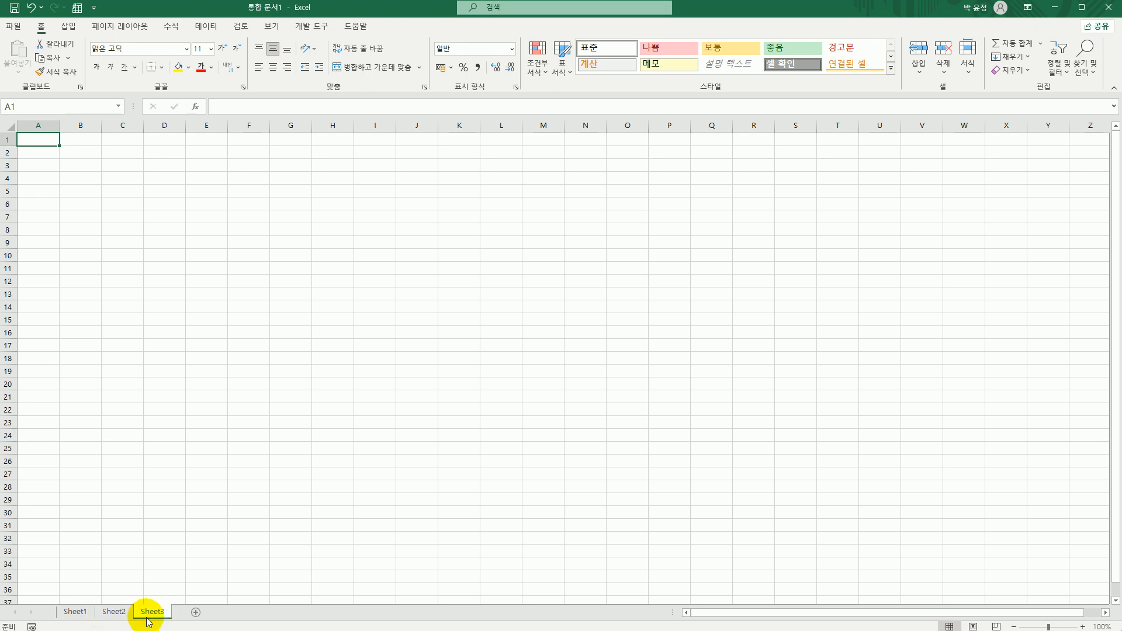
Step: Rename Sheet1, Sheet2 and Sheet3 as 제1작업, 제2작업 and 제3작업
{"action": "left_click", "coordinate": [76, 612]}
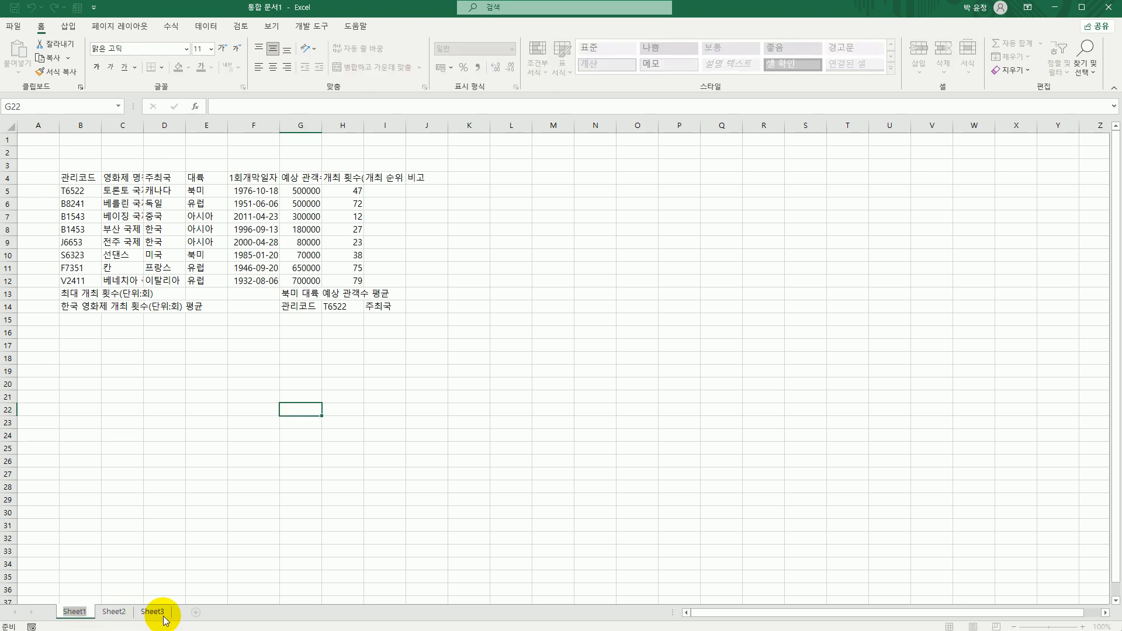
{"action": "key", "text": "BackSpace"}
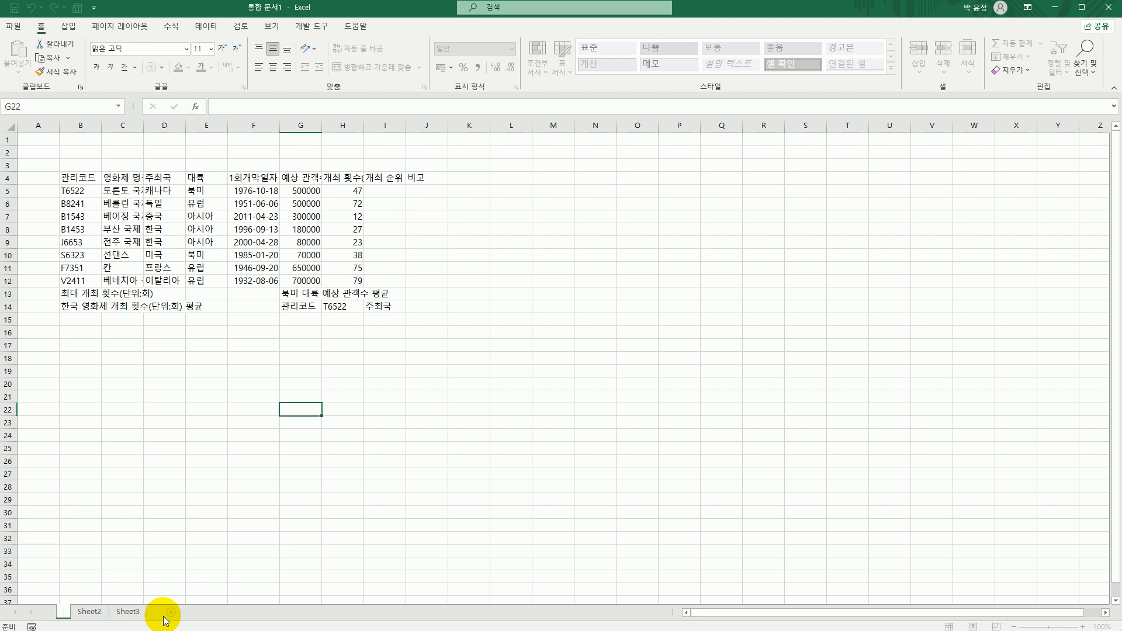
{"action": "type", "text": "제1작업"}
{"action": "key", "text": "Return"}
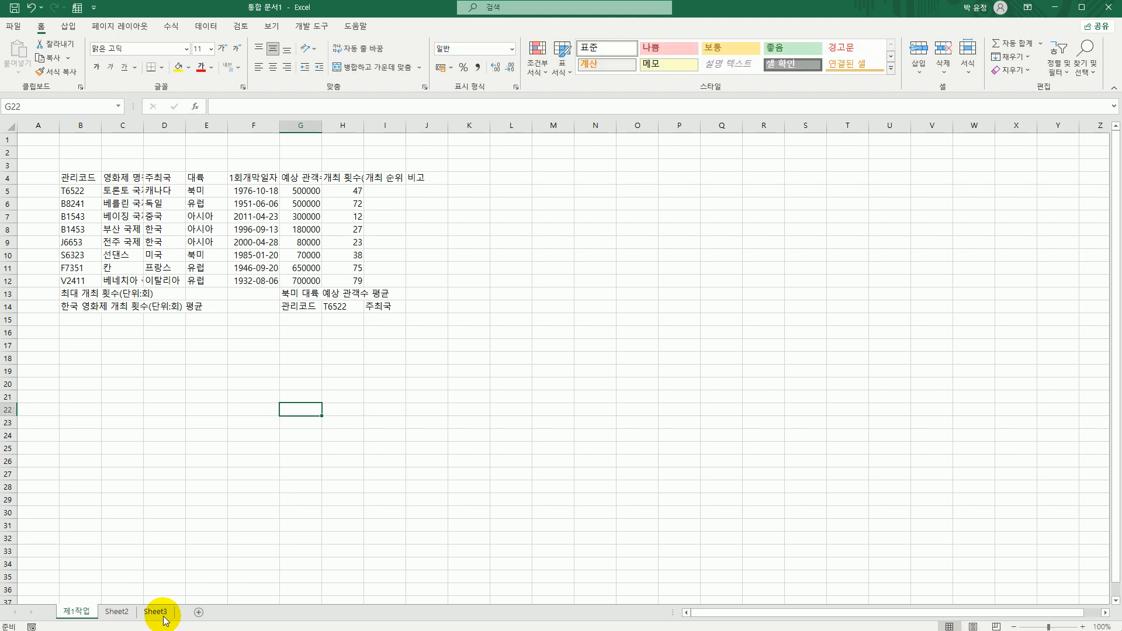
{"action": "double_click", "coordinate": [119, 611]}
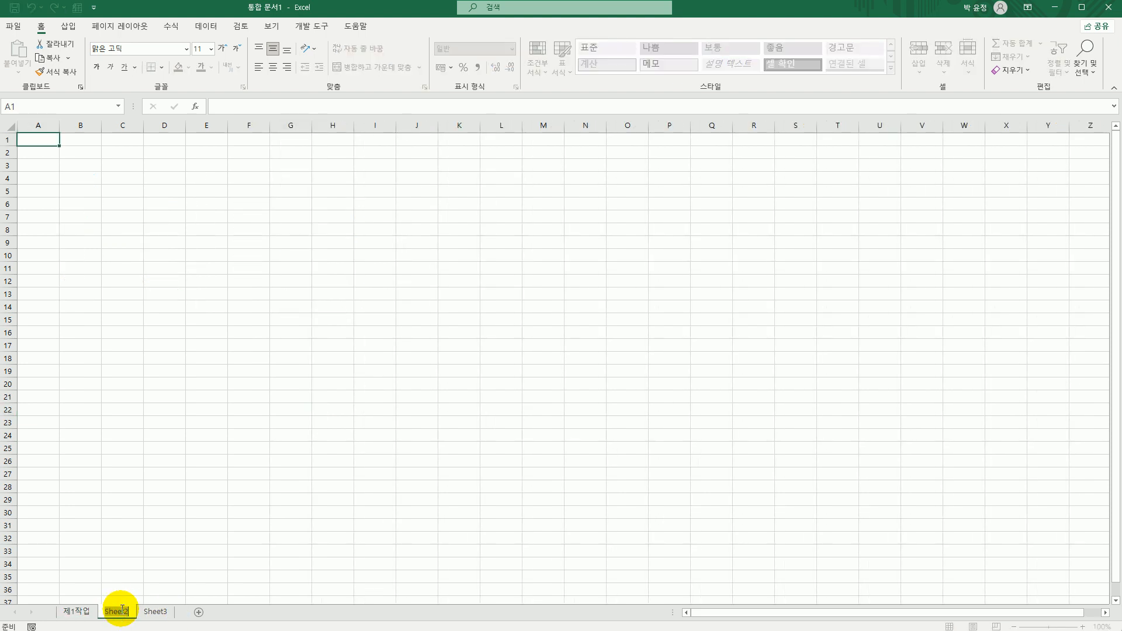
{"action": "type", "text": "제2작업"}
{"action": "key", "text": "Return"}
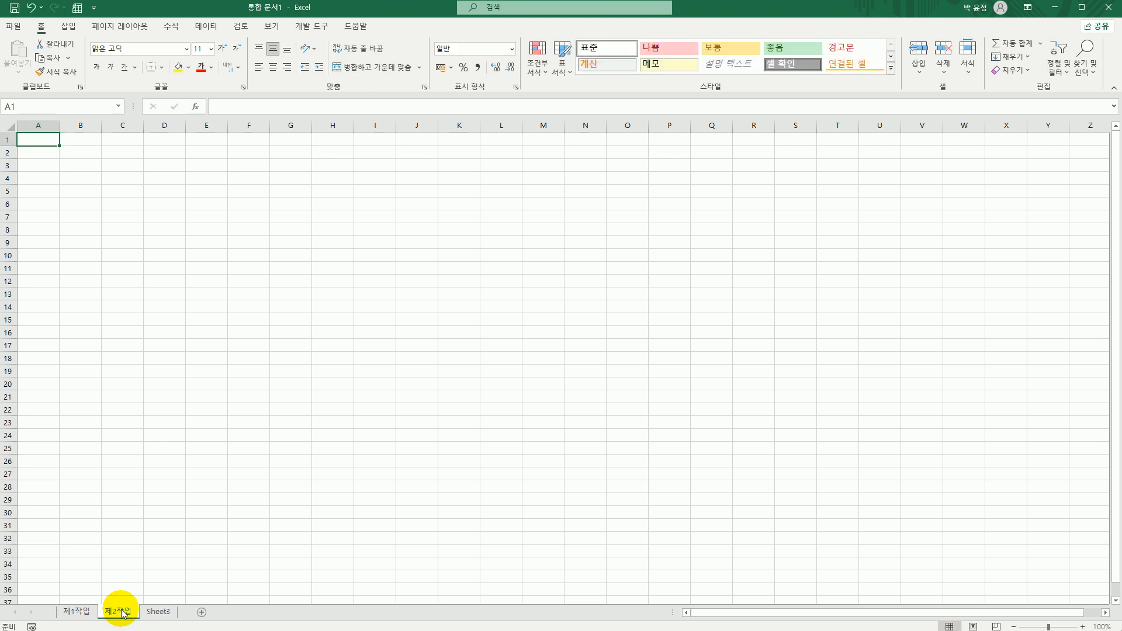
{"action": "double_click", "coordinate": [157, 611]}
{"action": "type", "text": "제"}
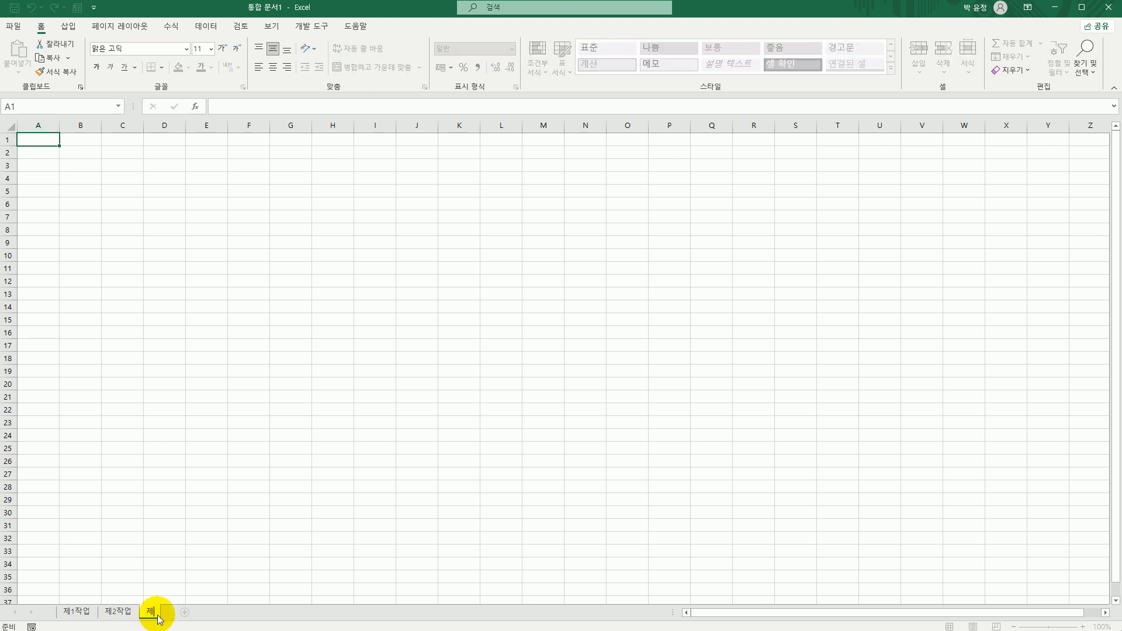
{"action": "type", "text": "3작업"}
{"action": "key", "text": "Return"}
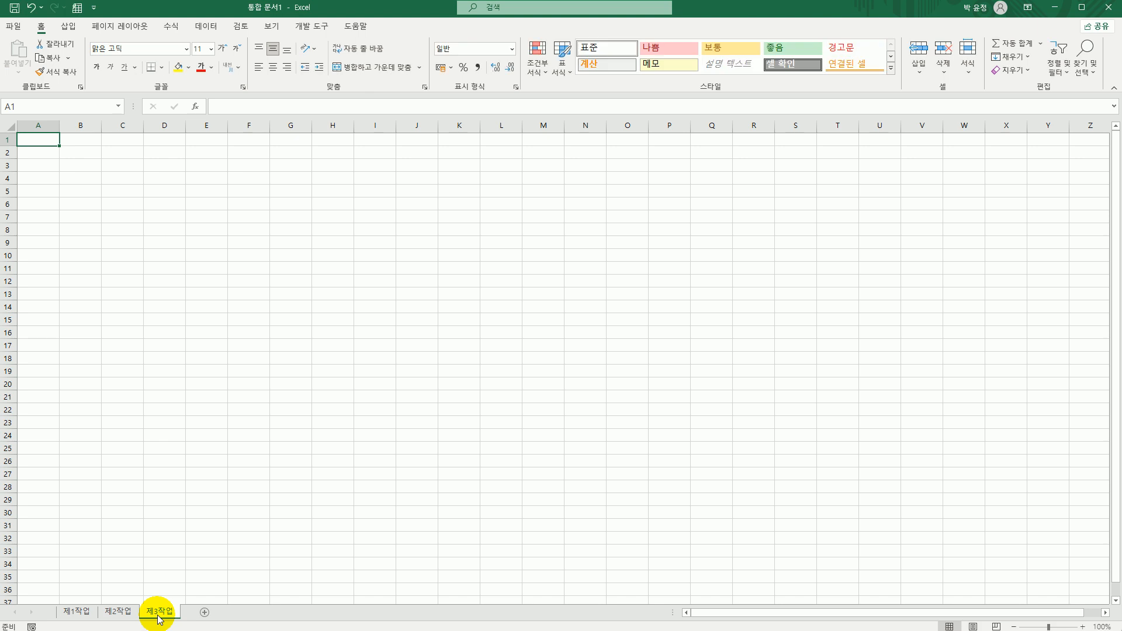
Step: Group all three sheets and reduce the width of column A to a narrow margin on every sheet
{"action": "right_click", "coordinate": [158, 618]}
{"action": "left_click", "coordinate": [185, 608]}
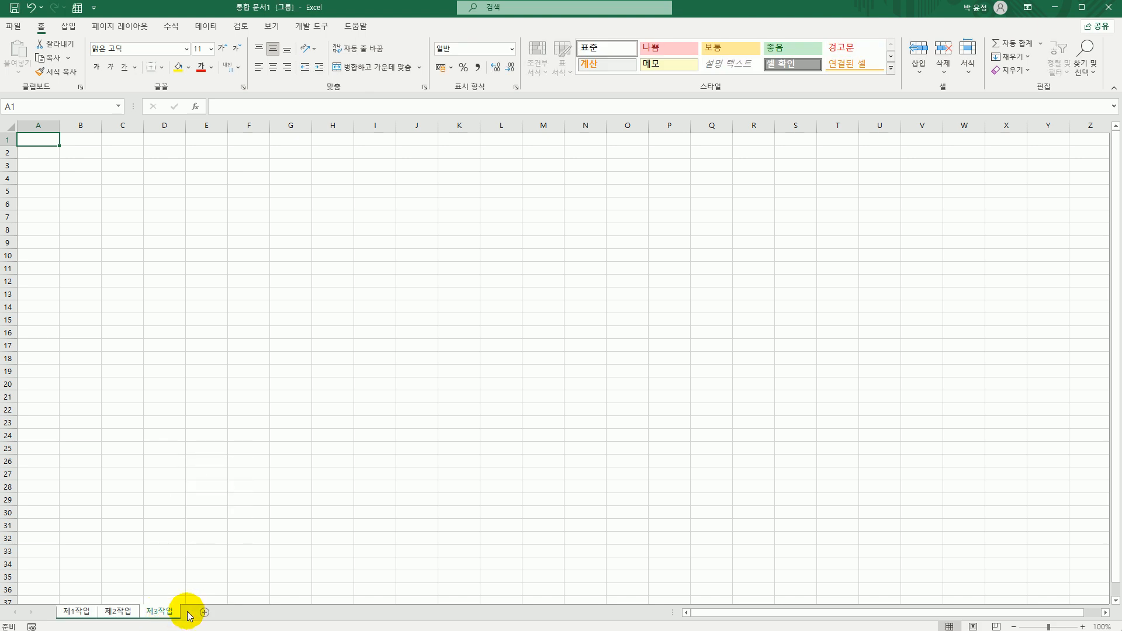
{"action": "left_click", "coordinate": [39, 124]}
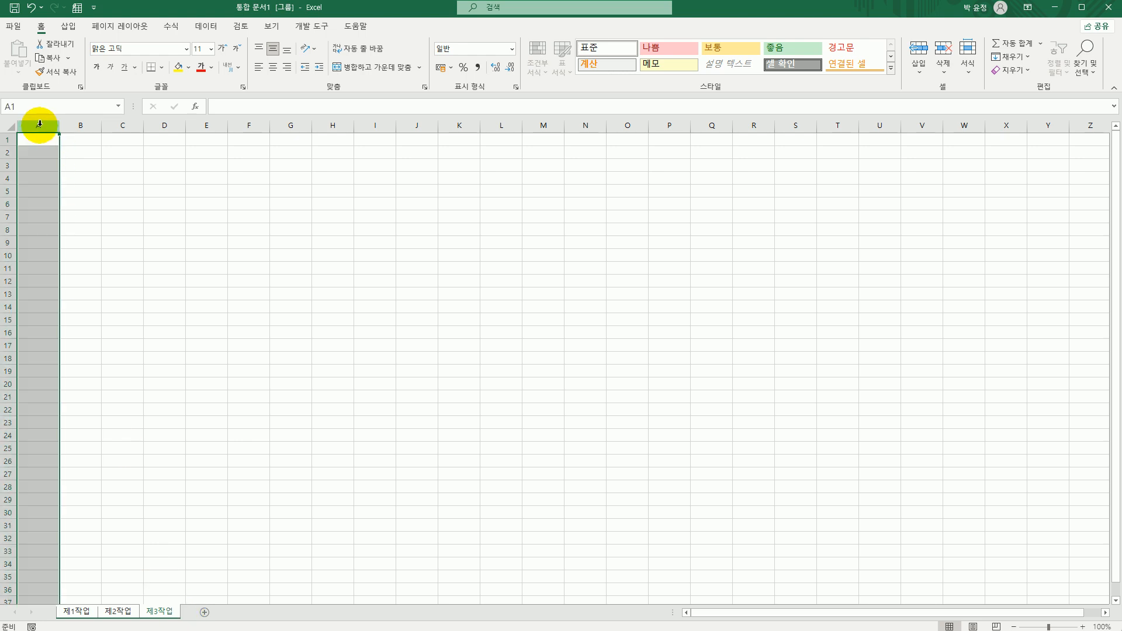
{"action": "right_click", "coordinate": [36, 162]}
{"action": "left_click", "coordinate": [80, 325]}
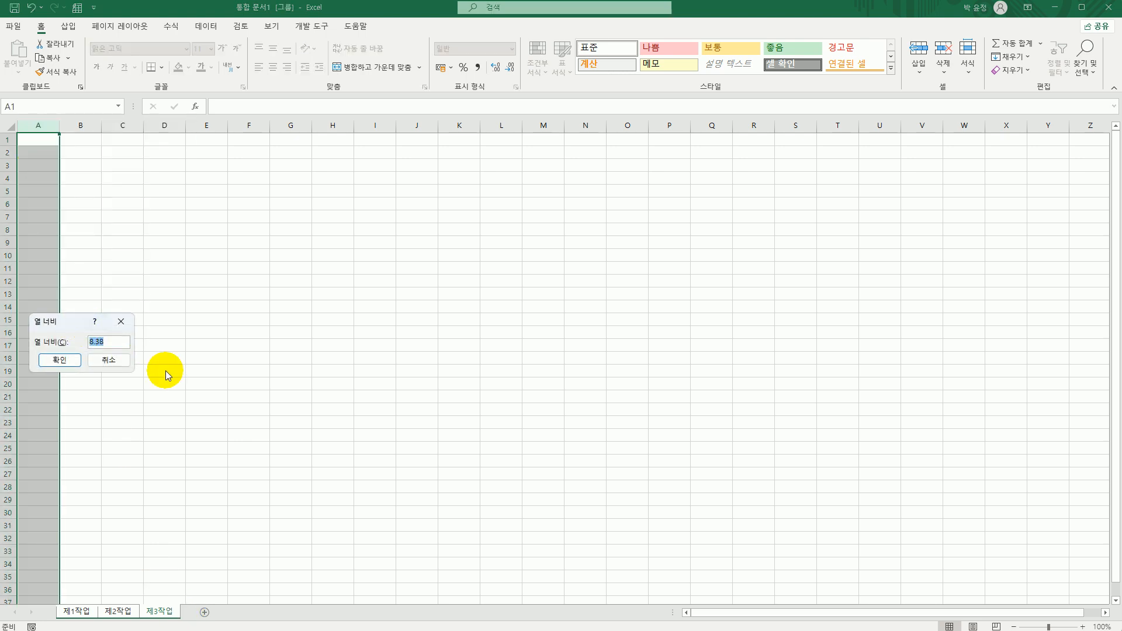
{"action": "left_click", "coordinate": [71, 364]}
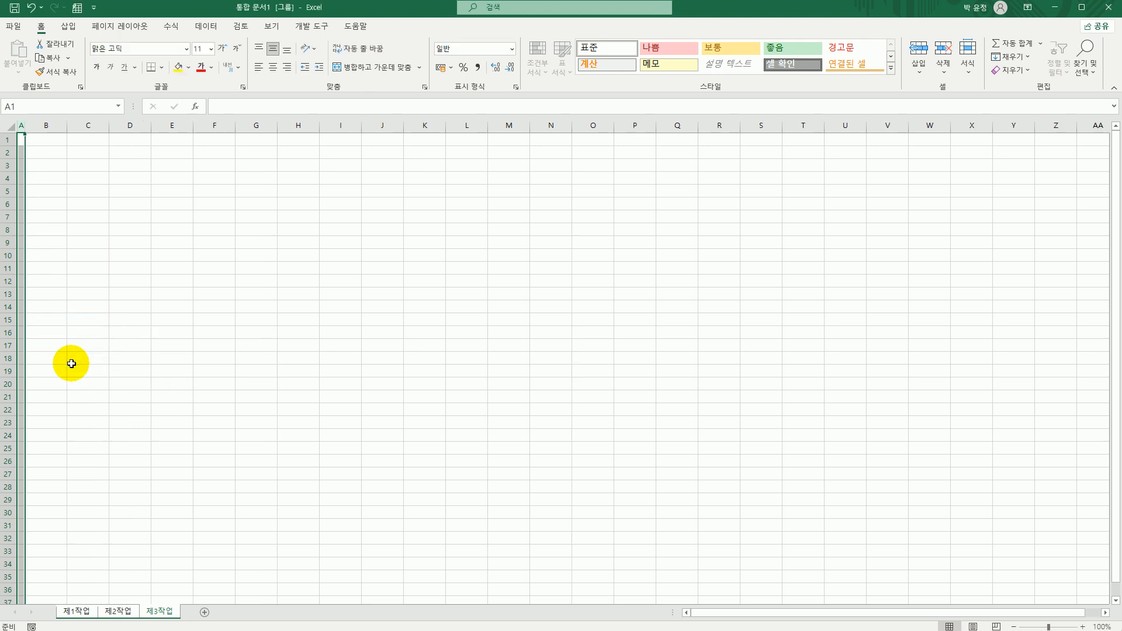
Step: Set the font of all cells in the grouped sheets to 굴림, size 11
{"action": "left_click", "coordinate": [9, 127]}
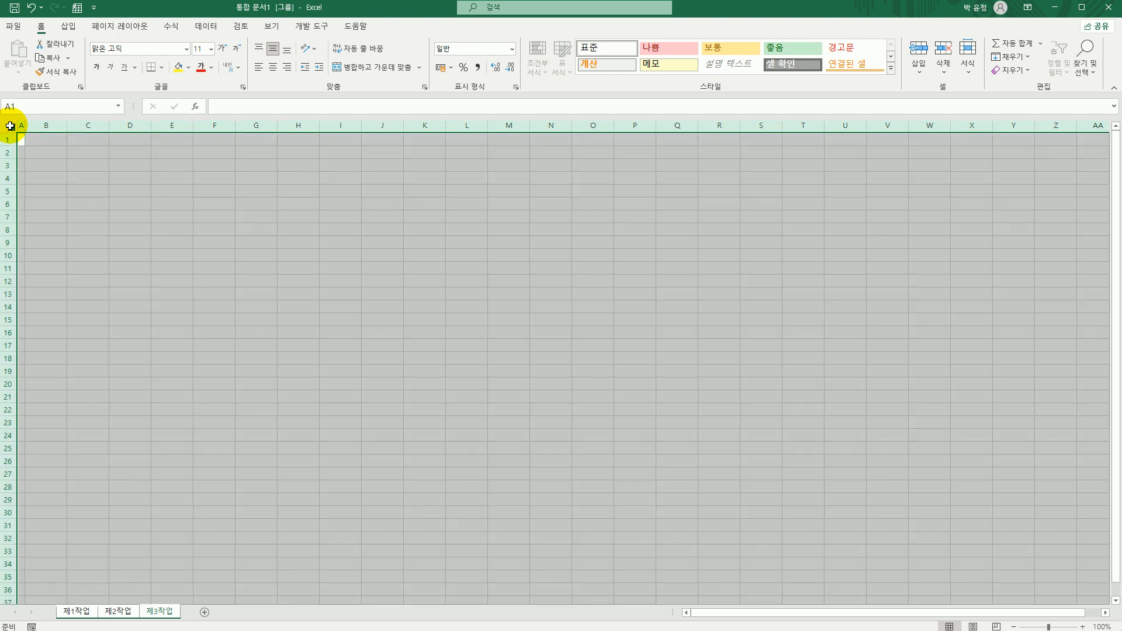
{"action": "left_click", "coordinate": [184, 47]}
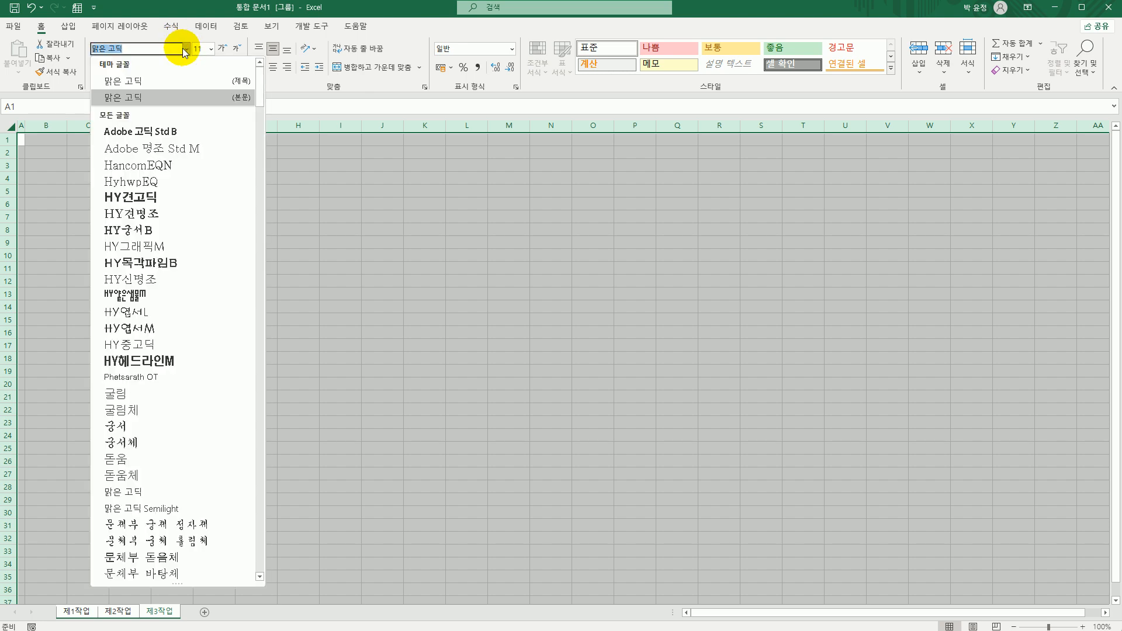
{"action": "left_click", "coordinate": [158, 386]}
{"action": "left_click", "coordinate": [211, 49]}
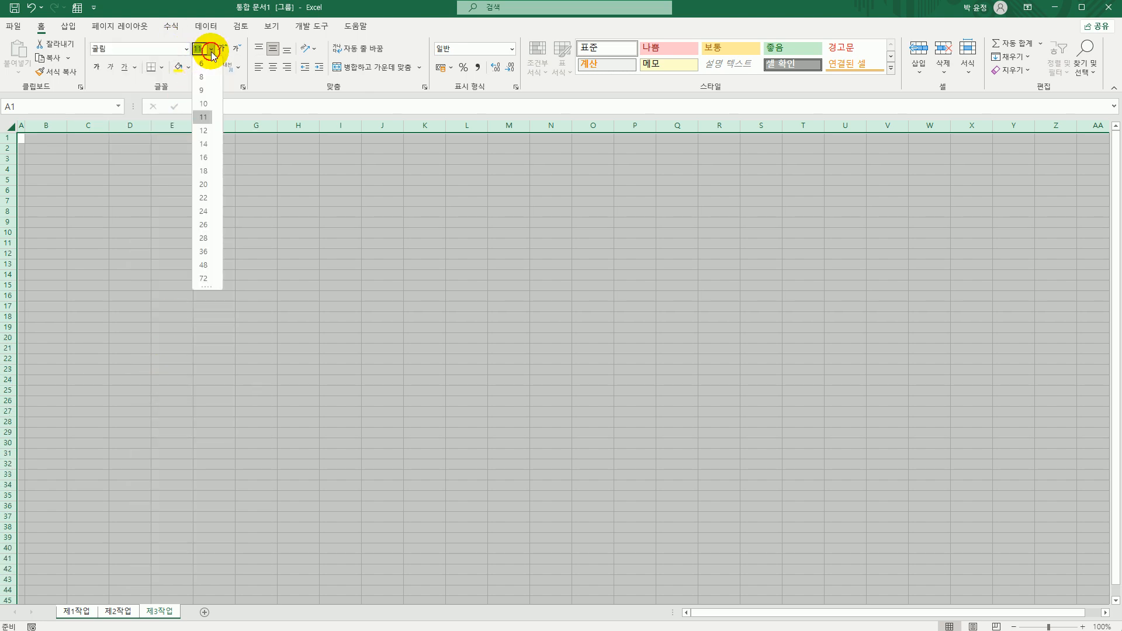
{"action": "left_click", "coordinate": [203, 116]}
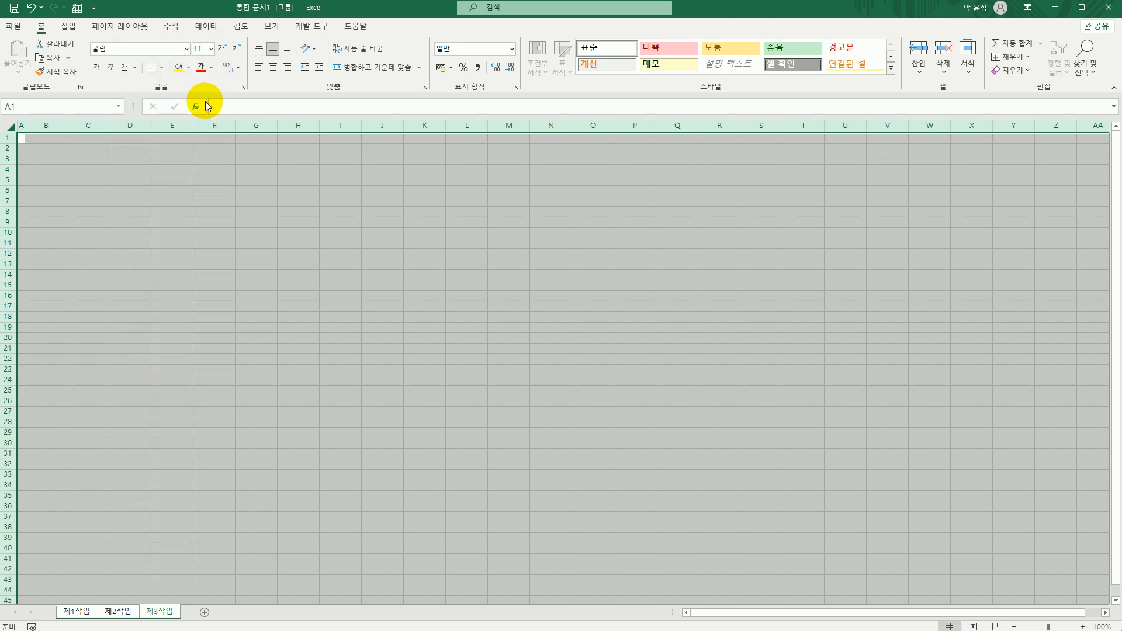
Step: Ungroup the sheets by switching to 제1작업 and center all of its cells horizontally
{"action": "left_click", "coordinate": [1082, 625]}
{"action": "left_click", "coordinate": [1083, 626]}
{"action": "left_click", "coordinate": [1082, 626]}
{"action": "left_click", "coordinate": [1082, 626]}
{"action": "left_click", "coordinate": [1082, 626]}
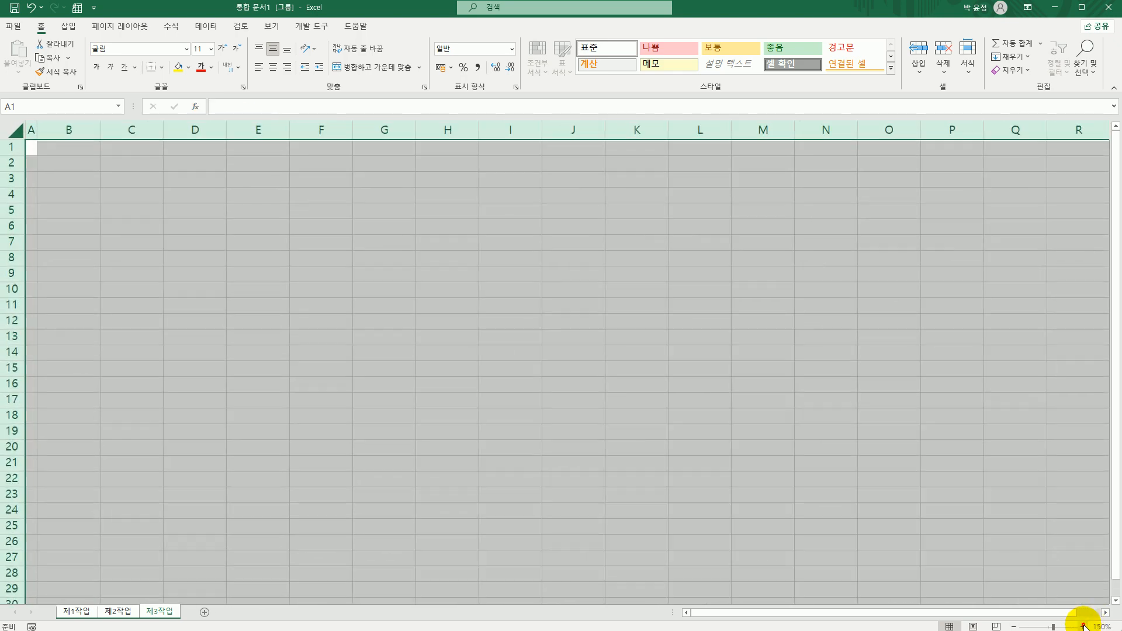
{"action": "left_click", "coordinate": [1082, 626]}
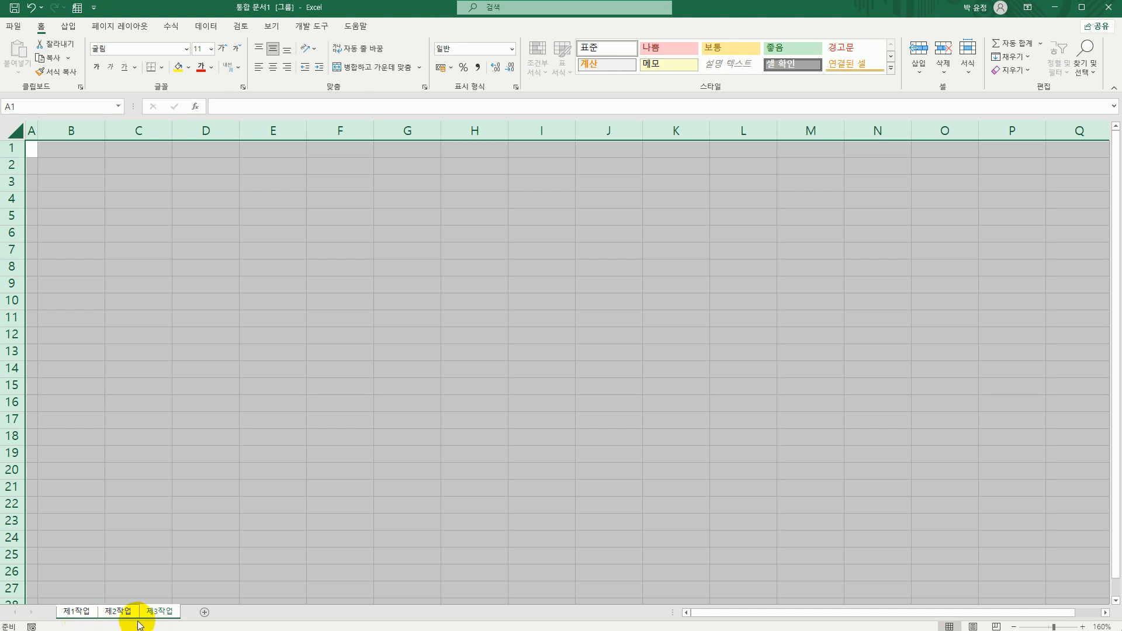
{"action": "left_click", "coordinate": [82, 611]}
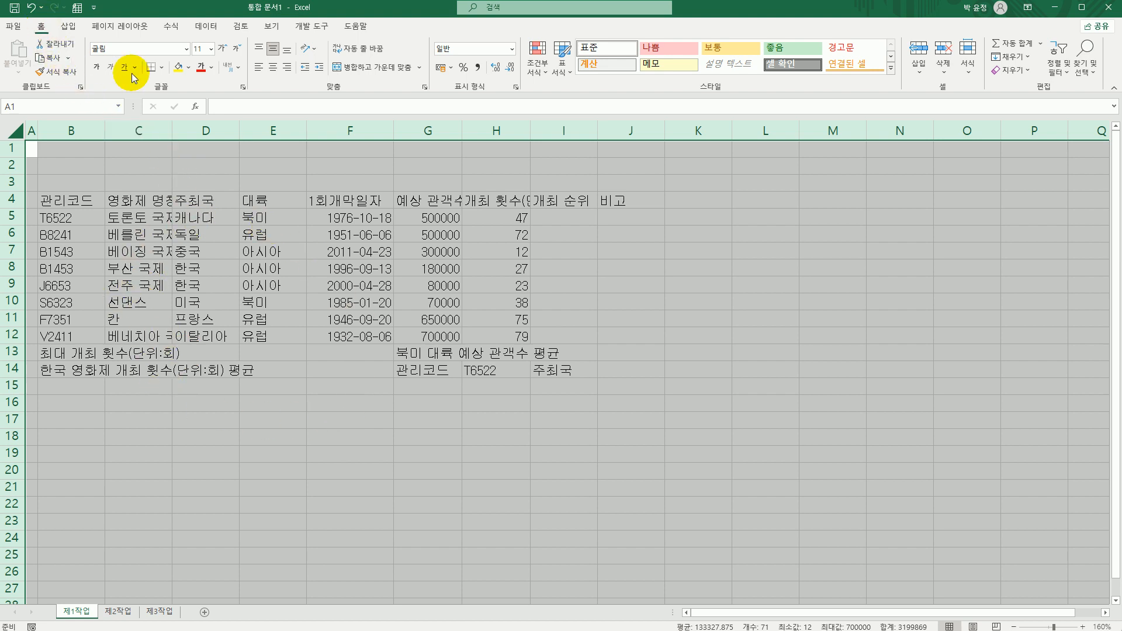
{"action": "left_click", "coordinate": [275, 69]}
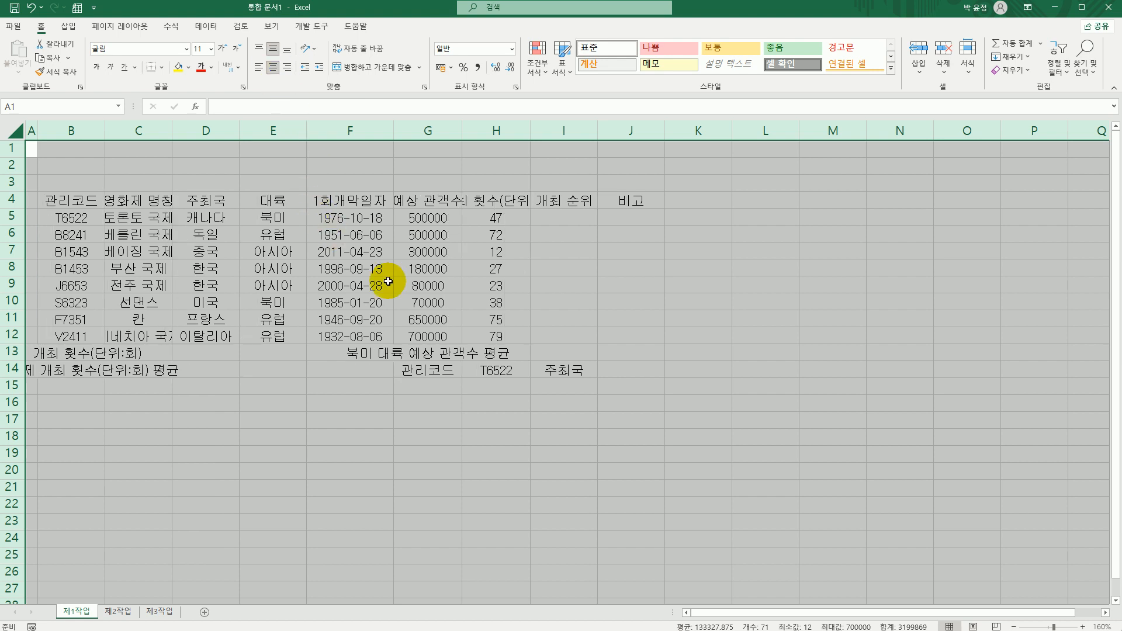
Step: Right-align the numbers in G5:H12 and apply the 회계 number format with the currency symbol set to 없음
{"action": "left_click_drag", "start_coordinate": [430, 218], "coordinate": [493, 333]}
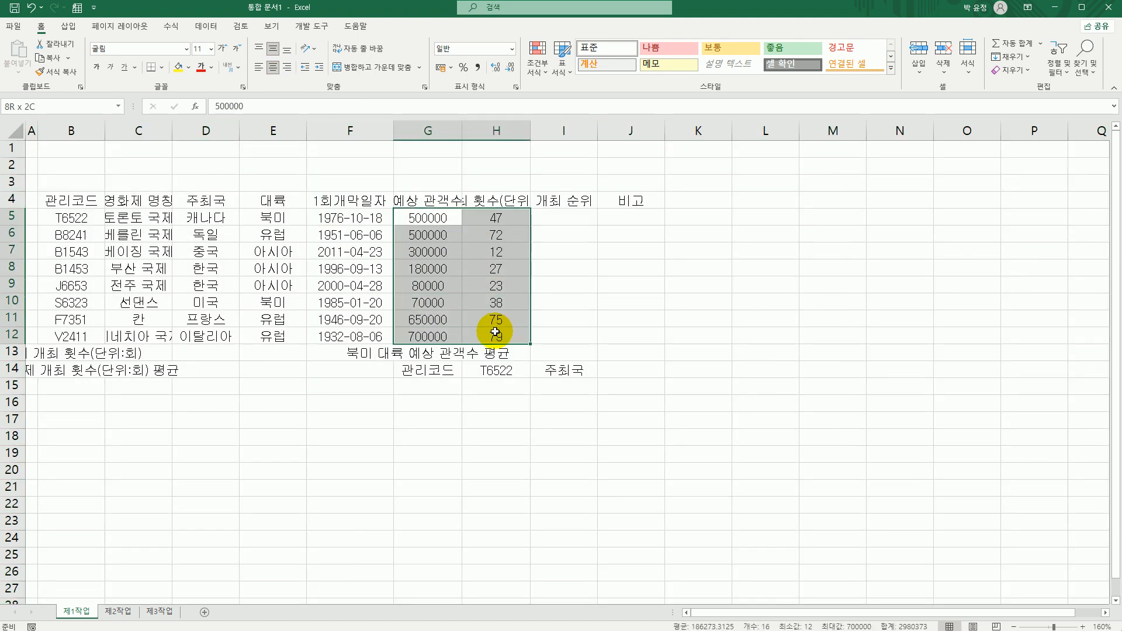
{"action": "left_click", "coordinate": [288, 68]}
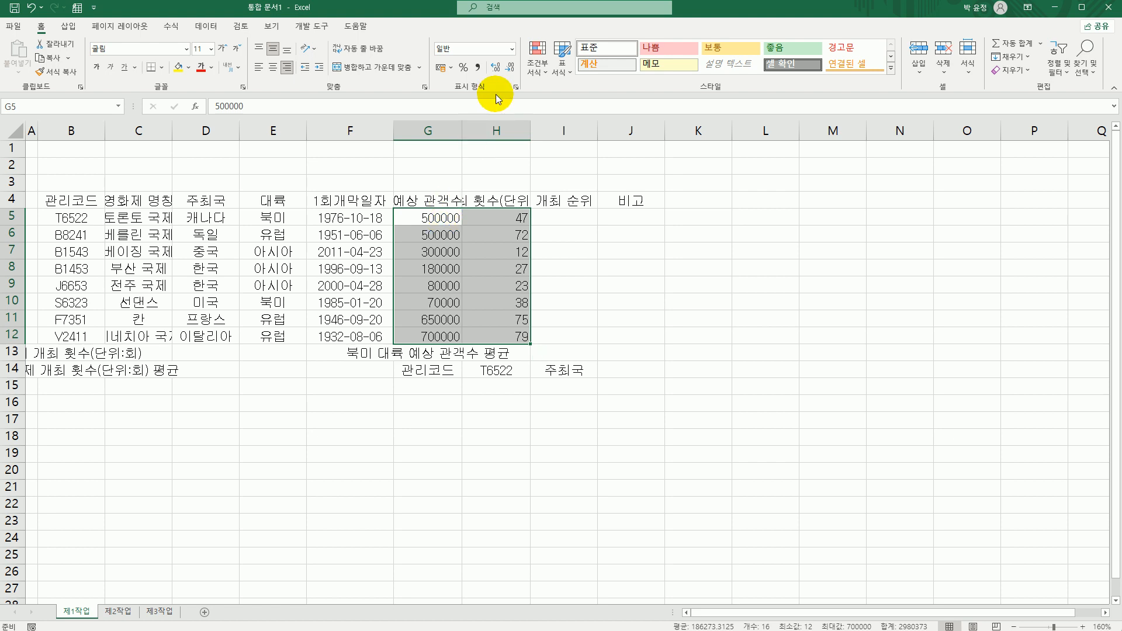
{"action": "left_click", "coordinate": [516, 87]}
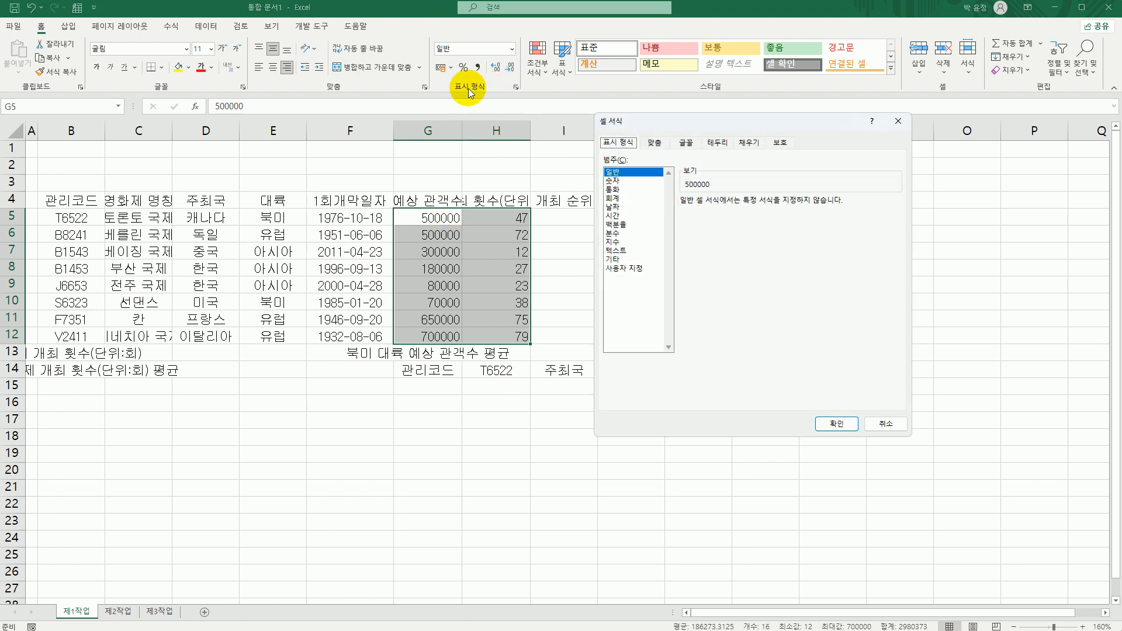
{"action": "left_click", "coordinate": [613, 198]}
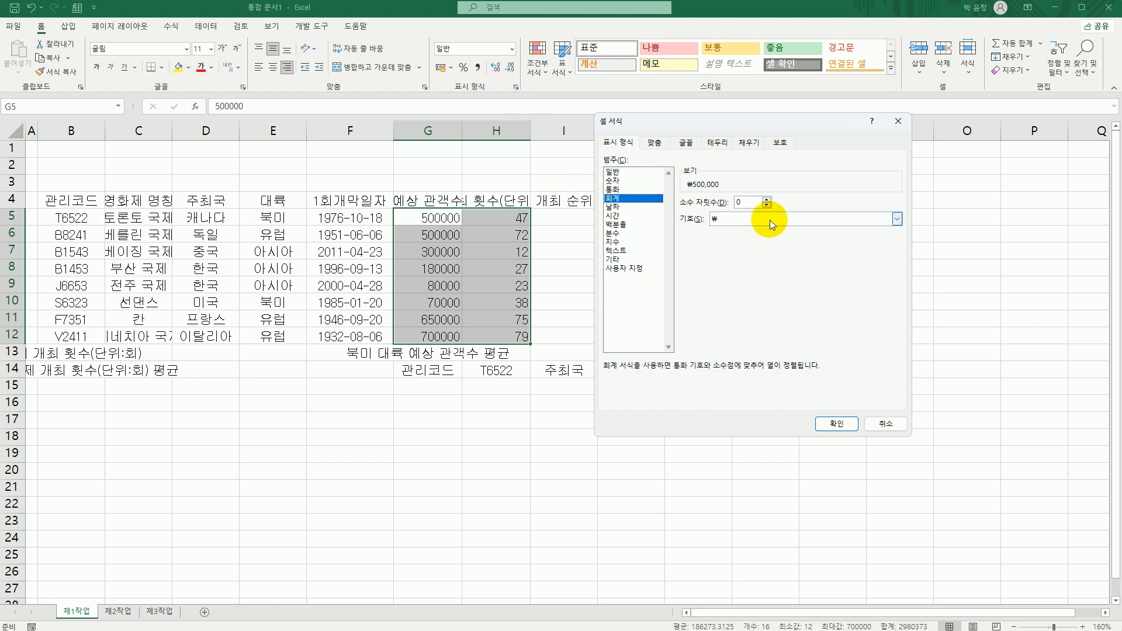
{"action": "left_click", "coordinate": [758, 221]}
{"action": "left_click", "coordinate": [755, 230]}
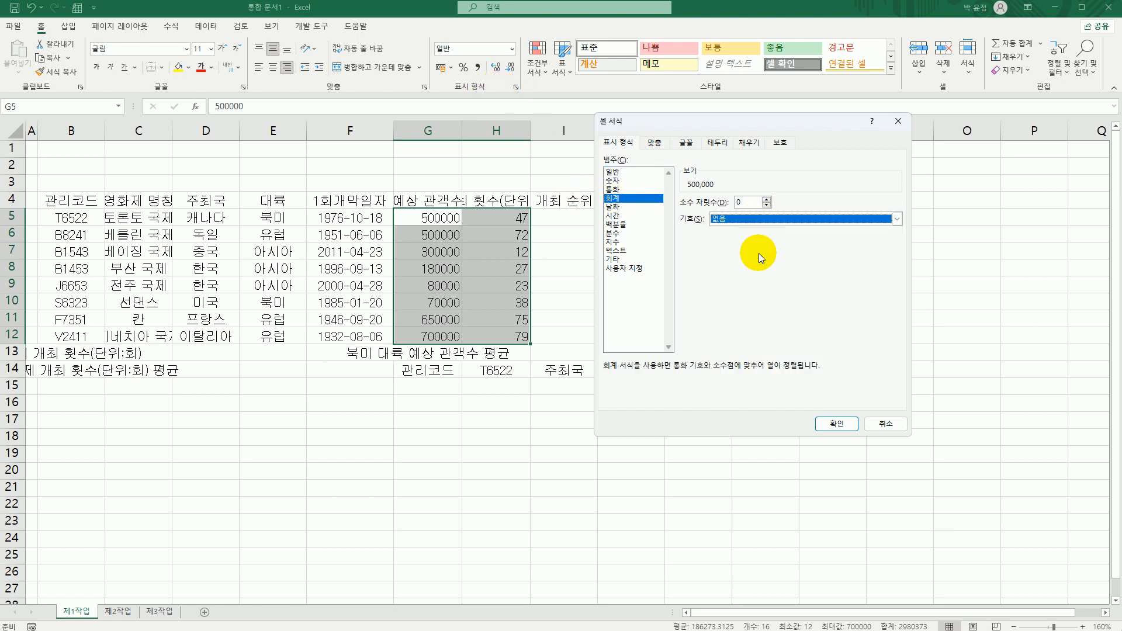
{"action": "left_click", "coordinate": [835, 423]}
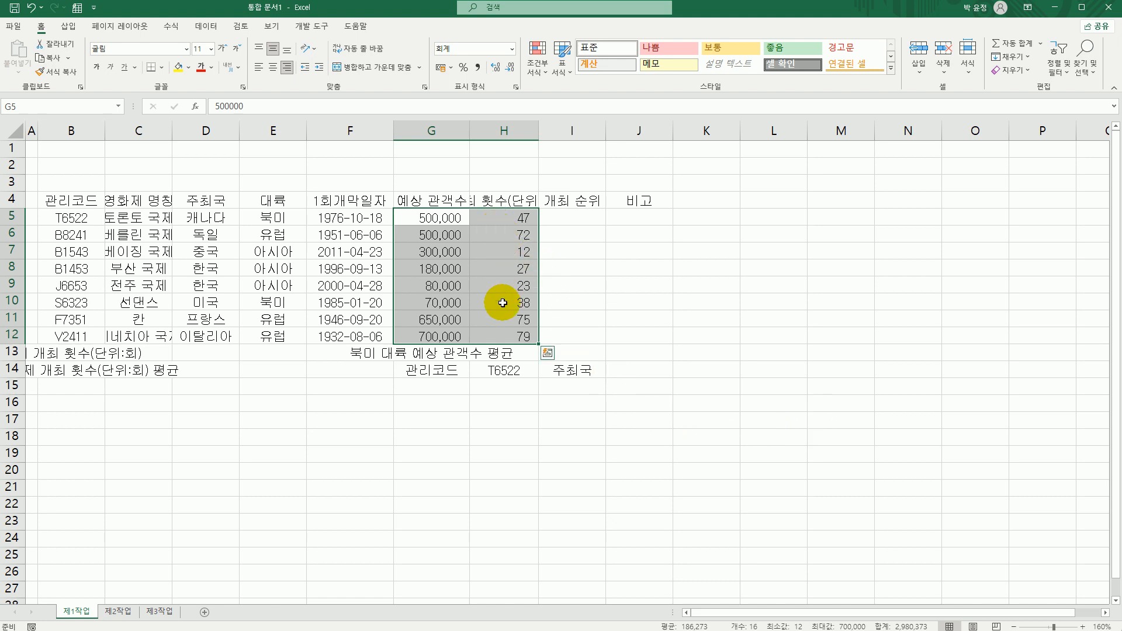
Step: Merge and center B13:D13, B14:D14, F13:F14 and G13:I13 separately, and auto-fit the width of column C
{"action": "left_click_drag", "start_coordinate": [79, 359], "coordinate": [213, 353]}
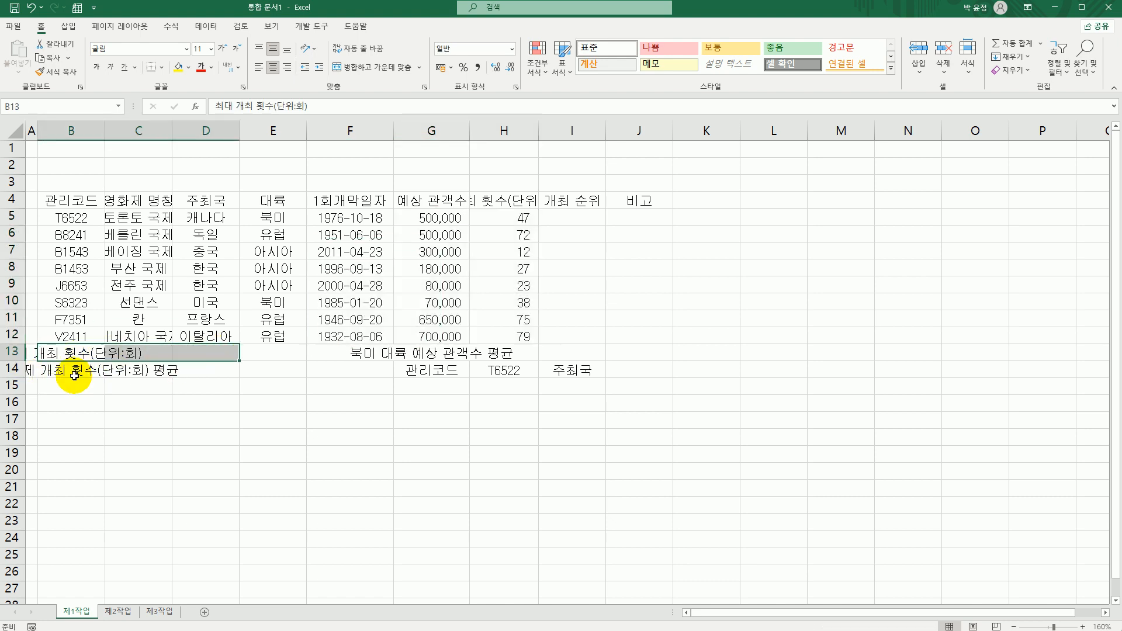
{"action": "left_click_drag", "start_coordinate": [75, 377], "coordinate": [191, 378]}
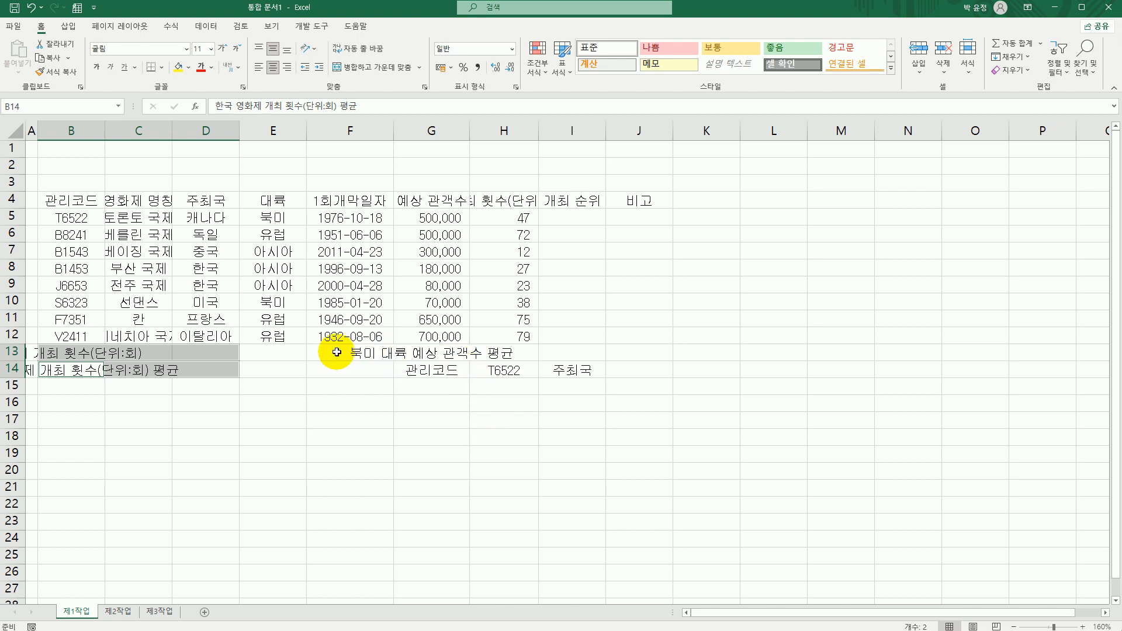
{"action": "left_click_drag", "start_coordinate": [337, 352], "coordinate": [333, 368]}
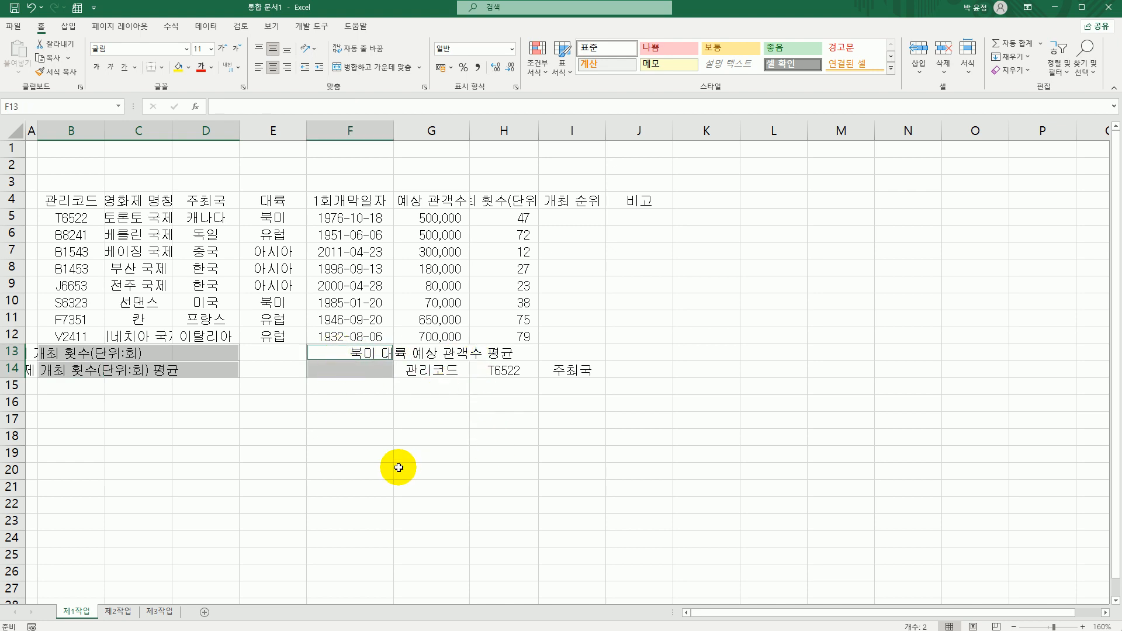
{"action": "left_click", "coordinate": [436, 353], "text": "ctrl"}
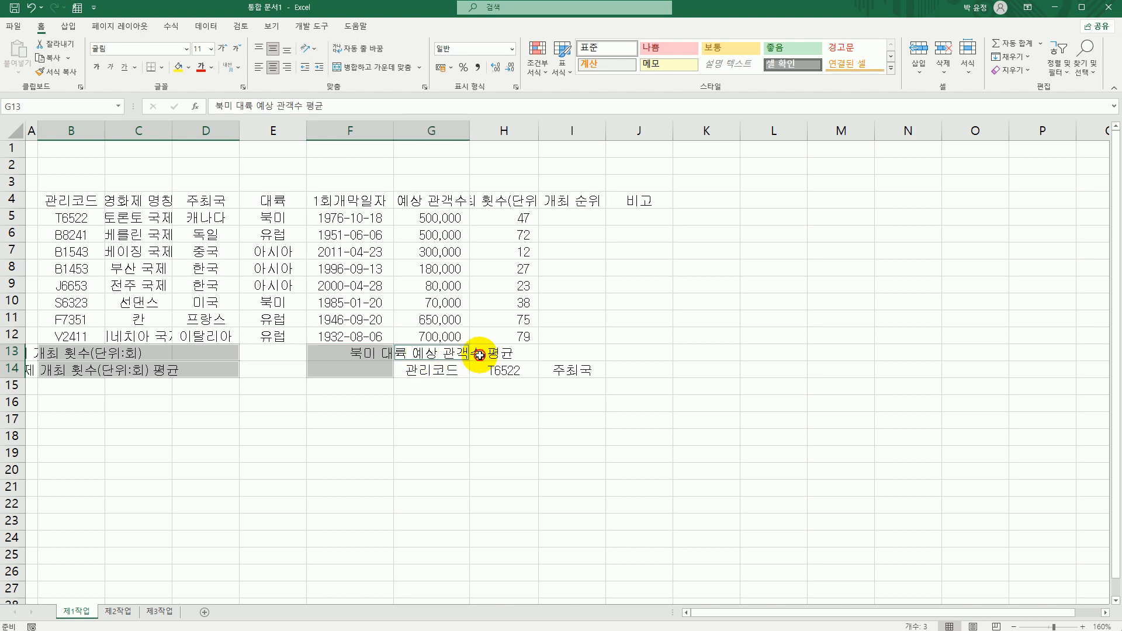
{"action": "left_click_drag", "start_coordinate": [479, 354], "coordinate": [554, 358]}
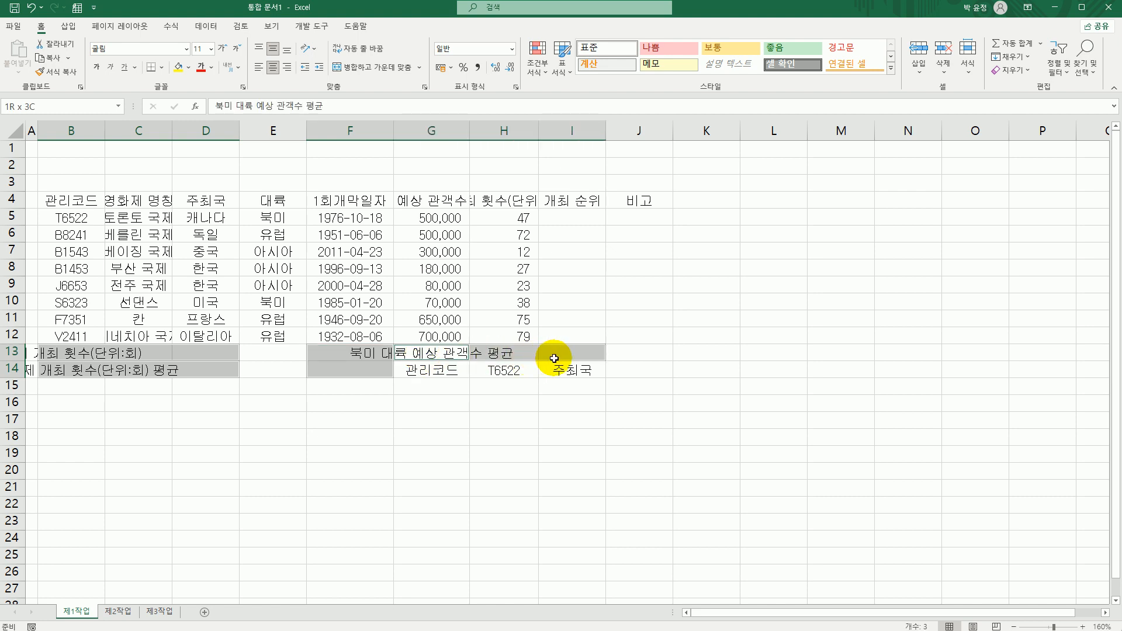
{"action": "left_click", "coordinate": [370, 68]}
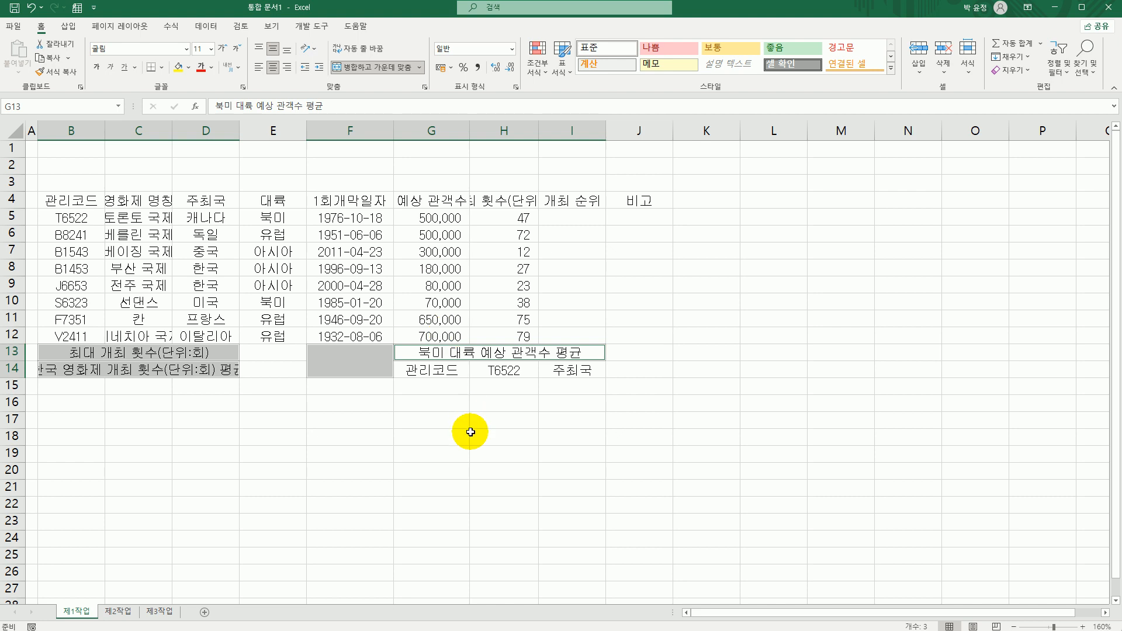
{"action": "double_click", "coordinate": [172, 132]}
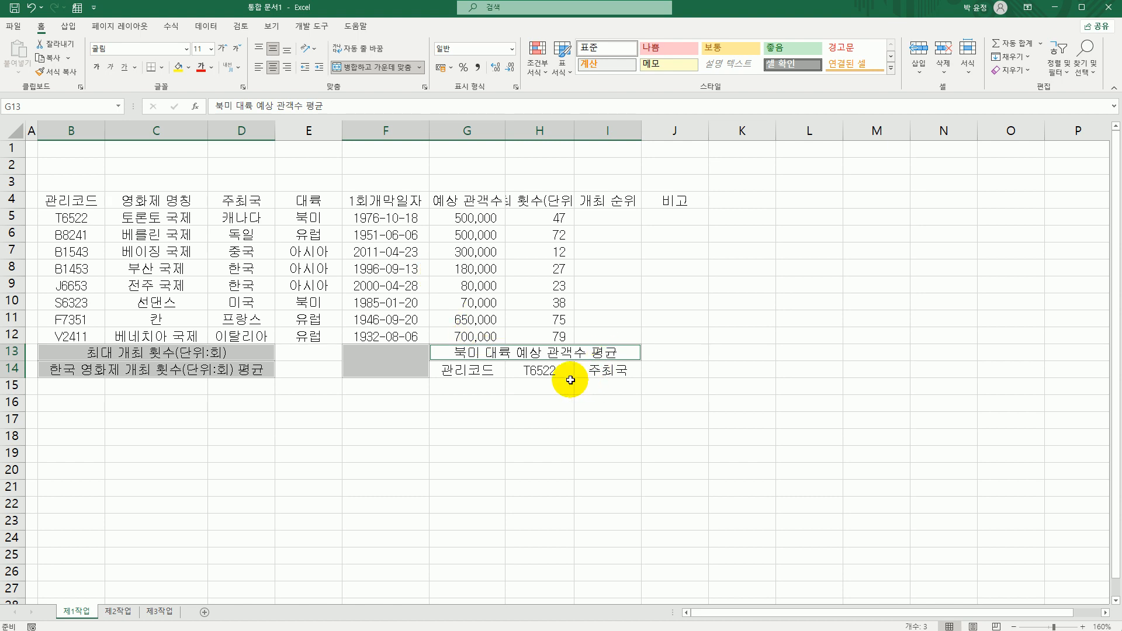
Step: Put a line break in header cell F4 between 1회 and 개막일자
{"action": "left_click", "coordinate": [402, 202]}
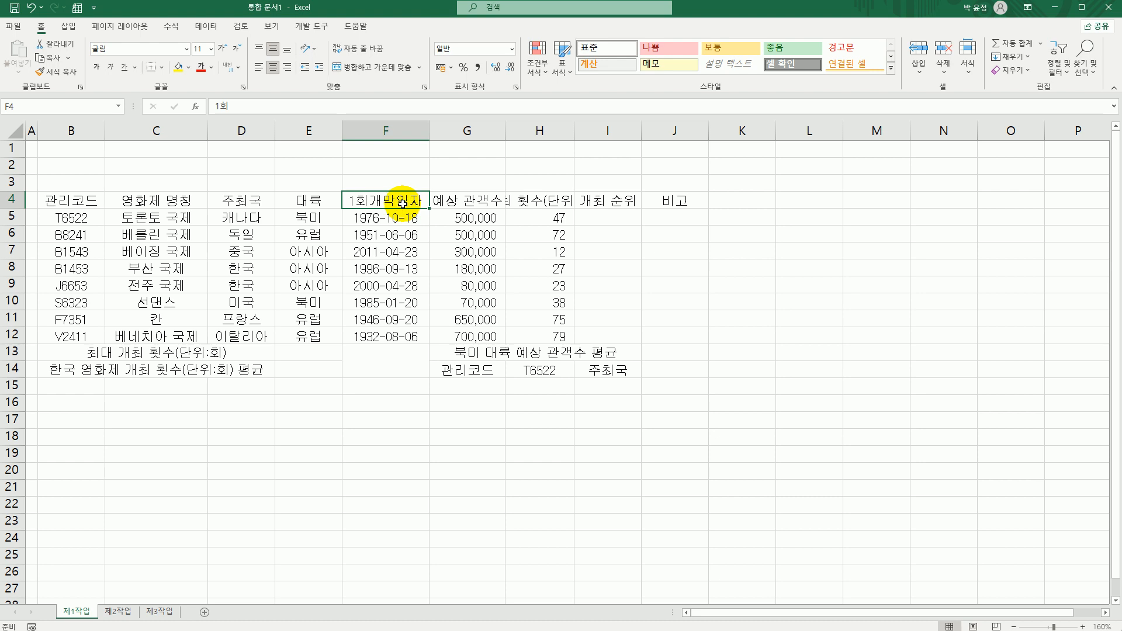
{"action": "double_click", "coordinate": [402, 201]}
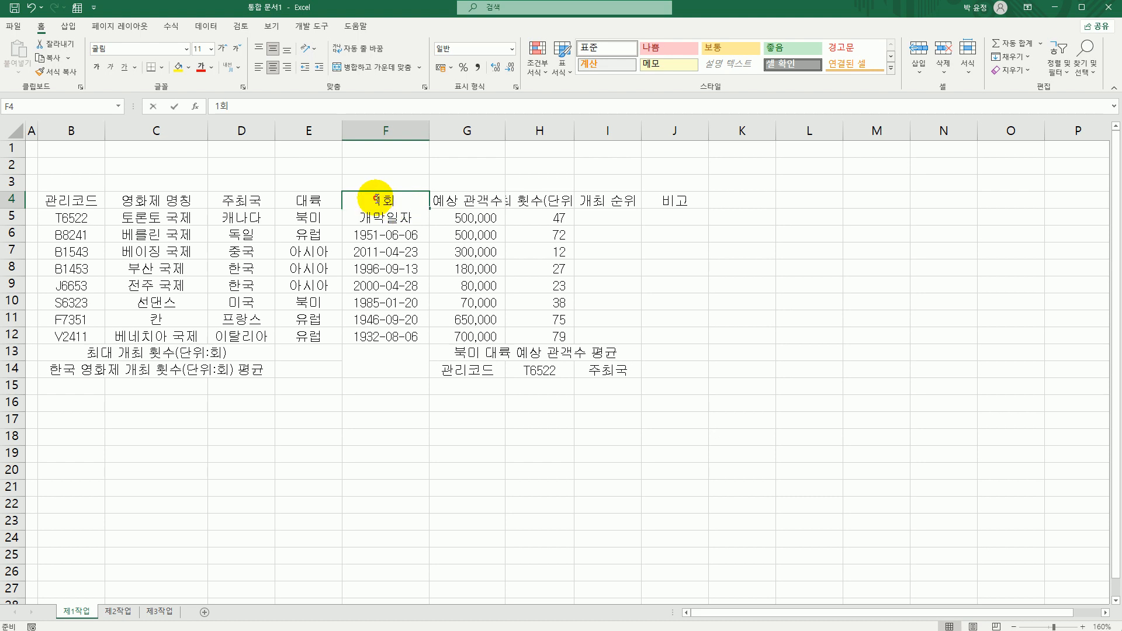
{"action": "key", "text": "Delete"}
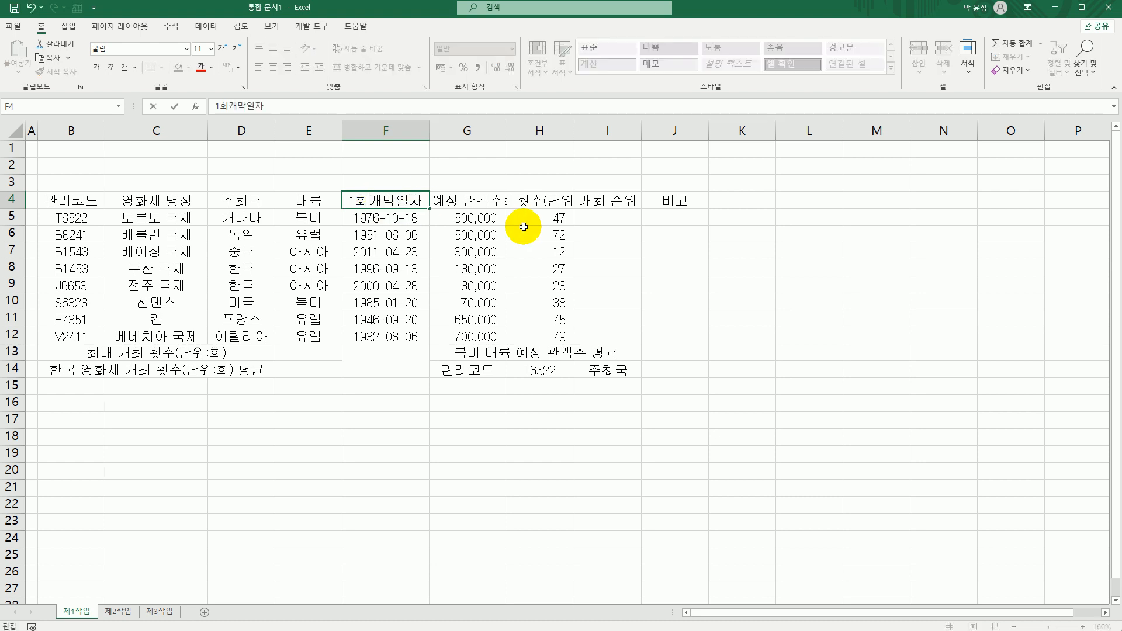
{"action": "key", "text": "alt+Return"}
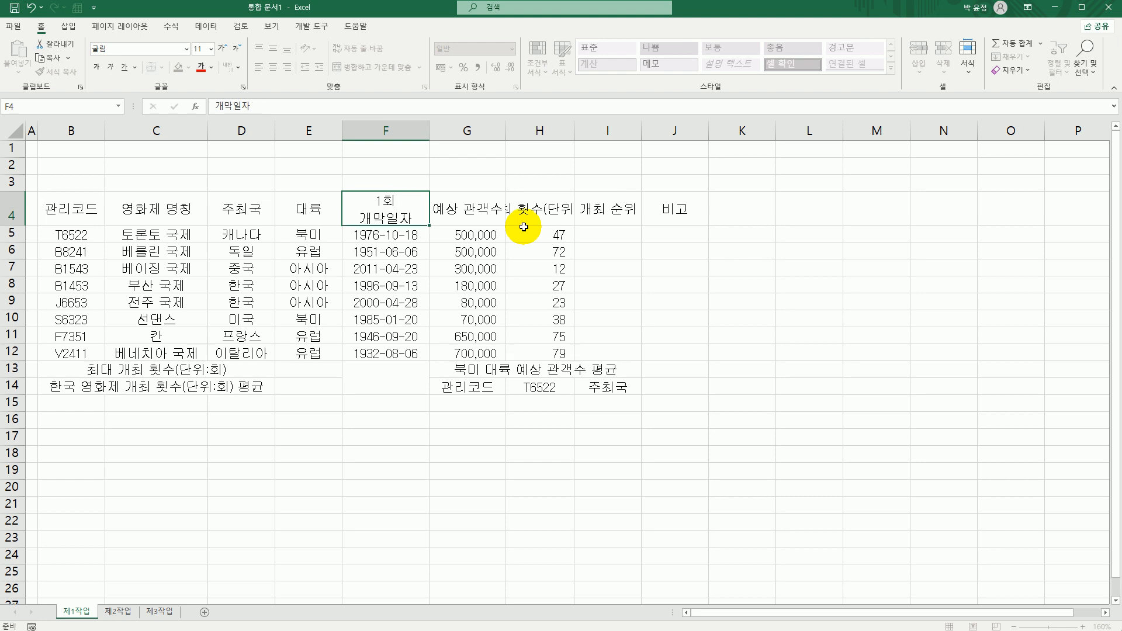
{"action": "key", "text": "Return"}
Step: Put a line break in header cell H4 between 개최 횟수 and (단위:회)
{"action": "left_click", "coordinate": [549, 205]}
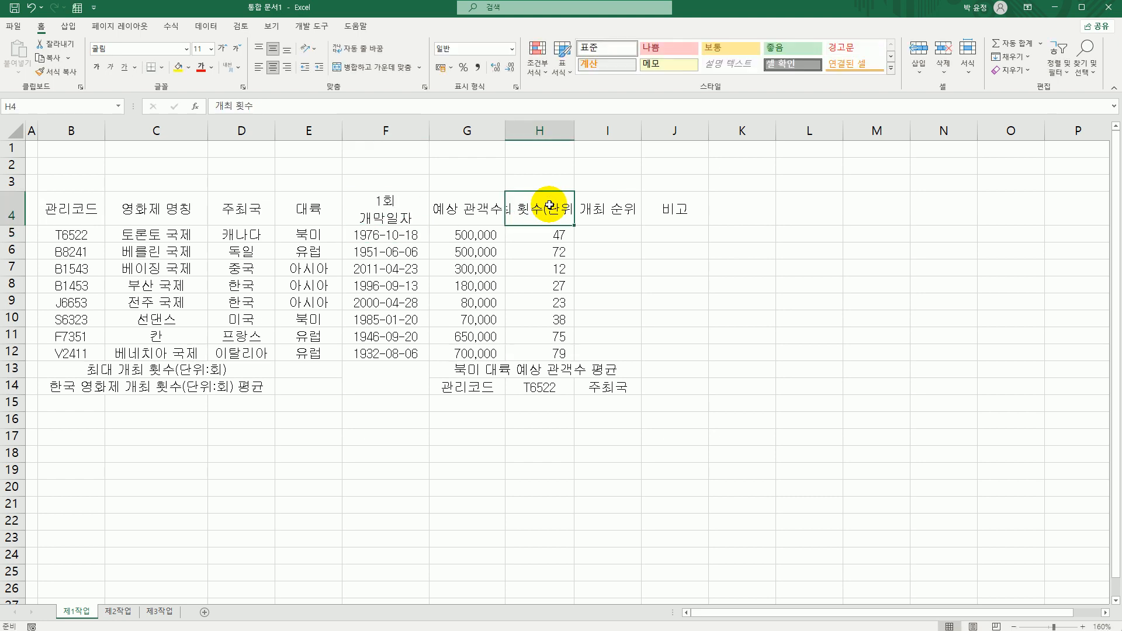
{"action": "double_click", "coordinate": [552, 206]}
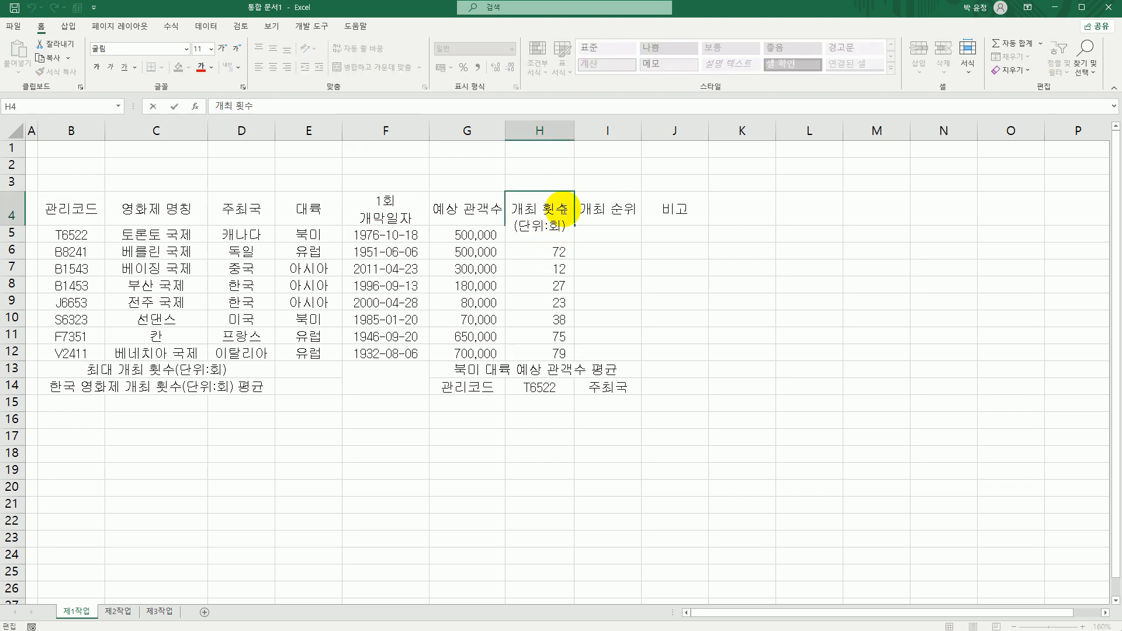
{"action": "key", "text": "Delete"}
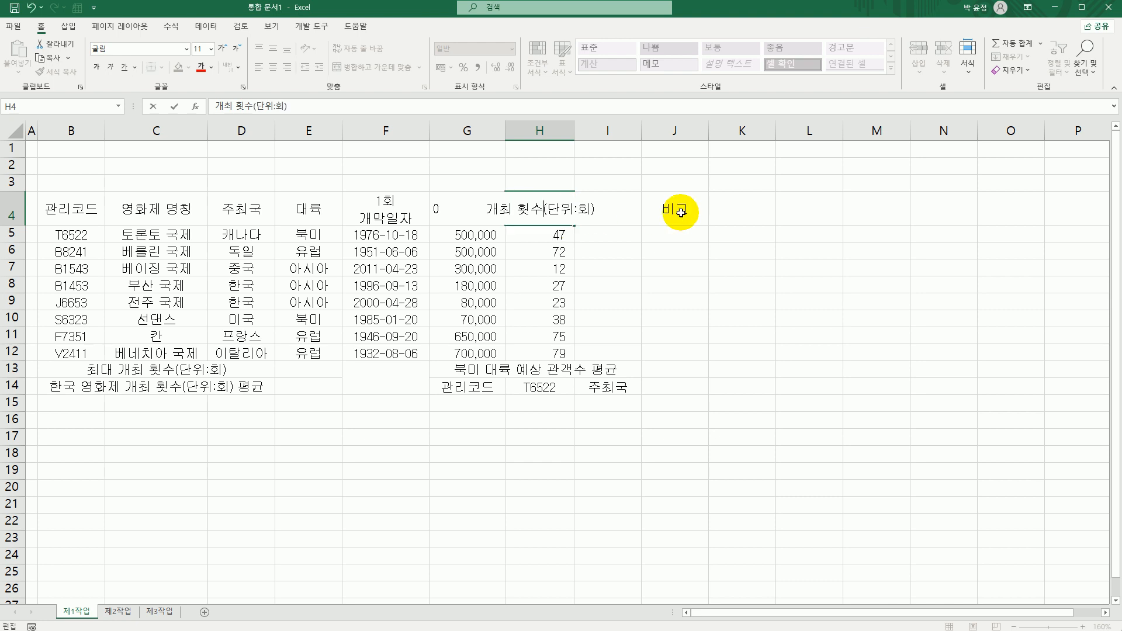
{"action": "key", "text": "alt+Return"}
{"action": "key", "text": "Return"}
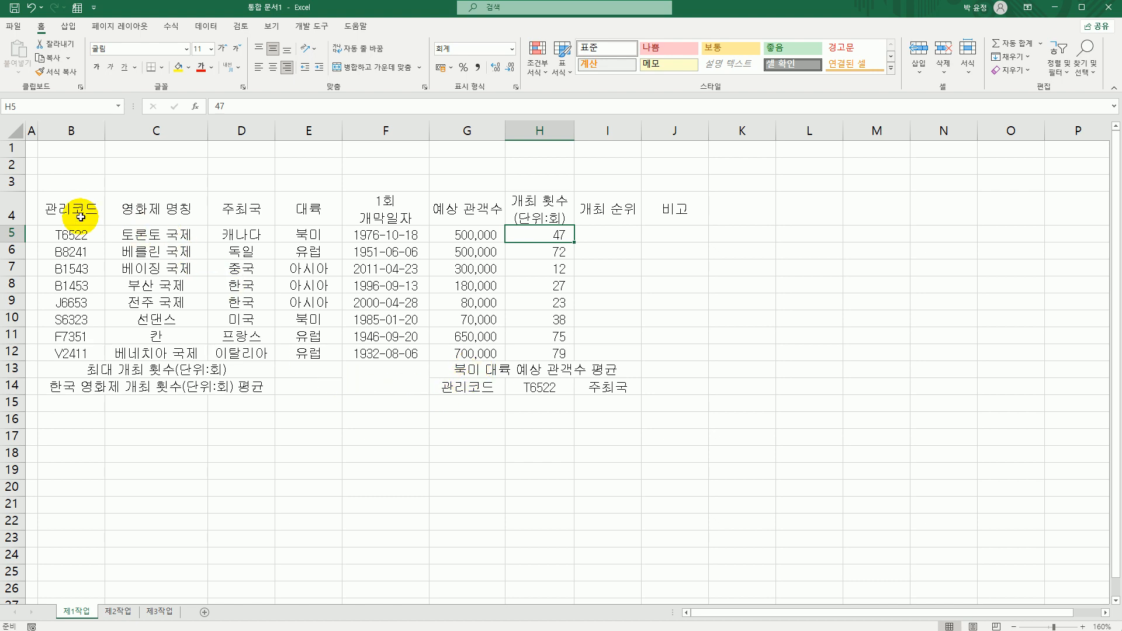
Step: Apply all borders and a thick outside border to the table range B4:J14
{"action": "left_click_drag", "start_coordinate": [81, 217], "coordinate": [641, 366]}
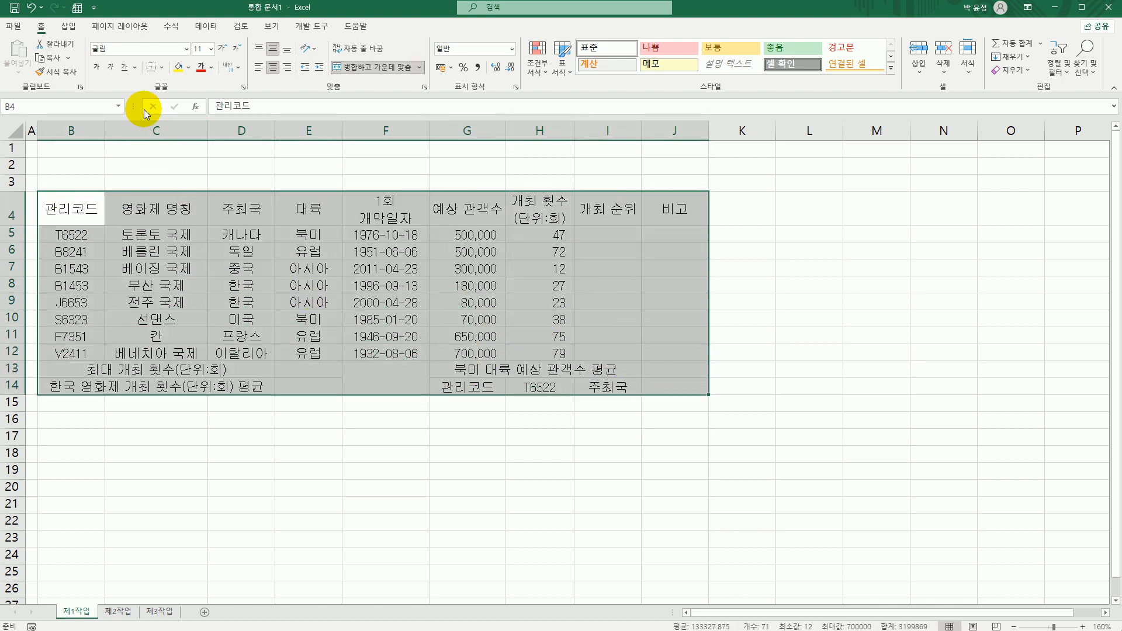
{"action": "left_click", "coordinate": [162, 67]}
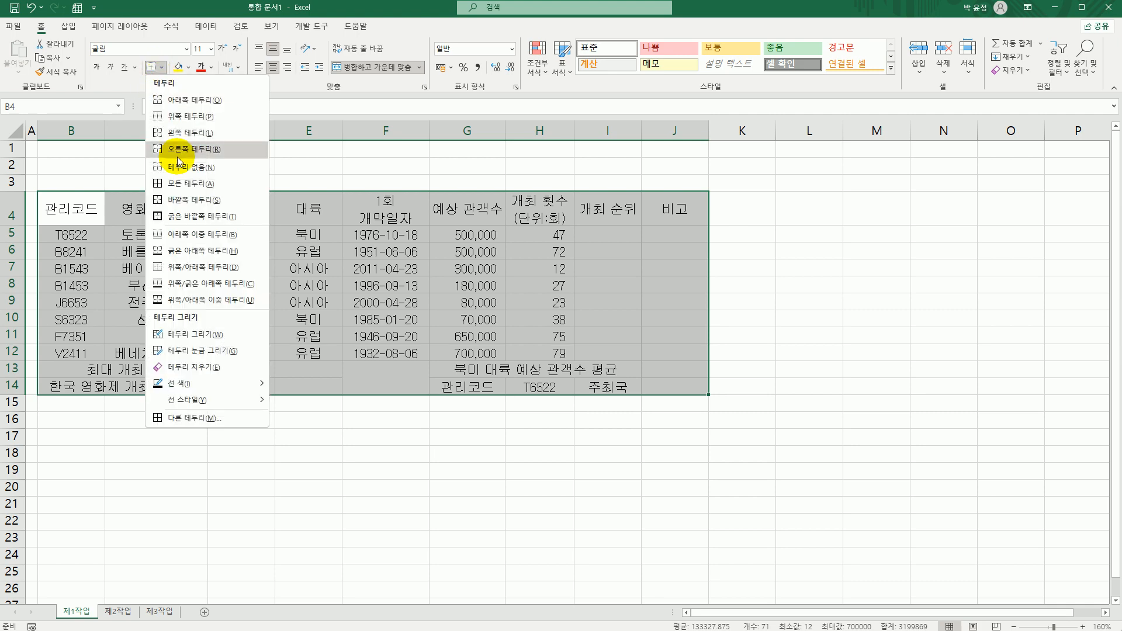
{"action": "left_click", "coordinate": [179, 185]}
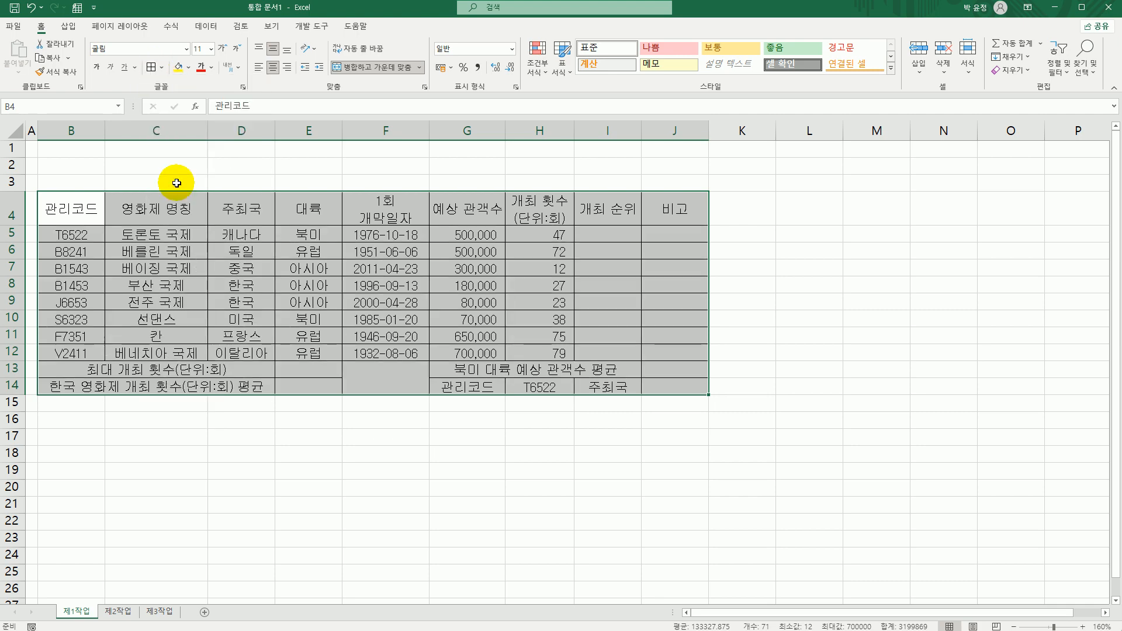
{"action": "left_click", "coordinate": [162, 68]}
{"action": "left_click", "coordinate": [180, 218]}
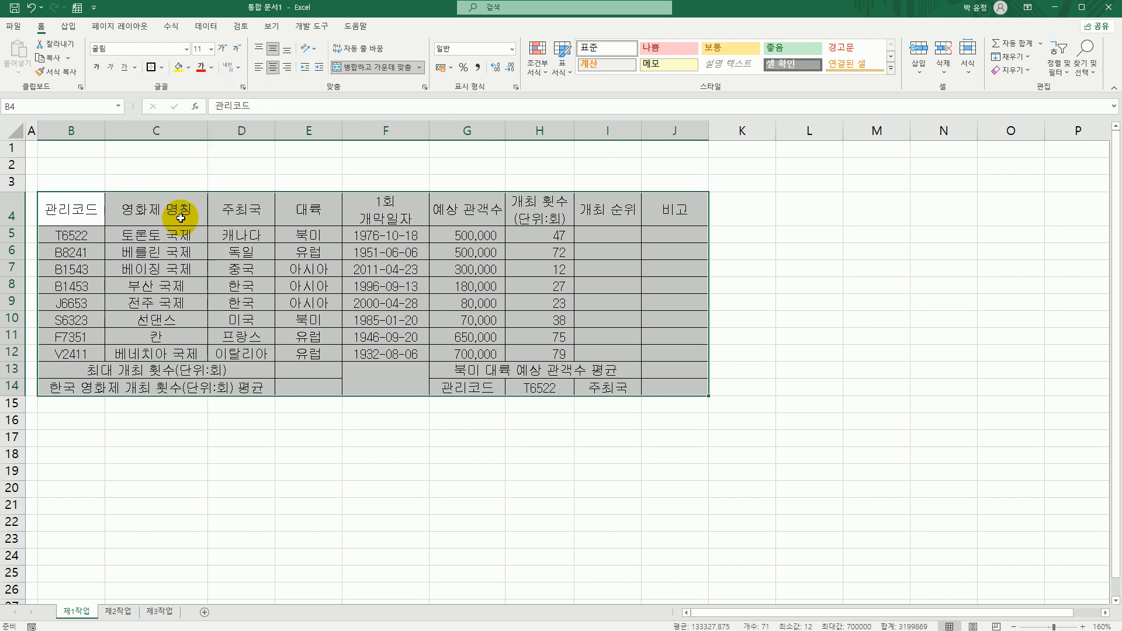
Step: Apply a thick outside border around the data rows B5:J12
{"action": "left_click_drag", "start_coordinate": [69, 236], "coordinate": [646, 345]}
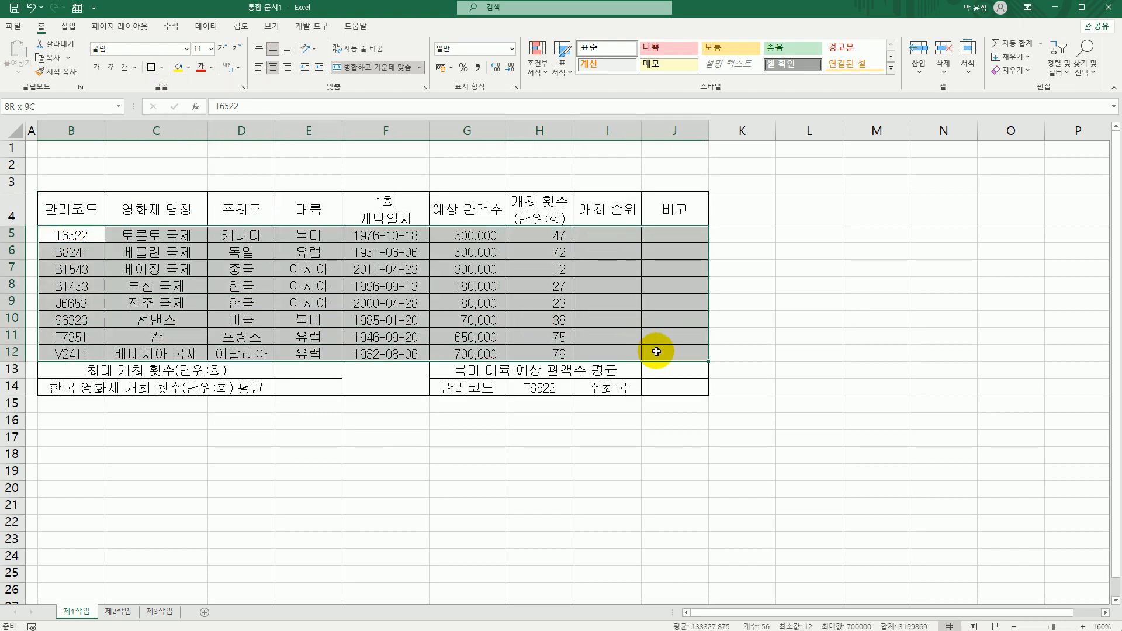
{"action": "left_click", "coordinate": [164, 73]}
{"action": "left_click", "coordinate": [180, 216]}
Step: Add both diagonal borders to the merged cell F13:F14 so they form an X
{"action": "left_click", "coordinate": [407, 387]}
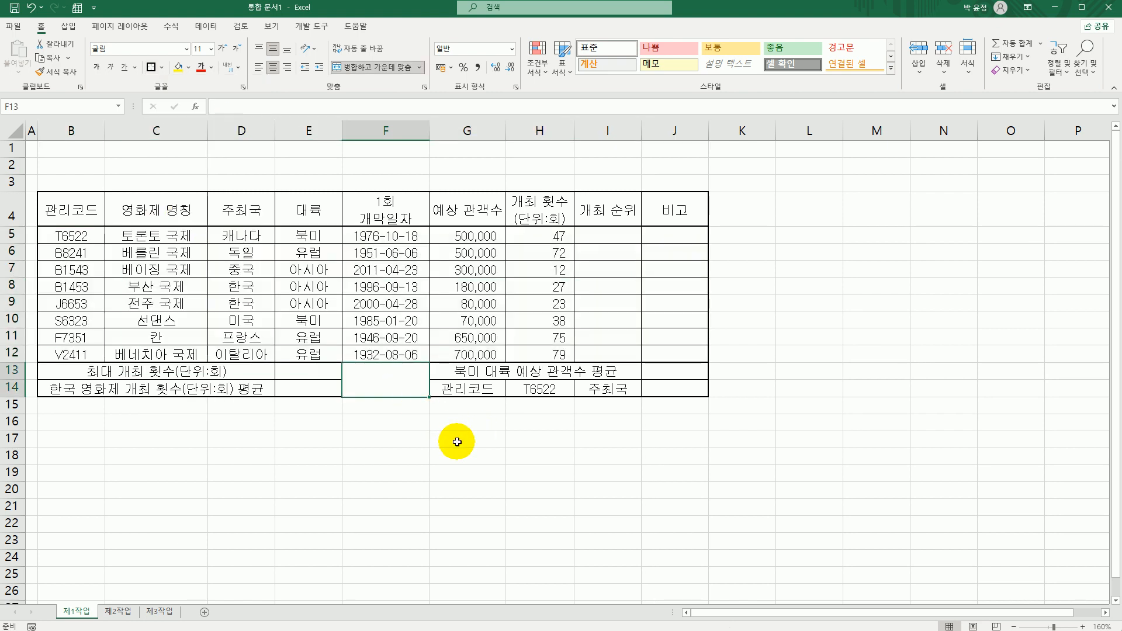
{"action": "left_click", "coordinate": [242, 87]}
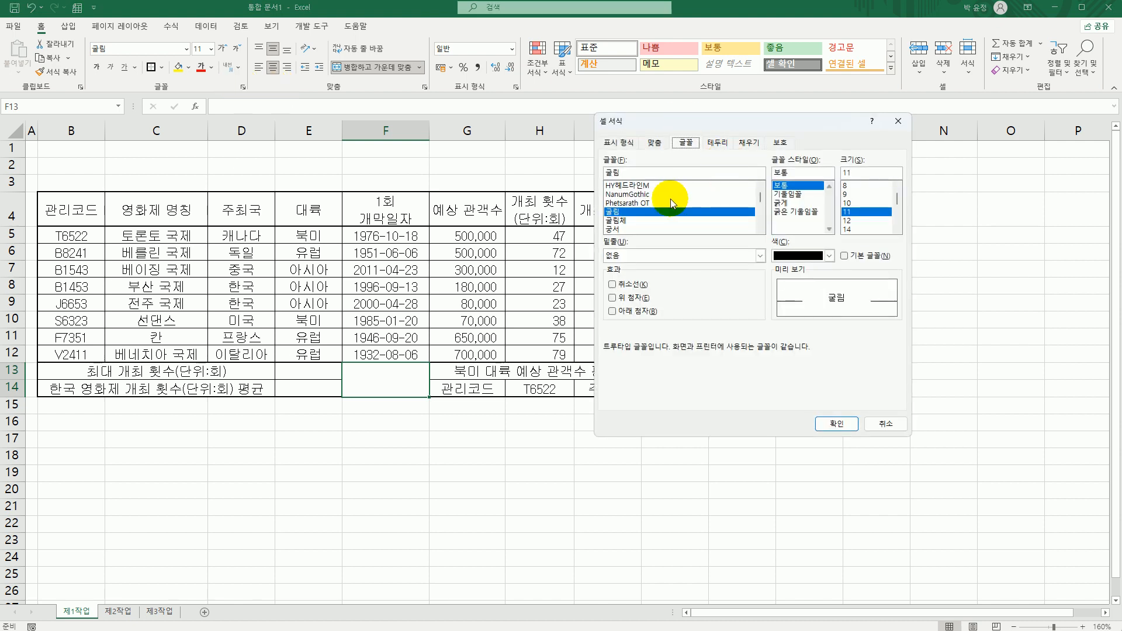
{"action": "left_click", "coordinate": [719, 144]}
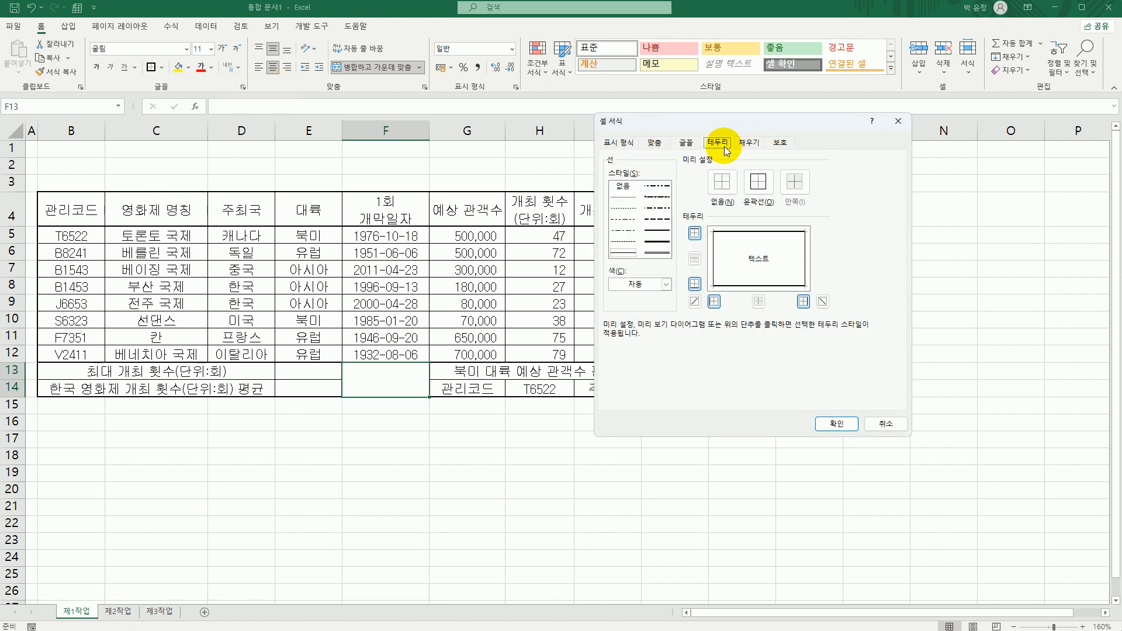
{"action": "left_click", "coordinate": [695, 302]}
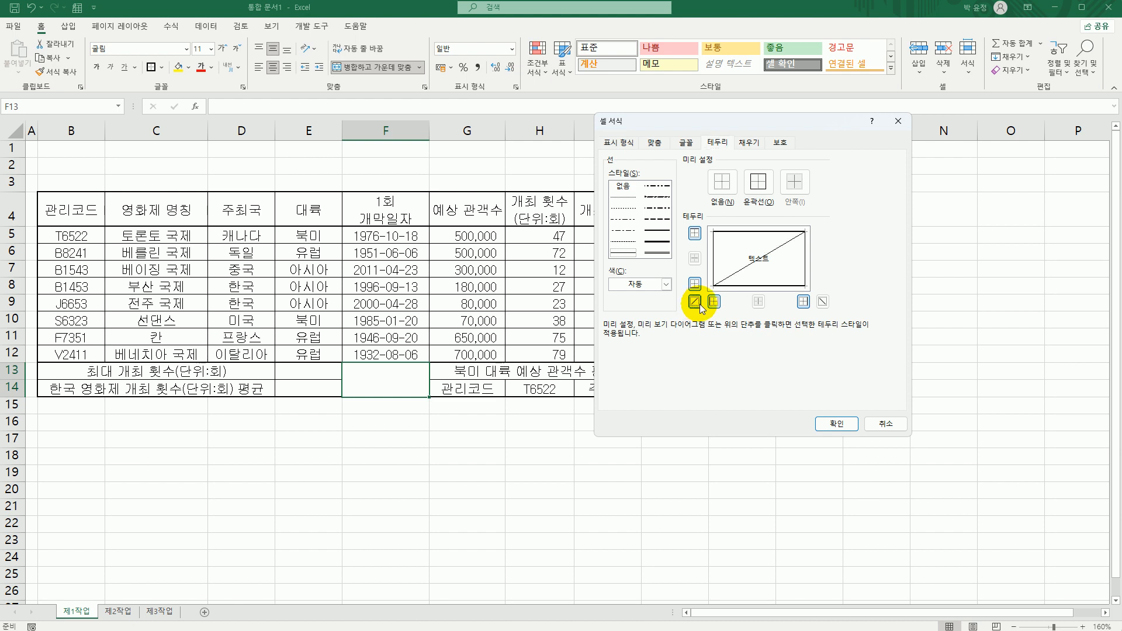
{"action": "left_click", "coordinate": [823, 302]}
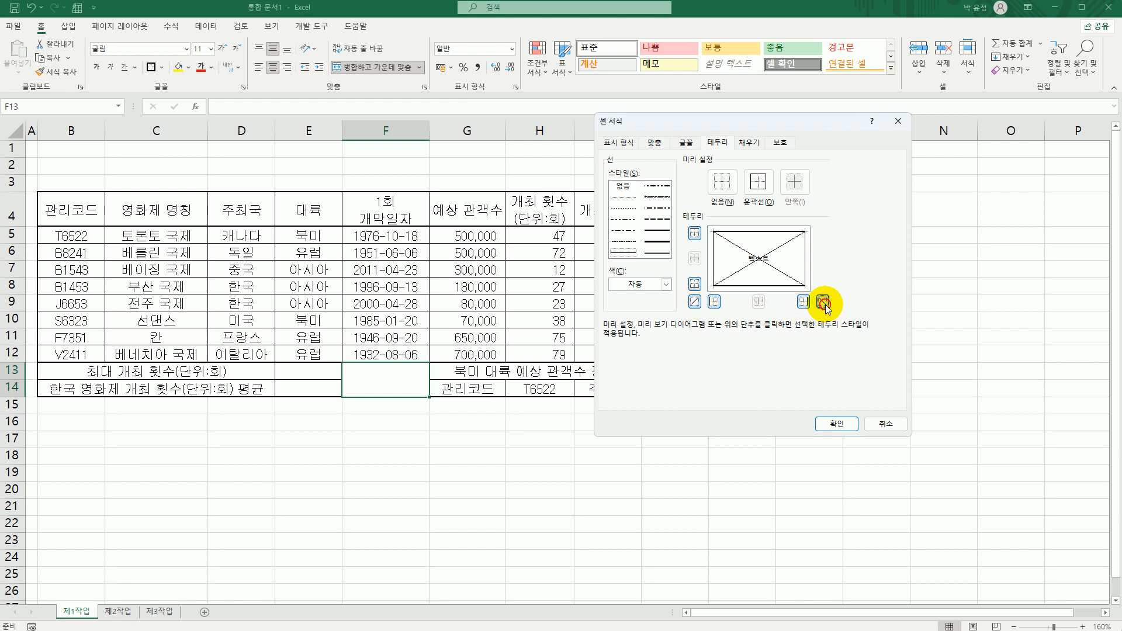
{"action": "left_click", "coordinate": [829, 430]}
{"action": "left_click", "coordinate": [678, 492]}
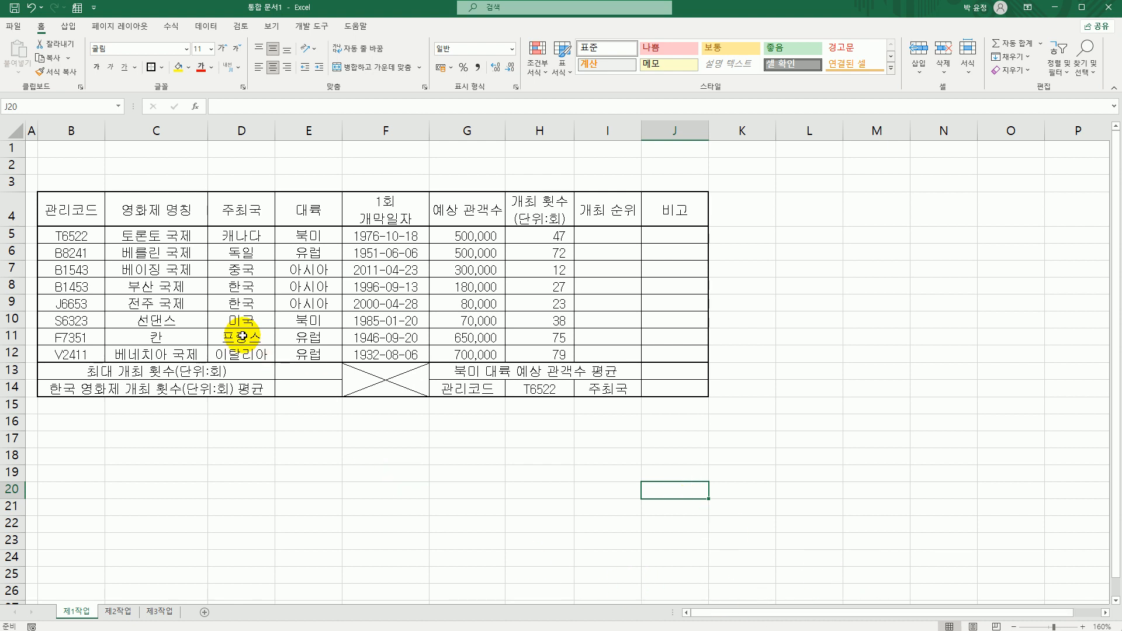
Step: Set the height of rows 1 to 3 to 25
{"action": "left_click_drag", "start_coordinate": [12, 149], "coordinate": [12, 183]}
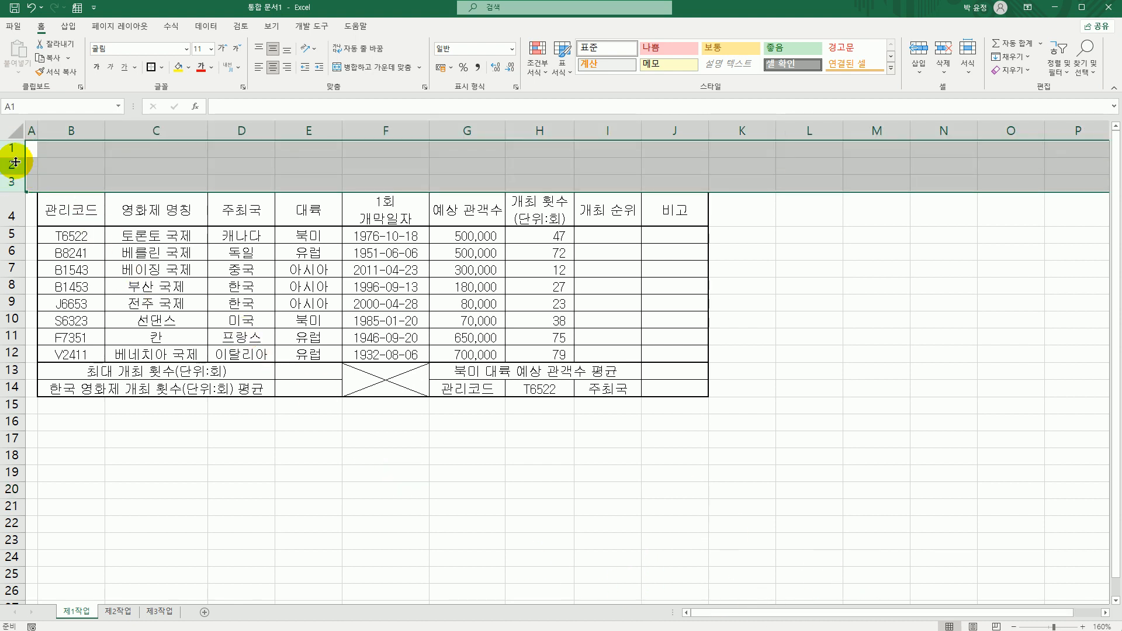
{"action": "right_click", "coordinate": [15, 162]}
{"action": "left_click", "coordinate": [54, 324]}
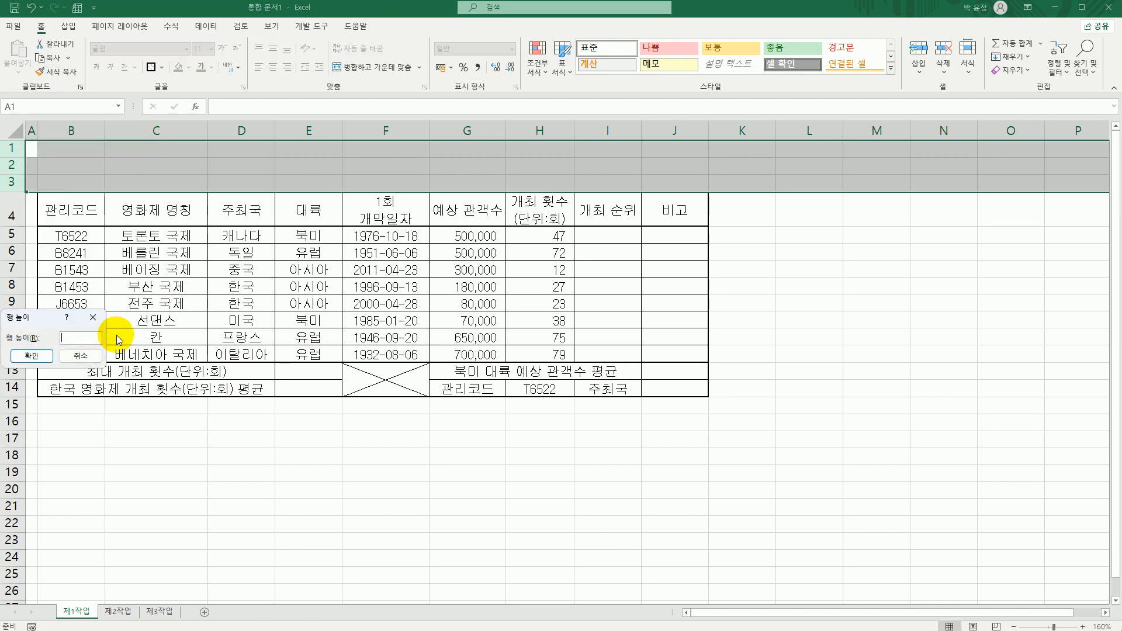
{"action": "type", "text": "25"}
{"action": "key", "text": "Return"}
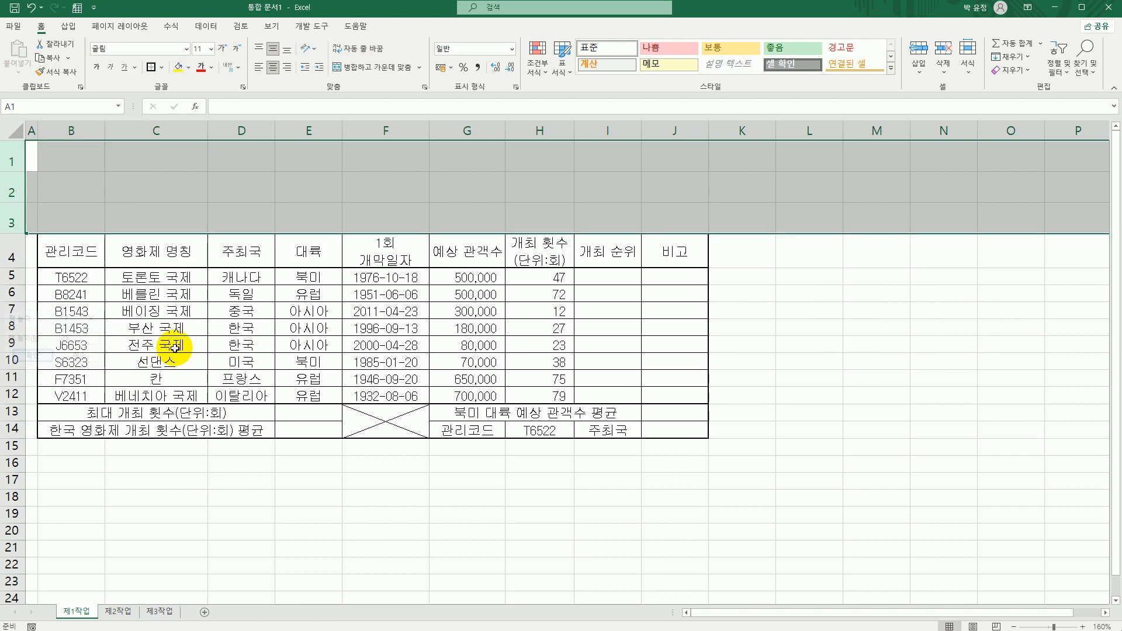
Step: Set the height of header row 4 to 30
{"action": "right_click", "coordinate": [10, 257]}
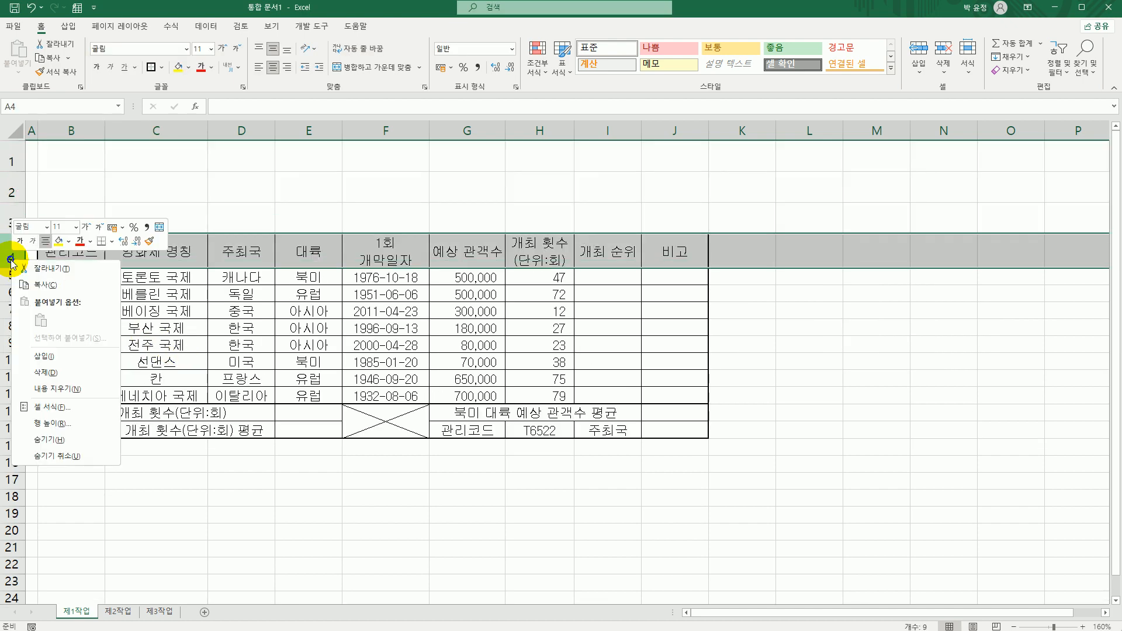
{"action": "left_click", "coordinate": [53, 427]}
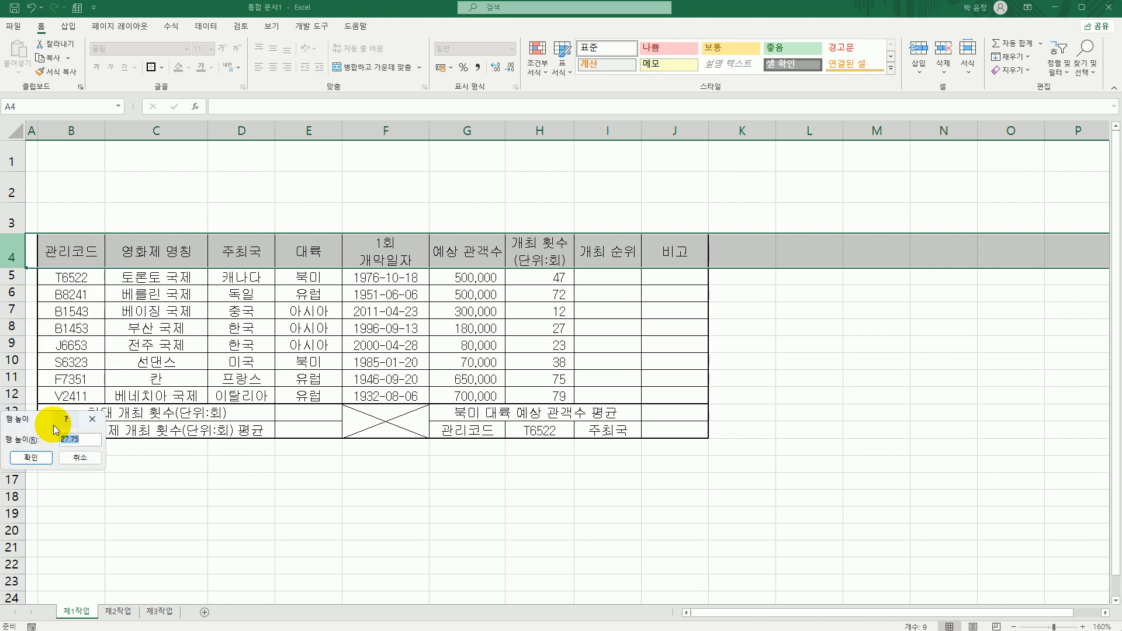
{"action": "type", "text": "30"}
{"action": "key", "text": "Return"}
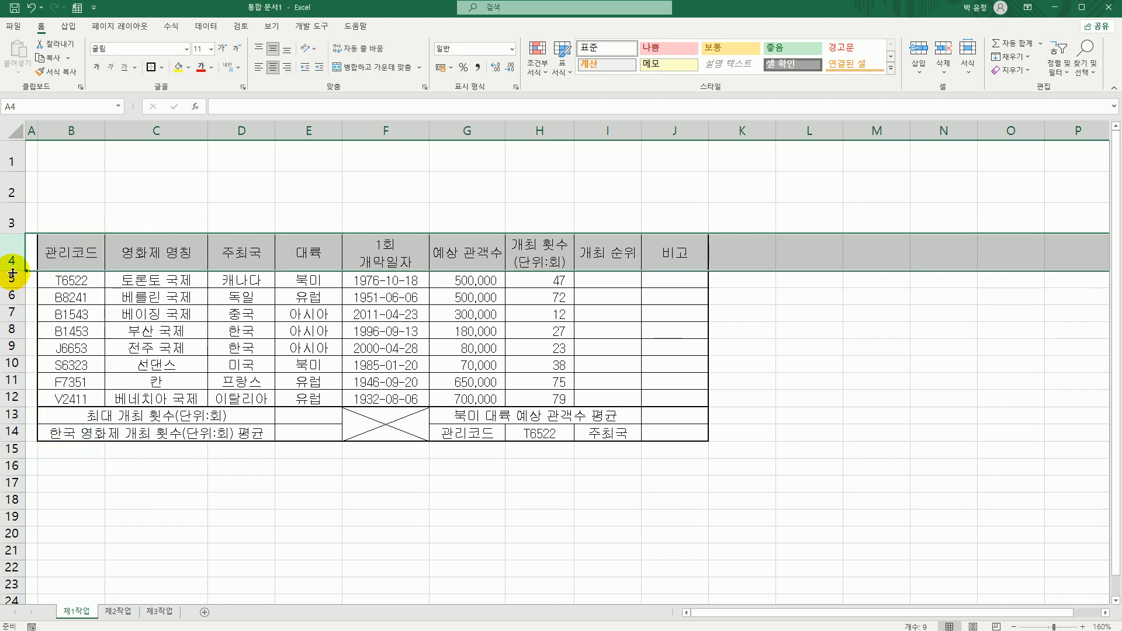
Step: Set the height of rows 5 to 14 to 22
{"action": "left_click_drag", "start_coordinate": [9, 280], "coordinate": [9, 433]}
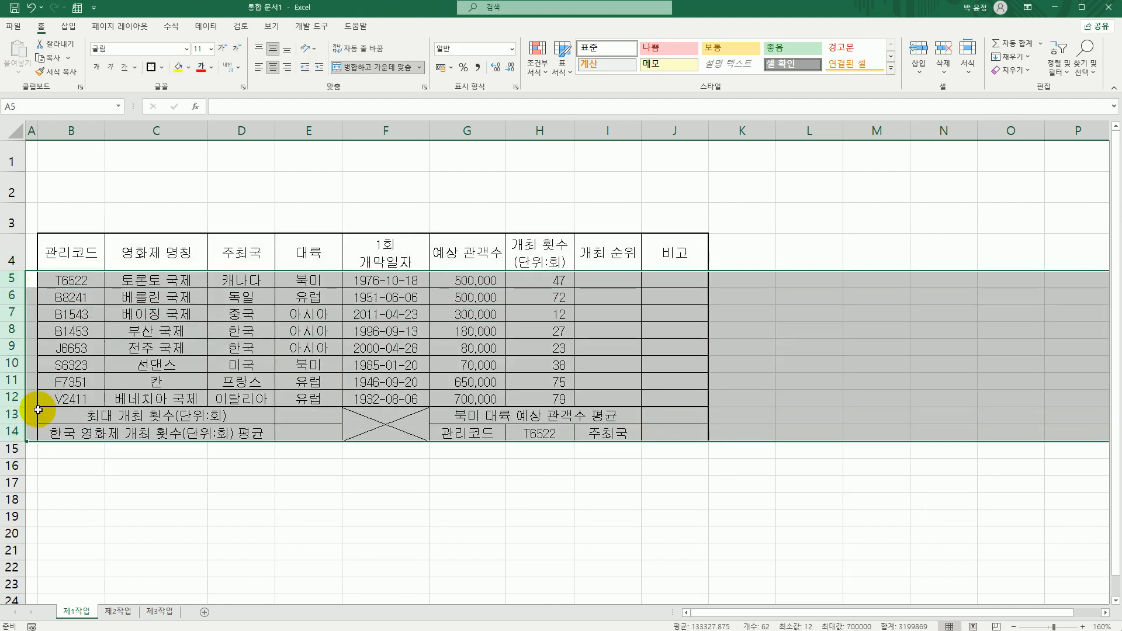
{"action": "right_click", "coordinate": [9, 296]}
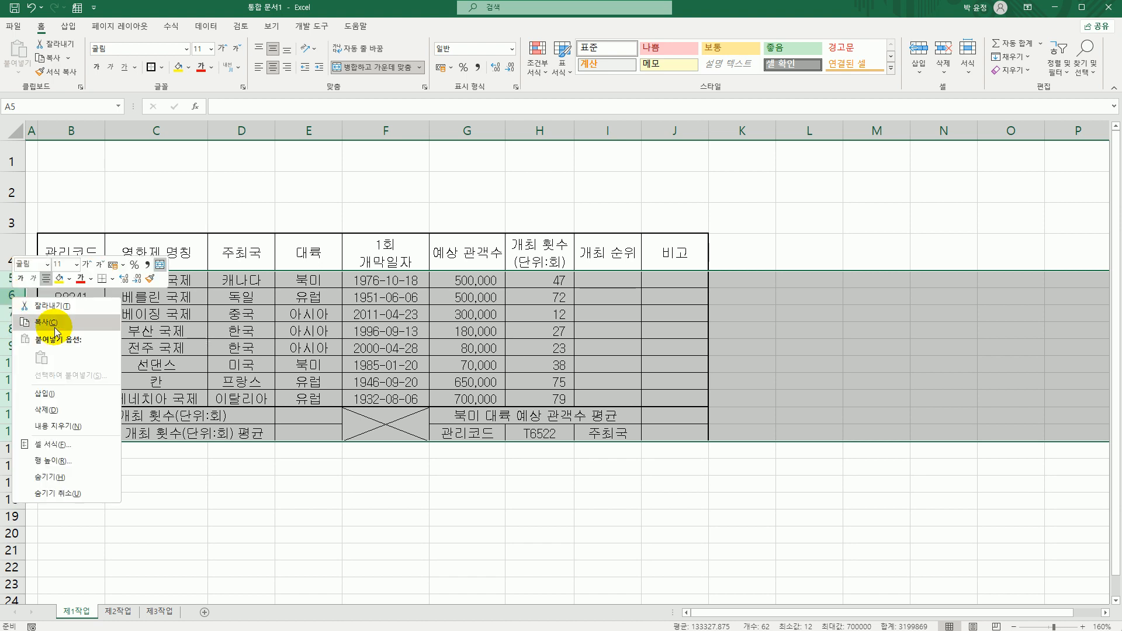
{"action": "left_click", "coordinate": [73, 459]}
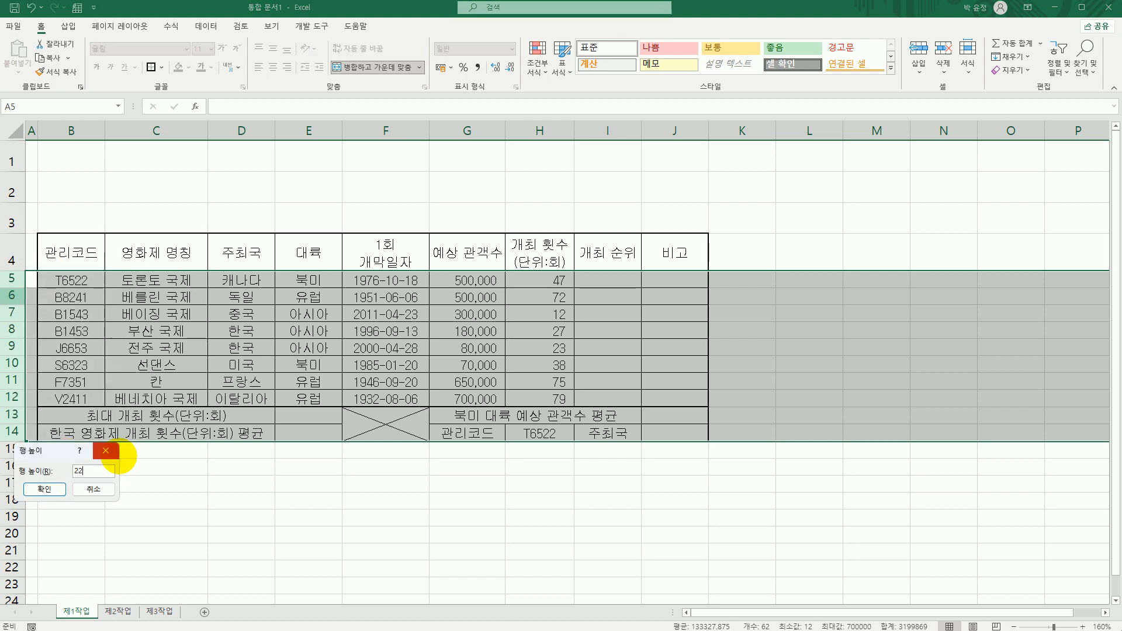
{"action": "key", "text": "Return"}
{"action": "left_click", "coordinate": [120, 456]}
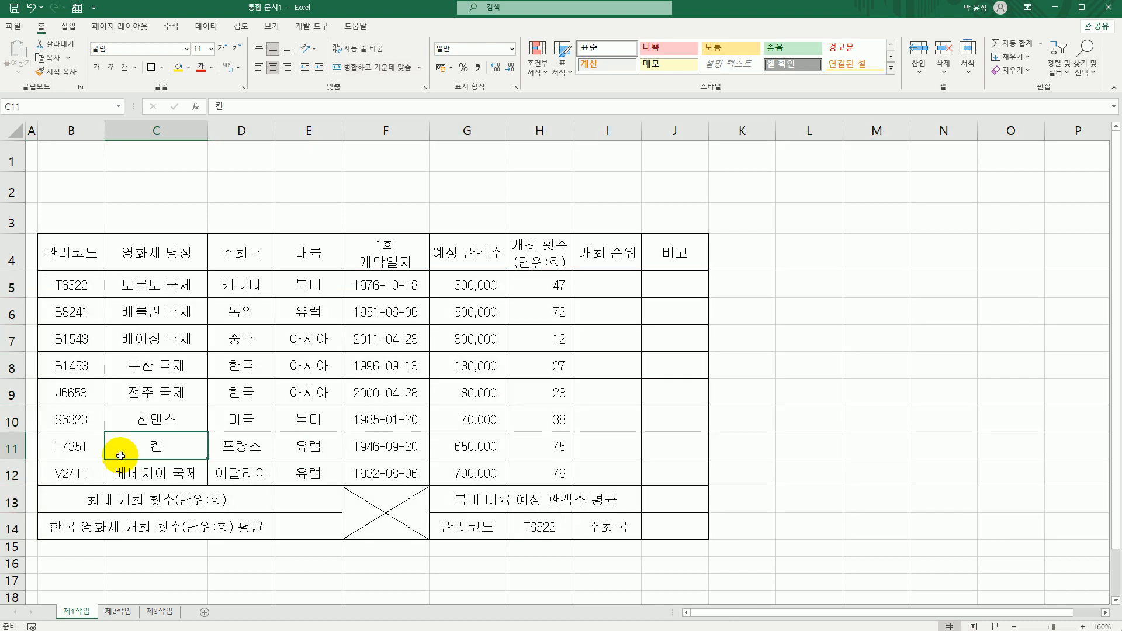
Step: Insert a parallelogram about 11.91 cm wide and 1.97 cm high across B1:G3 with the text 주요 국제 영화제 개최 현황
{"action": "left_click", "coordinate": [68, 26]}
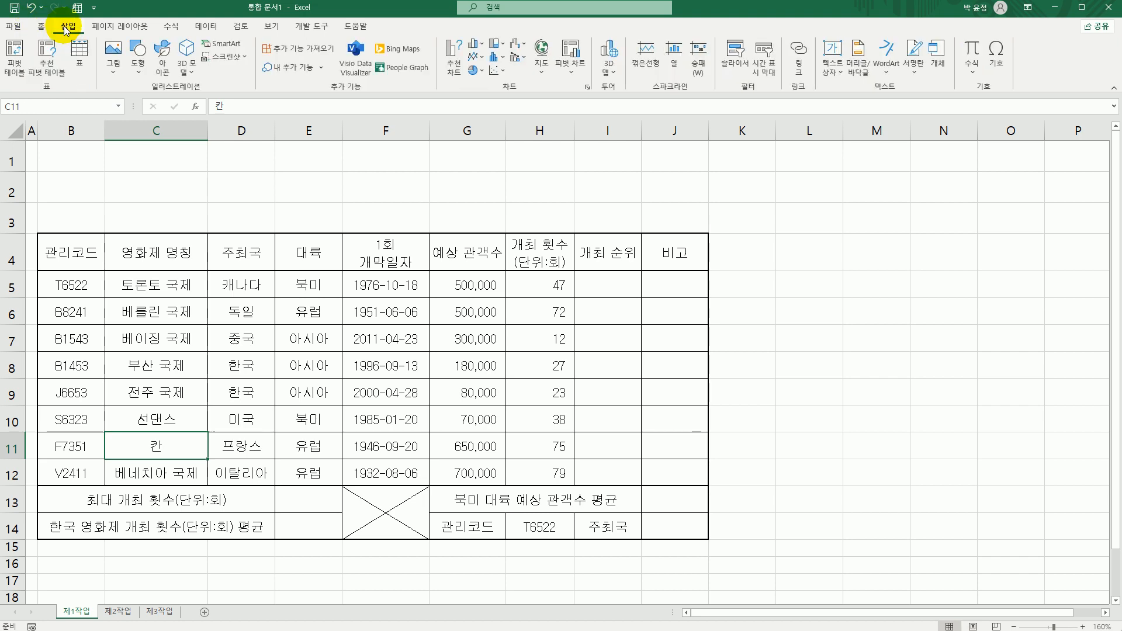
{"action": "left_click", "coordinate": [139, 75]}
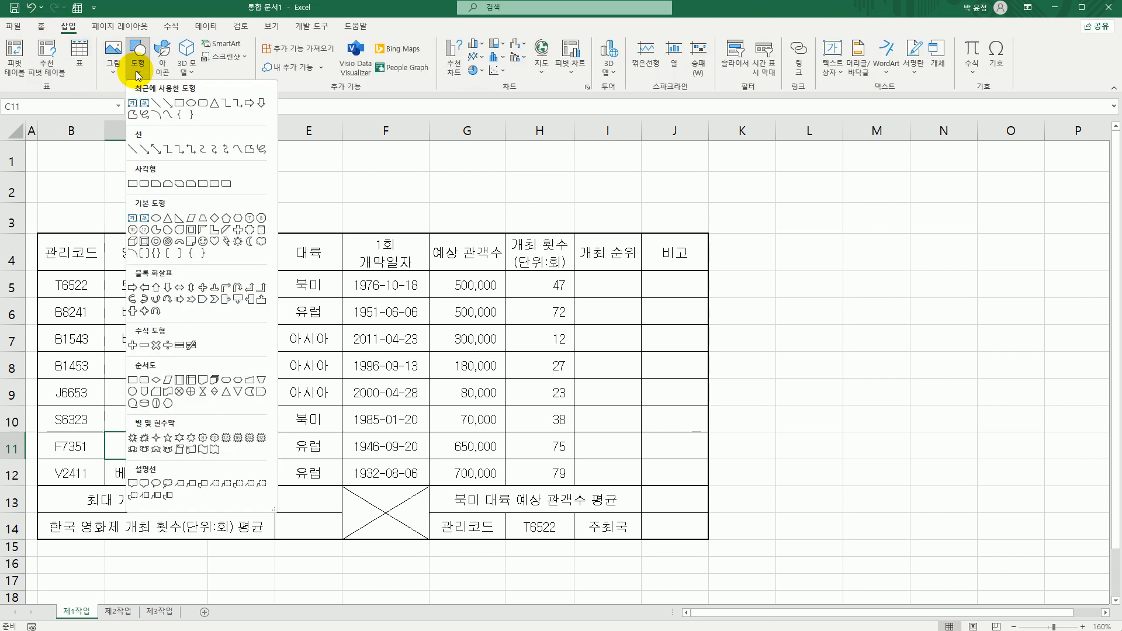
{"action": "left_click", "coordinate": [192, 221]}
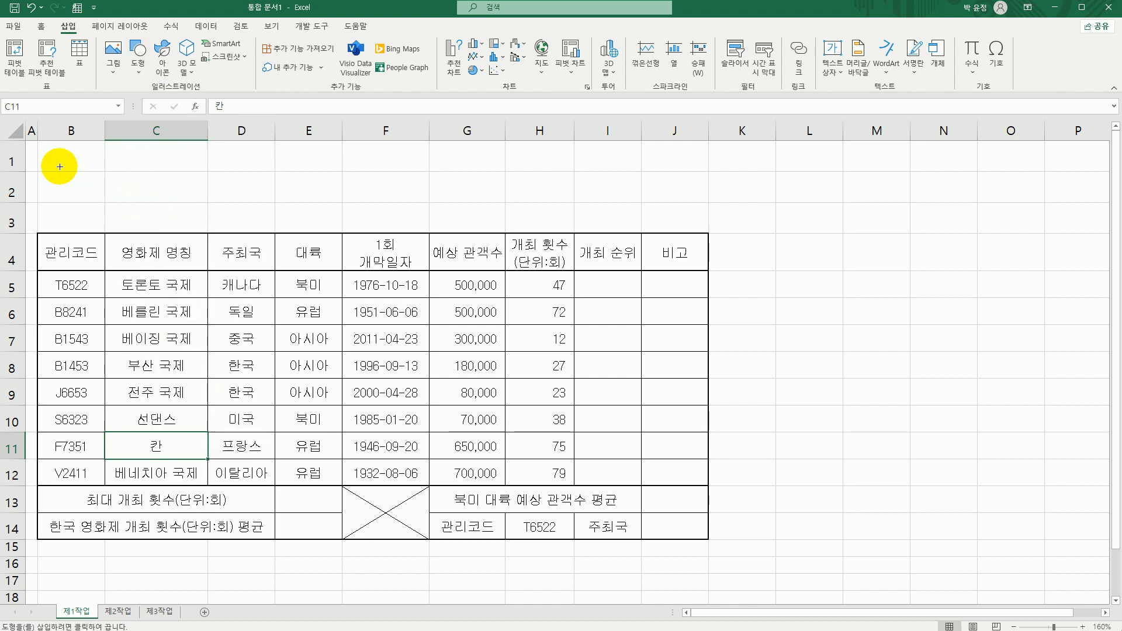
{"action": "mouse_move", "coordinate": [57, 151]}
{"action": "left_mouse_down"}
{"action": "mouse_move", "coordinate": [409, 213]}
{"action": "mouse_move", "coordinate": [476, 213]}
{"action": "mouse_move", "coordinate": [468, 221]}
{"action": "left_mouse_up"}
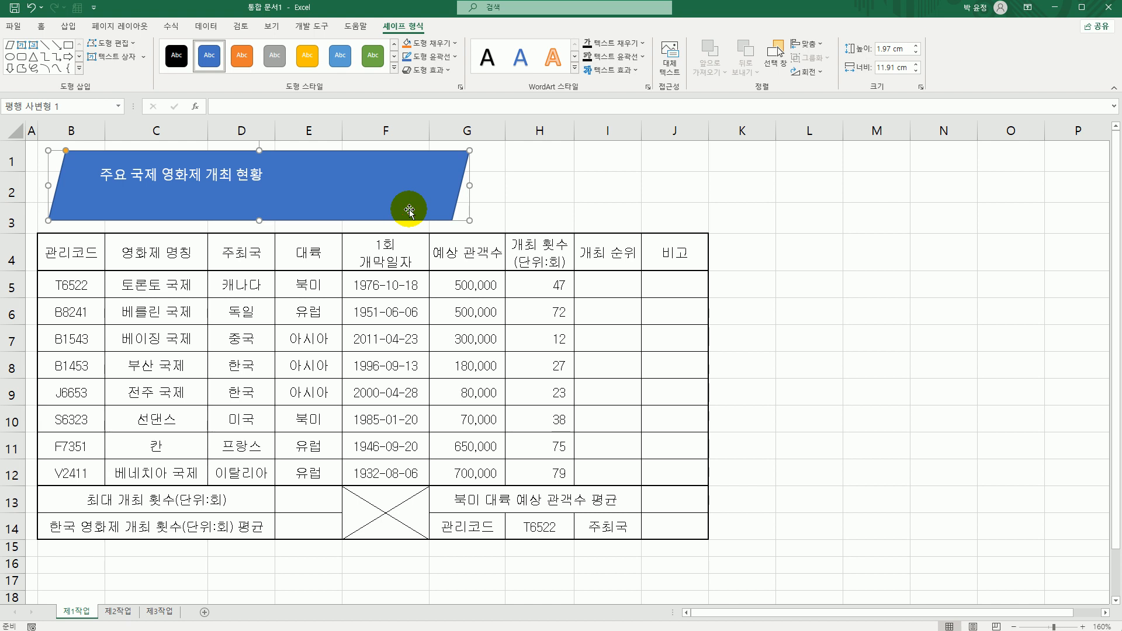
Step: Apply an outer shadow effect to the yet unstyled title parallelogram above the table
{"action": "left_click", "coordinate": [432, 71]}
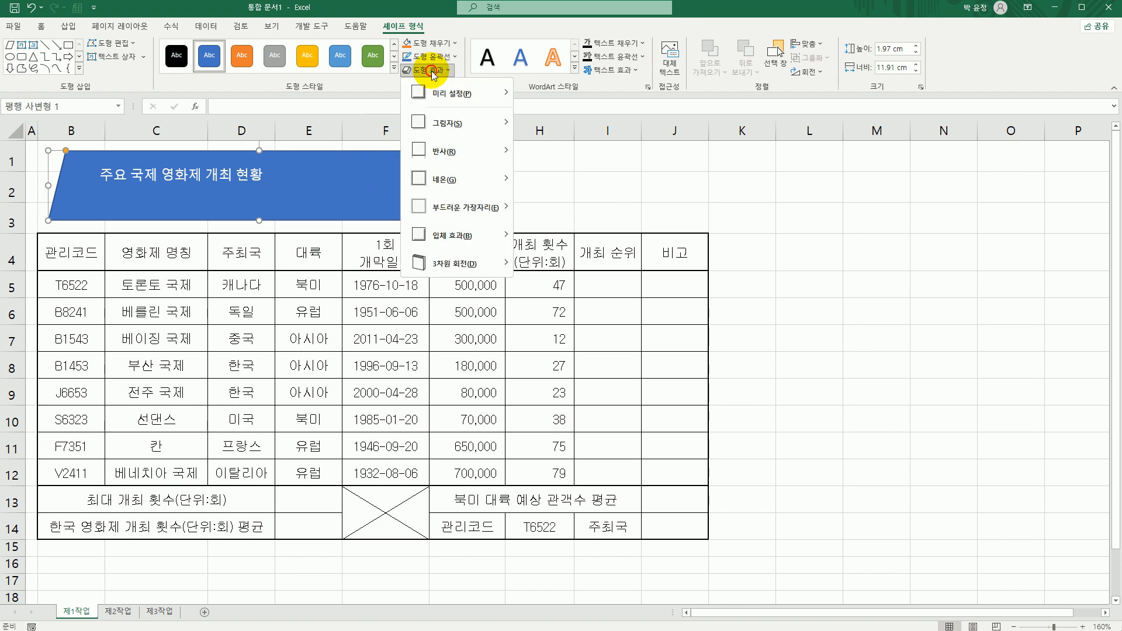
{"action": "mouse_move", "coordinate": [471, 124]}
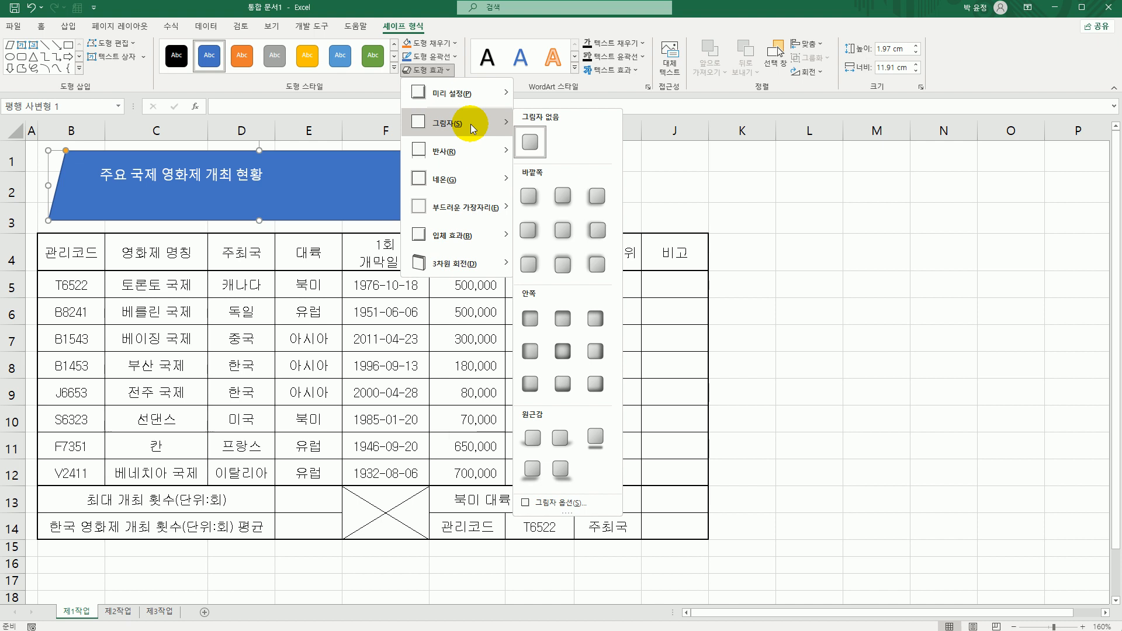
{"action": "left_click", "coordinate": [562, 206]}
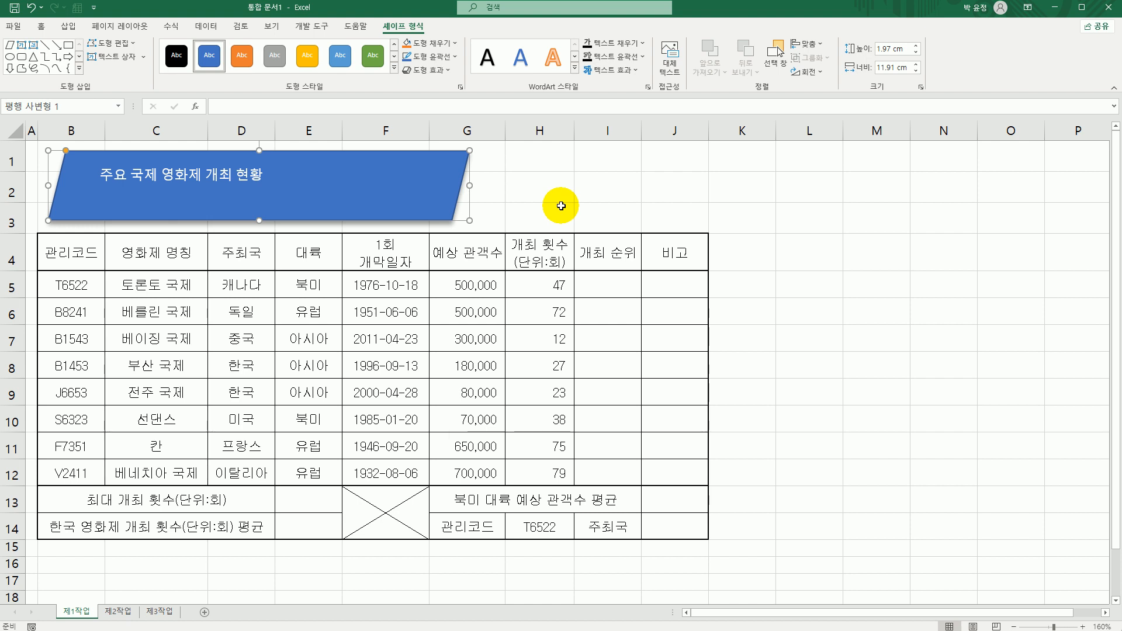
Step: Set the title shape's text to the 굴림체 font at size 24
{"action": "left_click", "coordinate": [41, 26]}
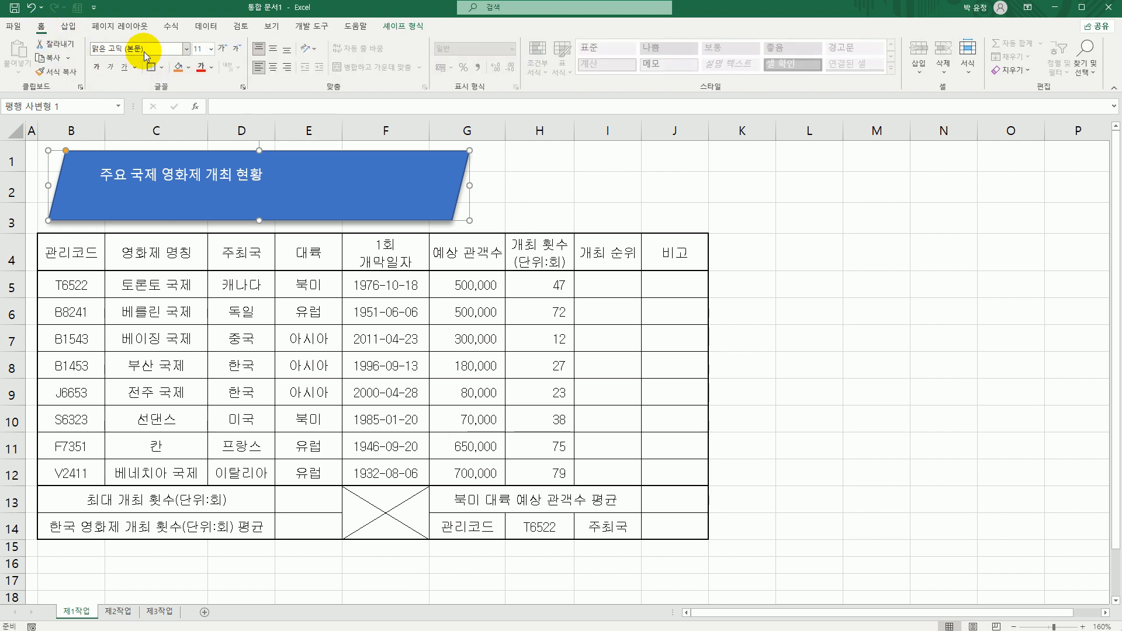
{"action": "left_click", "coordinate": [186, 51]}
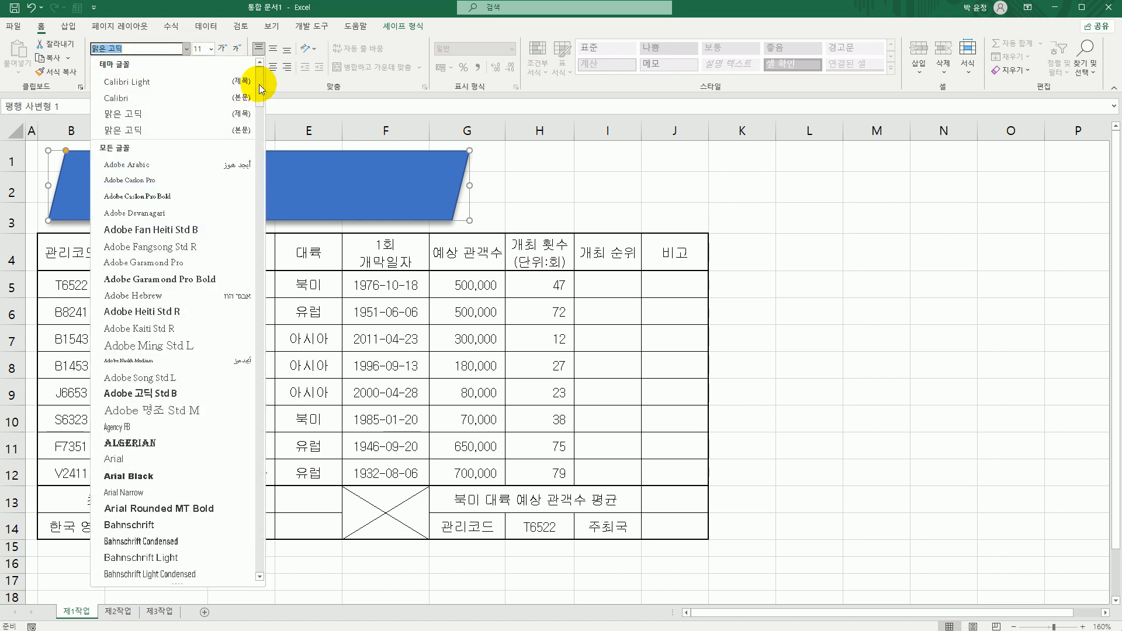
{"action": "left_click_drag", "start_coordinate": [259, 79], "coordinate": [247, 510]}
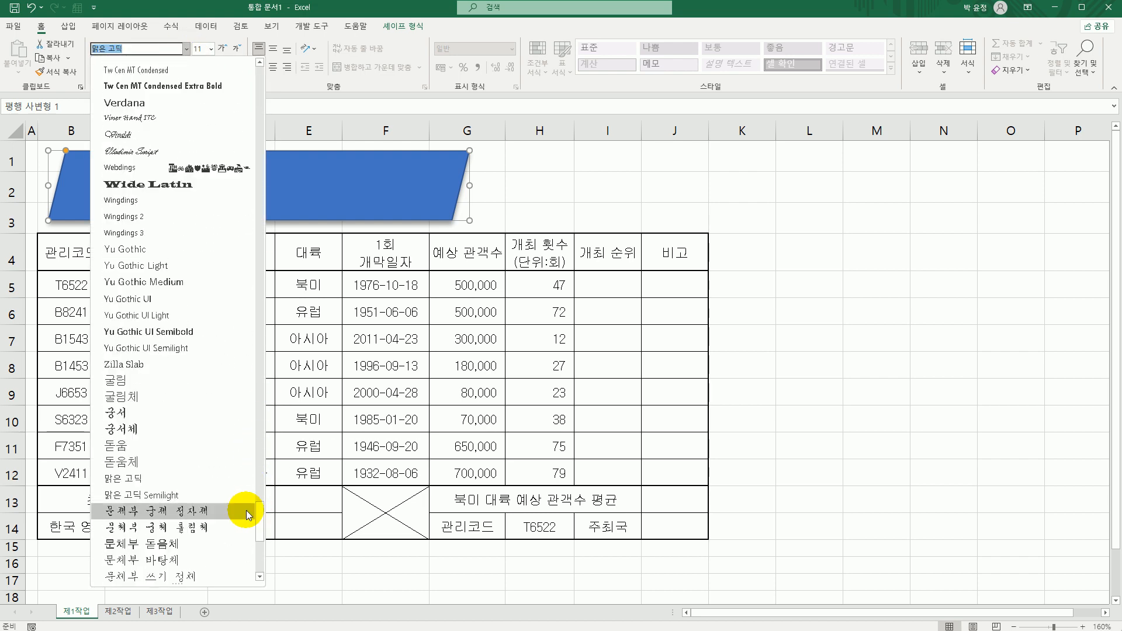
{"action": "left_click", "coordinate": [170, 388]}
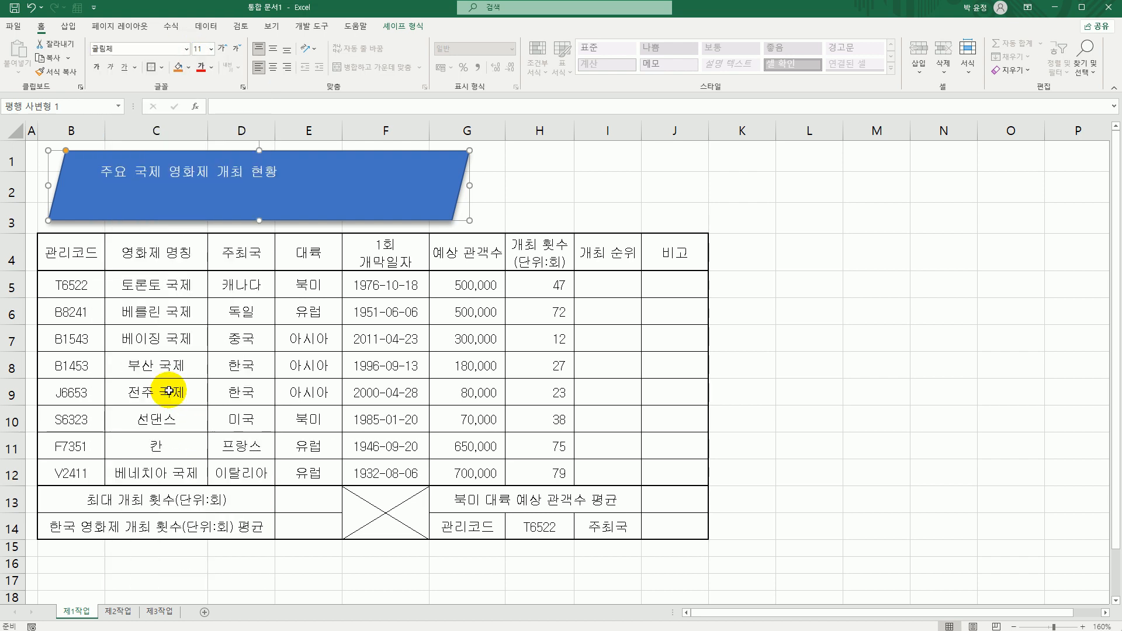
{"action": "left_click", "coordinate": [211, 49]}
{"action": "left_click", "coordinate": [210, 198]}
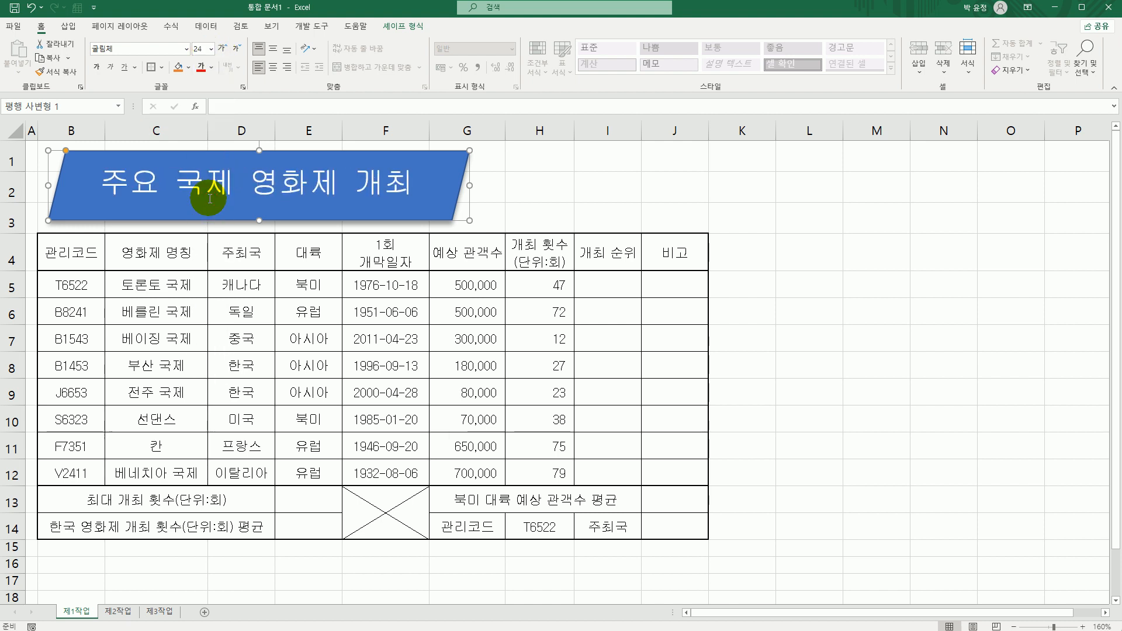
Step: Make the title text black and bold, and fill the parallelogram with yellow
{"action": "left_click", "coordinate": [213, 68]}
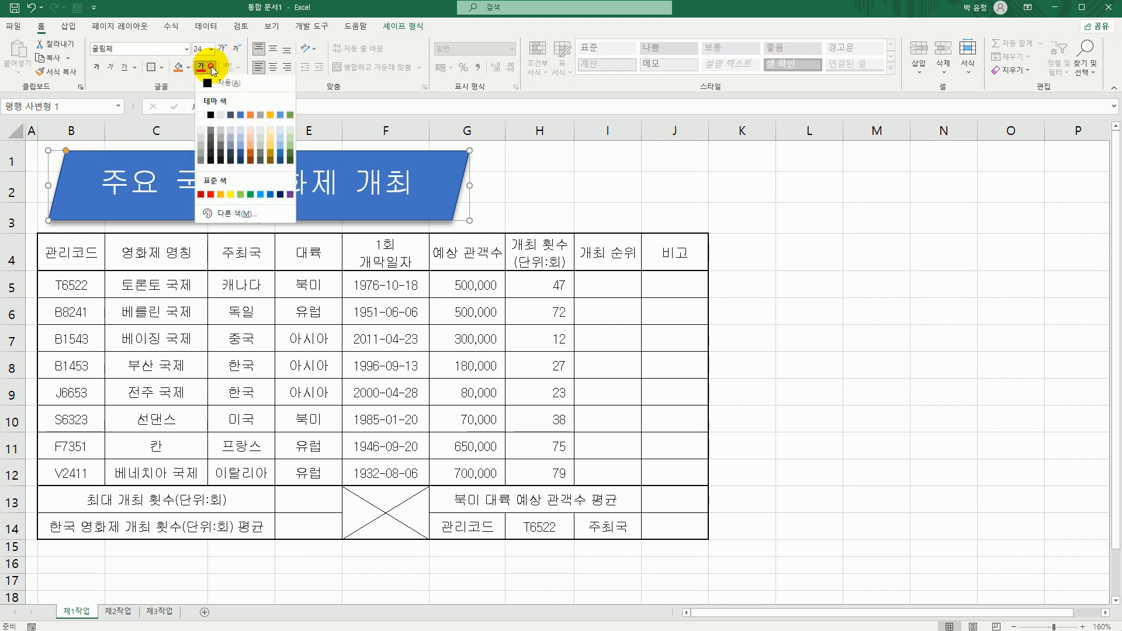
{"action": "left_click", "coordinate": [211, 116]}
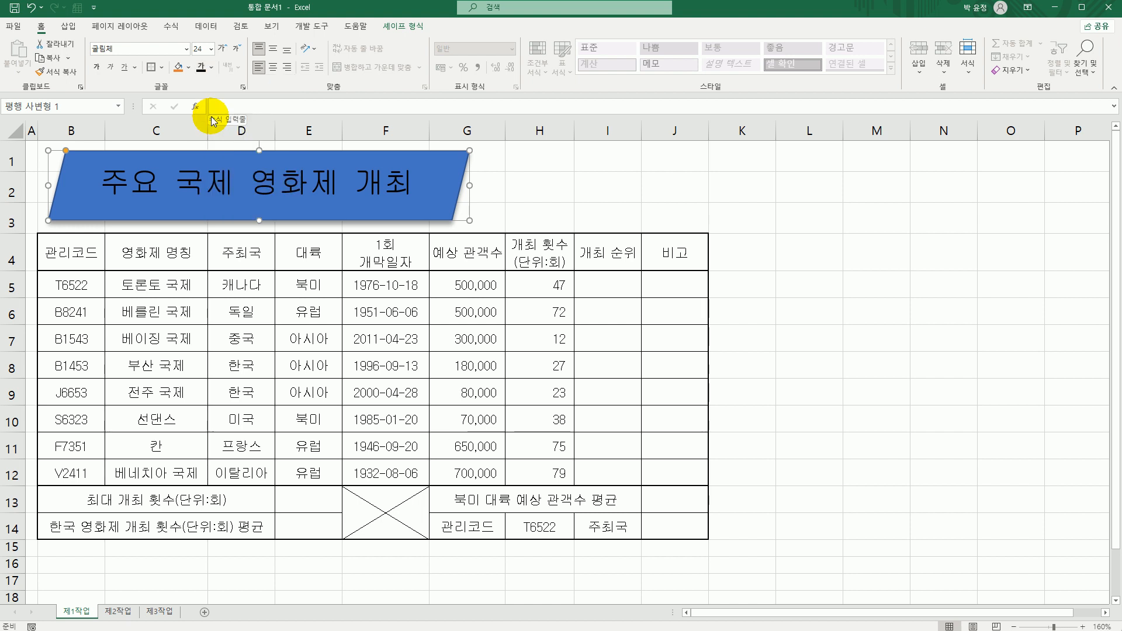
{"action": "left_click", "coordinate": [96, 67]}
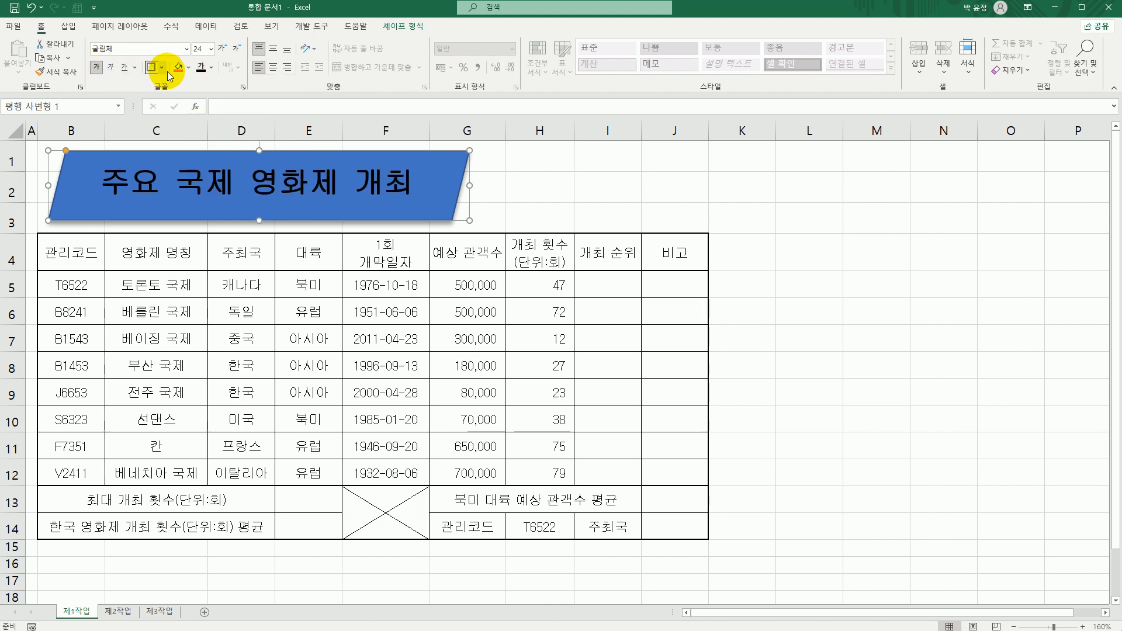
{"action": "left_click", "coordinate": [189, 67]}
{"action": "left_click", "coordinate": [212, 187]}
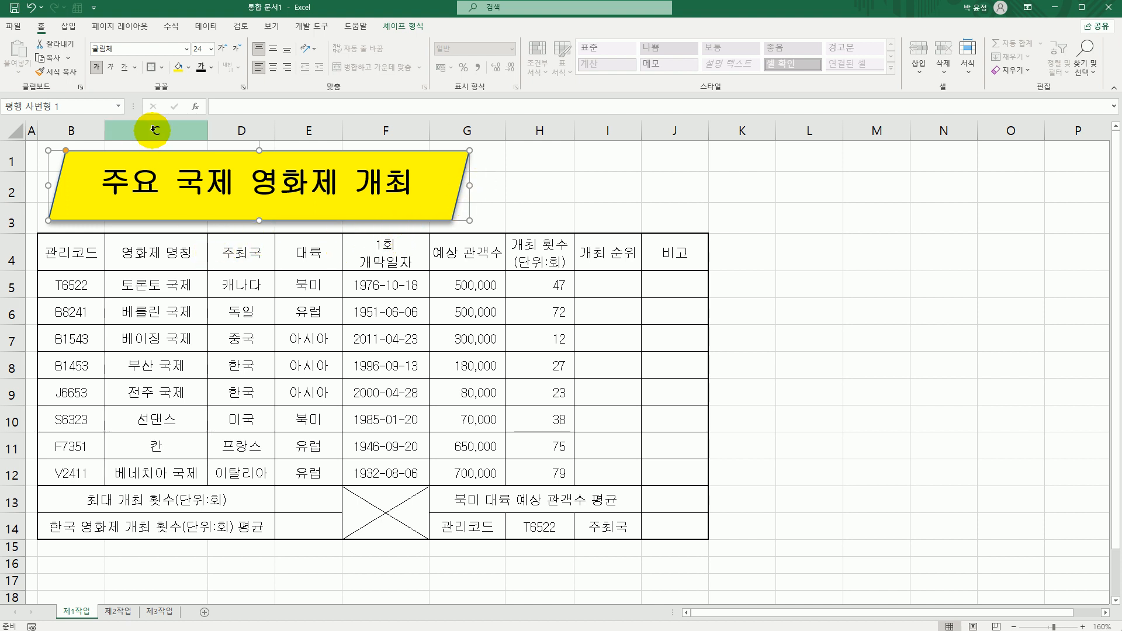
Step: Widen columns B, D, F and G slightly to give their contents more room
{"action": "left_click_drag", "start_coordinate": [105, 130], "coordinate": [116, 130]}
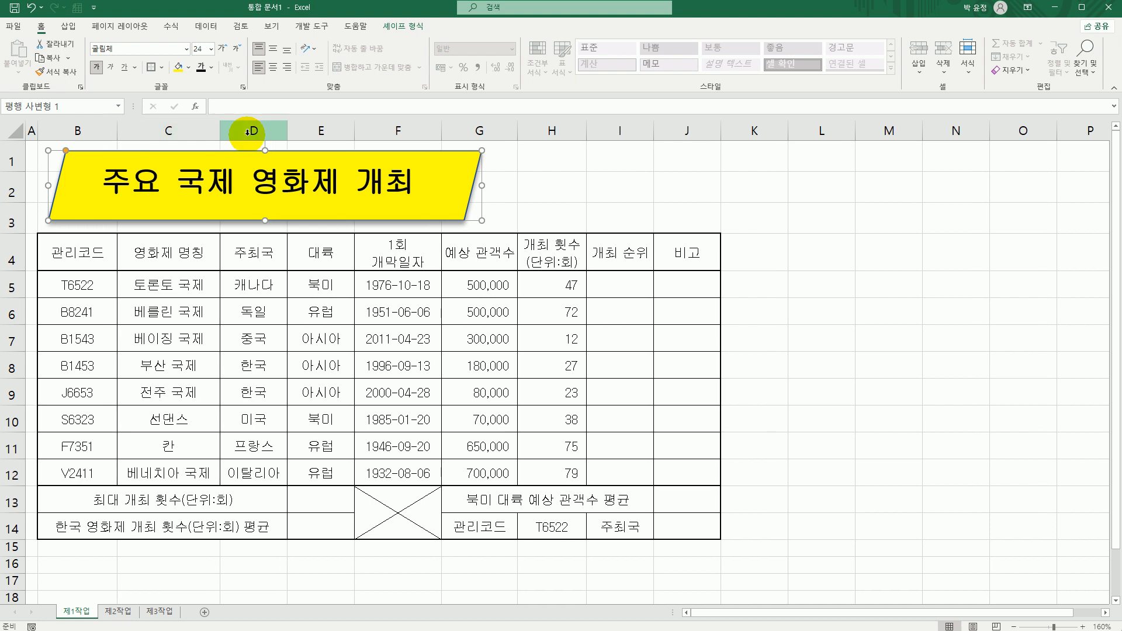
{"action": "left_click_drag", "start_coordinate": [288, 131], "coordinate": [295, 135]}
{"action": "left_click_drag", "start_coordinate": [454, 133], "coordinate": [463, 131]}
{"action": "left_click_drag", "start_coordinate": [538, 133], "coordinate": [549, 133]}
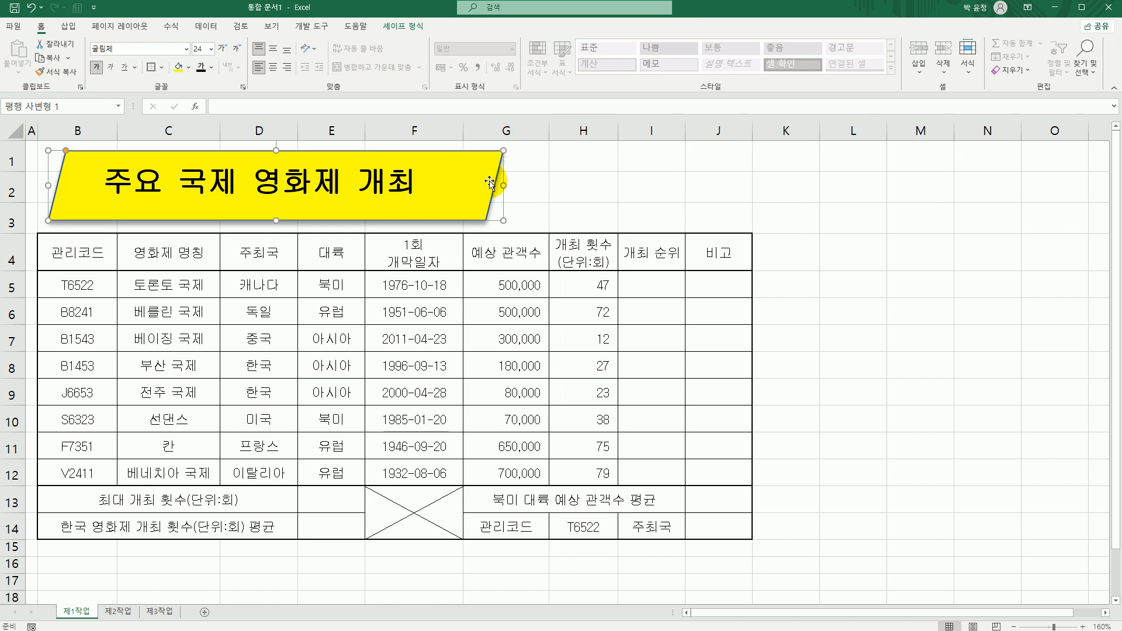
Step: Stretch the title shape until 주요 국제 영화제 개최 현황 fits on one line, and widen column G so the shape ends within it
{"action": "left_click_drag", "start_coordinate": [502, 183], "coordinate": [551, 186]}
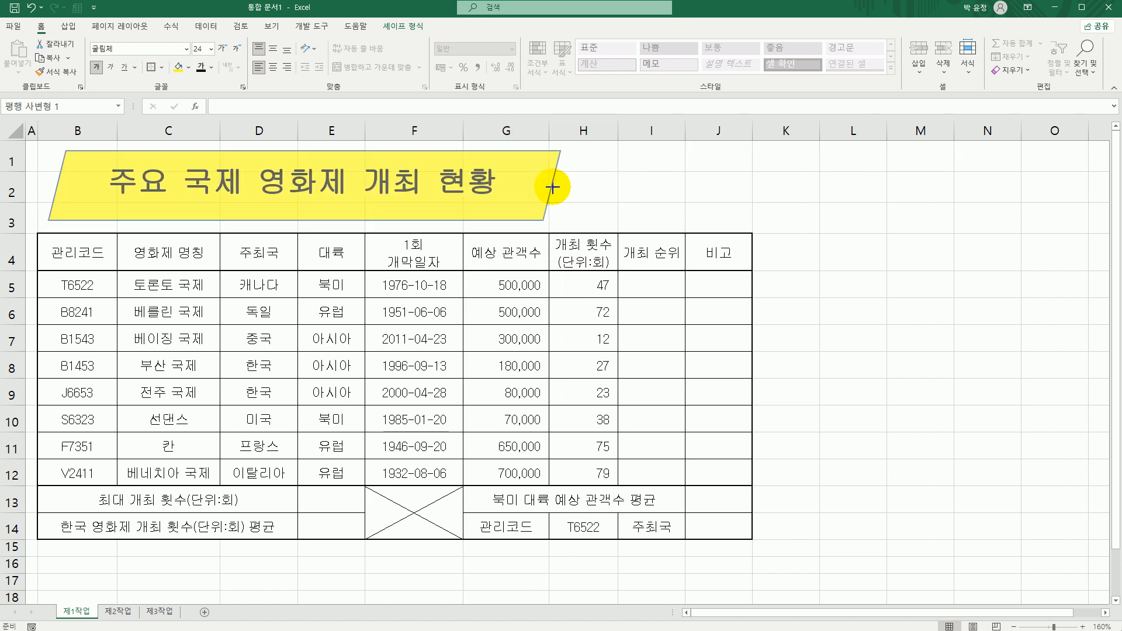
{"action": "left_click_drag", "start_coordinate": [552, 187], "coordinate": [552, 187]}
{"action": "left_click_drag", "start_coordinate": [549, 130], "coordinate": [572, 130]}
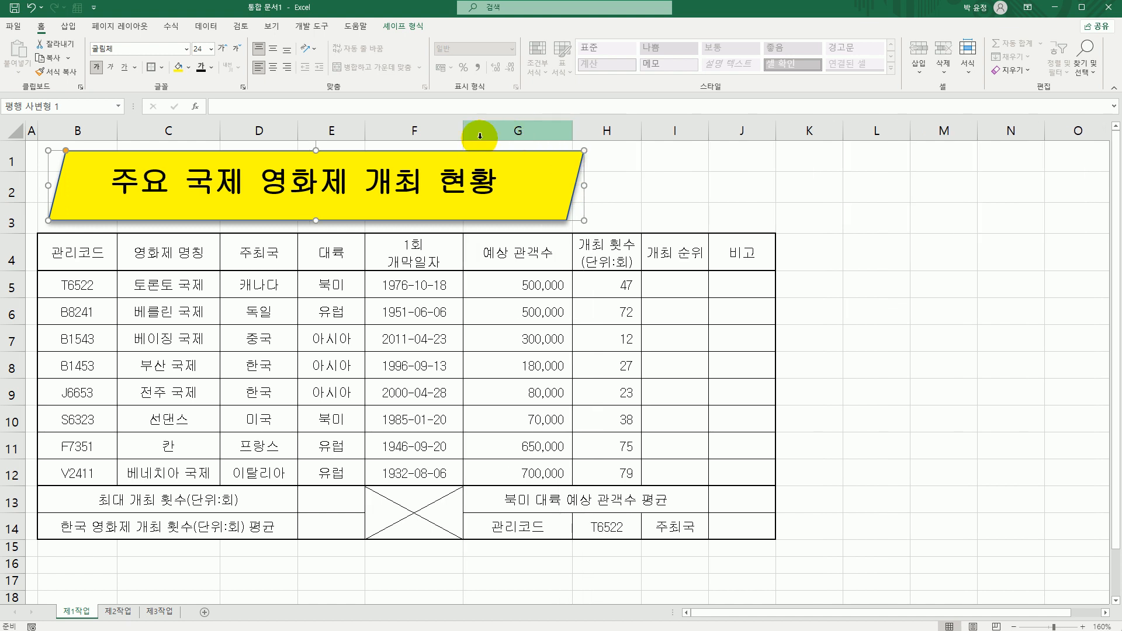
{"action": "left_click_drag", "start_coordinate": [585, 183], "coordinate": [558, 183]}
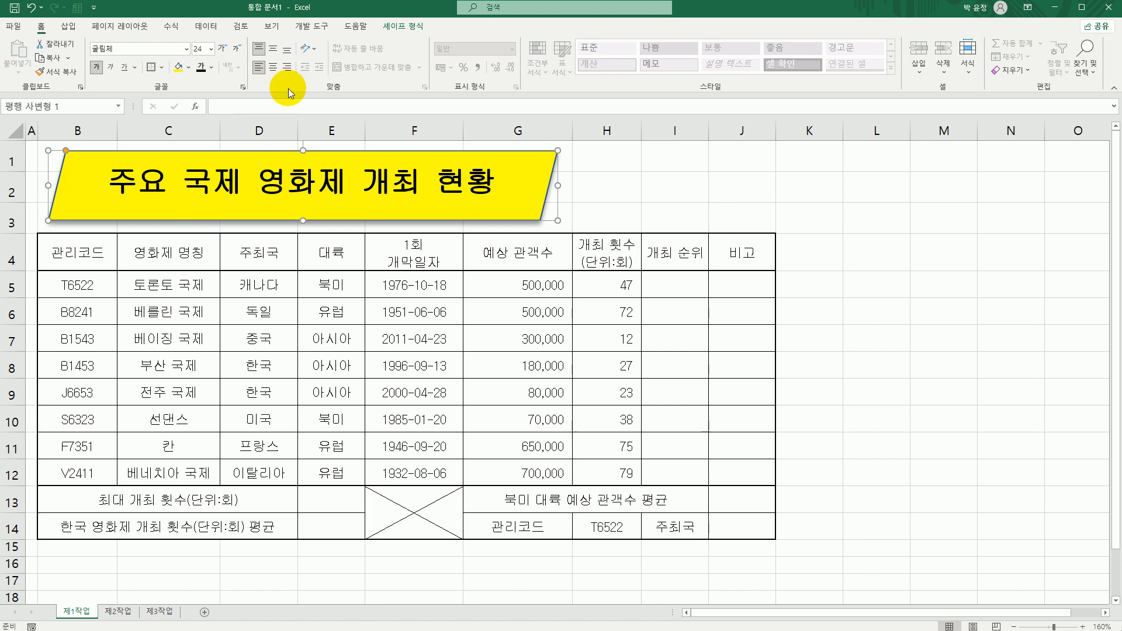
Step: Widen columns C, D, E and F a little more
{"action": "left_click", "coordinate": [294, 128]}
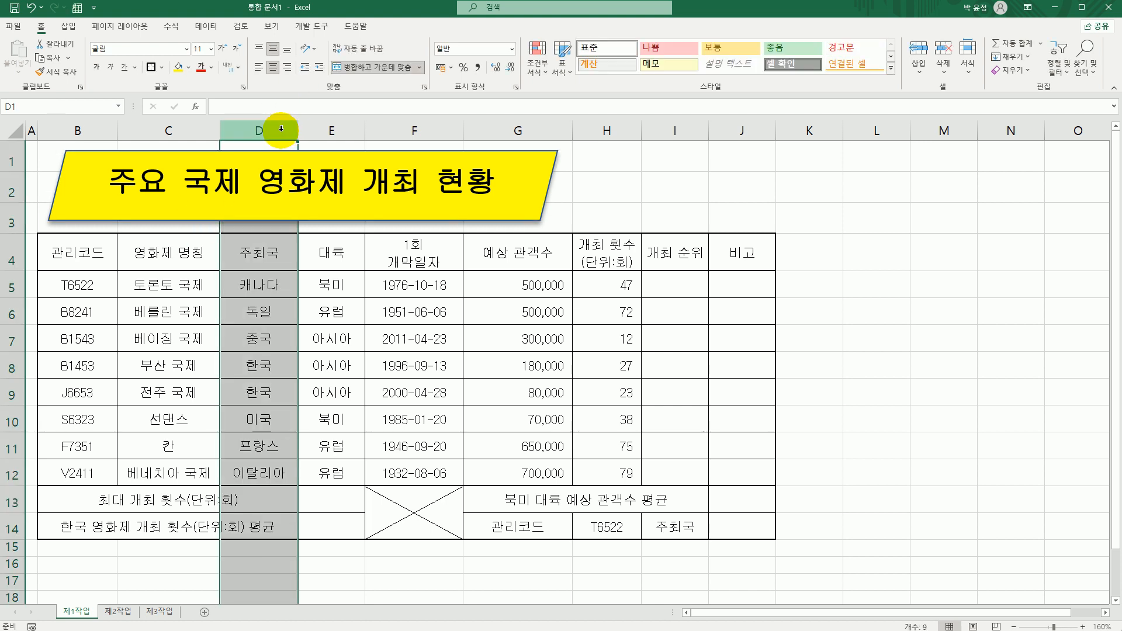
{"action": "left_click_drag", "start_coordinate": [296, 129], "coordinate": [314, 132]}
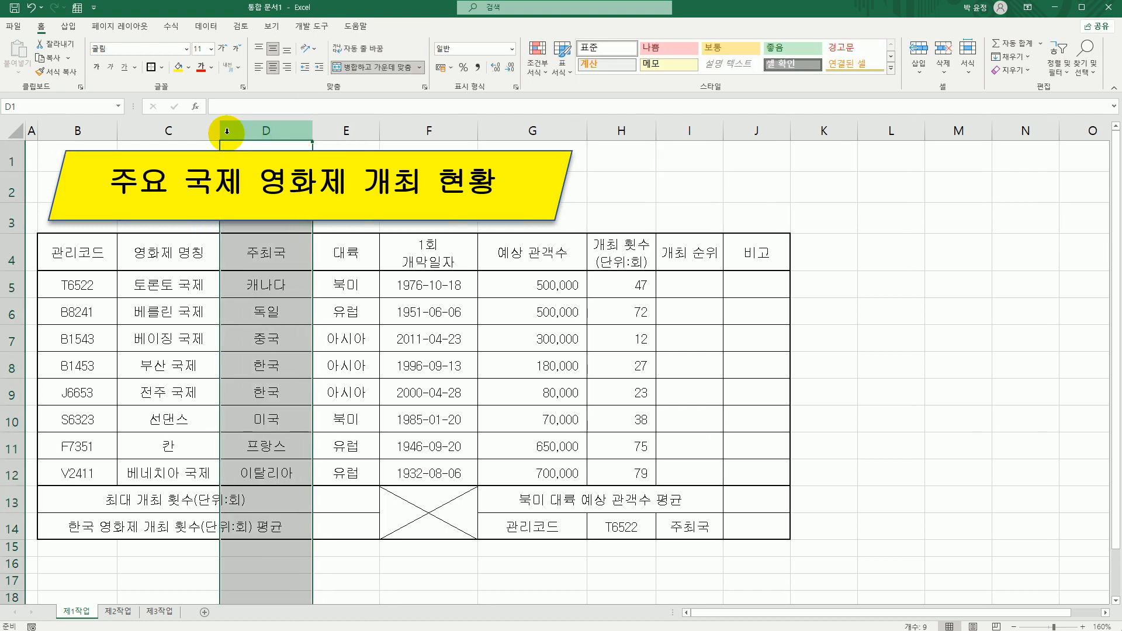
{"action": "left_click_drag", "start_coordinate": [220, 130], "coordinate": [231, 131]}
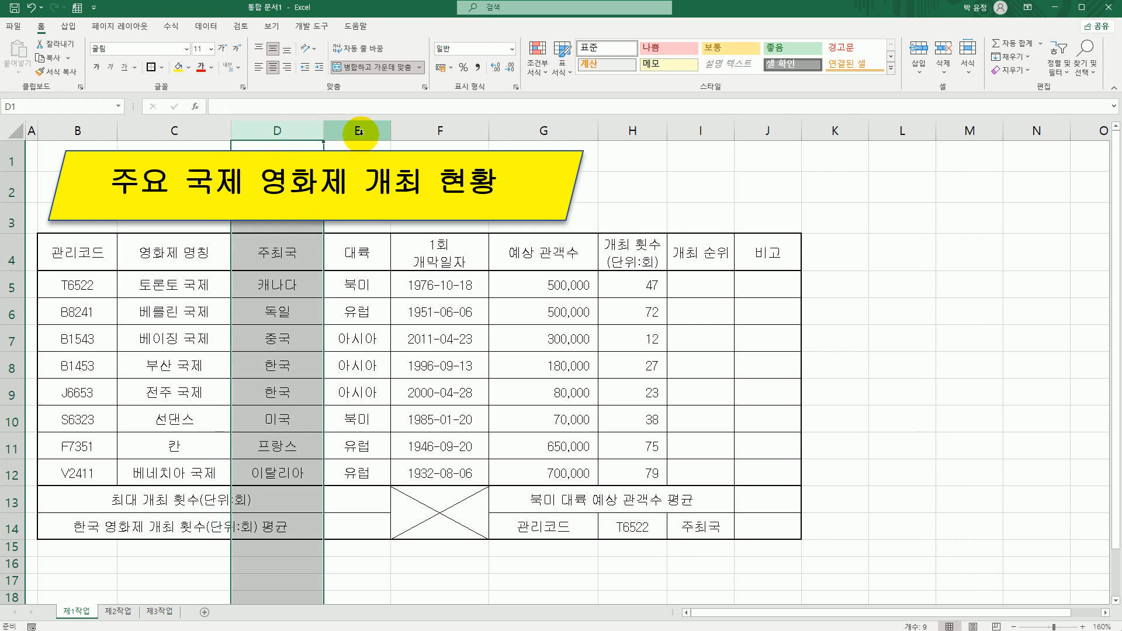
{"action": "left_click_drag", "start_coordinate": [389, 130], "coordinate": [396, 130]}
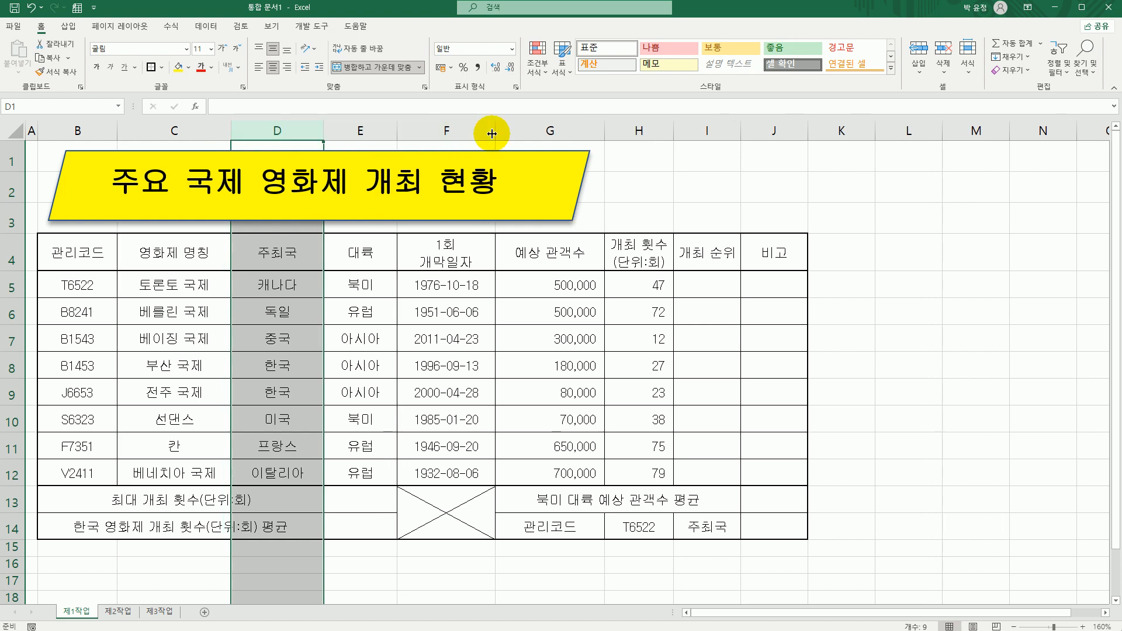
{"action": "left_click_drag", "start_coordinate": [494, 130], "coordinate": [500, 131]}
Step: Narrow the title shape so its right end sits midway across column G with the title still on one line
{"action": "left_click", "coordinate": [584, 183]}
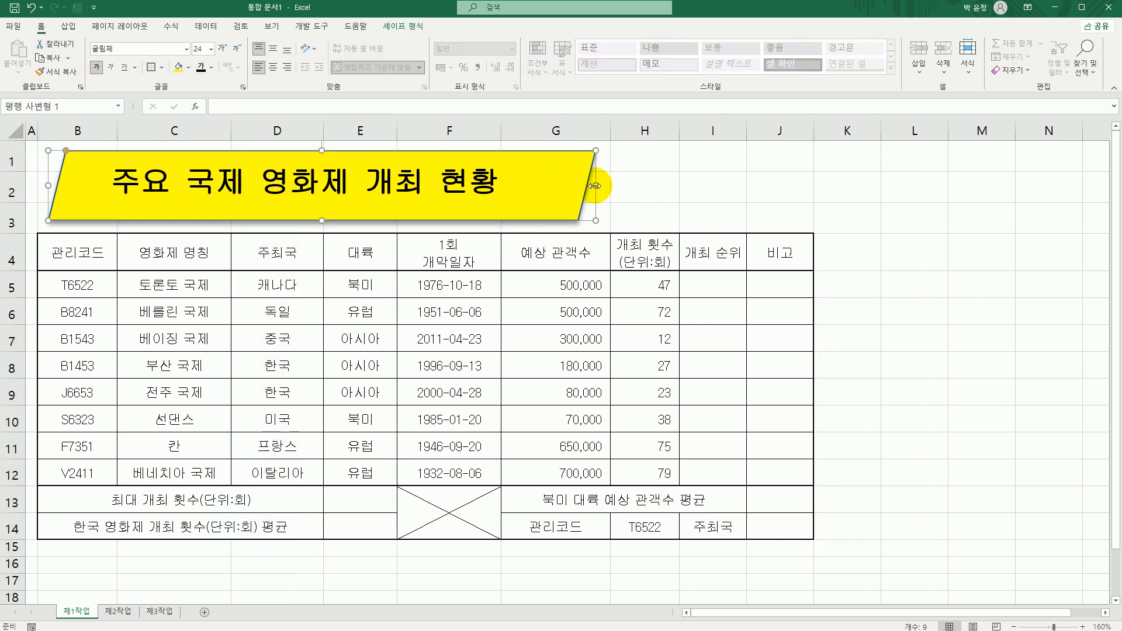
{"action": "left_click_drag", "start_coordinate": [594, 185], "coordinate": [558, 198]}
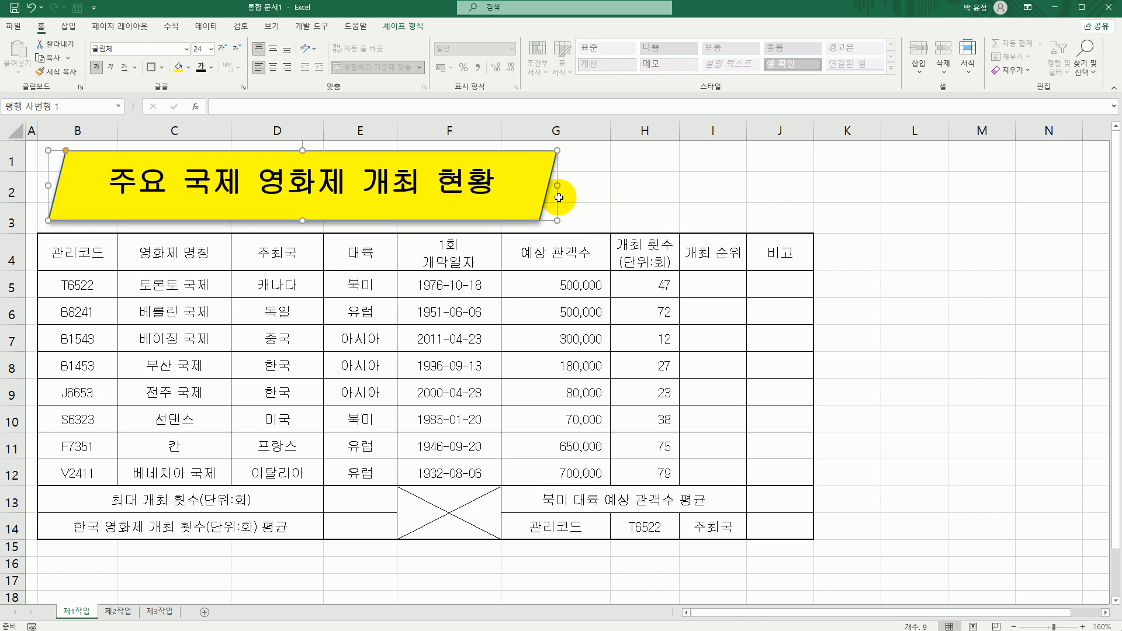
{"action": "left_click", "coordinate": [580, 208]}
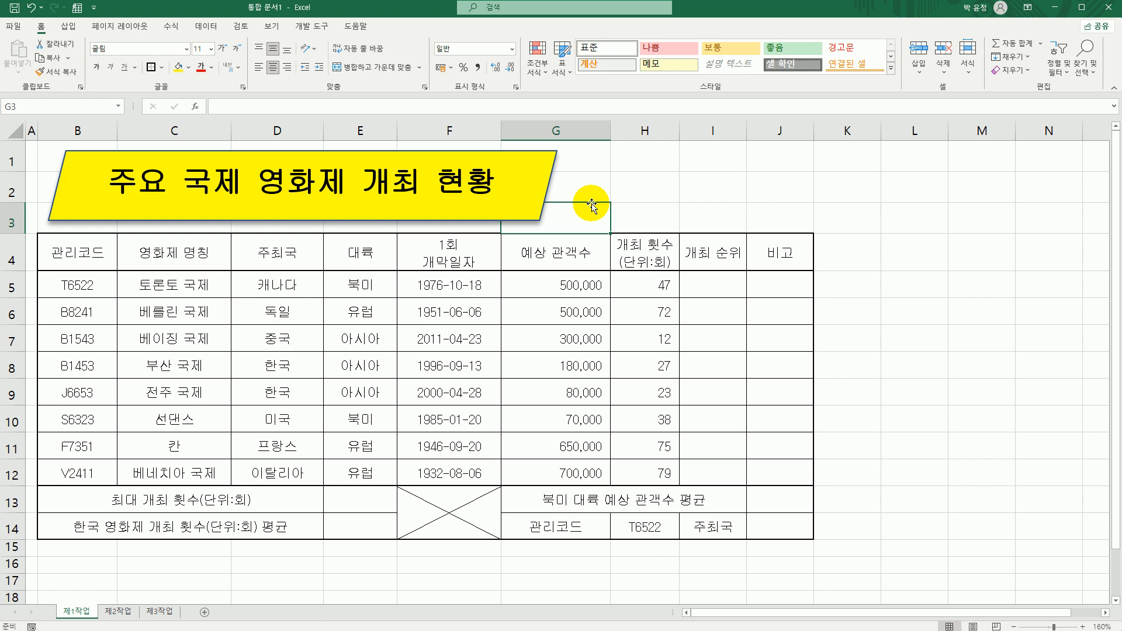
Step: Apply all borders to the empty range L16:O17, and merge and center L16:L17
{"action": "left_click", "coordinate": [901, 564]}
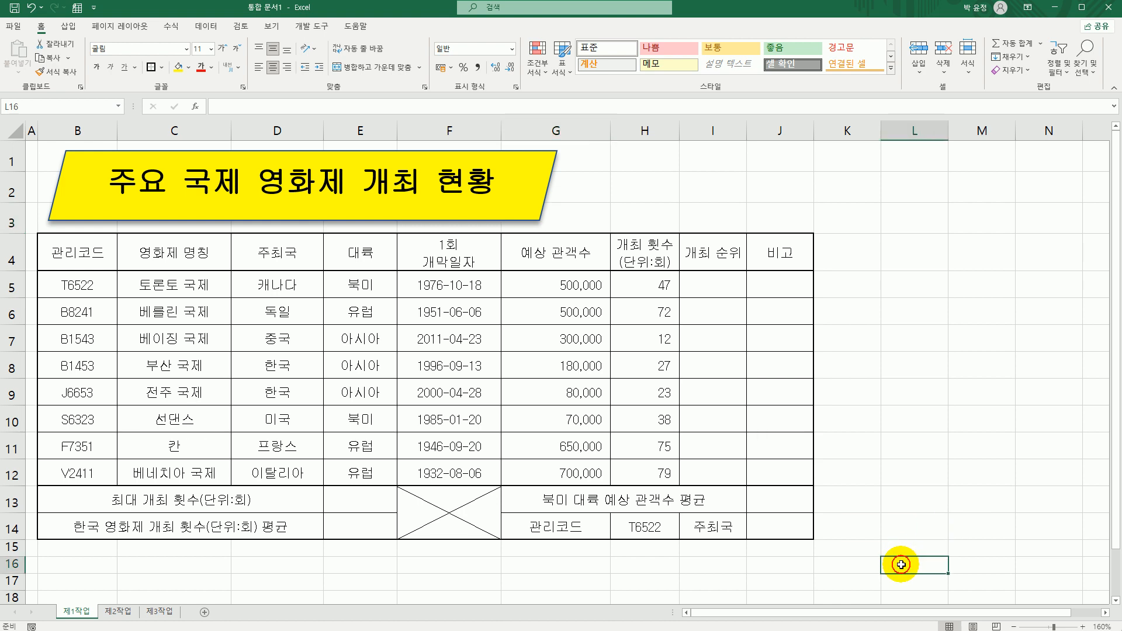
{"action": "scroll", "coordinate": [901, 565], "scroll_direction": "down", "scroll_amount": 3}
{"action": "mouse_move", "coordinate": [930, 298]}
{"action": "left_mouse_down"}
{"action": "mouse_move", "coordinate": [1102, 319]}
{"action": "mouse_move", "coordinate": [937, 318]}
{"action": "left_mouse_up"}
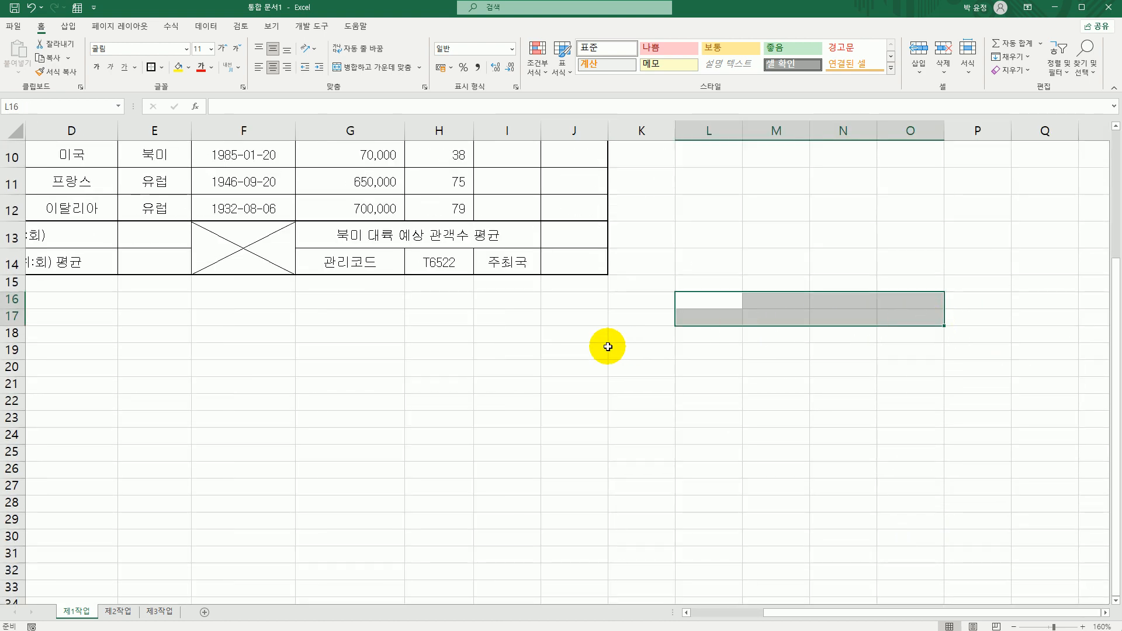
{"action": "left_click", "coordinate": [162, 69]}
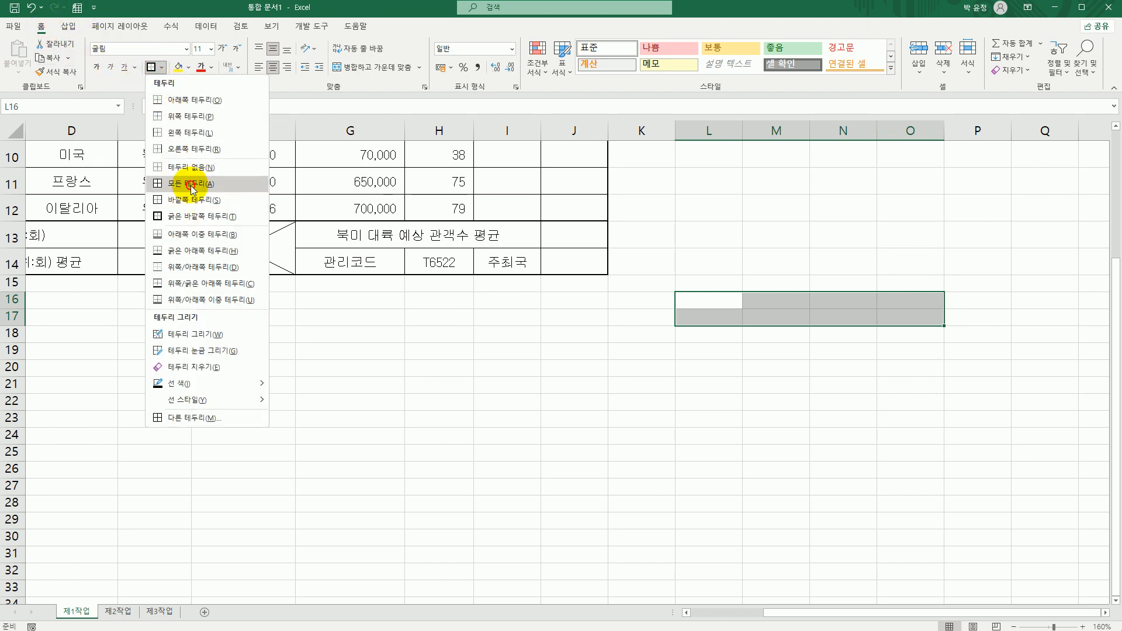
{"action": "left_click", "coordinate": [192, 184]}
{"action": "left_click_drag", "start_coordinate": [715, 298], "coordinate": [718, 313]}
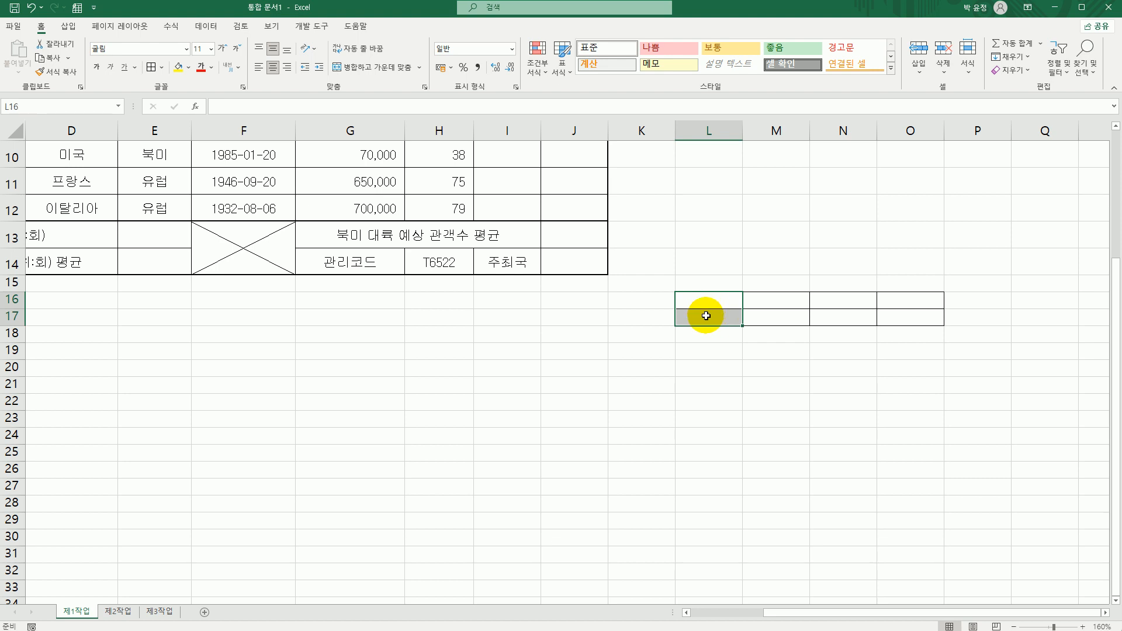
{"action": "left_click", "coordinate": [383, 69]}
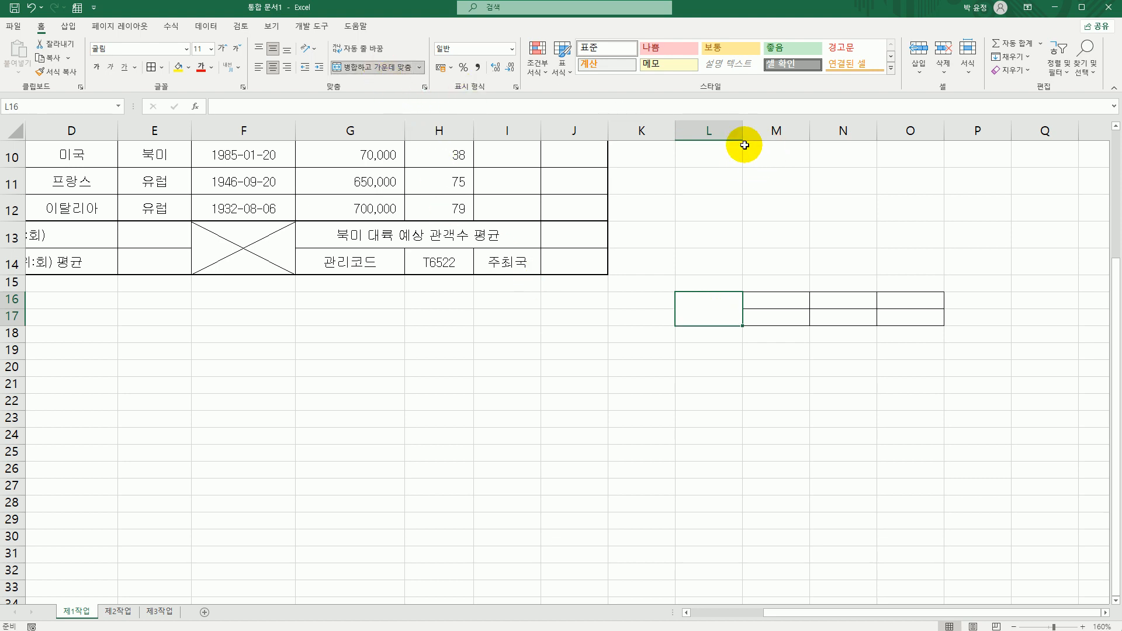
Step: Narrow column L, and increase the heights of rows 16 and 17, making row 17 much taller than row 16
{"action": "left_click_drag", "start_coordinate": [741, 133], "coordinate": [710, 133]}
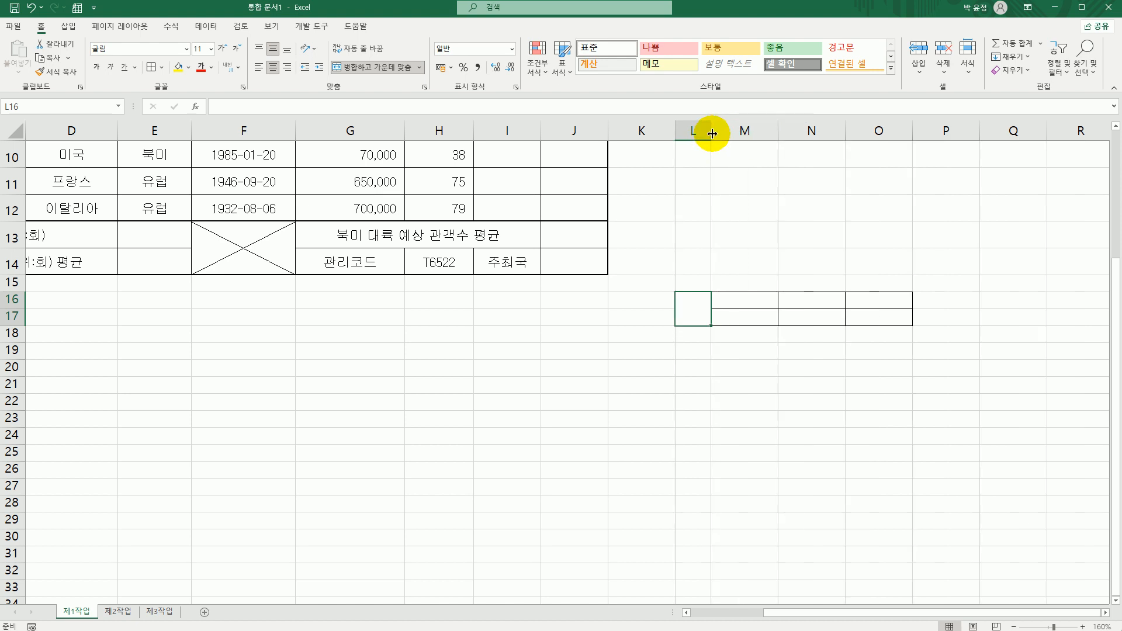
{"action": "left_click", "coordinate": [21, 318]}
{"action": "left_click_drag", "start_coordinate": [23, 326], "coordinate": [21, 378]}
{"action": "left_click", "coordinate": [12, 302]}
{"action": "left_click_drag", "start_coordinate": [14, 309], "coordinate": [17, 317]}
Step: Set the merged cell L16:L17 to vertical text and enter 결재
{"action": "left_click_drag", "start_coordinate": [682, 311], "coordinate": [686, 346]}
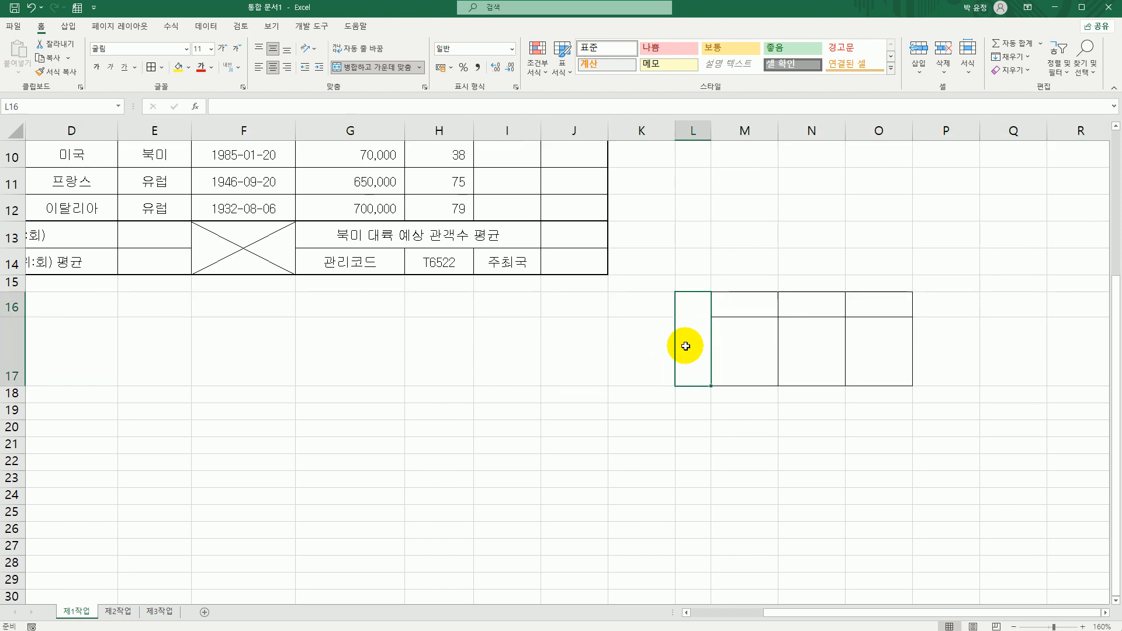
{"action": "left_click", "coordinate": [308, 48]}
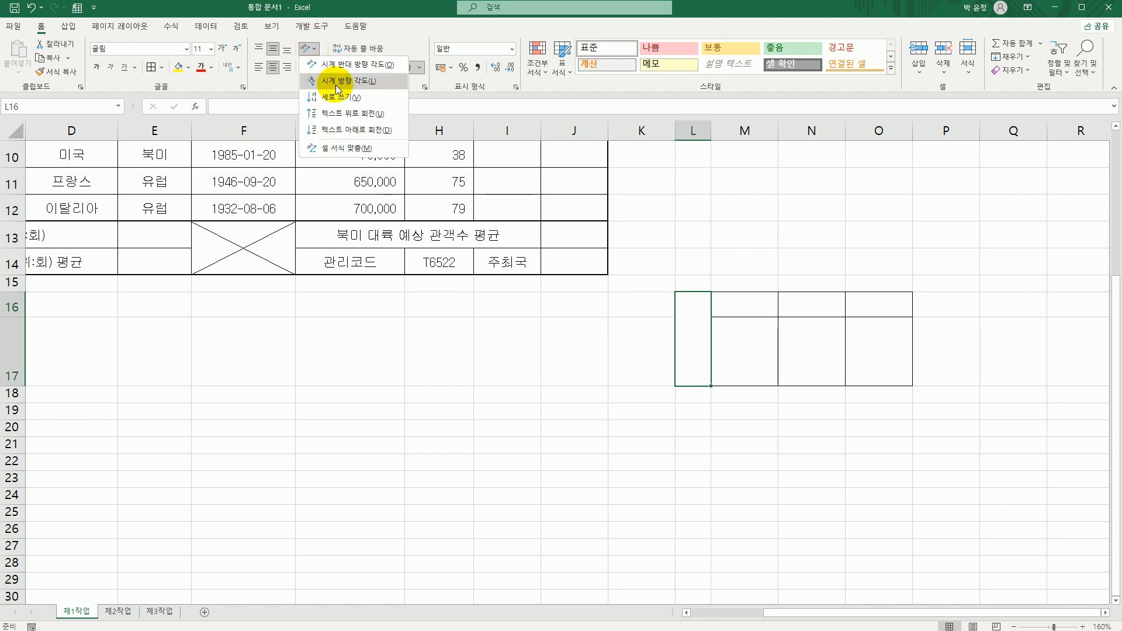
{"action": "left_click", "coordinate": [338, 98]}
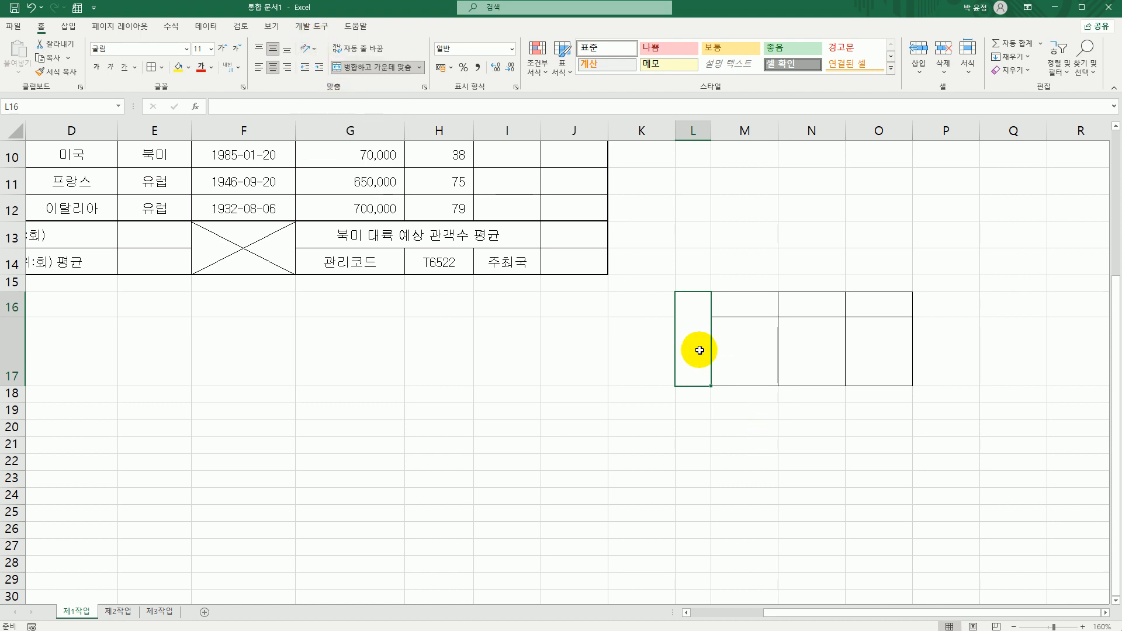
{"action": "type", "text": "겨"}
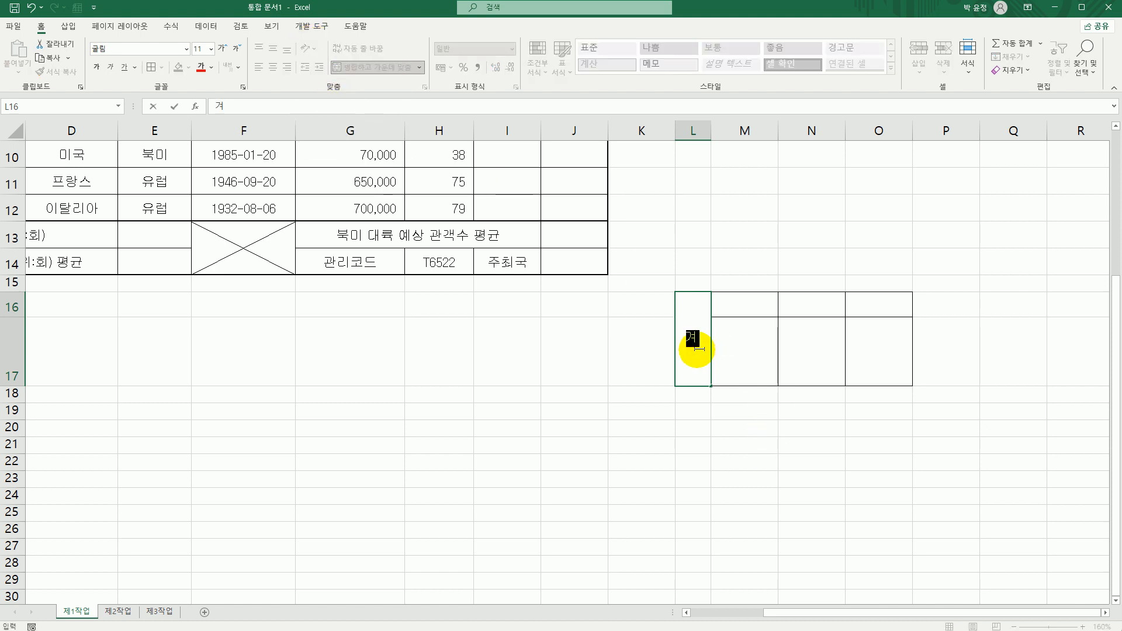
{"action": "type", "text": "재"}
{"action": "key", "text": "Return"}
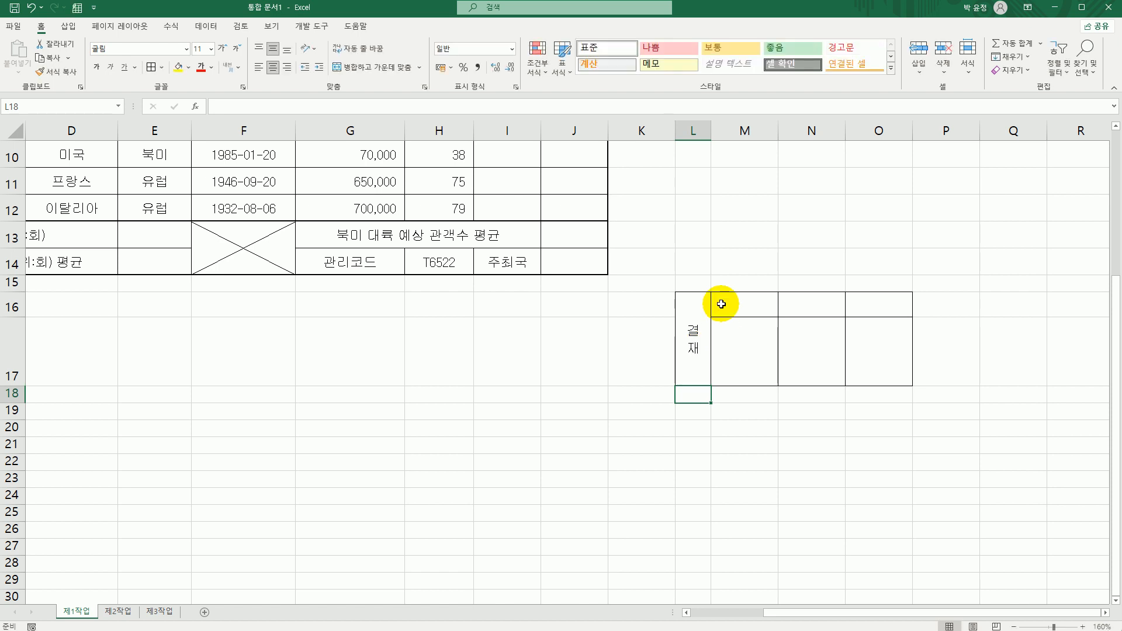
Step: Enter the approval headings 선임, 책임 and 팀장 in cells M16, N16 and O16
{"action": "left_click", "coordinate": [721, 304]}
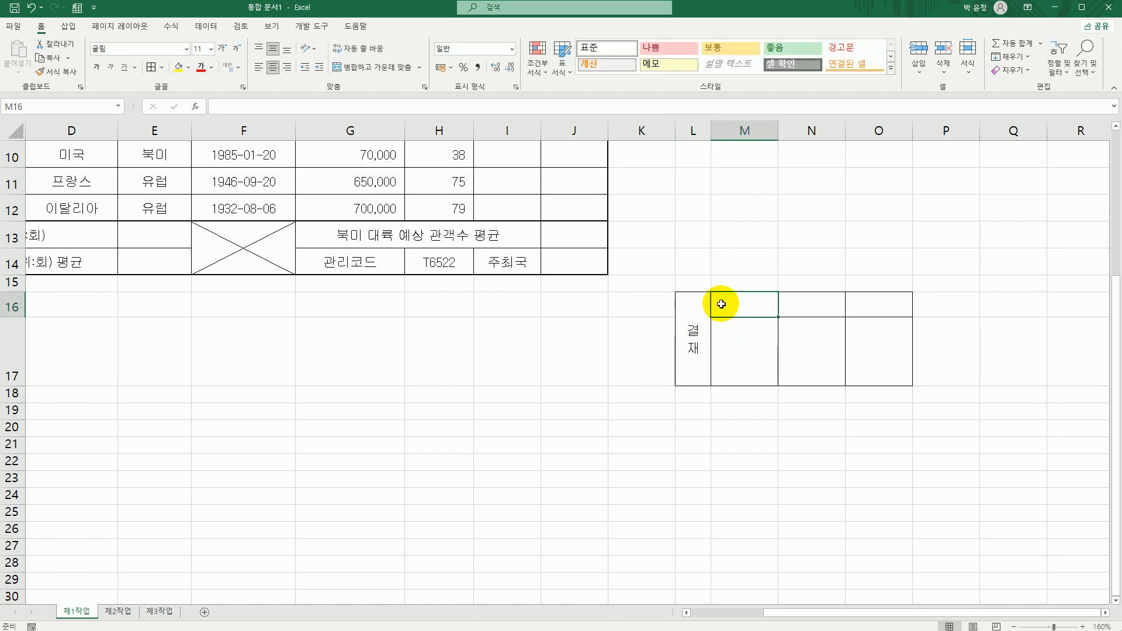
{"action": "type", "text": "선ㅇ"}
{"action": "key", "text": "Tab"}
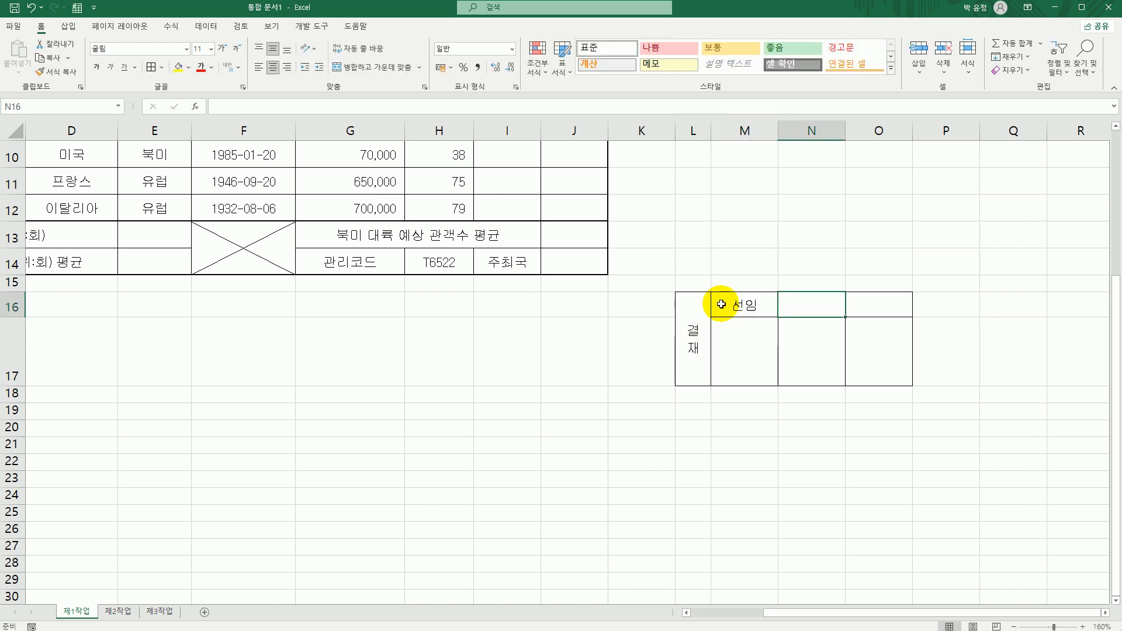
{"action": "type", "text": "책ㅇ"}
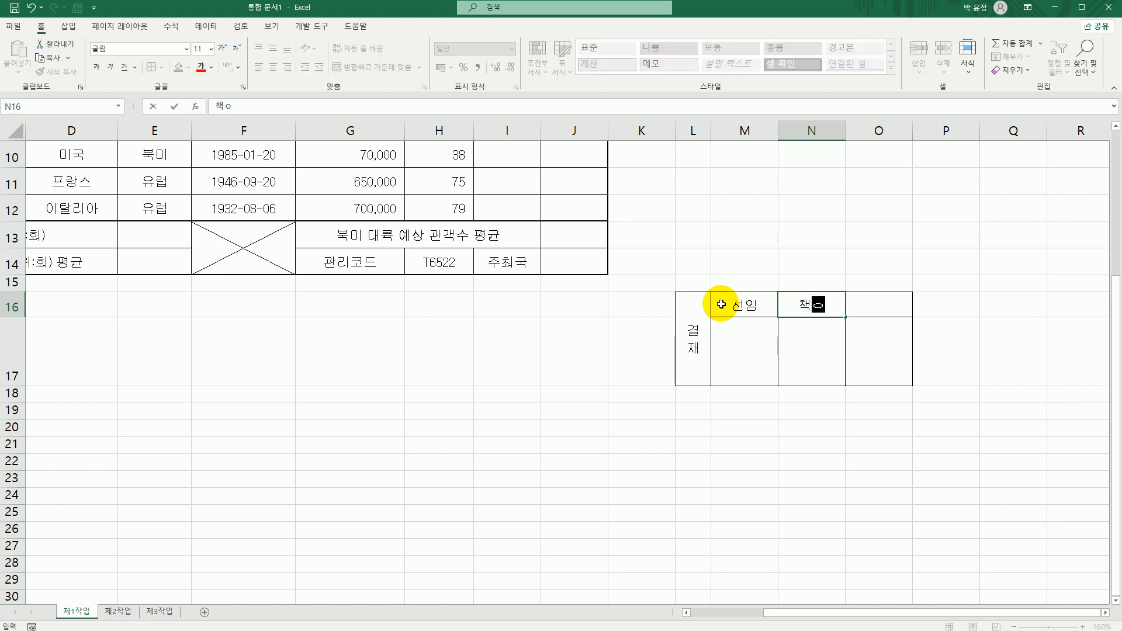
{"action": "key", "text": "Tab"}
{"action": "type", "text": "ㅌㅣㅁ"}
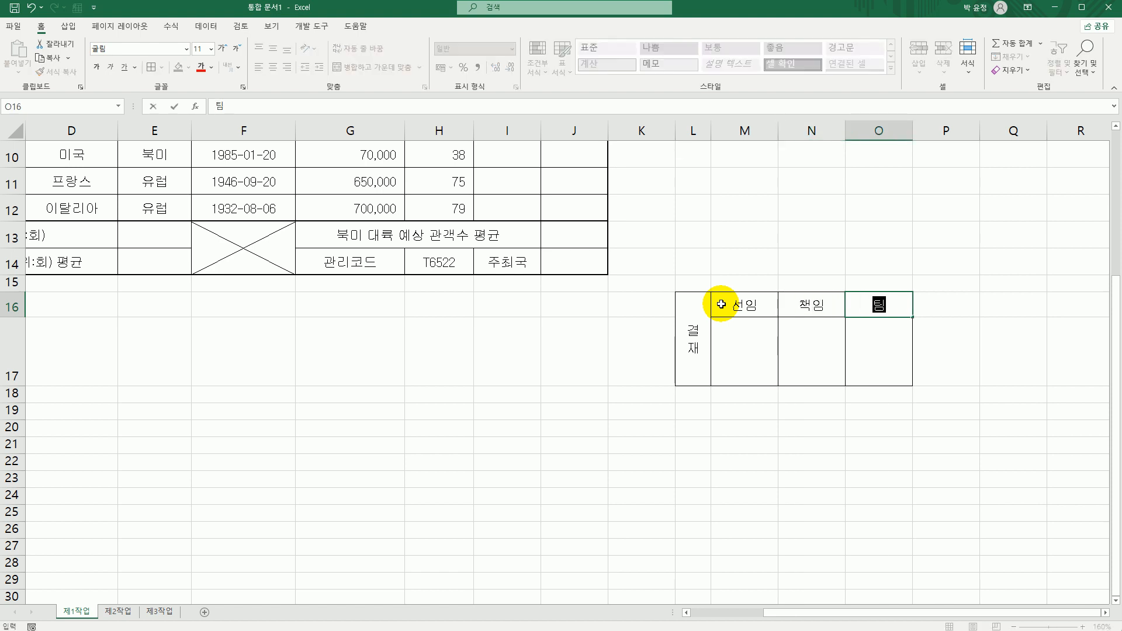
{"action": "key", "text": "Return"}
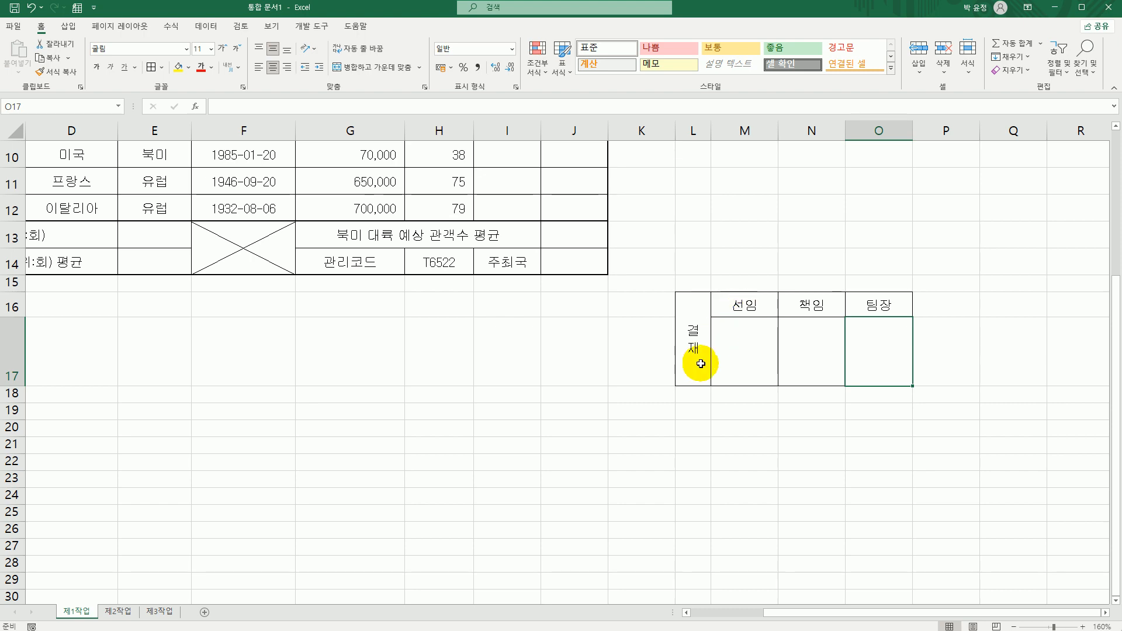
Step: Copy the approval box L16:O17 and paste it as a picture above the table's last columns, beside the title shape
{"action": "left_click_drag", "start_coordinate": [692, 354], "coordinate": [857, 356]}
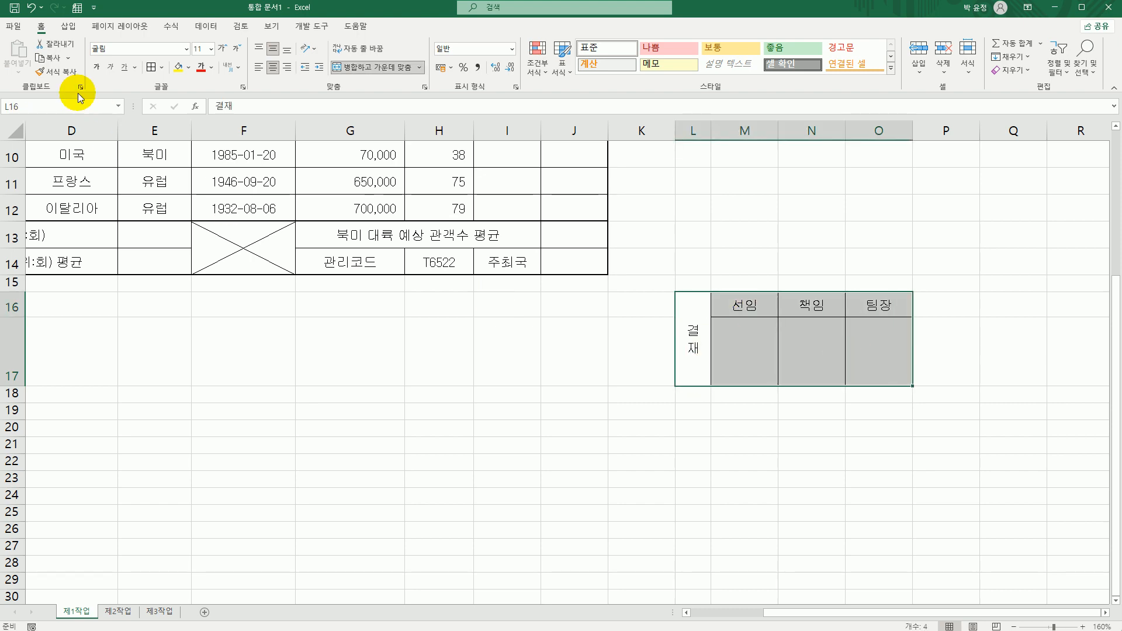
{"action": "left_click", "coordinate": [60, 60]}
{"action": "scroll", "coordinate": [654, 353], "scroll_direction": "up", "scroll_amount": 1}
{"action": "scroll", "coordinate": [538, 308], "scroll_direction": "down", "scroll_amount": 1}
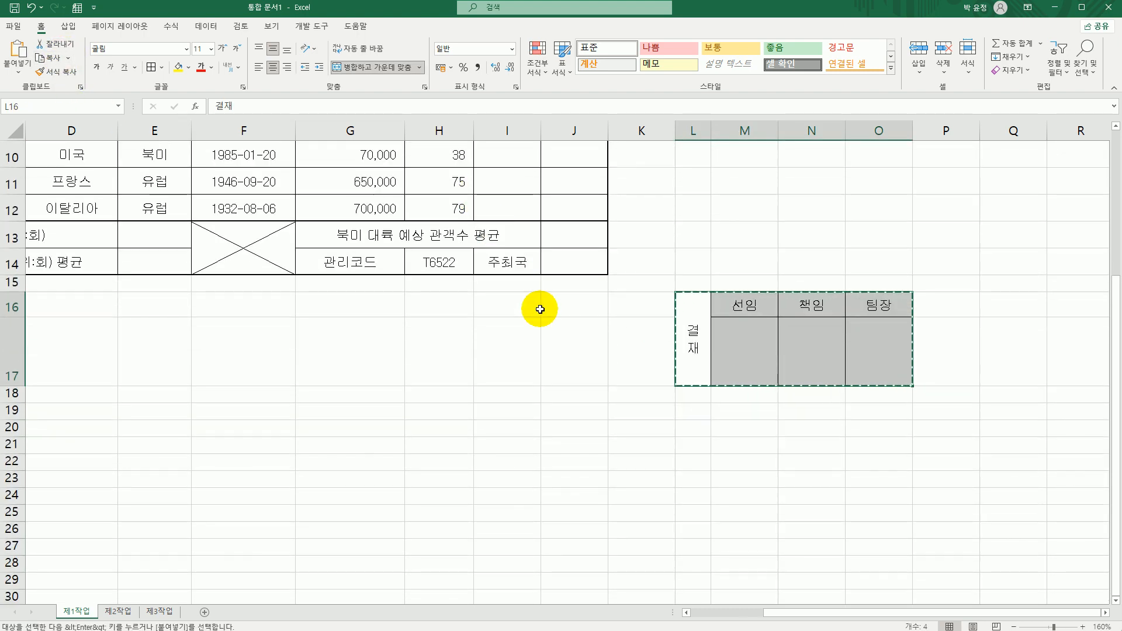
{"action": "scroll", "coordinate": [443, 182], "scroll_direction": "up", "scroll_amount": 3}
{"action": "left_click", "coordinate": [432, 163]}
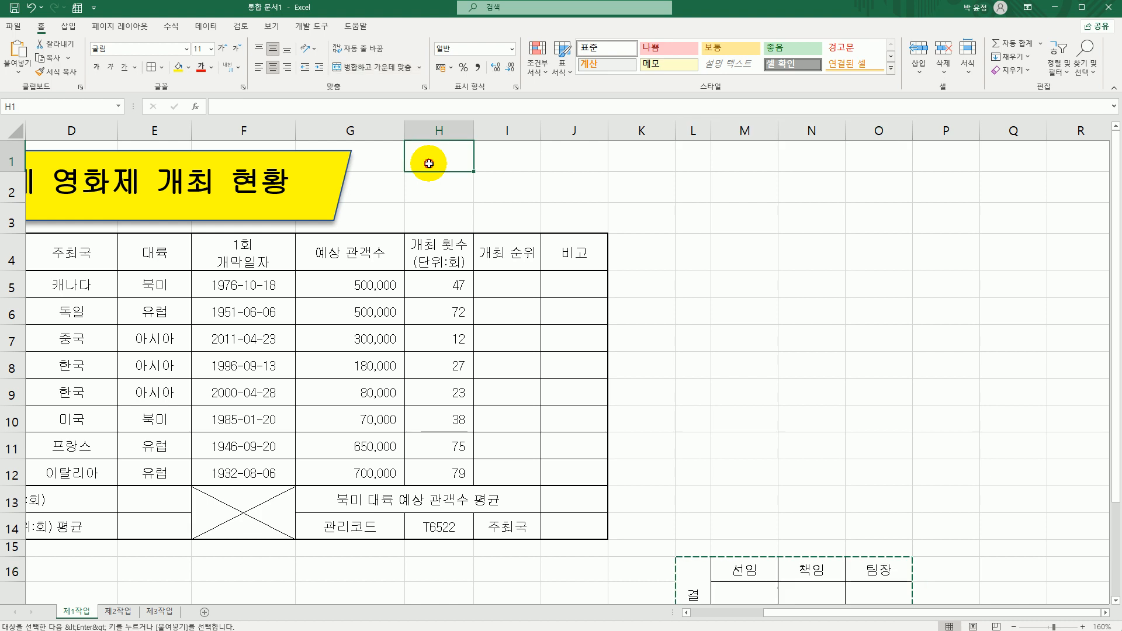
{"action": "left_click", "coordinate": [18, 71]}
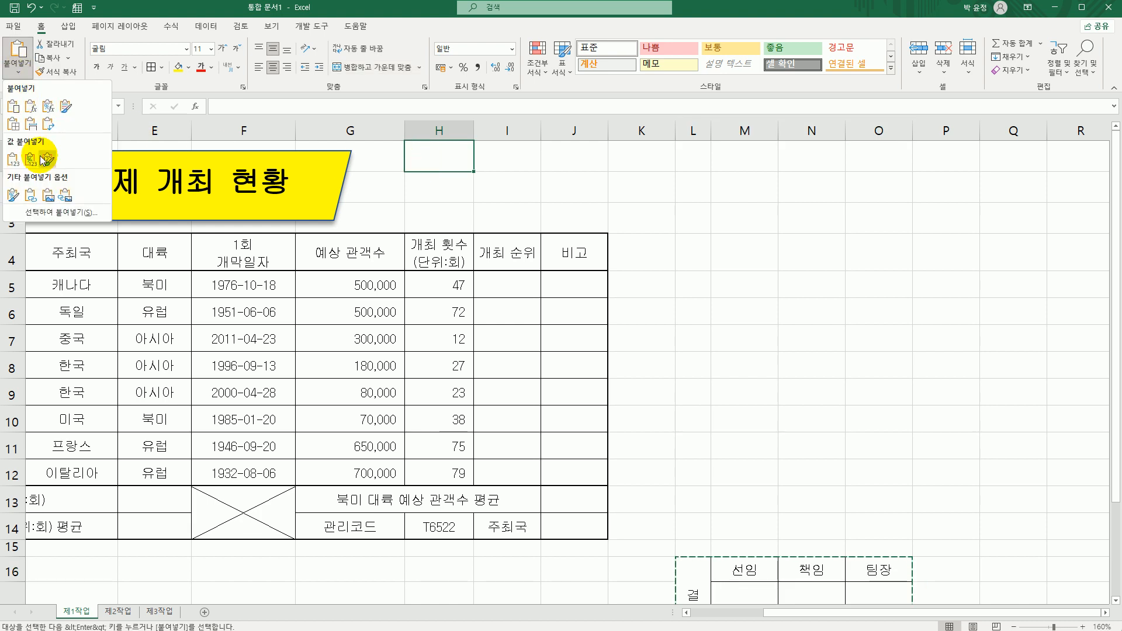
{"action": "left_click", "coordinate": [48, 198]}
{"action": "left_click_drag", "start_coordinate": [614, 182], "coordinate": [583, 193]}
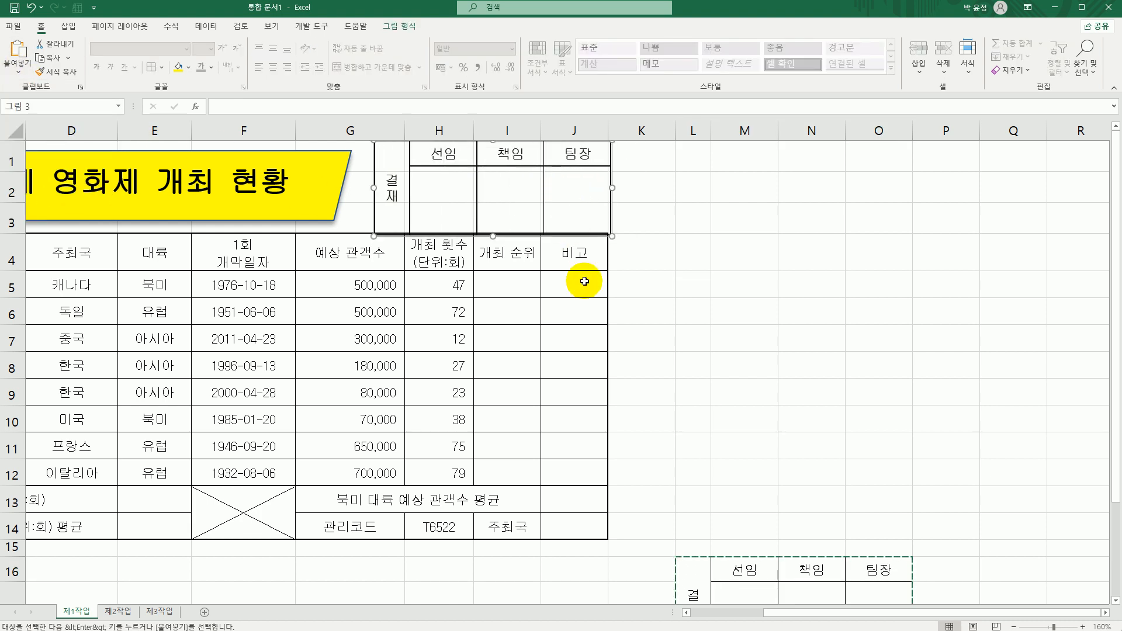
Step: Widen columns I and J slightly
{"action": "left_click", "coordinate": [643, 473]}
{"action": "left_click_drag", "start_coordinate": [541, 131], "coordinate": [549, 133]}
{"action": "left_click_drag", "start_coordinate": [618, 130], "coordinate": [622, 130]}
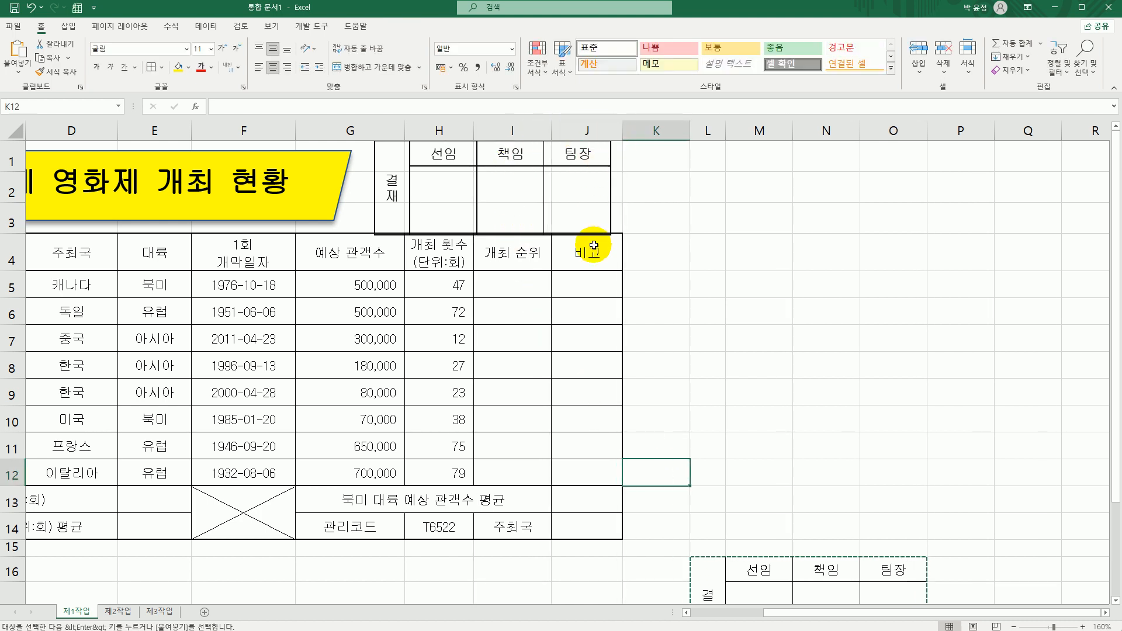
Step: Set the height of rows 1 to 3 to 26
{"action": "left_click_drag", "start_coordinate": [12, 153], "coordinate": [14, 215]}
{"action": "right_click", "coordinate": [13, 219]}
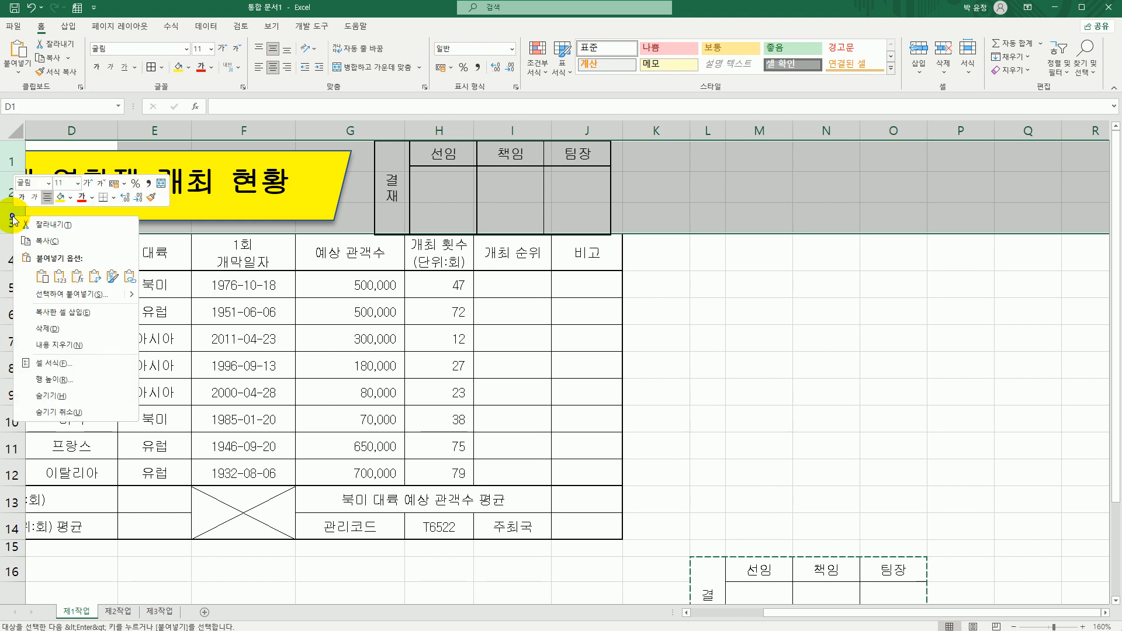
{"action": "left_click", "coordinate": [52, 379]}
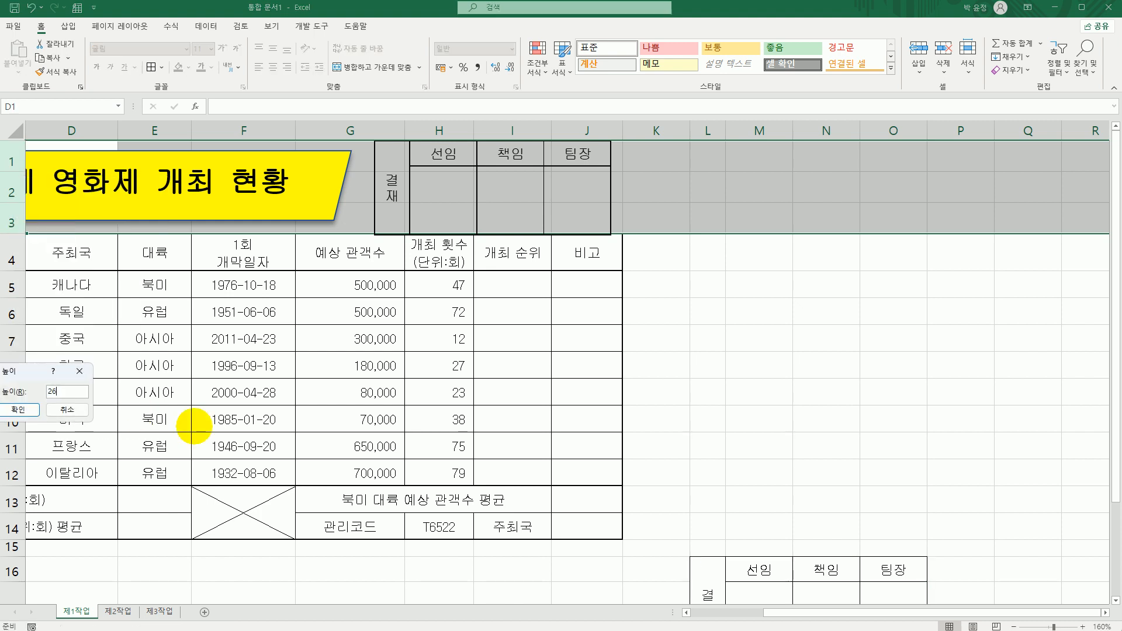
{"action": "type", "text": "26"}
{"action": "key", "text": "Return"}
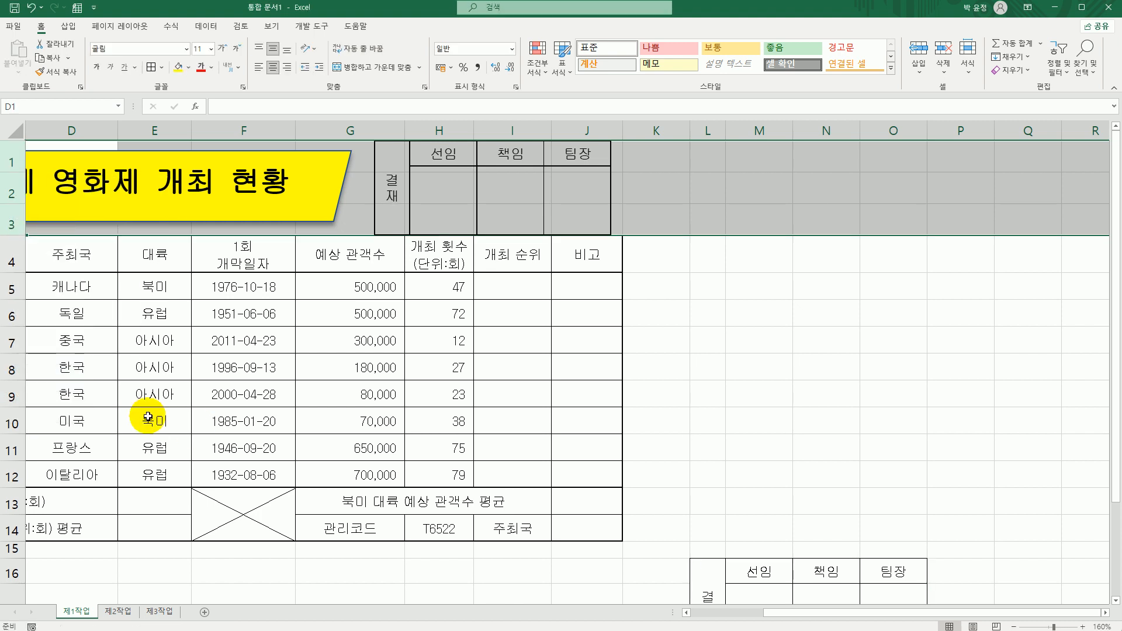
Step: Delete columns L to O holding the original approval box
{"action": "left_click", "coordinate": [749, 338]}
{"action": "left_click_drag", "start_coordinate": [709, 131], "coordinate": [880, 138]}
{"action": "right_click", "coordinate": [880, 135]}
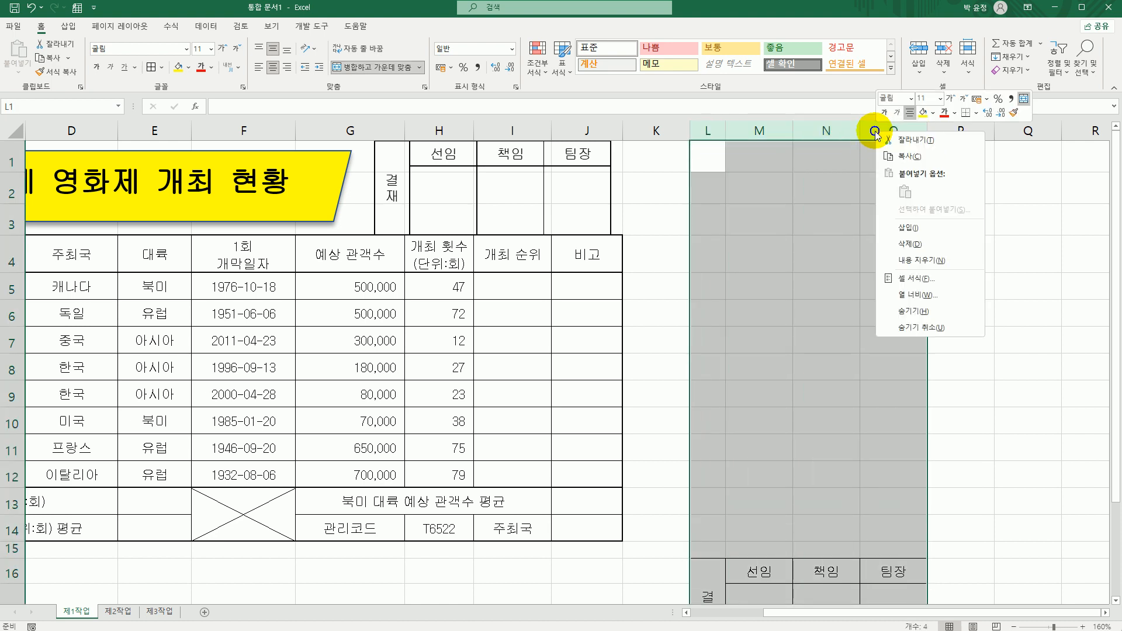
{"action": "left_click", "coordinate": [903, 245]}
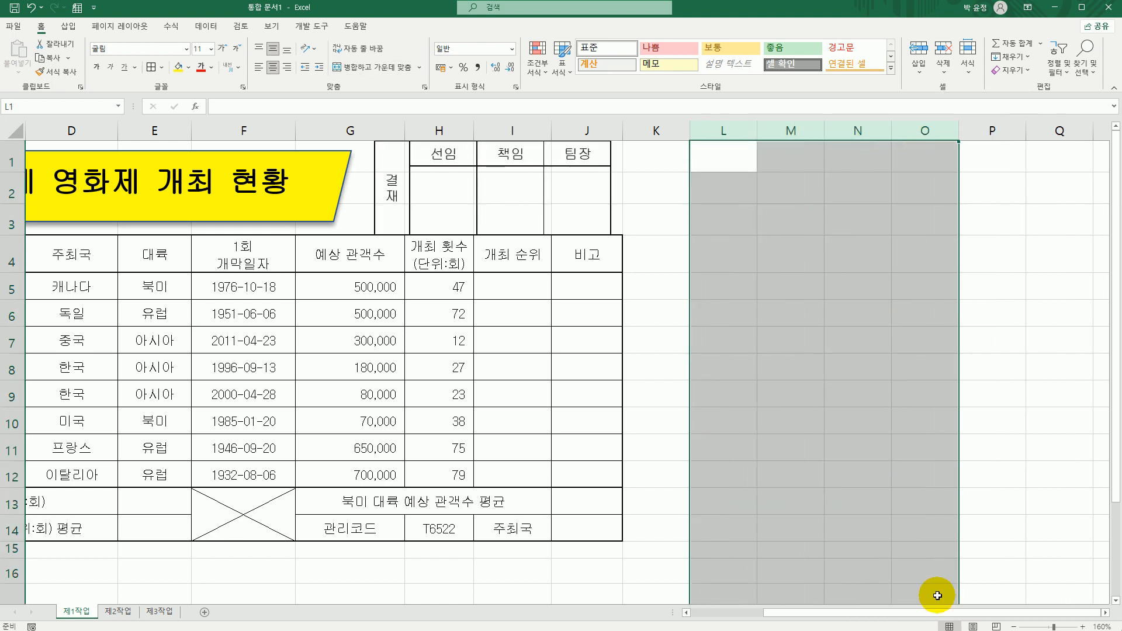
Step: Shrink the approval box picture slightly and align it with the table's right edge, within rows 1 to 3
{"action": "left_click_drag", "start_coordinate": [929, 613], "coordinate": [844, 613]}
{"action": "left_click", "coordinate": [769, 181]}
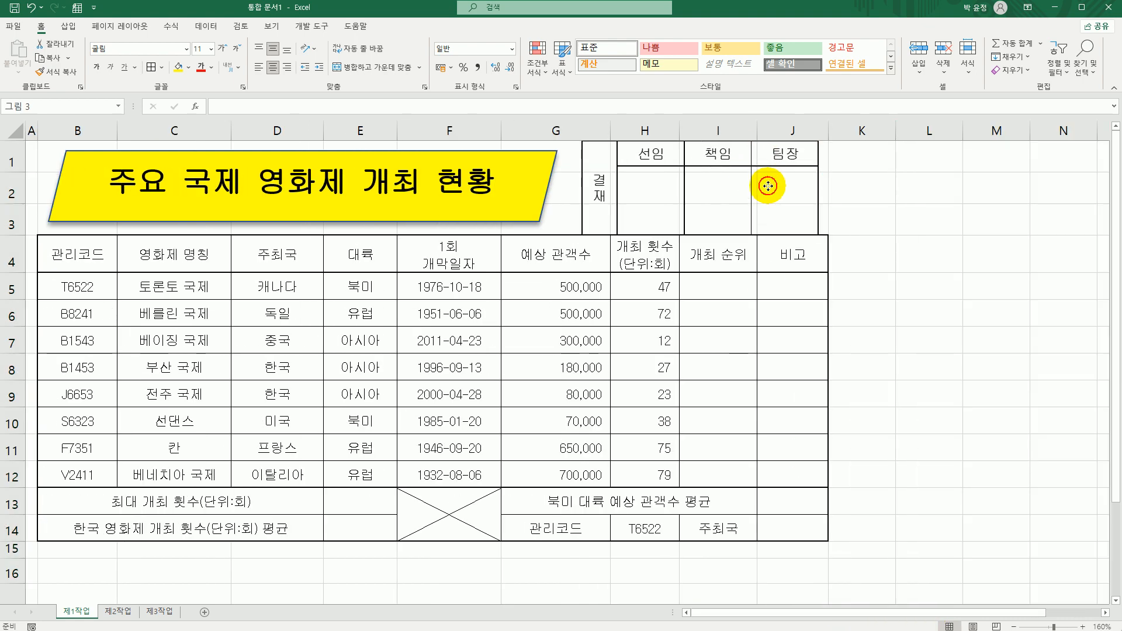
{"action": "left_click_drag", "start_coordinate": [818, 236], "coordinate": [801, 227]}
{"action": "left_click_drag", "start_coordinate": [773, 208], "coordinate": [796, 212]}
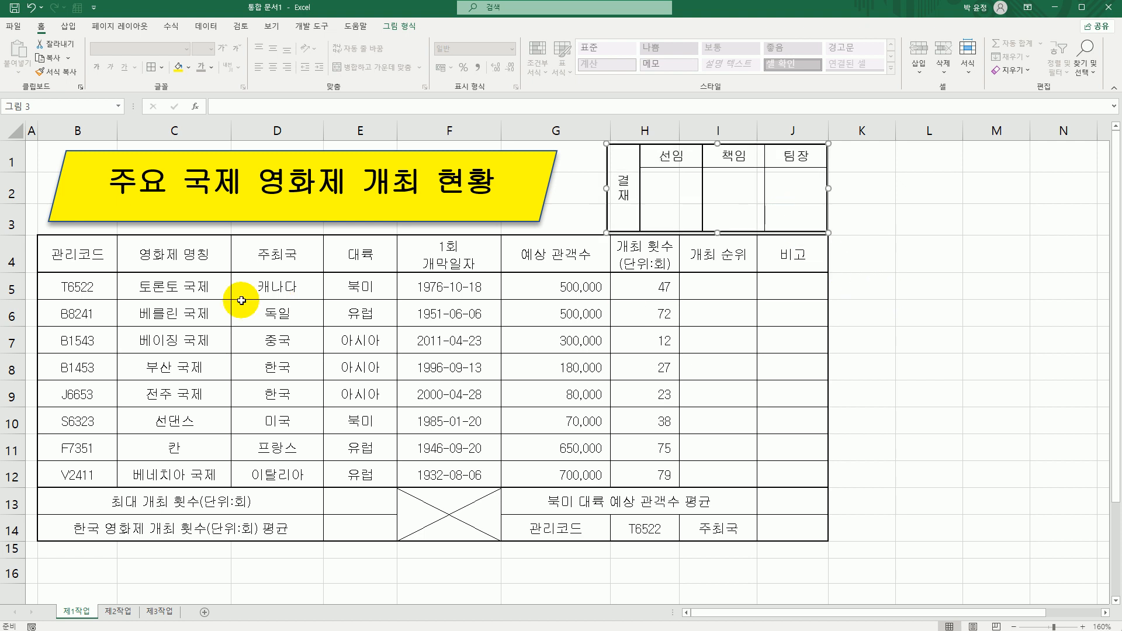
Step: Fill the header cells B4:J4 and the label cells G14 and I14 with the standard orange colour
{"action": "left_click_drag", "start_coordinate": [75, 255], "coordinate": [798, 255]}
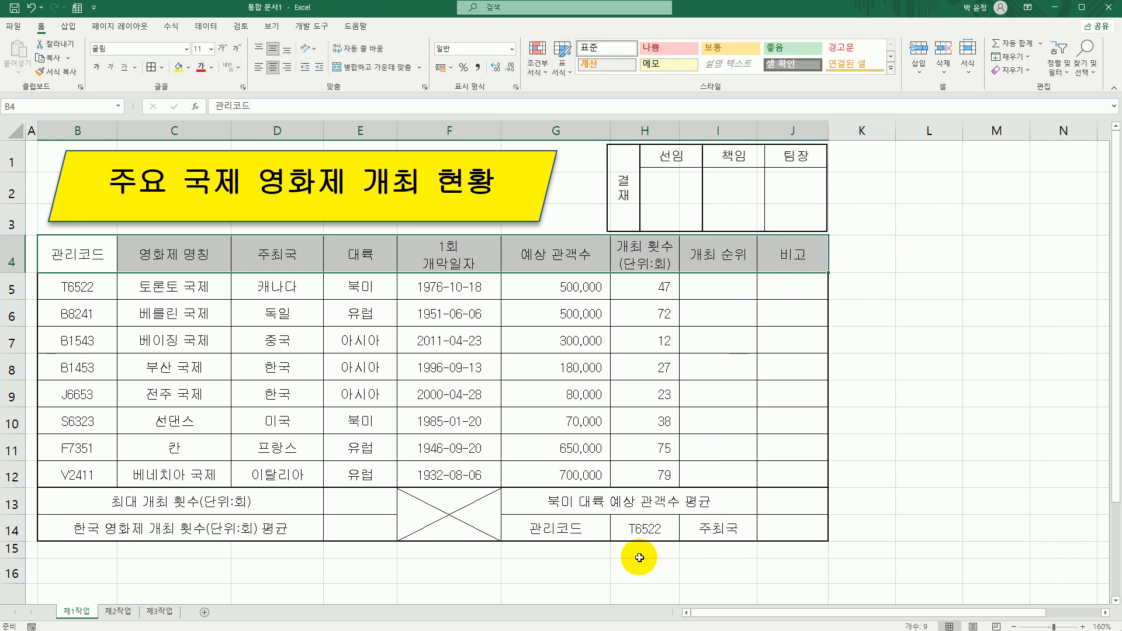
{"action": "left_click", "coordinate": [561, 537], "text": "ctrl"}
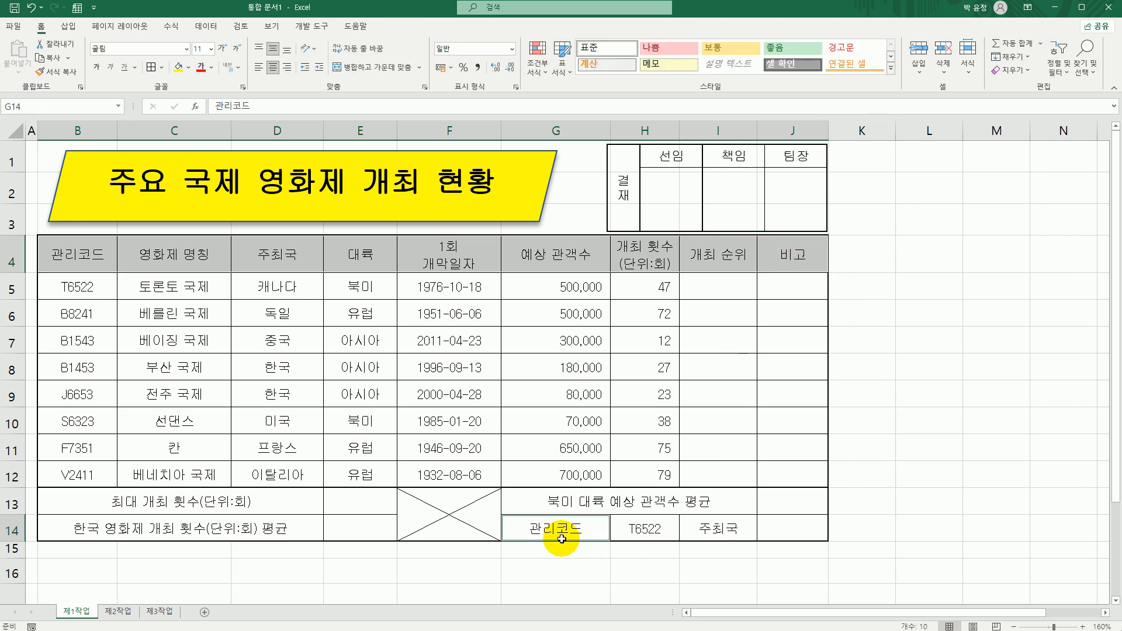
{"action": "left_click", "coordinate": [712, 532], "text": "ctrl"}
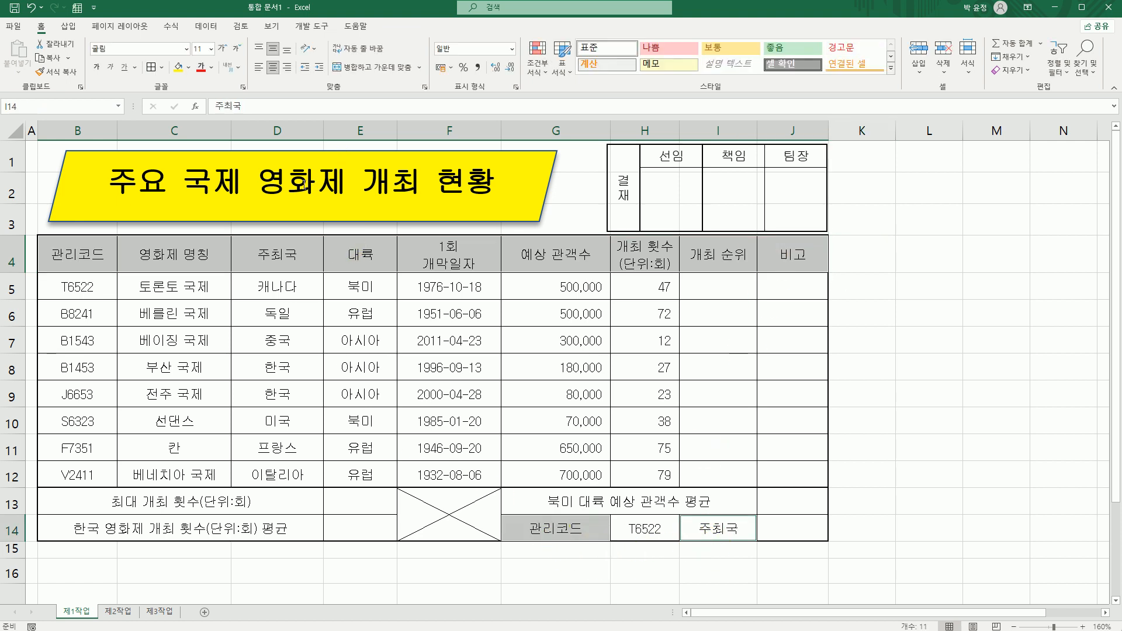
{"action": "left_click", "coordinate": [188, 67]}
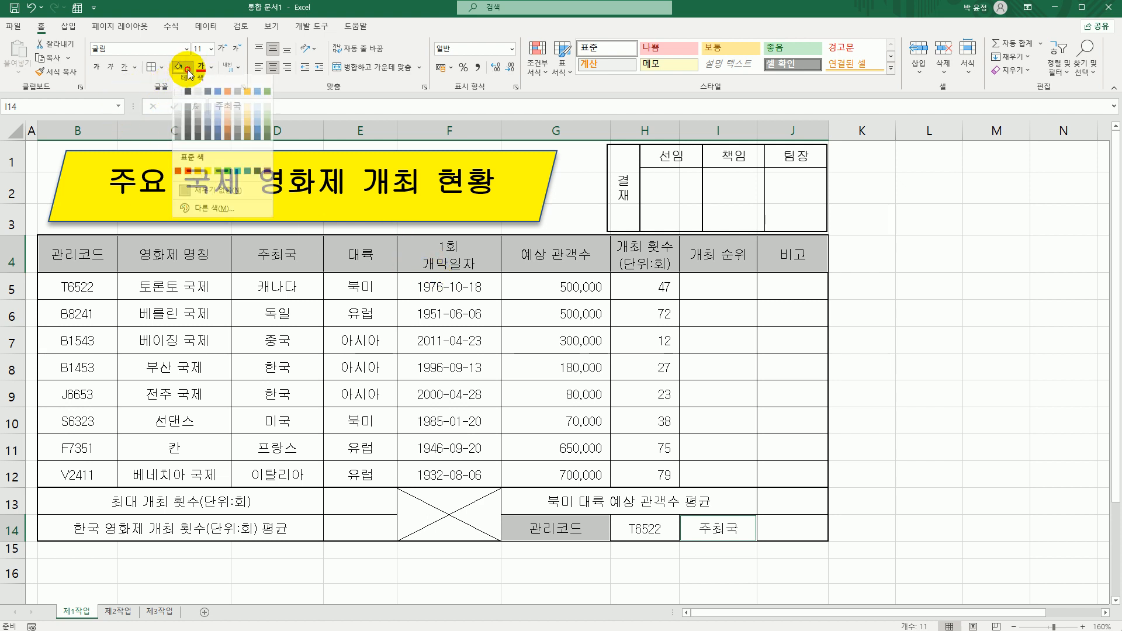
{"action": "left_click", "coordinate": [198, 178]}
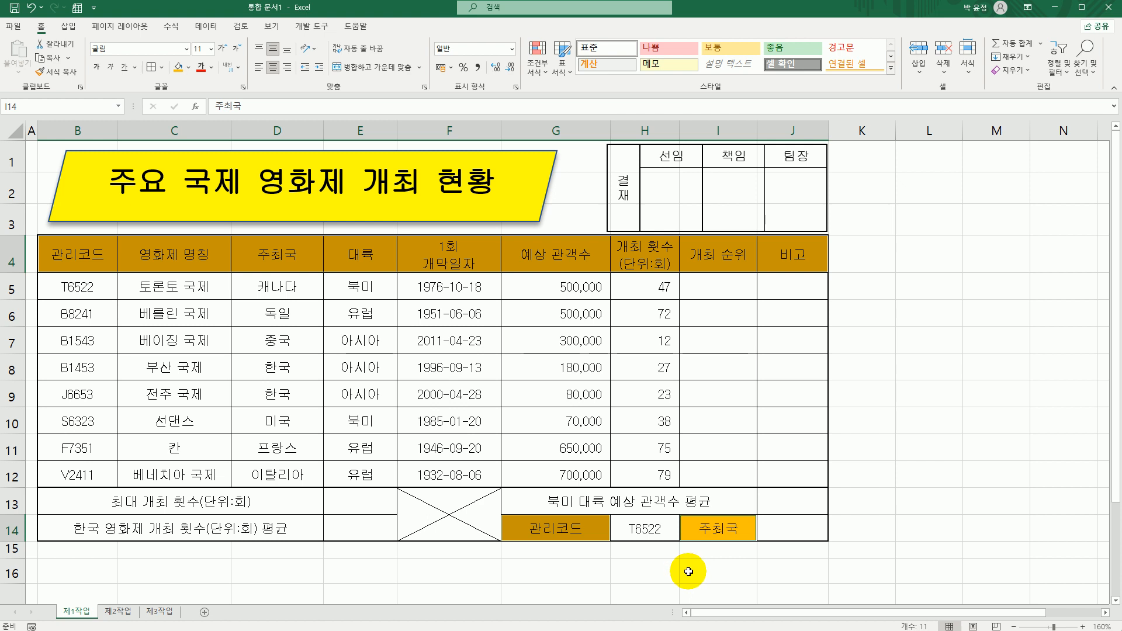
Step: Add list data validation to H14 with source =$B$5:$B$12, and check its drop-down list, keeping T6522
{"action": "left_click", "coordinate": [645, 525]}
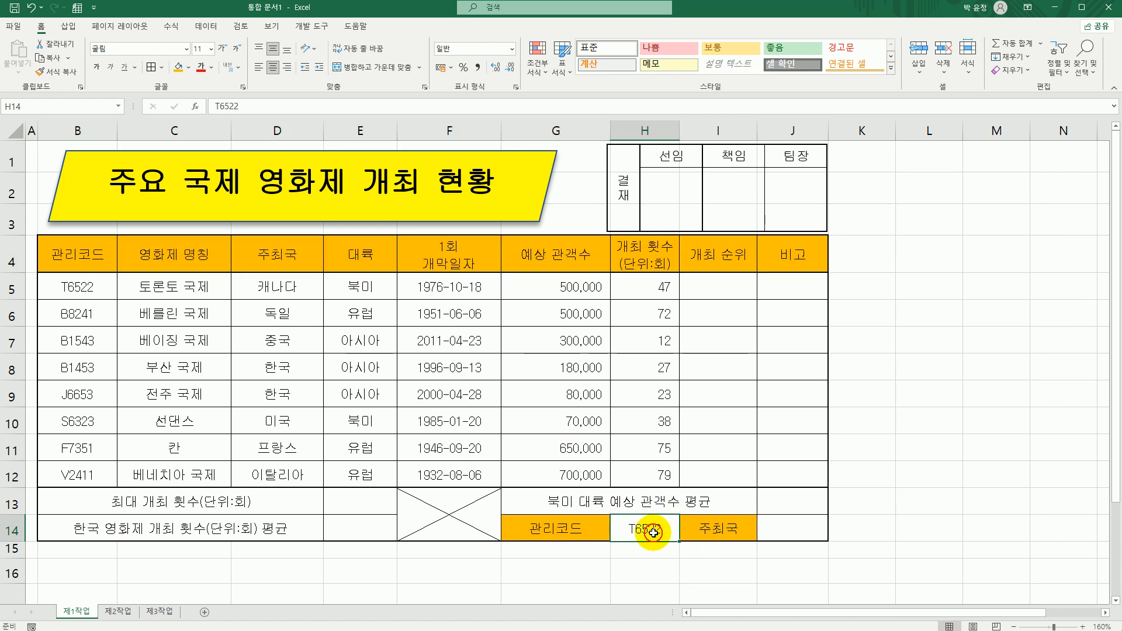
{"action": "left_click", "coordinate": [206, 26]}
{"action": "left_click", "coordinate": [517, 55]}
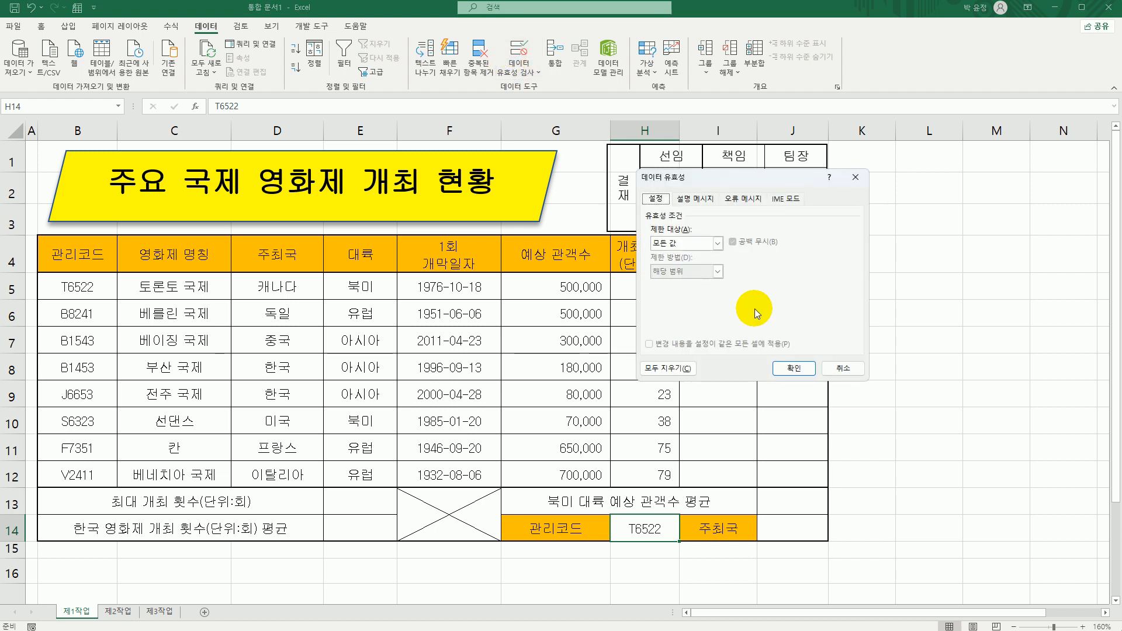
{"action": "left_click", "coordinate": [654, 242]}
{"action": "left_click", "coordinate": [696, 283]}
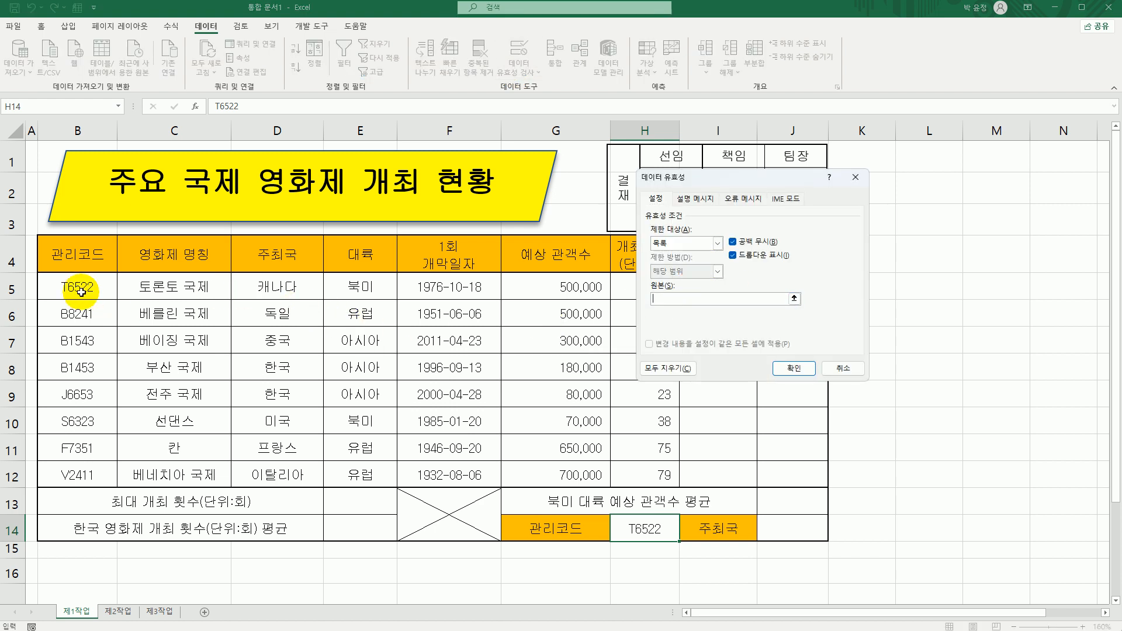
{"action": "left_click_drag", "start_coordinate": [76, 286], "coordinate": [105, 476]}
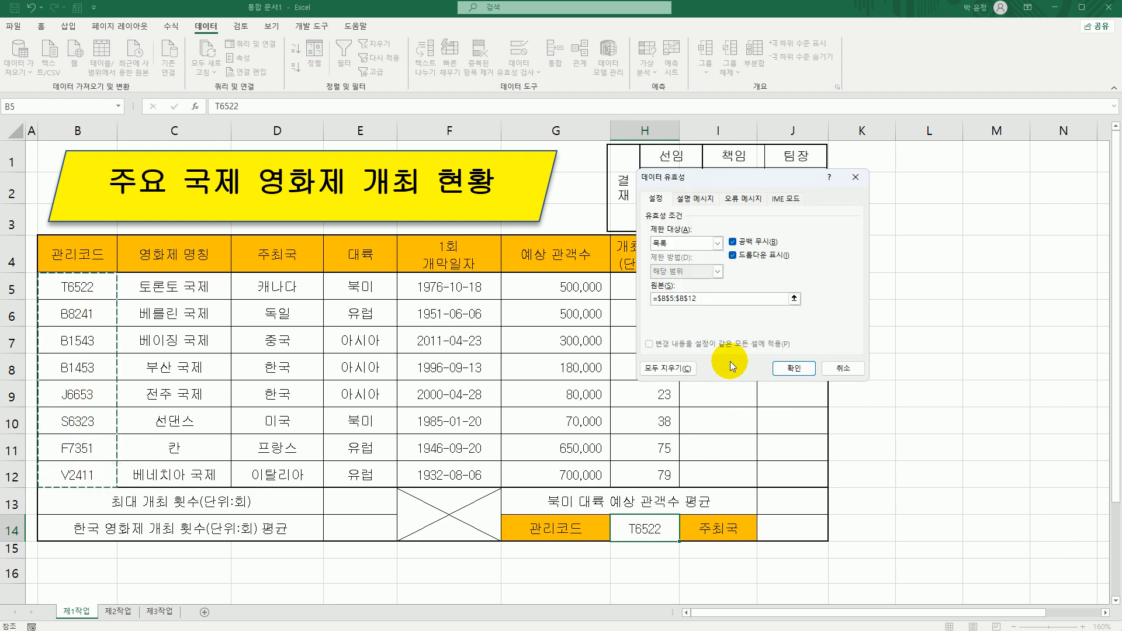
{"action": "left_click", "coordinate": [794, 368]}
{"action": "left_click", "coordinate": [685, 535]}
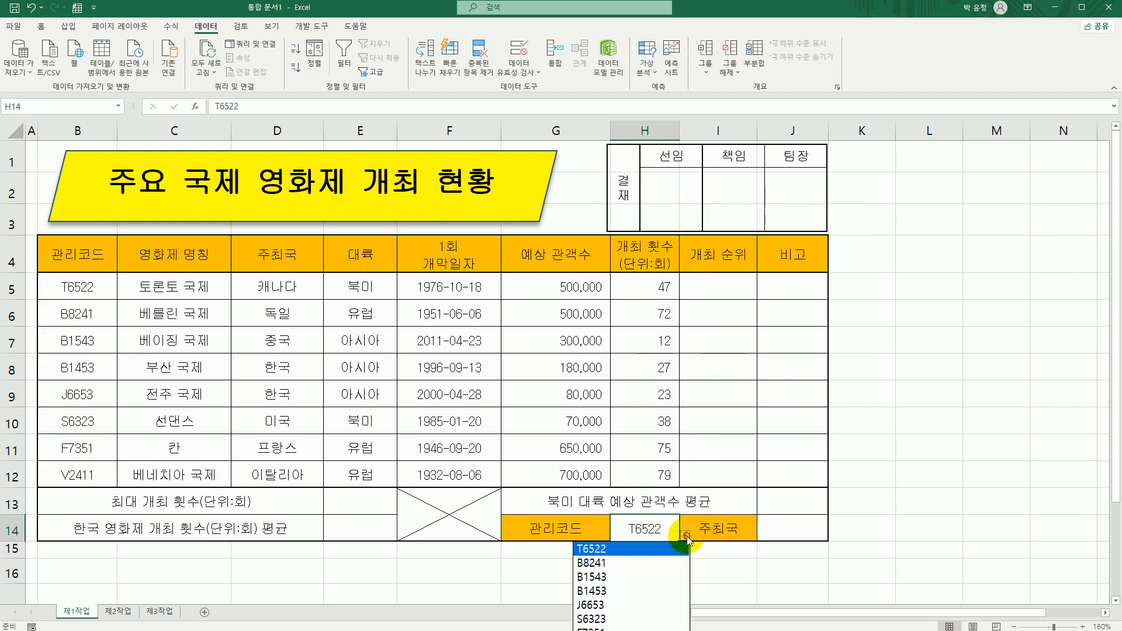
{"action": "left_click", "coordinate": [664, 545]}
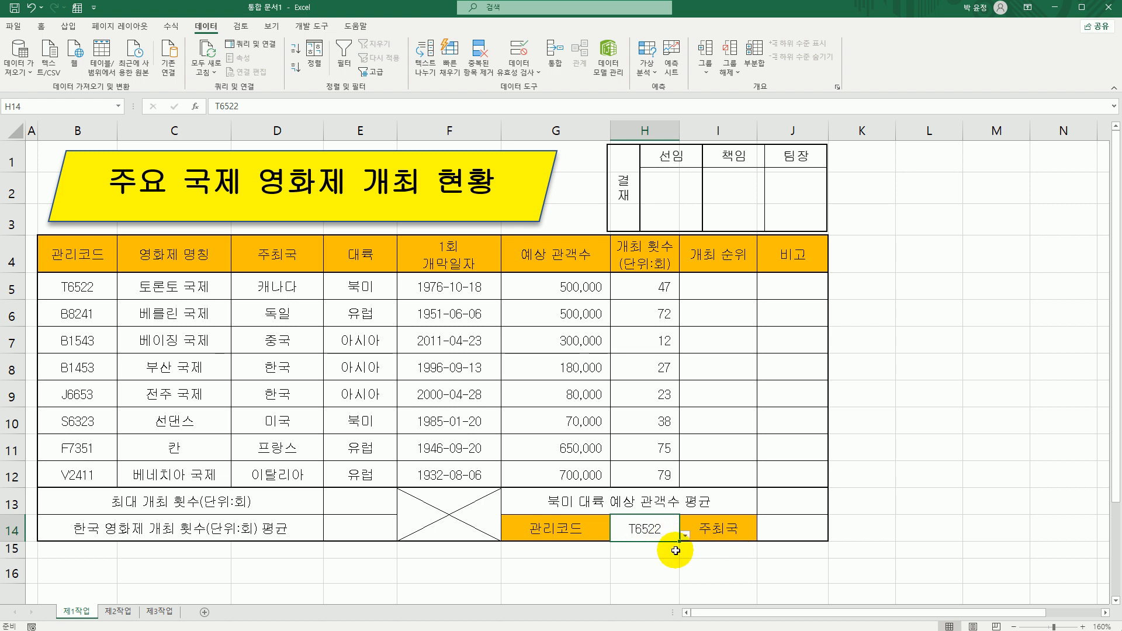
Step: Apply a custom number format of #,##0 followed by 명 to the expected attendance values in G5:G12
{"action": "left_click_drag", "start_coordinate": [543, 286], "coordinate": [574, 475]}
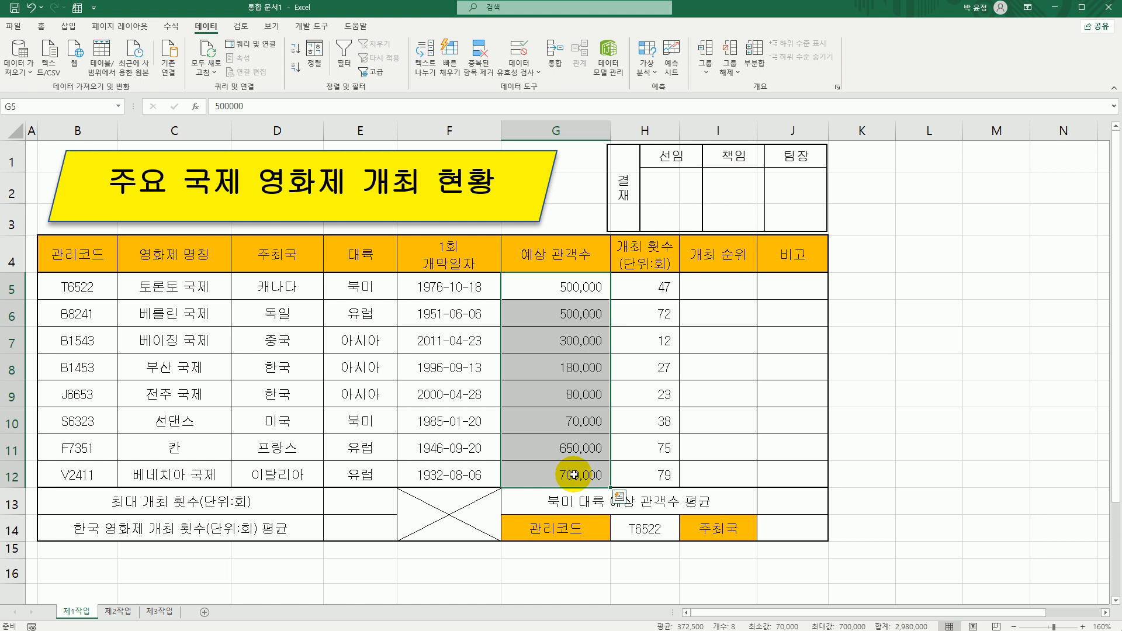
{"action": "right_click", "coordinate": [576, 287]}
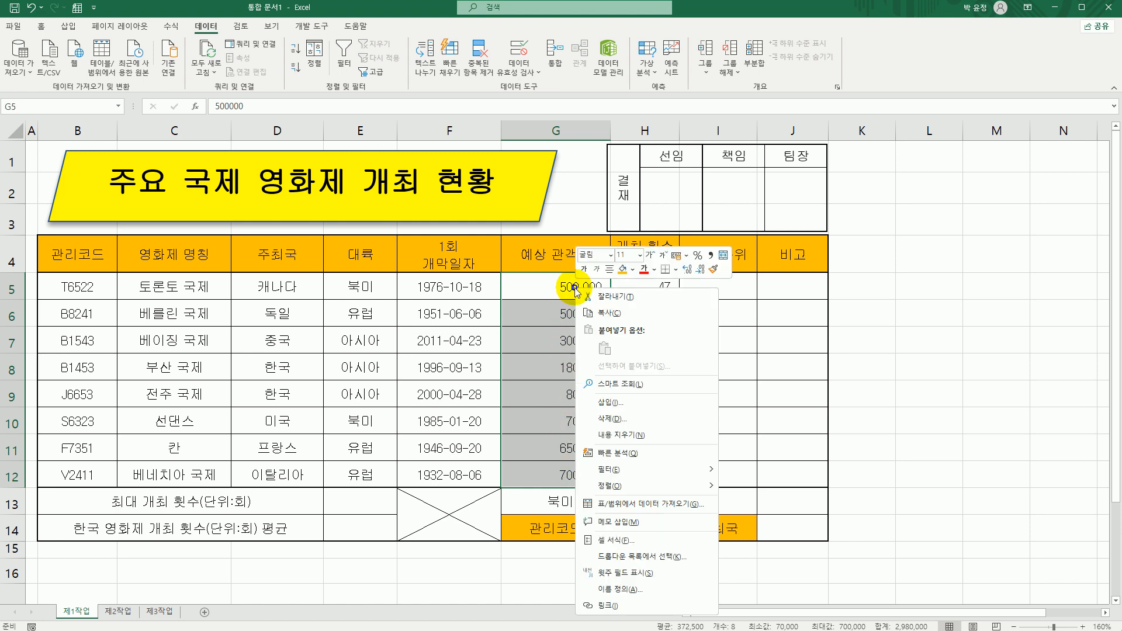
{"action": "left_click", "coordinate": [616, 539]}
{"action": "left_click_drag", "start_coordinate": [614, 436], "coordinate": [667, 234]}
{"action": "left_click", "coordinate": [667, 233]}
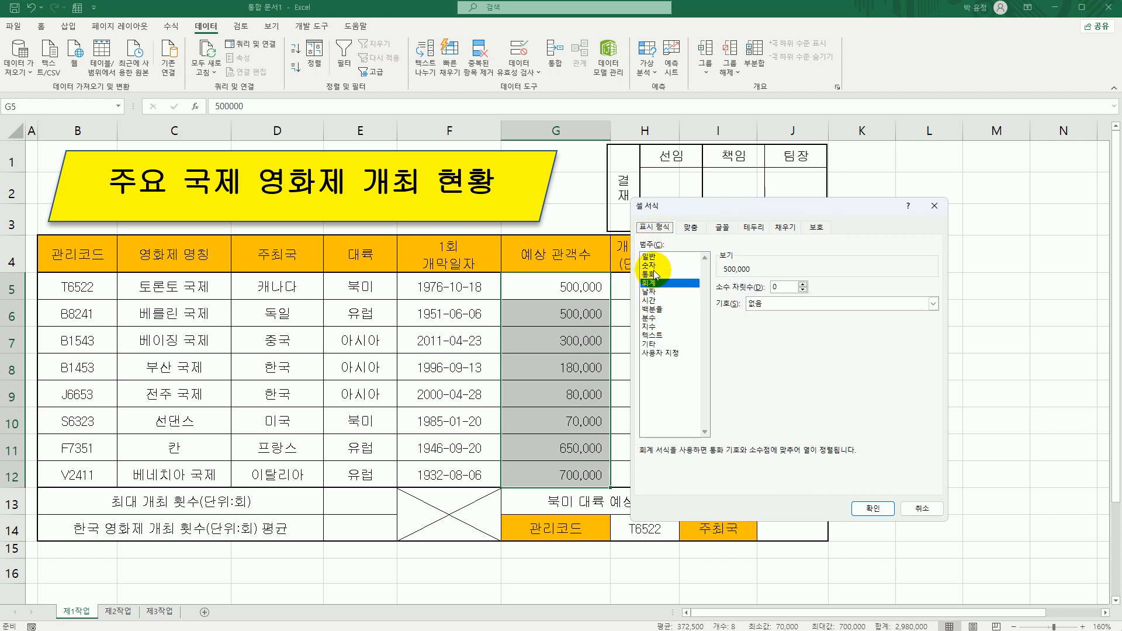
{"action": "left_click", "coordinate": [654, 354]}
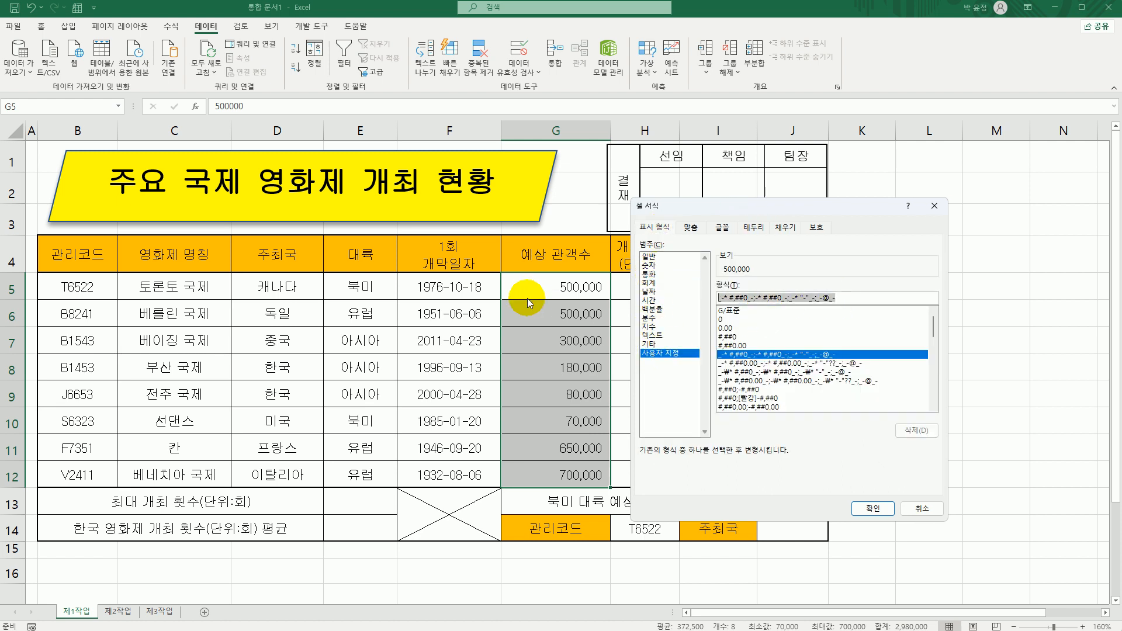
{"action": "type", "text": "#,"}
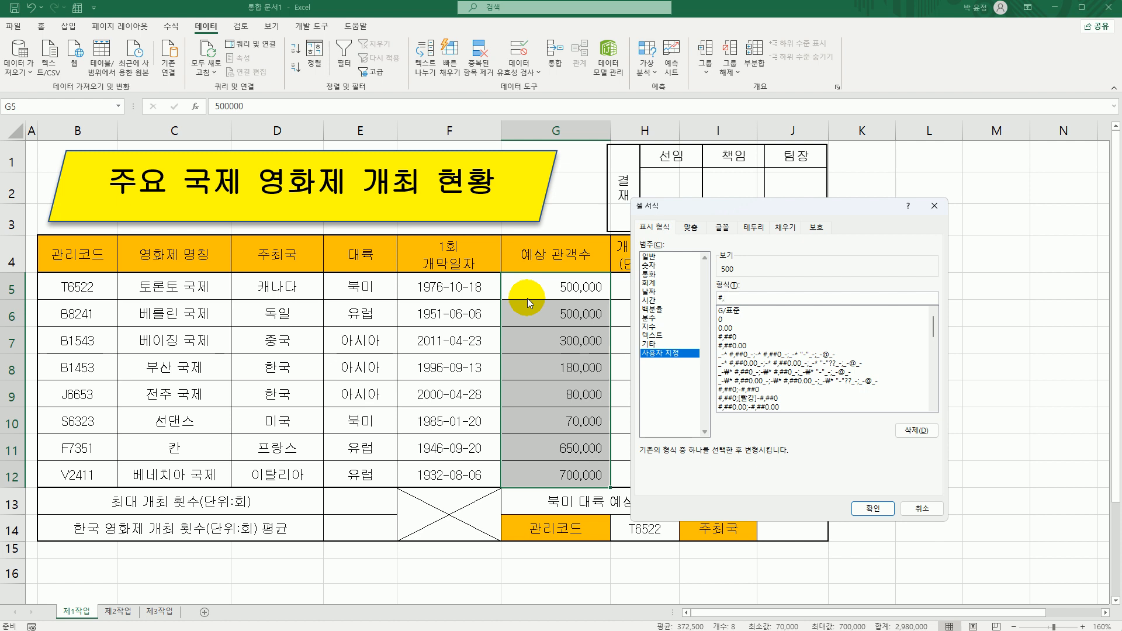
{"action": "type", "text": "##0aud"}
{"action": "key", "text": "BackSpace"}
{"action": "key", "text": "BackSpace"}
{"action": "type", "text": "ㅁ"}
{"action": "left_click", "coordinate": [873, 508]}
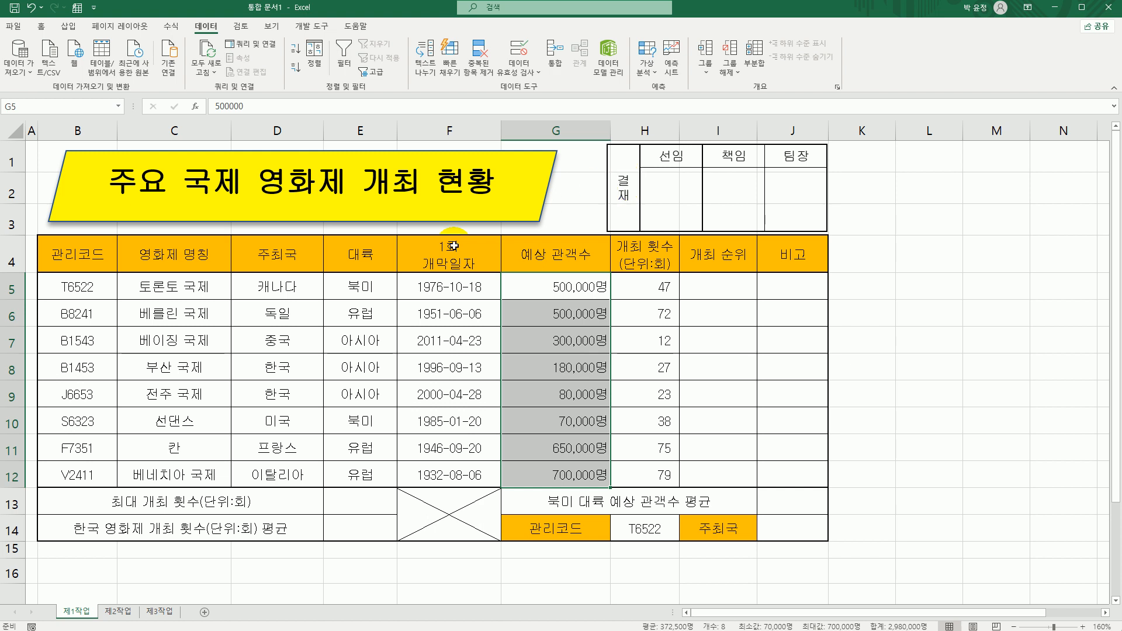
Step: Define the name 주최국 for the host country cells D5:D12 and check its reference in the Name Manager
{"action": "left_click_drag", "start_coordinate": [280, 289], "coordinate": [278, 468]}
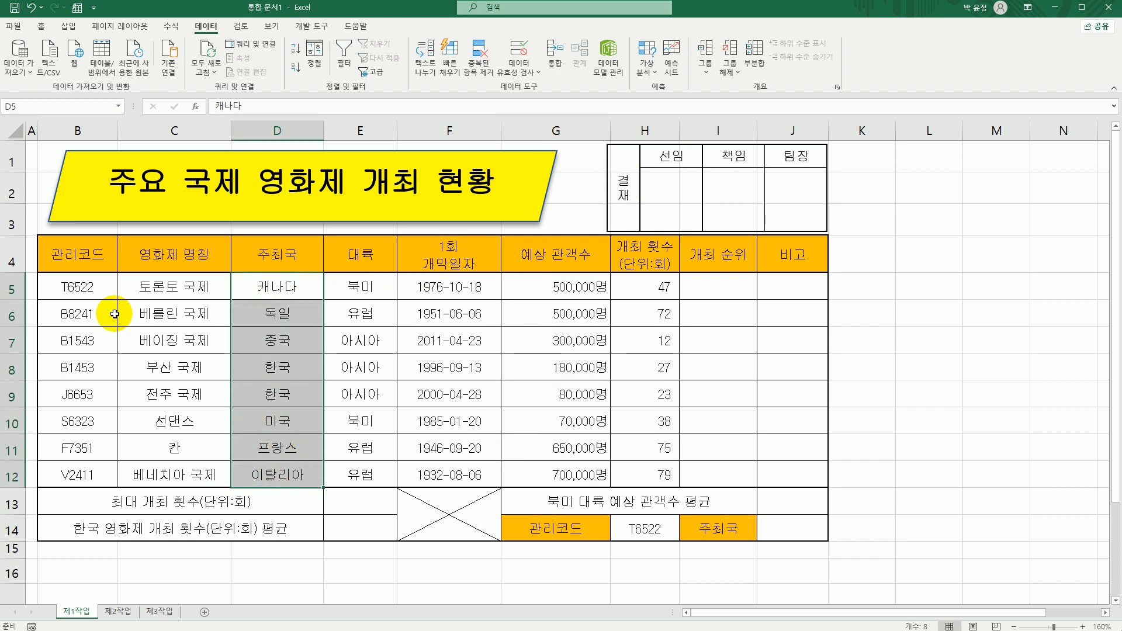
{"action": "left_click", "coordinate": [42, 107]}
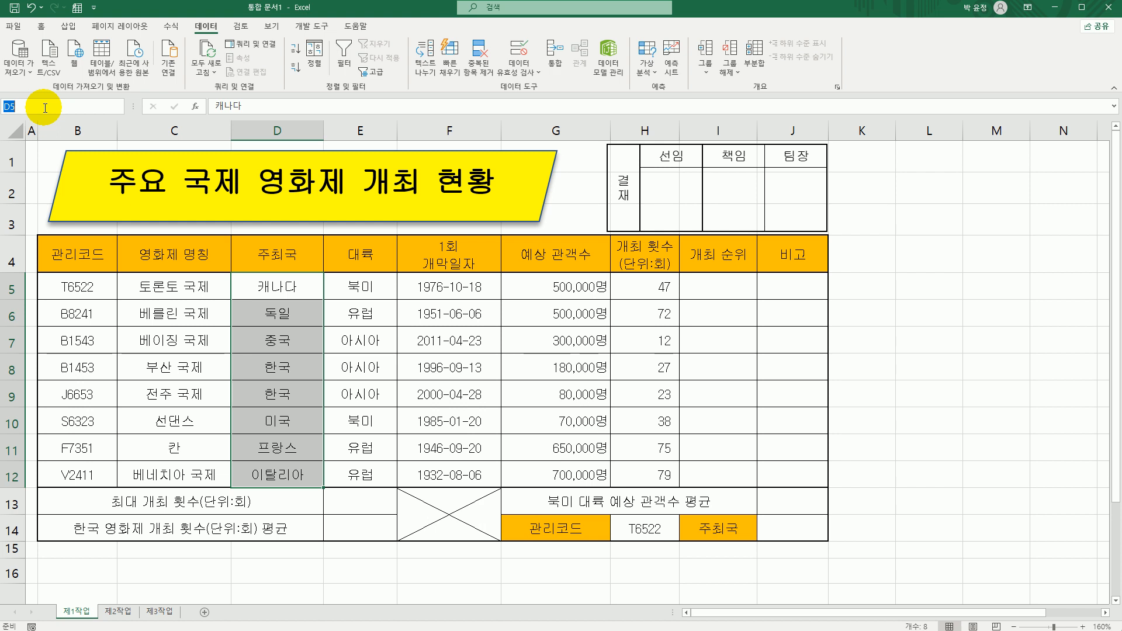
{"action": "type", "text": "ㅈ주최국"}
{"action": "key", "text": "Return"}
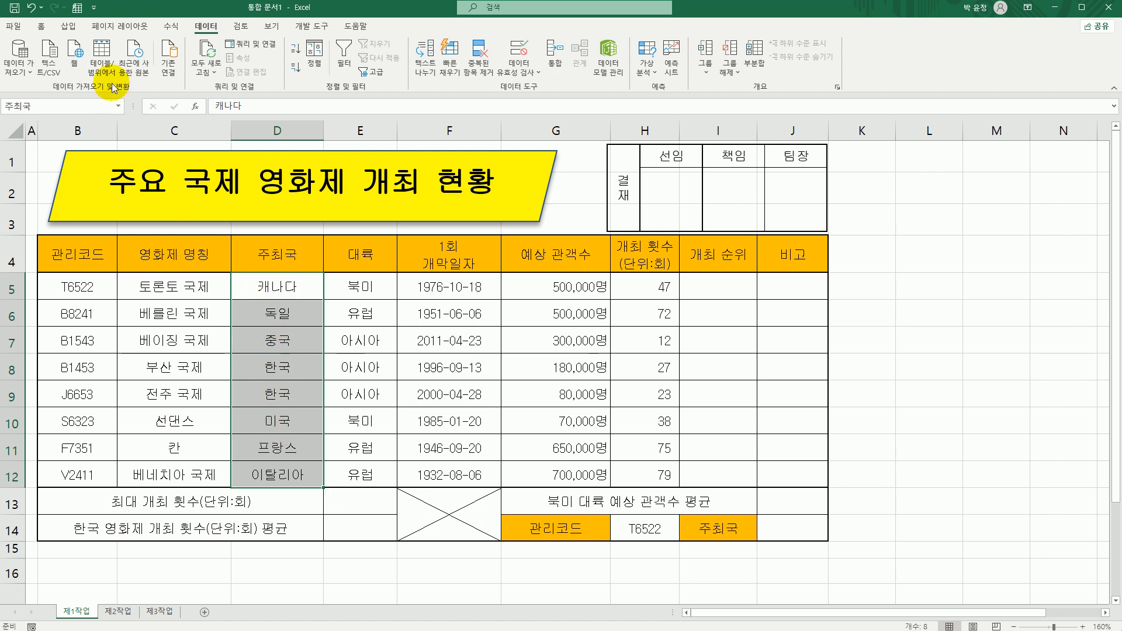
{"action": "left_click", "coordinate": [168, 29]}
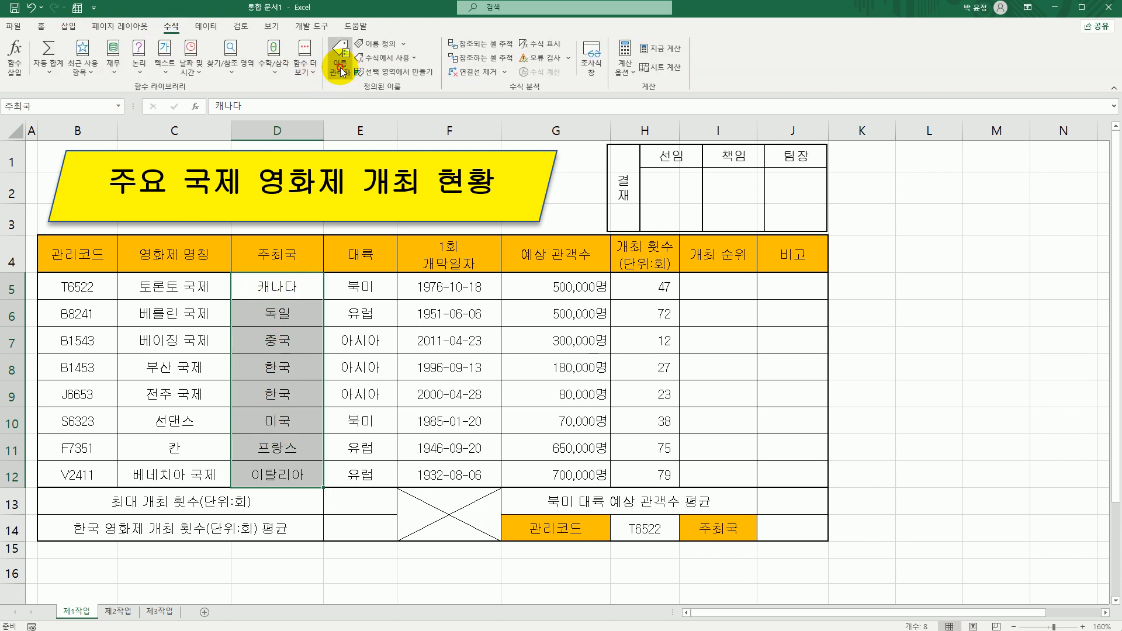
{"action": "left_click", "coordinate": [338, 59]}
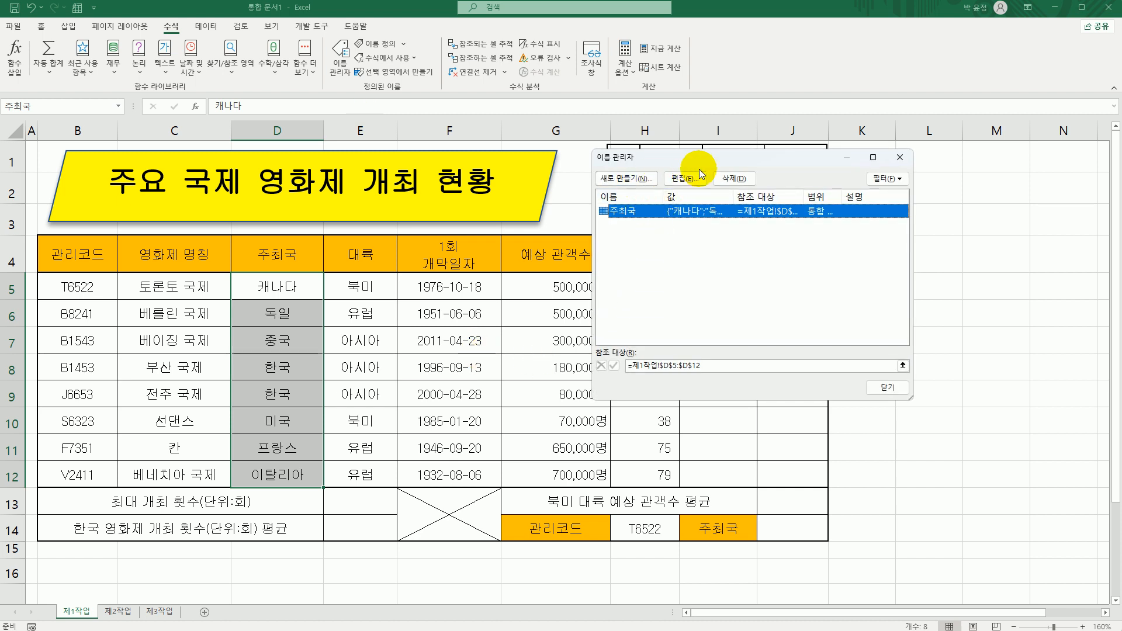
{"action": "left_click", "coordinate": [900, 157]}
{"action": "left_click", "coordinate": [942, 426]}
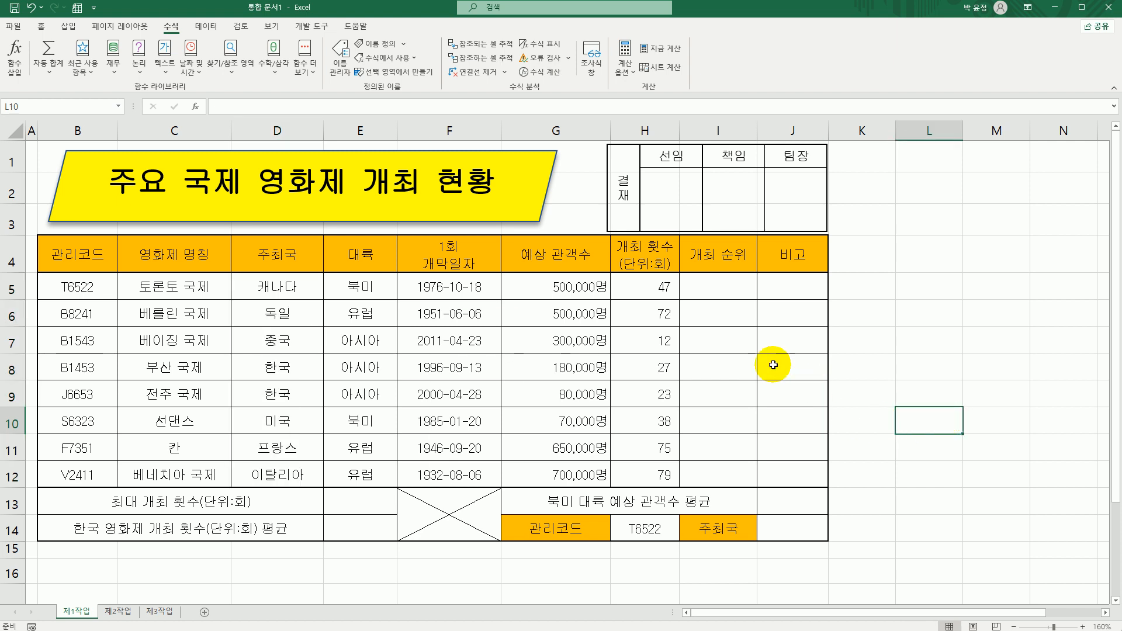
Step: Start a RANK.EQ formula in I5 through the function arguments, with F5 as the Number argument
{"action": "left_click", "coordinate": [717, 286]}
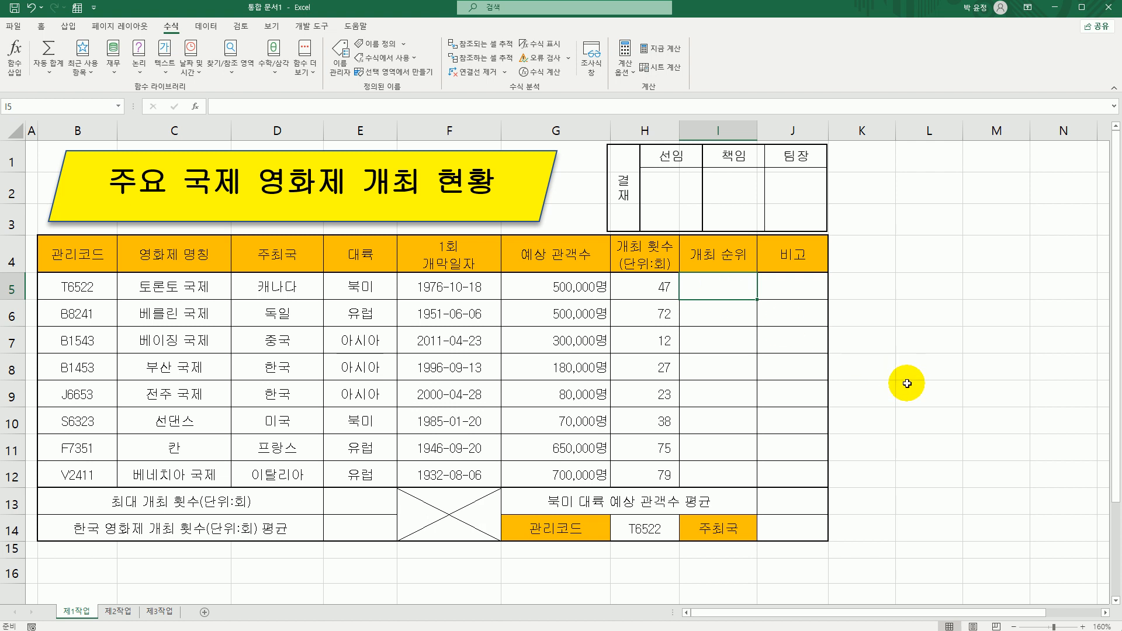
{"action": "type", "text": "="}
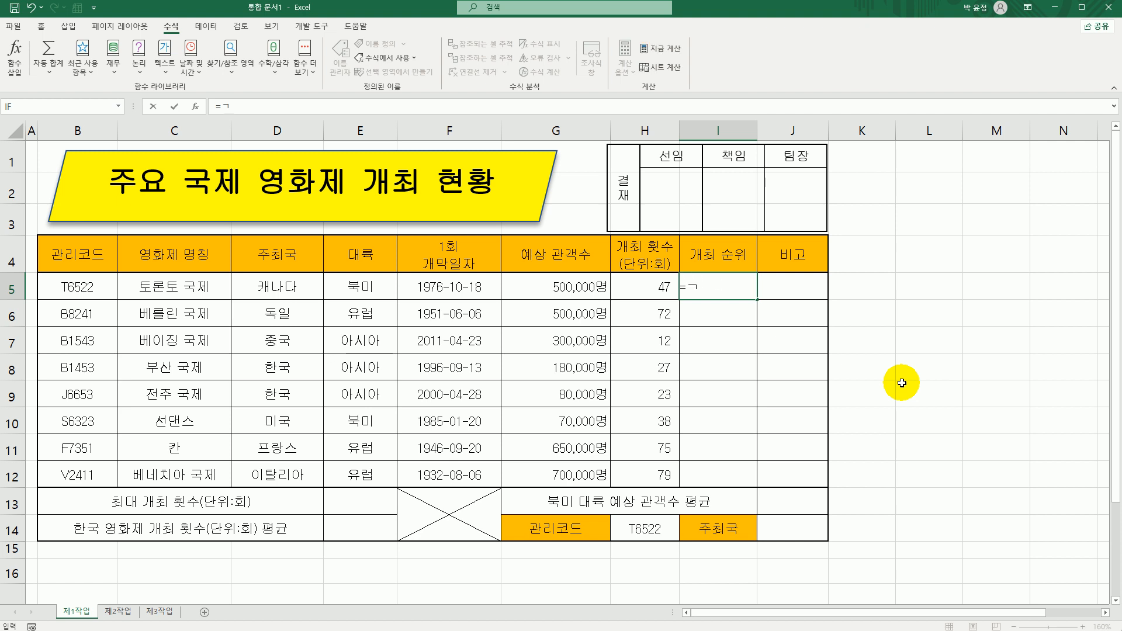
{"action": "type", "text": "r"}
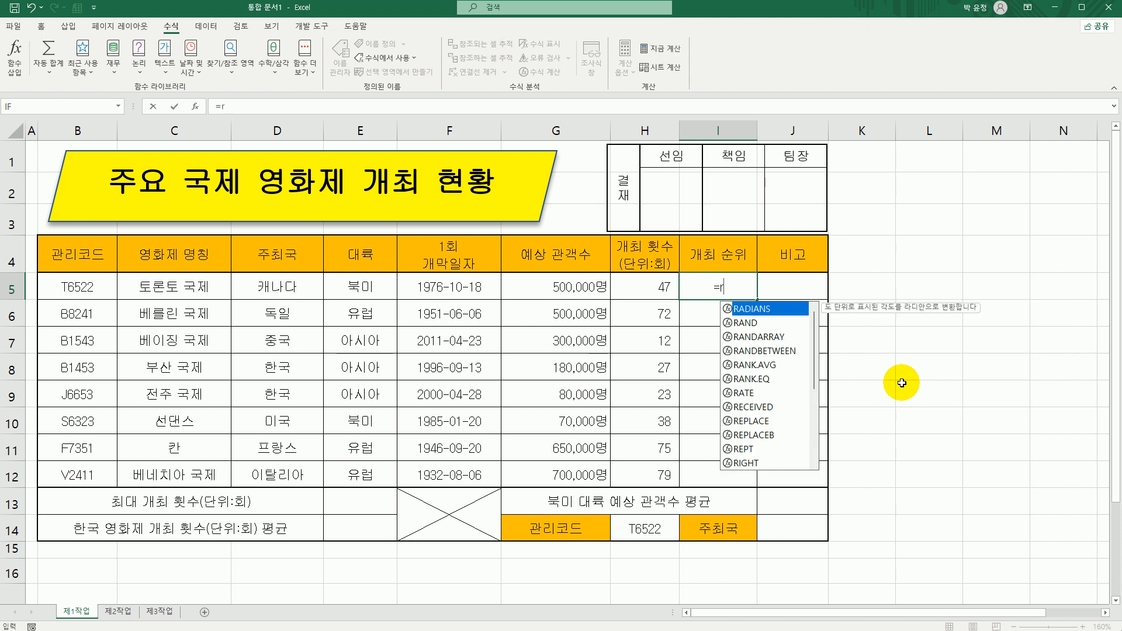
{"action": "double_click", "coordinate": [763, 378]}
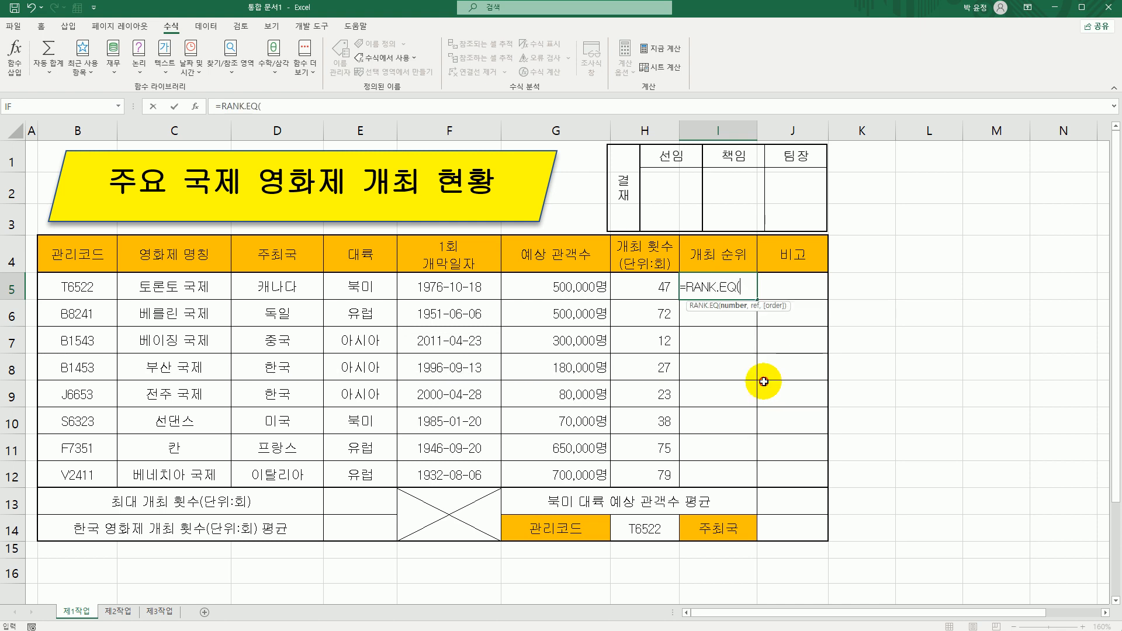
{"action": "left_click", "coordinate": [195, 106]}
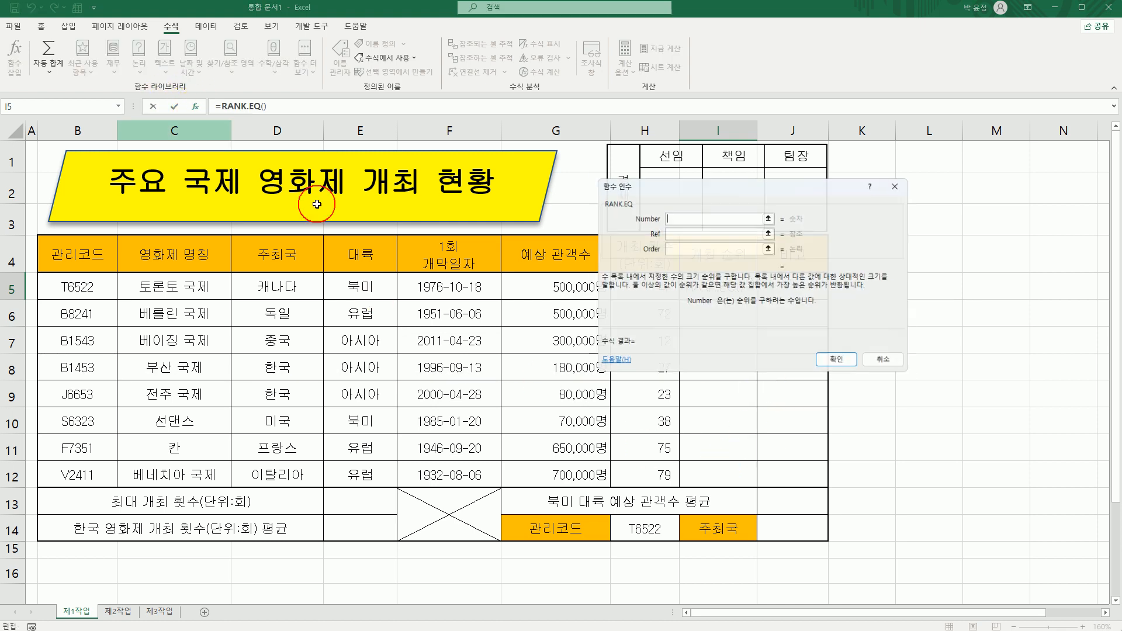
{"action": "left_click_drag", "start_coordinate": [723, 185], "coordinate": [797, 292]}
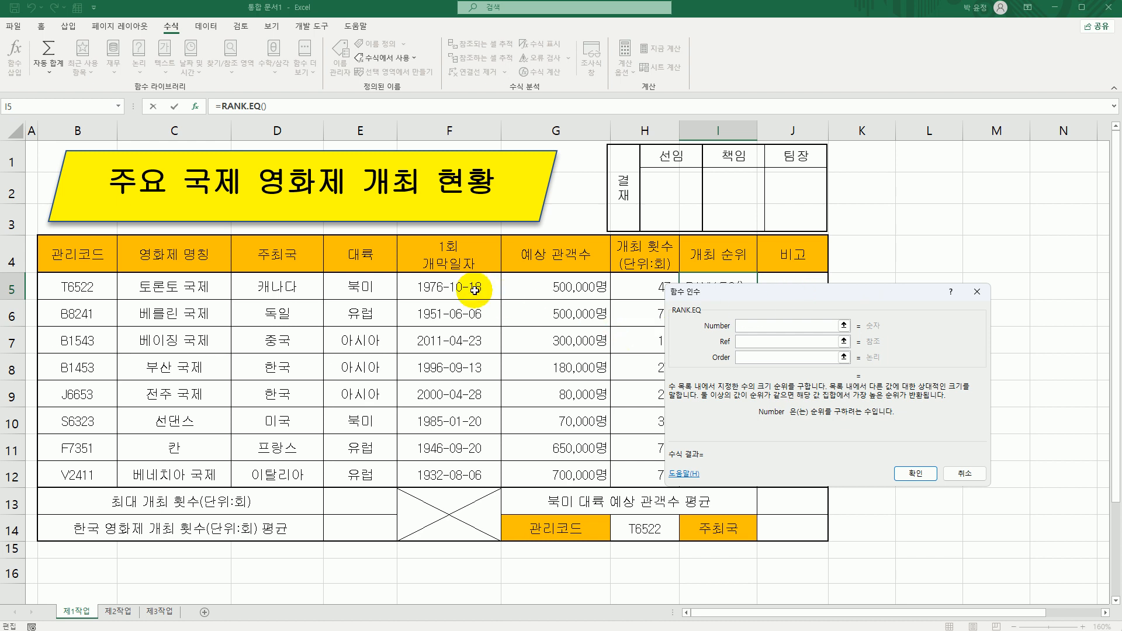
{"action": "left_click", "coordinate": [494, 286]}
{"action": "left_click_drag", "start_coordinate": [754, 296], "coordinate": [774, 314]}
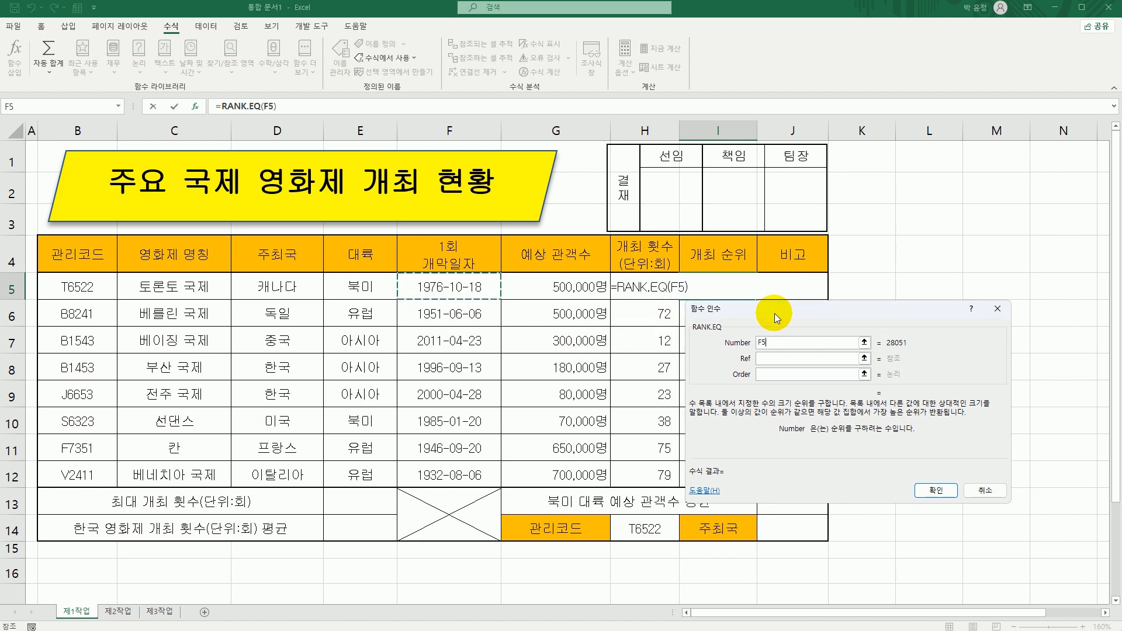
Step: Complete the I5 ranking with the absolute reference $F$5:$F$12 and ascending order 1
{"action": "left_click", "coordinate": [774, 359]}
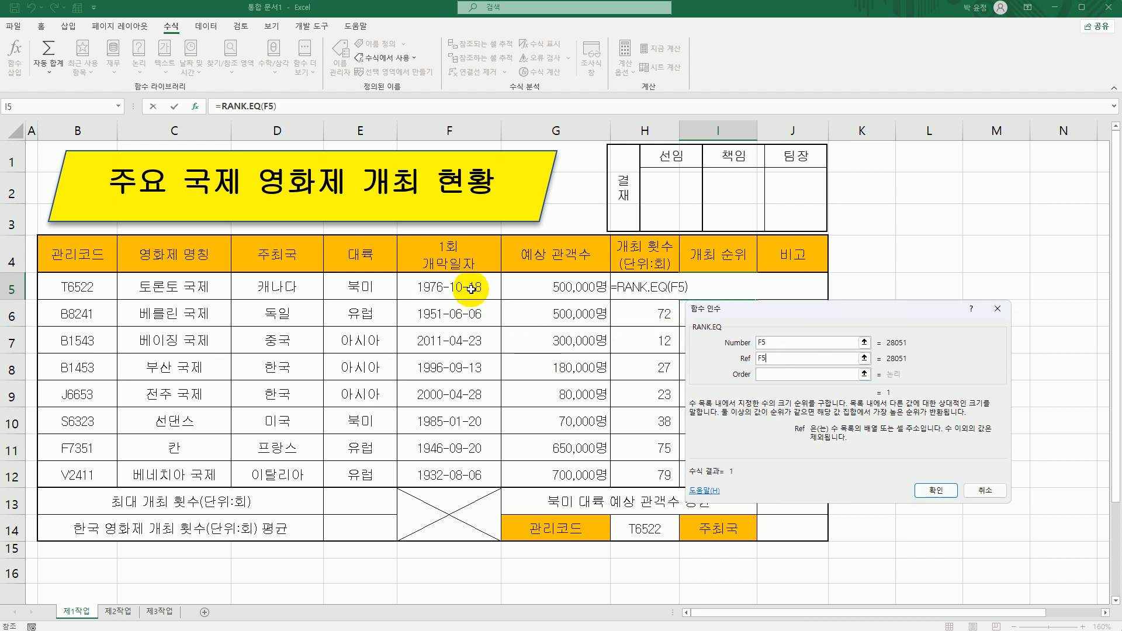
{"action": "left_click_drag", "start_coordinate": [472, 301], "coordinate": [463, 474]}
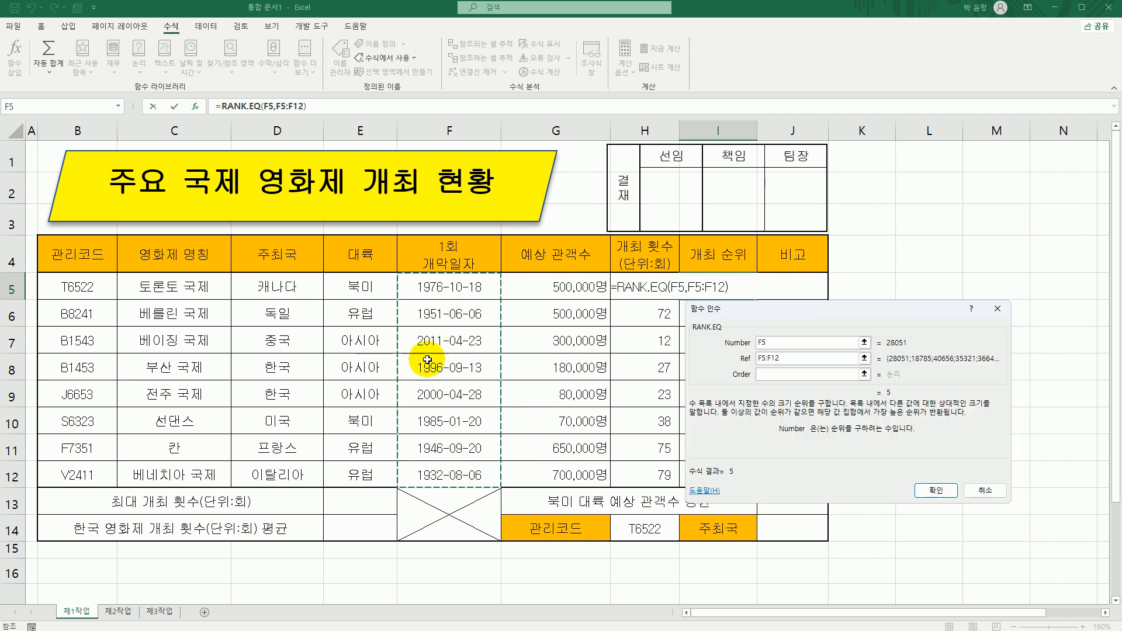
{"action": "key", "text": "F4"}
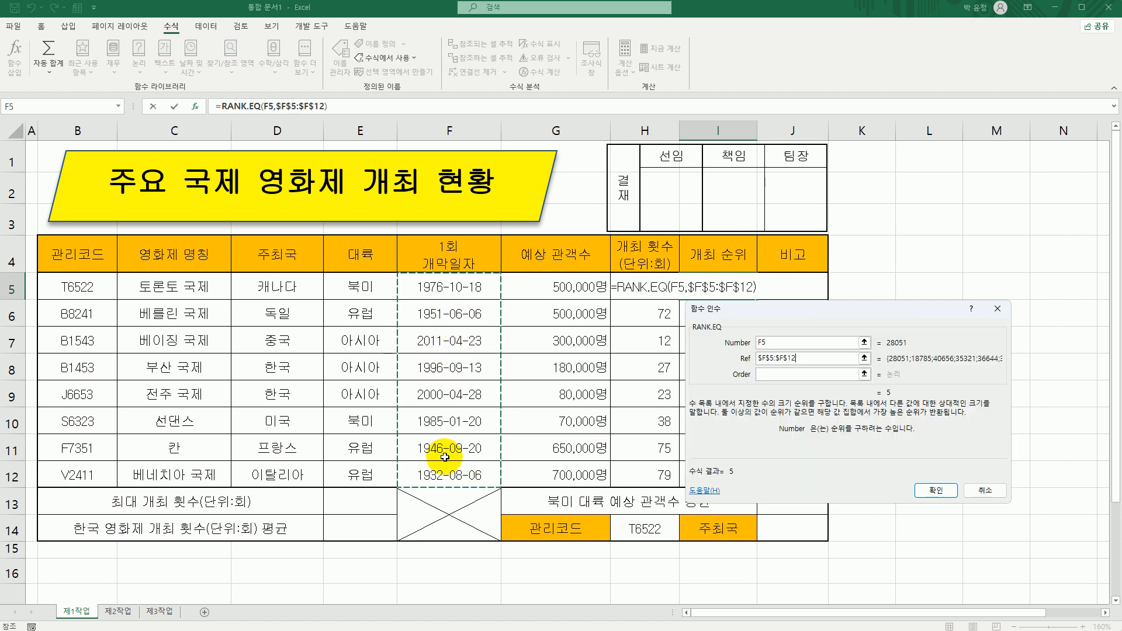
{"action": "left_click", "coordinate": [765, 374]}
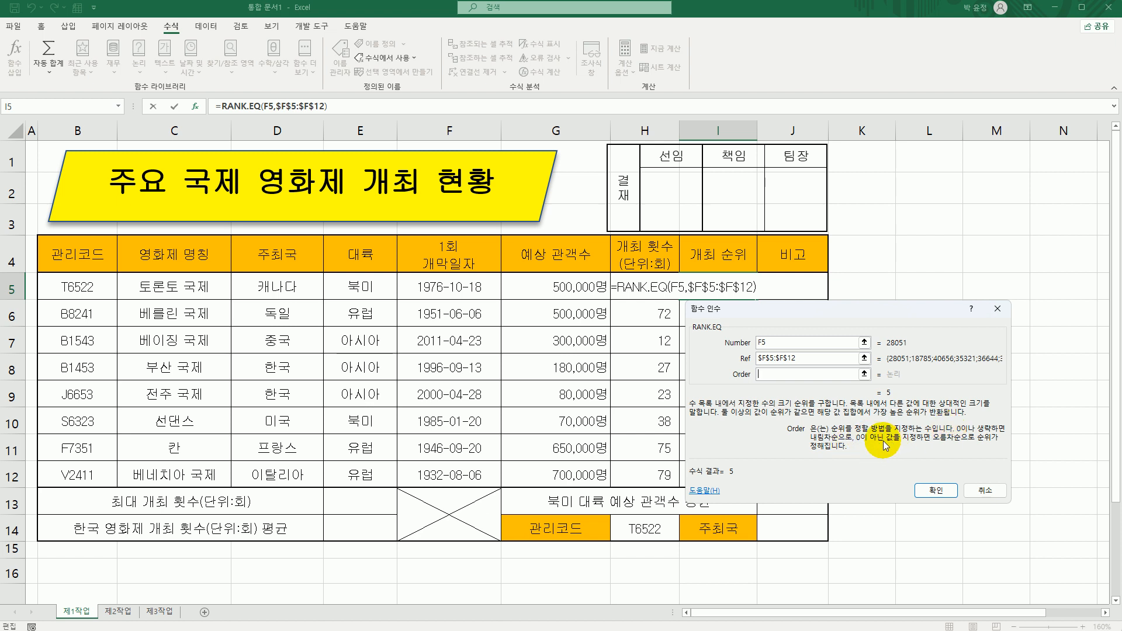
{"action": "type", "text": "1"}
{"action": "left_click", "coordinate": [934, 490]}
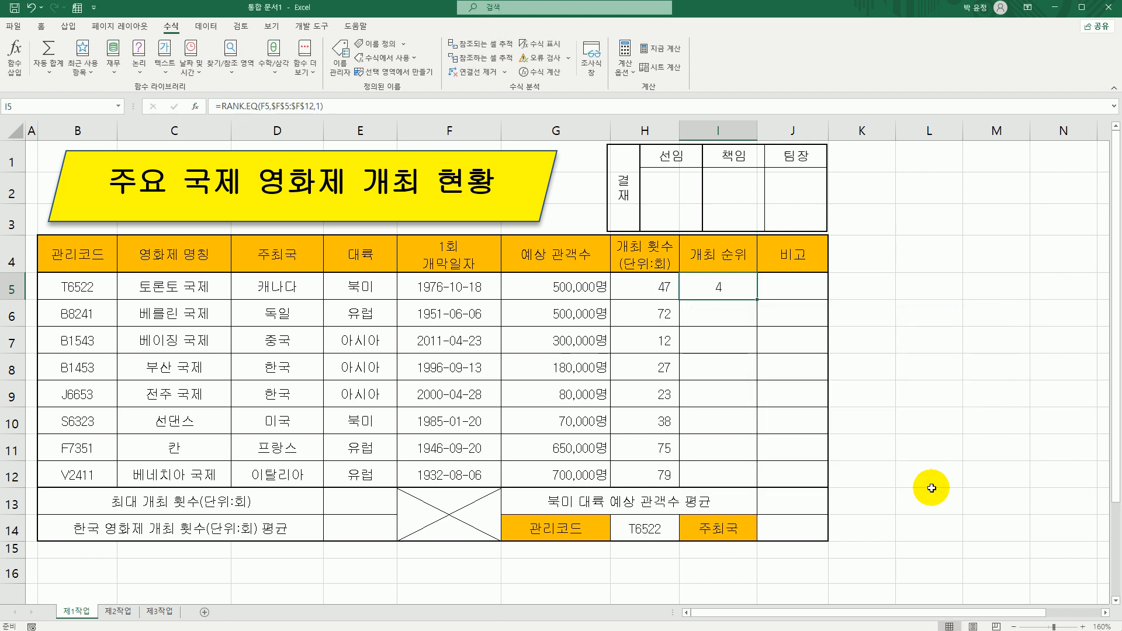
Step: Append &"위" to the RANK.EQ formula in I5
{"action": "double_click", "coordinate": [742, 288]}
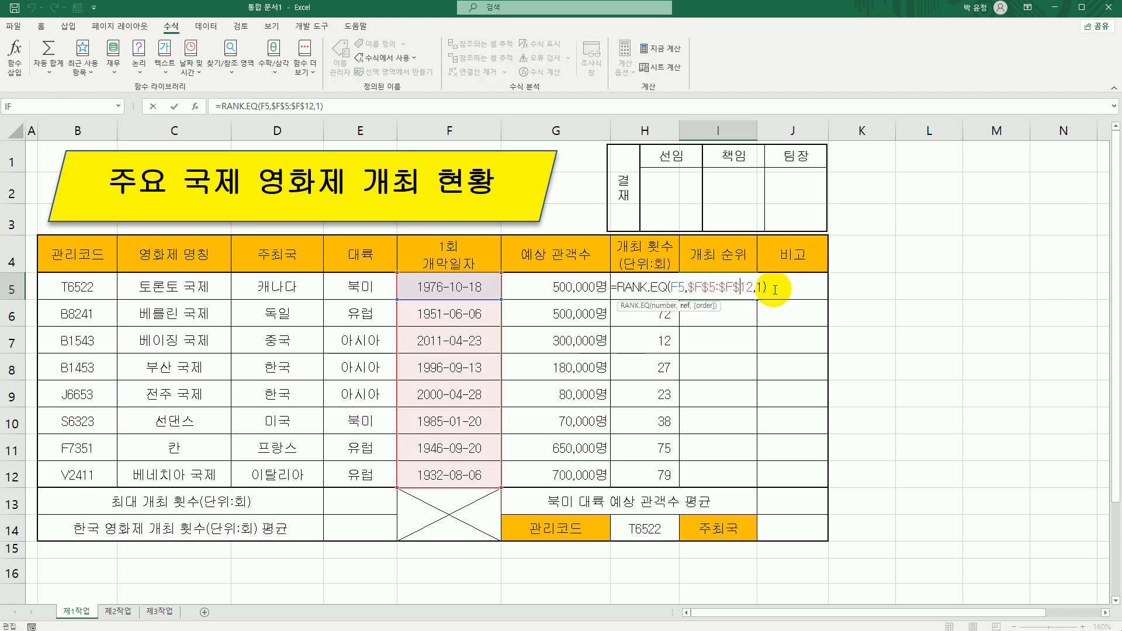
{"action": "left_click", "coordinate": [776, 289]}
{"action": "type", "text": "&"}
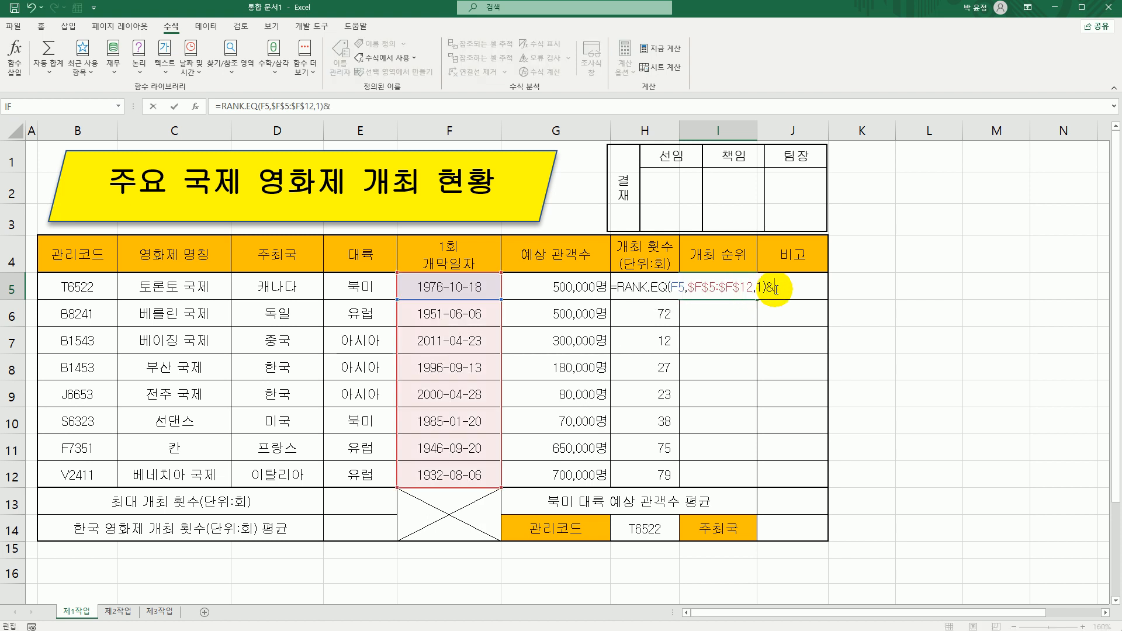
{"action": "type", "text": "\"ㅇ"}
{"action": "type", "text": "\"위\""}
{"action": "key", "text": "Return"}
Step: Fill the I5 ranking formula down to I12 without formatting
{"action": "left_click", "coordinate": [730, 288]}
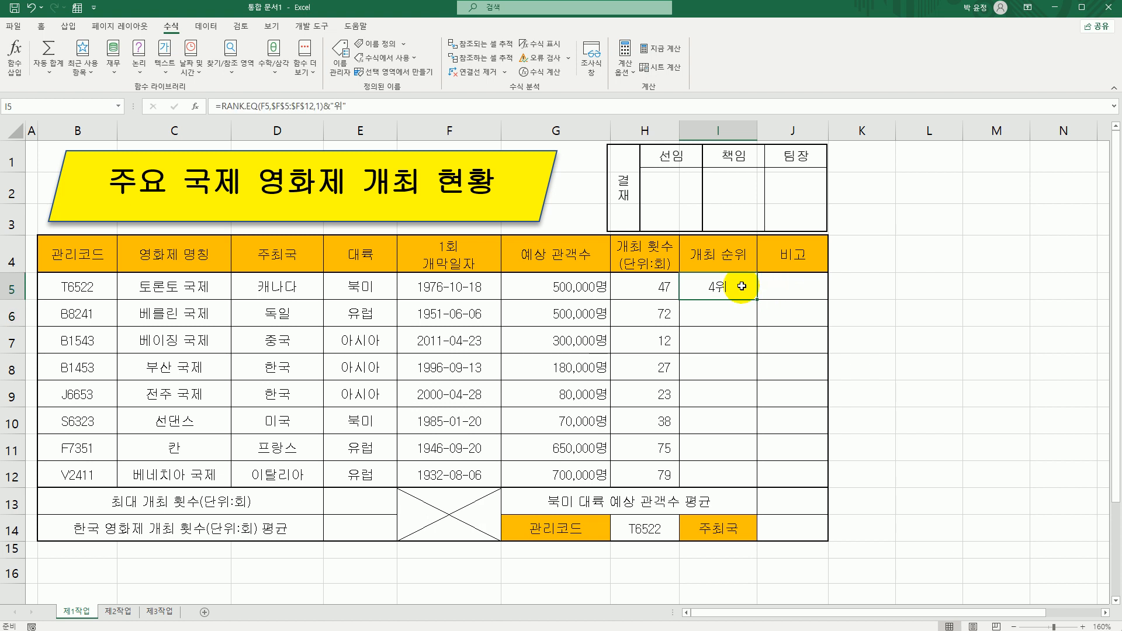
{"action": "left_click_drag", "start_coordinate": [756, 300], "coordinate": [744, 494]}
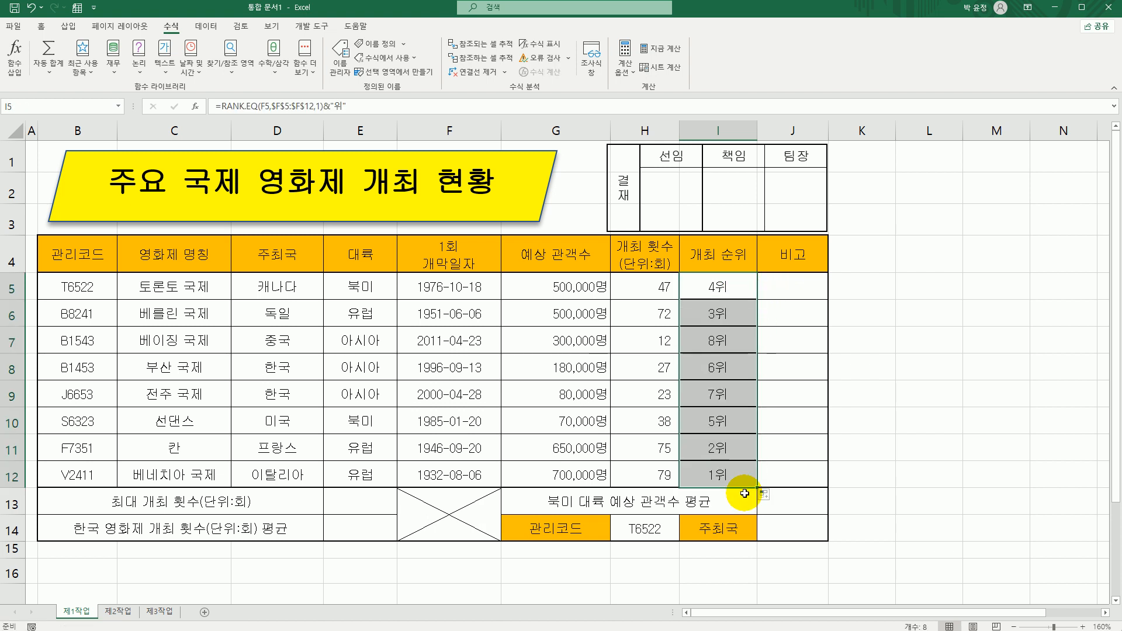
{"action": "left_click", "coordinate": [764, 494]}
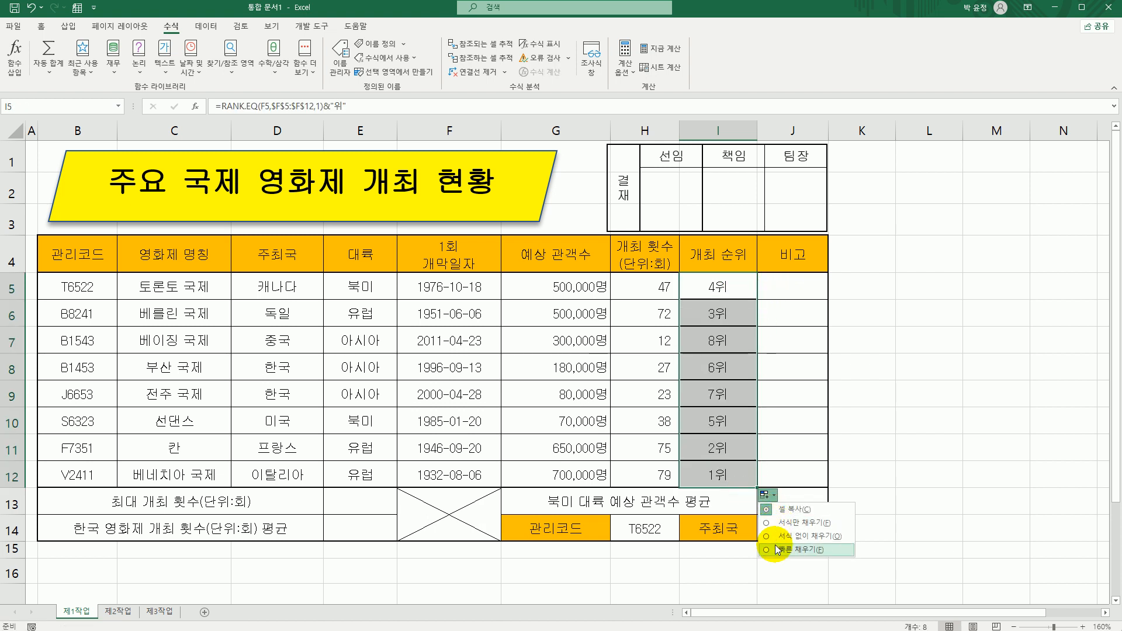
{"action": "left_click", "coordinate": [776, 538]}
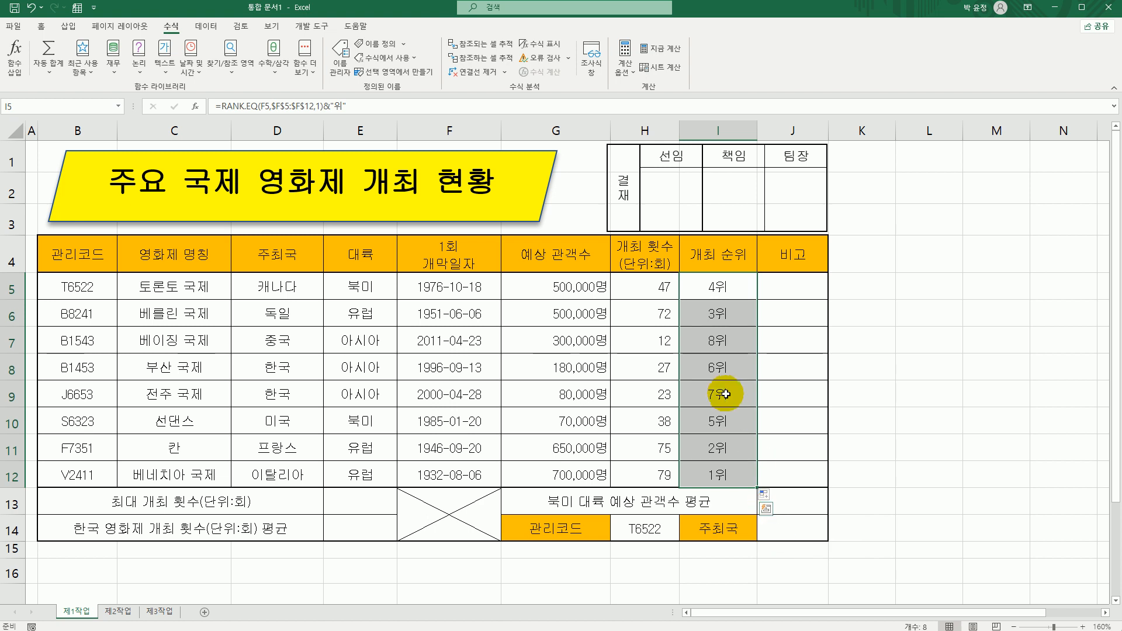
Step: Enter =RIGHT(B5) in J5 to extract the last character of the management code
{"action": "left_click", "coordinate": [785, 290]}
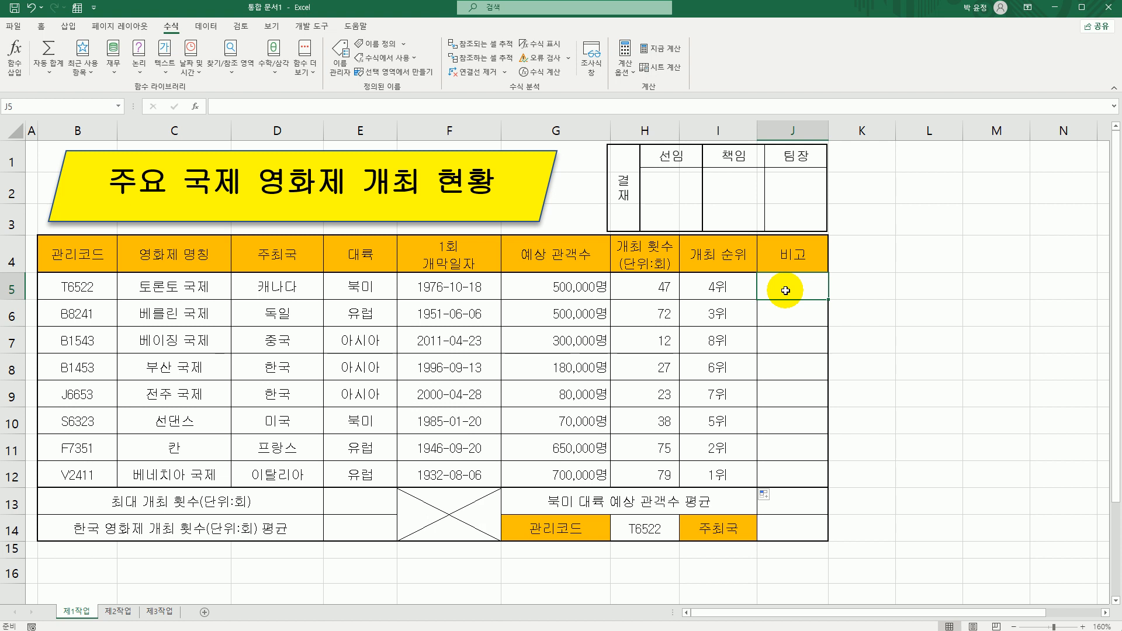
{"action": "type", "text": "=ri"}
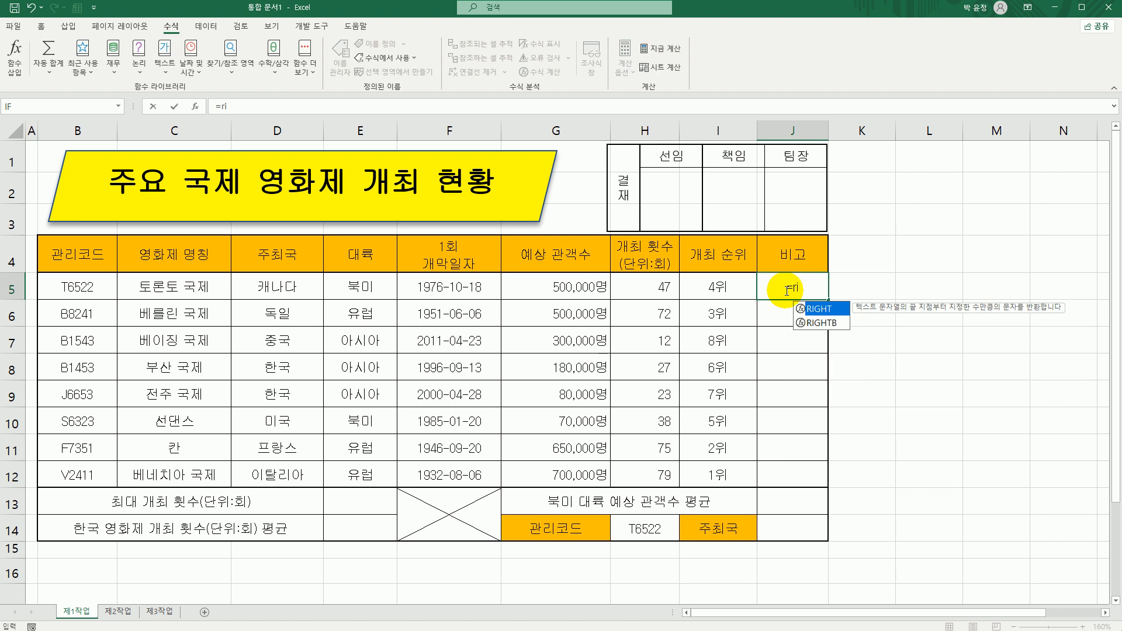
{"action": "double_click", "coordinate": [824, 309]}
{"action": "left_click", "coordinate": [109, 291]}
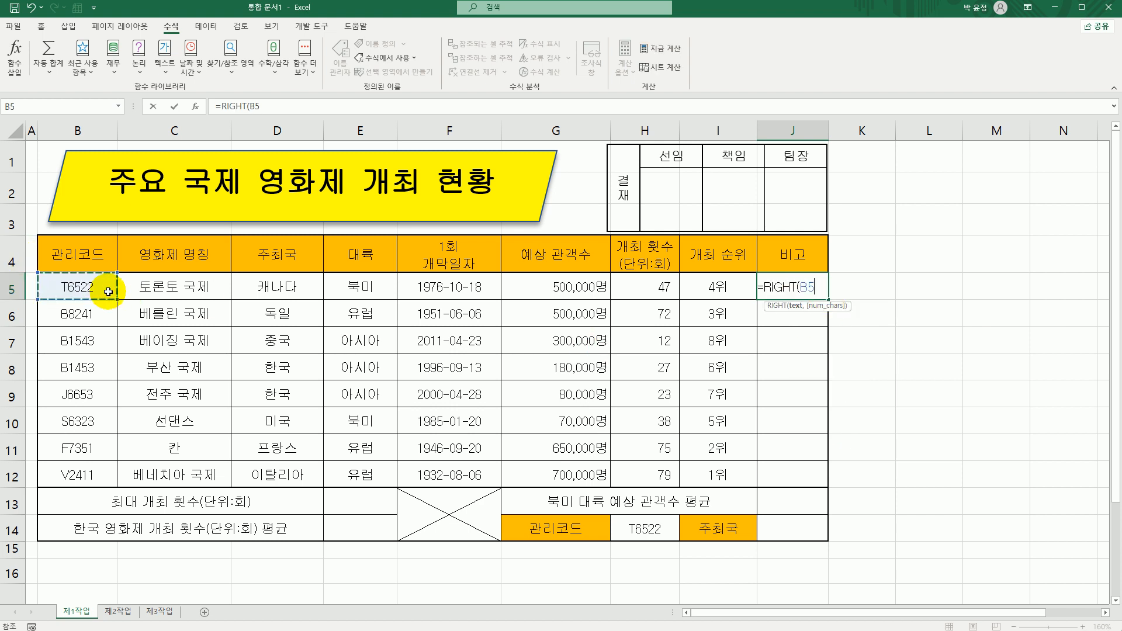
{"action": "type", "text": ")"}
{"action": "key", "text": "Return"}
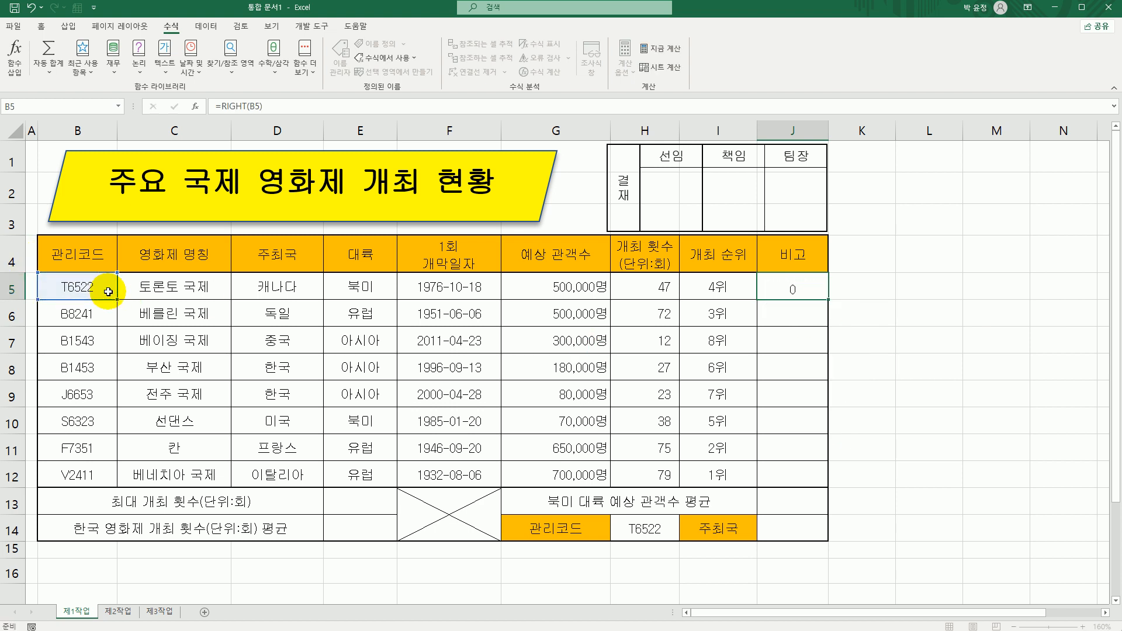
Step: Wrap the RIGHT(B5) formula in J5 in an IF function with the logical test RIGHT(B5)="1"
{"action": "left_click", "coordinate": [795, 291]}
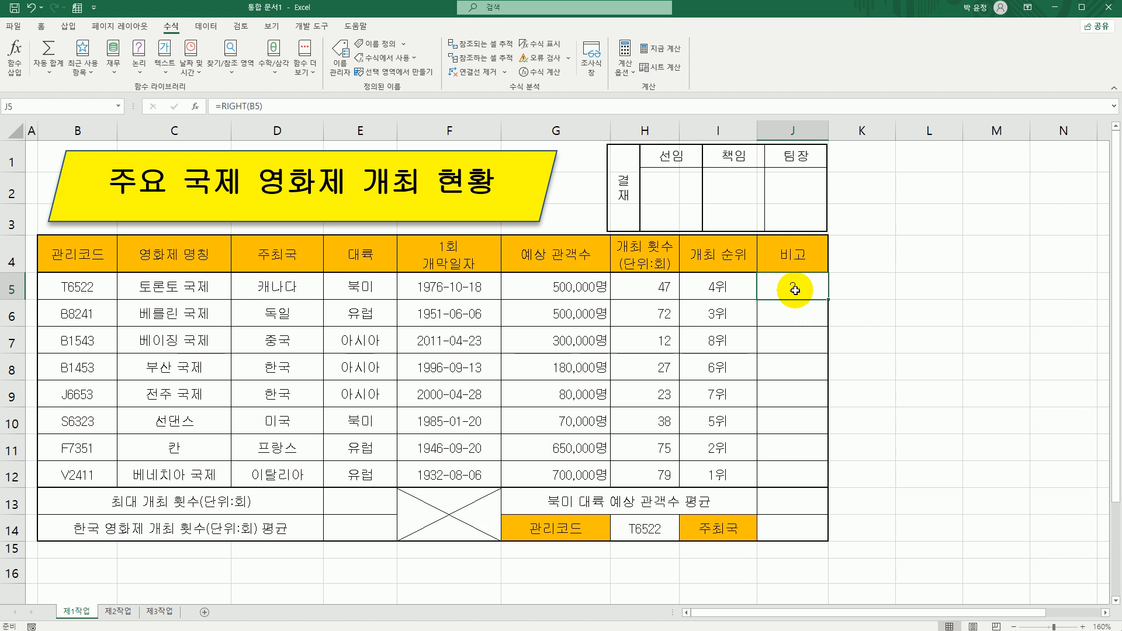
{"action": "double_click", "coordinate": [793, 292]}
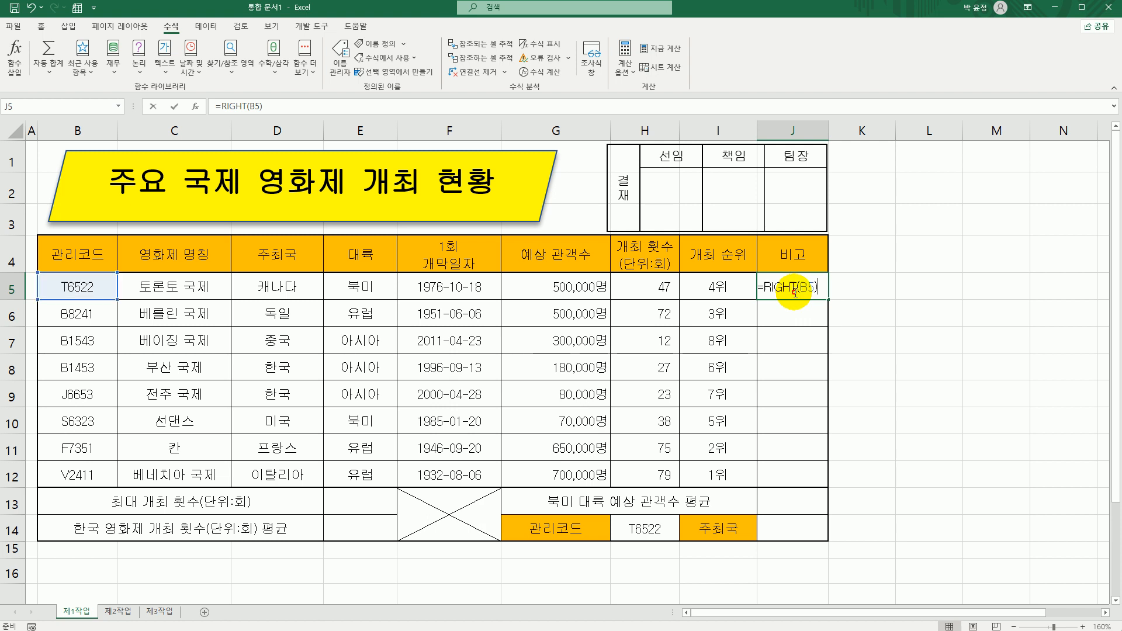
{"action": "left_click", "coordinate": [763, 288]}
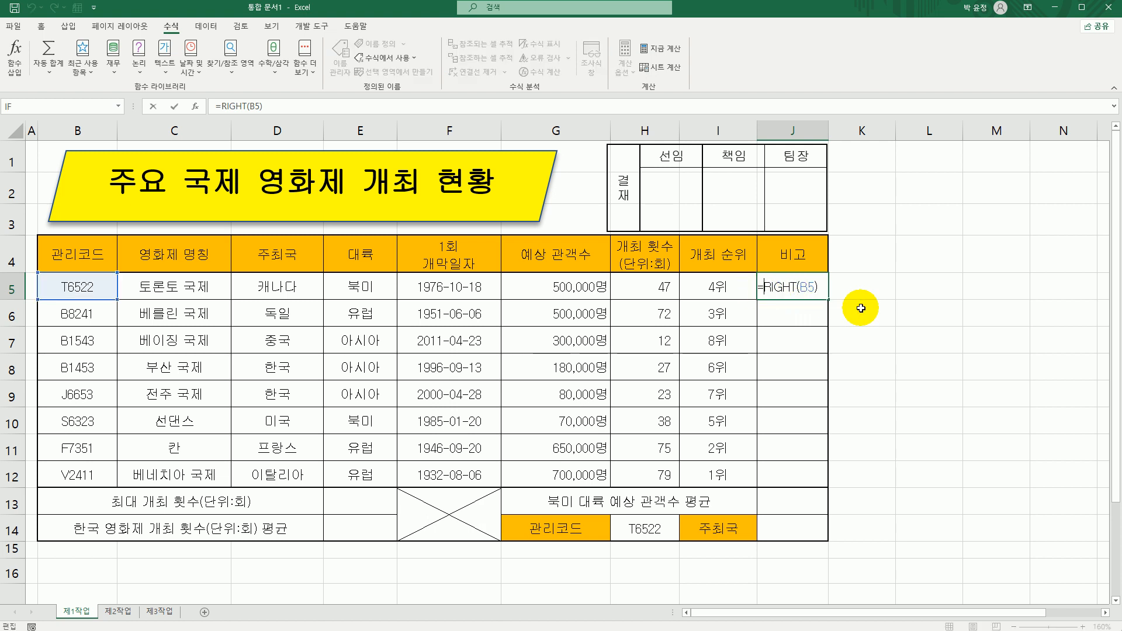
{"action": "type", "text": "IF("}
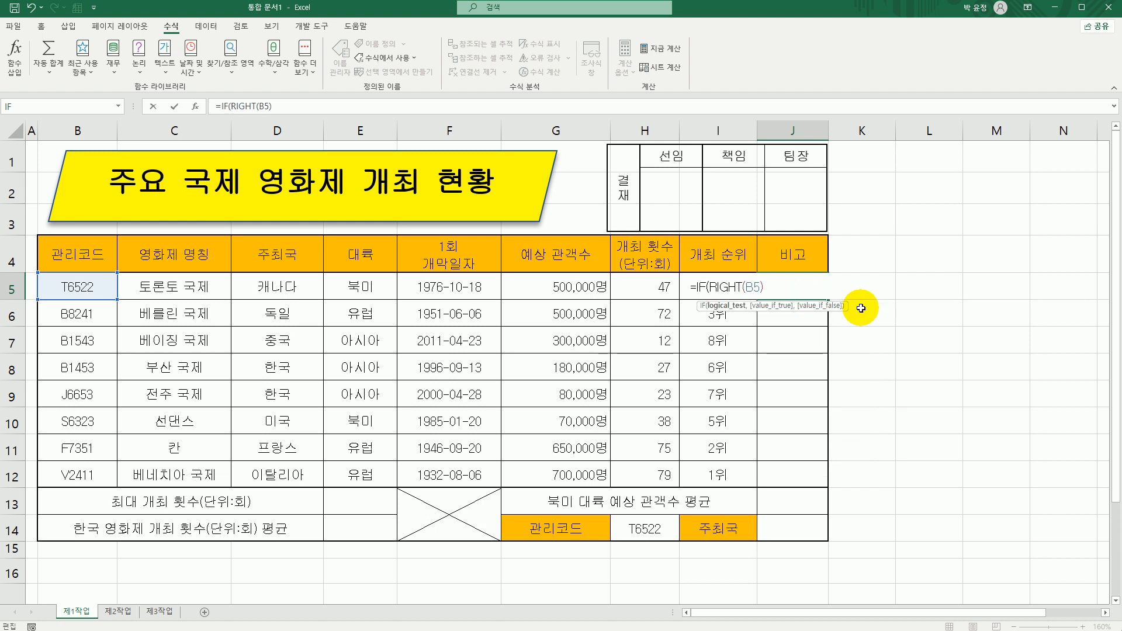
{"action": "left_click", "coordinate": [699, 287]}
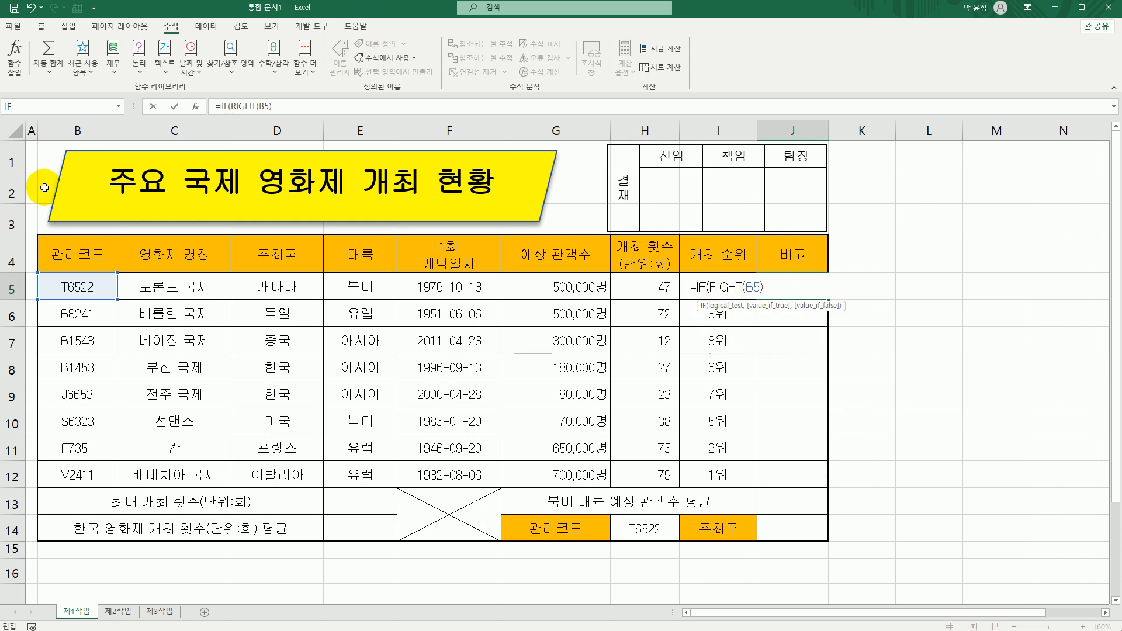
{"action": "left_click", "coordinate": [195, 107]}
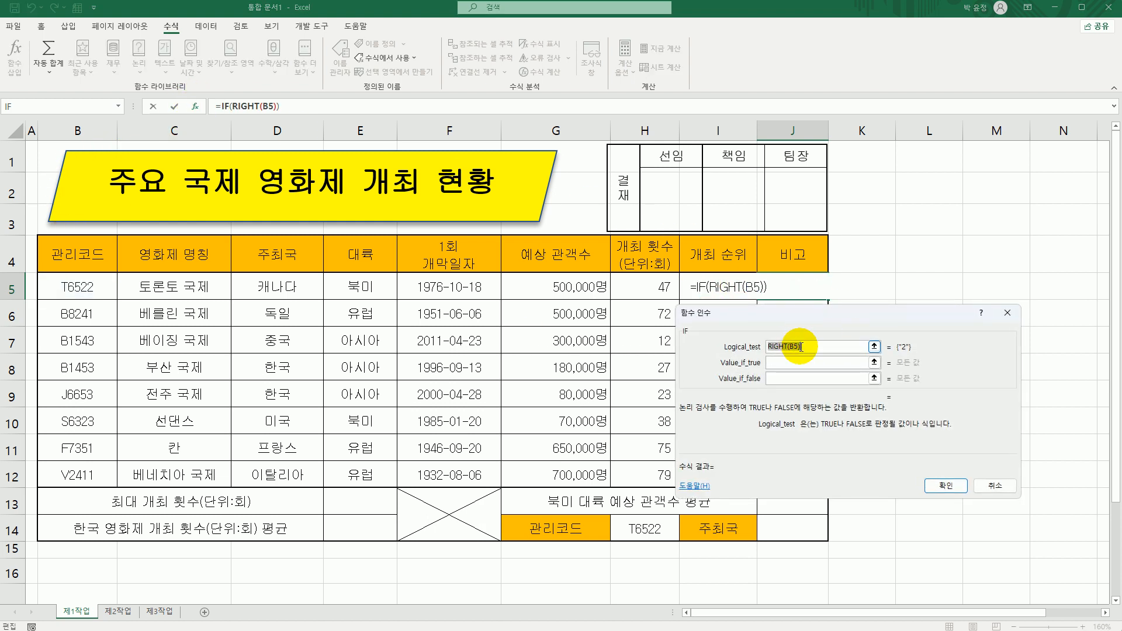
{"action": "left_click", "coordinate": [801, 347]}
{"action": "type", "text": "="}
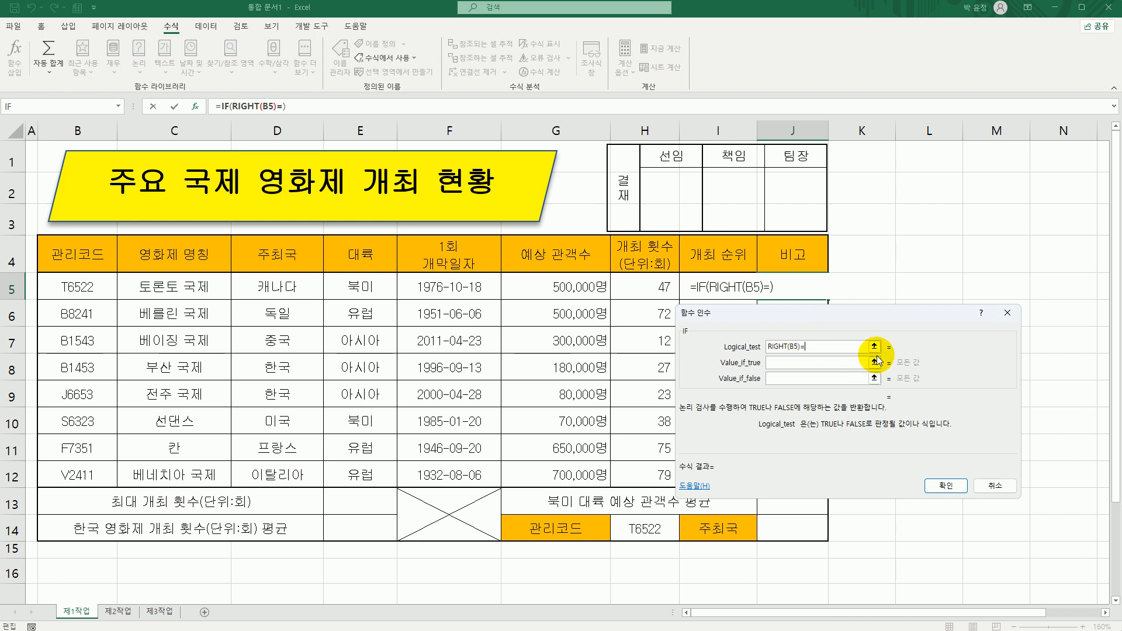
{"action": "type", "text": "\"1\""}
{"action": "key", "text": "Tab"}
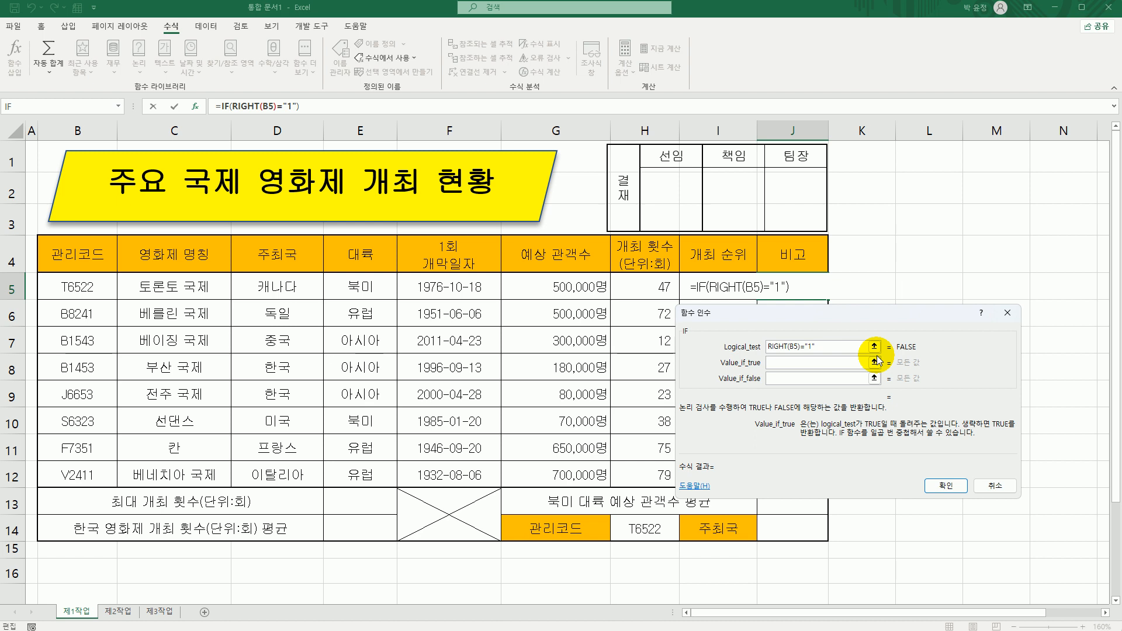
Step: Set the IF function's value if true to 세계3대
{"action": "type", "text": "t"}
{"action": "key", "text": "BackSpace"}
{"action": "type", "text": "시"}
{"action": "key", "text": "BackSpace"}
{"action": "key", "text": "BackSpace"}
{"action": "type", "text": "계3대"}
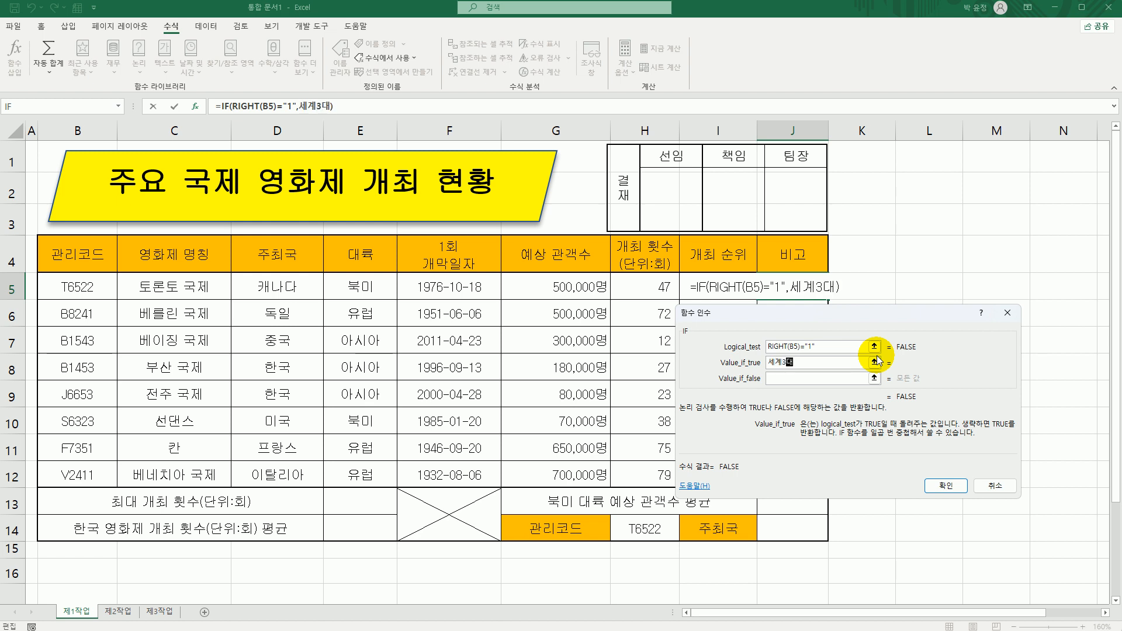
{"action": "key", "text": "Tab"}
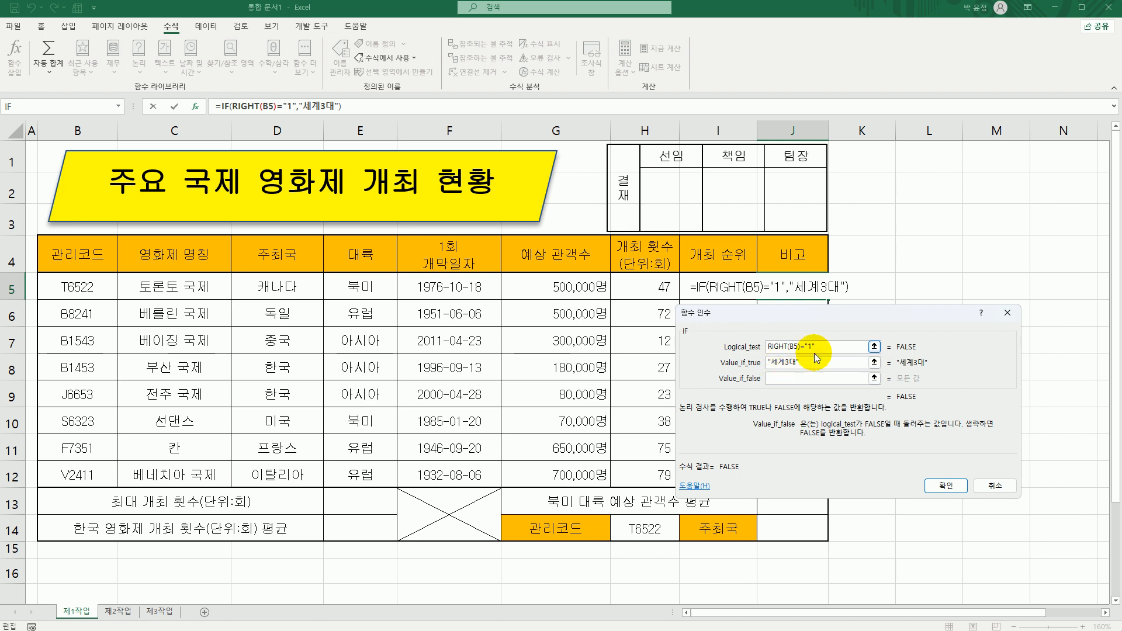
Step: Nest a second IF as the value if false, reusing the copied logical test changed to RIGHT(B5)="2"
{"action": "left_click", "coordinate": [761, 346]}
{"action": "key", "text": "ctrl+c"}
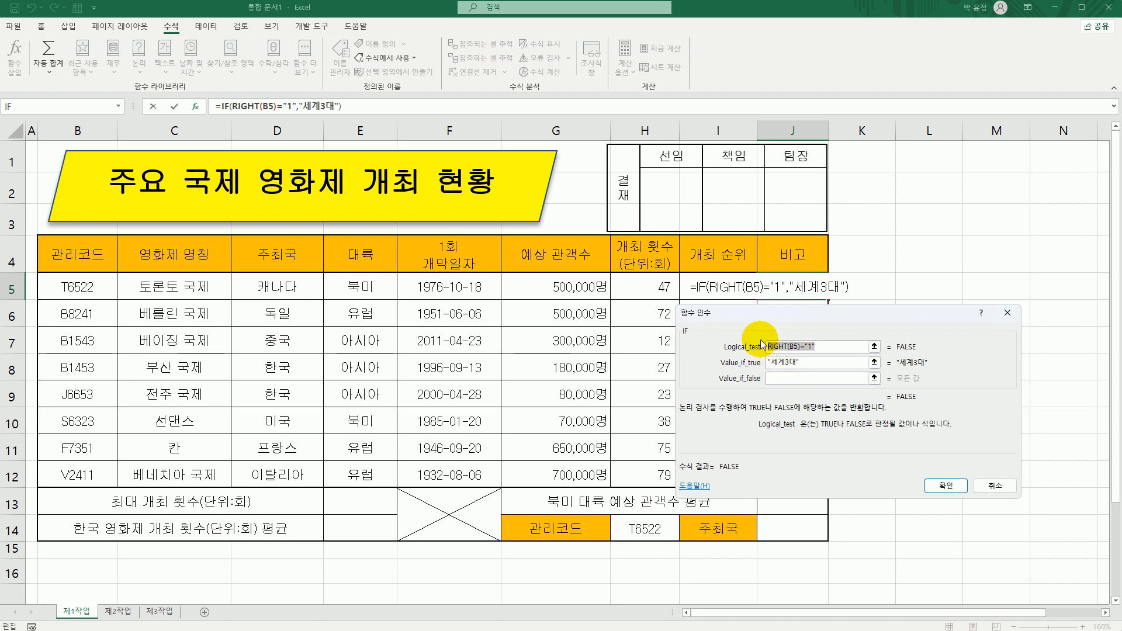
{"action": "left_click", "coordinate": [787, 383]}
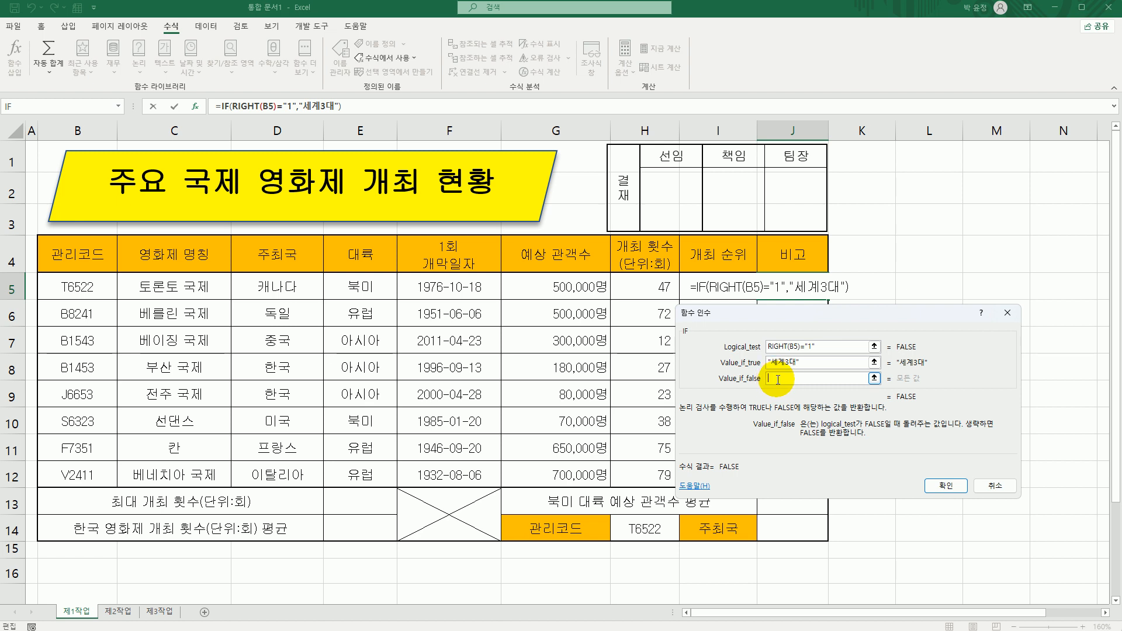
{"action": "left_click", "coordinate": [118, 107]}
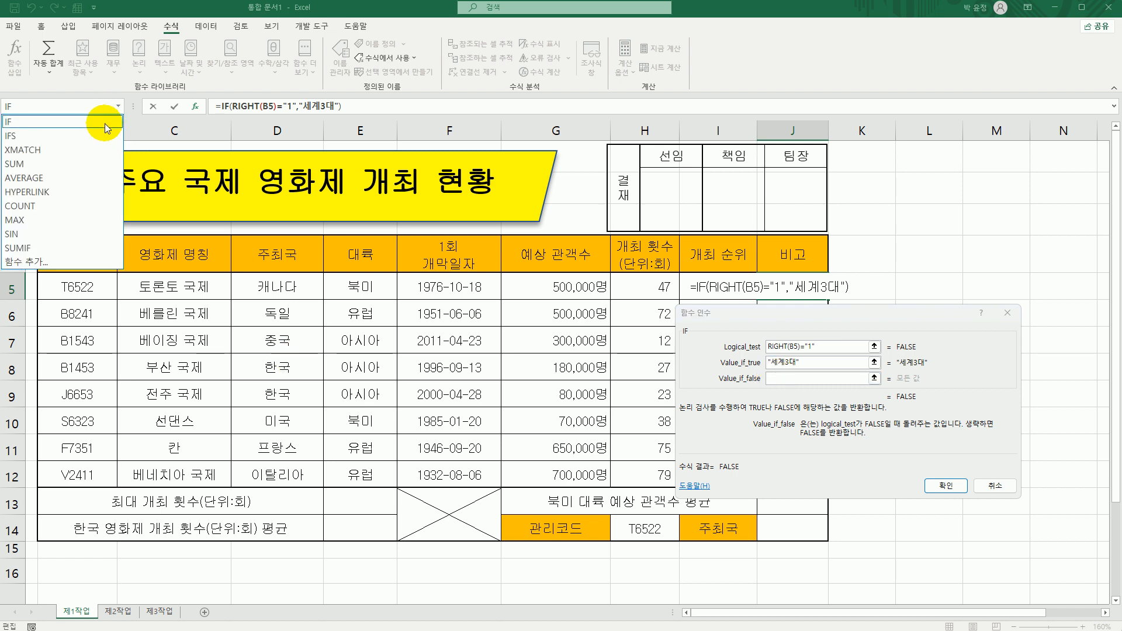
{"action": "left_click", "coordinate": [104, 123]}
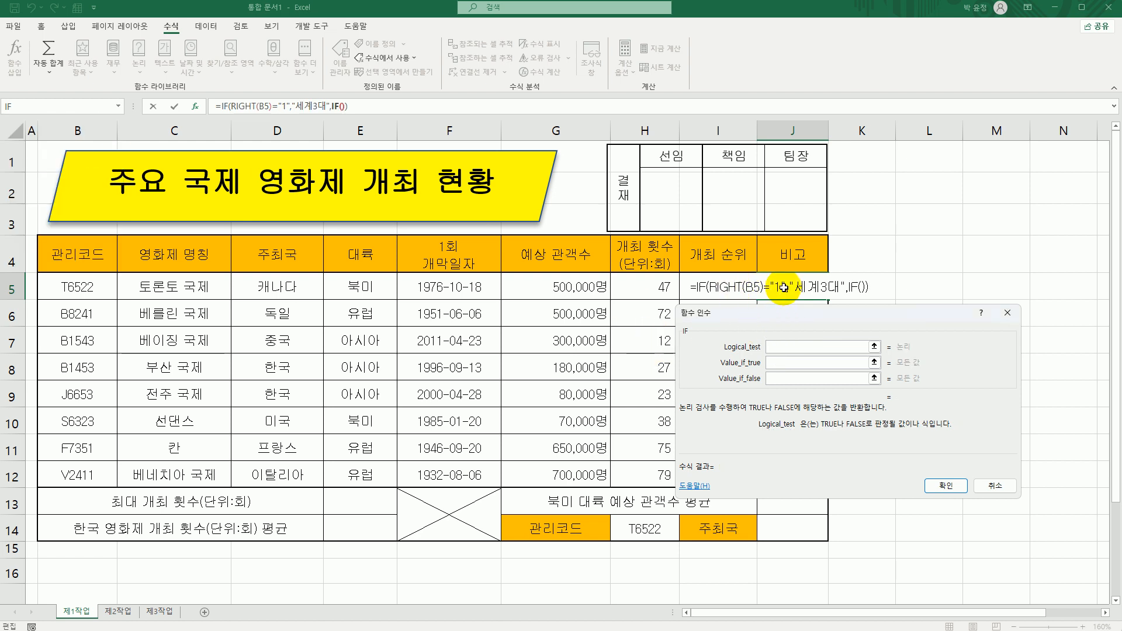
{"action": "left_click", "coordinate": [785, 345]}
{"action": "key", "text": "ctrl+v"}
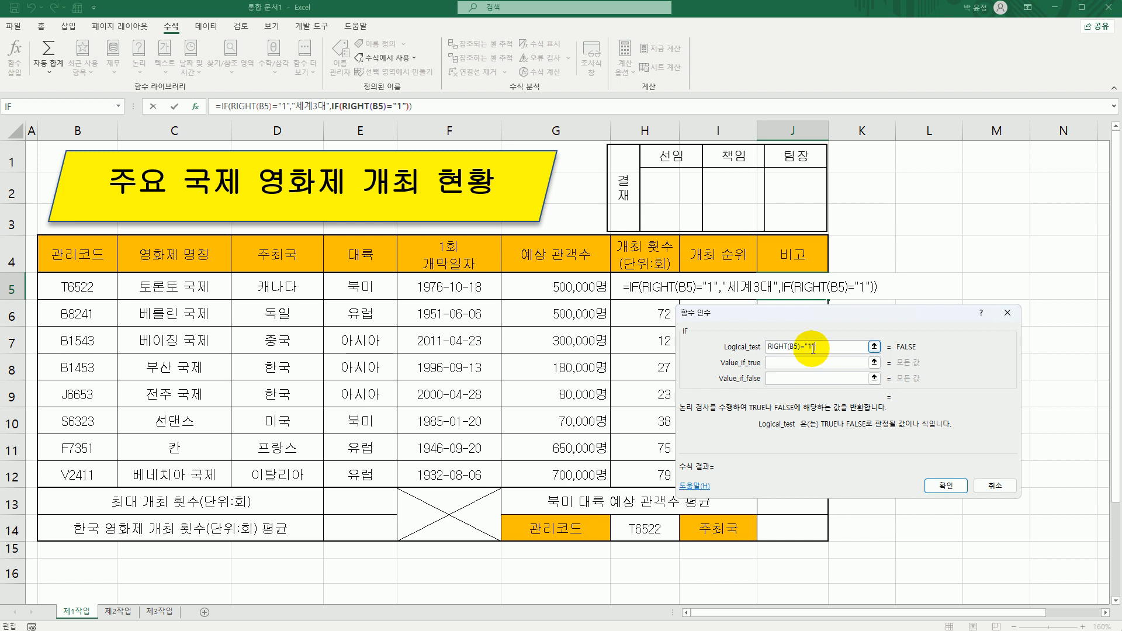
{"action": "type", "text": "2"}
Step: Complete the nested IF with 세계4대 if true and "" if false, and fill J5 down to J12 without formatting
{"action": "left_click", "coordinate": [814, 362]}
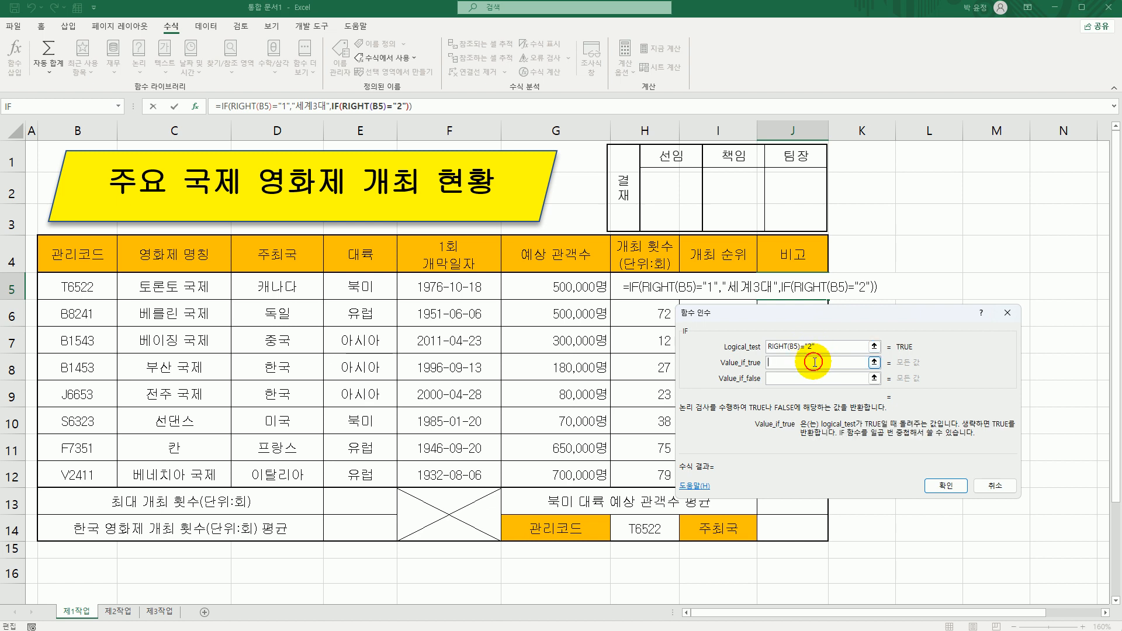
{"action": "type", "text": "세계4"}
{"action": "type", "text": "대"}
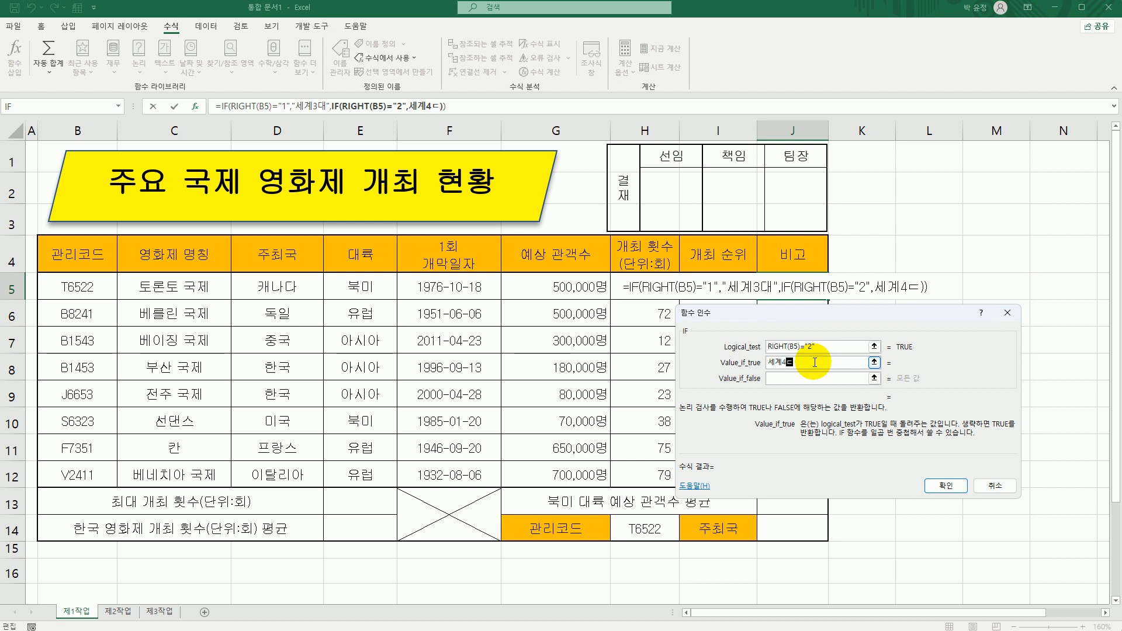
{"action": "key", "text": "Tab"}
{"action": "type", "text": "\"\""}
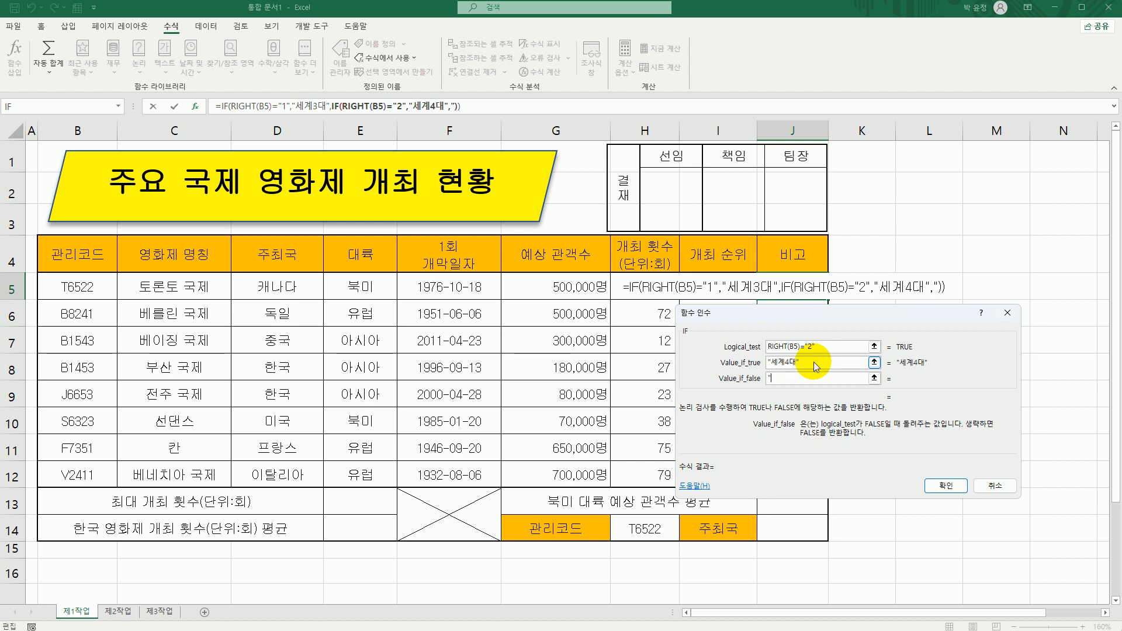
{"action": "left_click", "coordinate": [939, 486]}
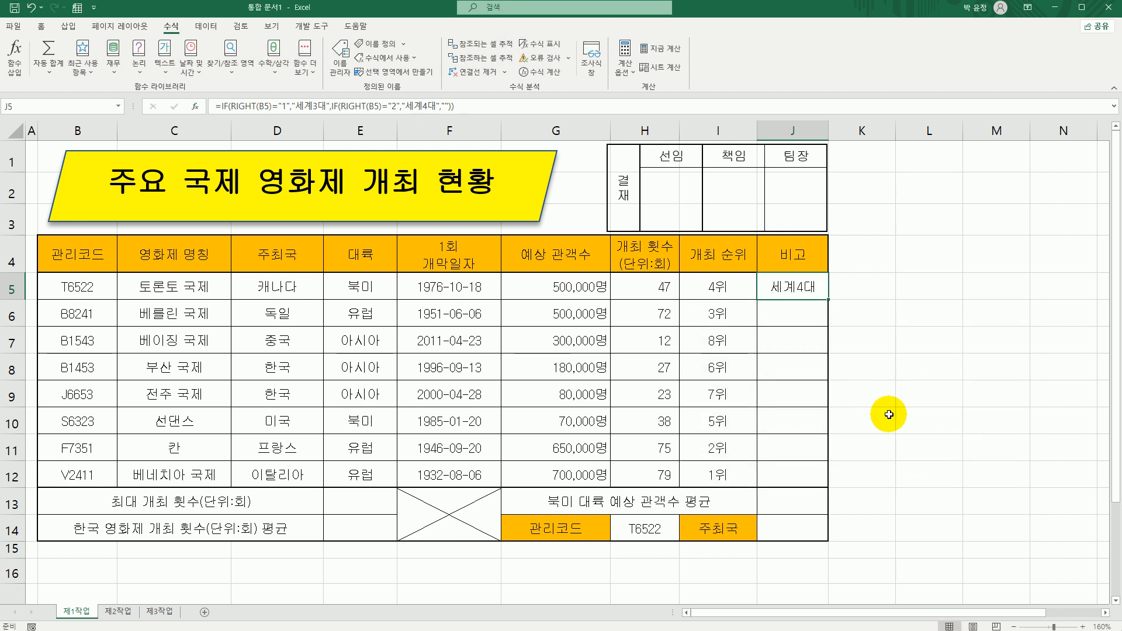
{"action": "left_click_drag", "start_coordinate": [827, 299], "coordinate": [798, 479]}
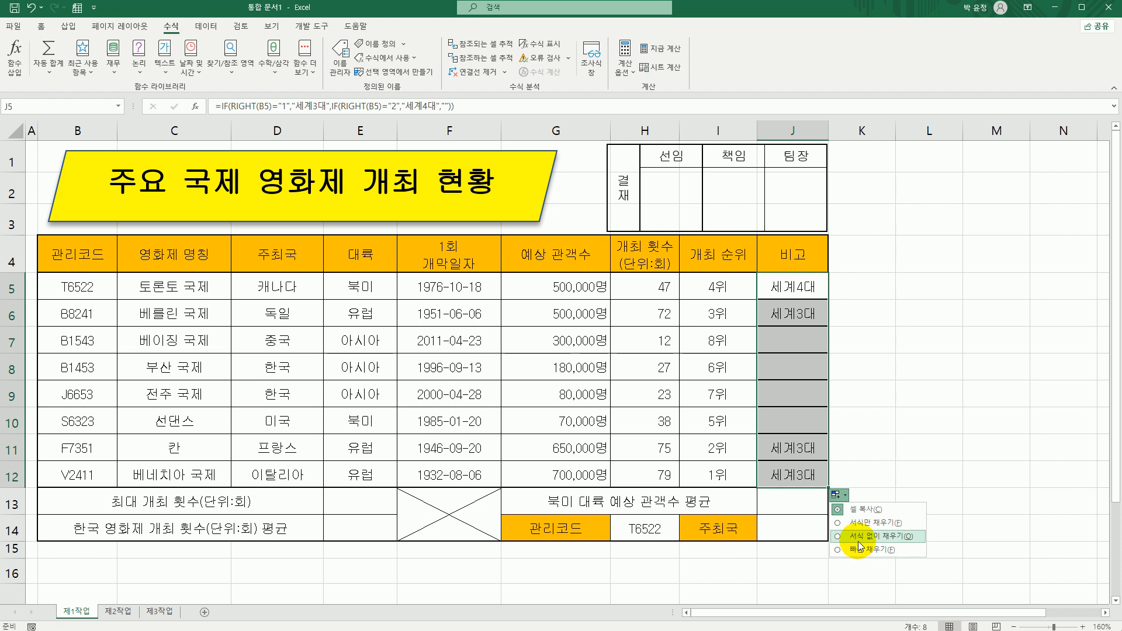
{"action": "left_click", "coordinate": [858, 541]}
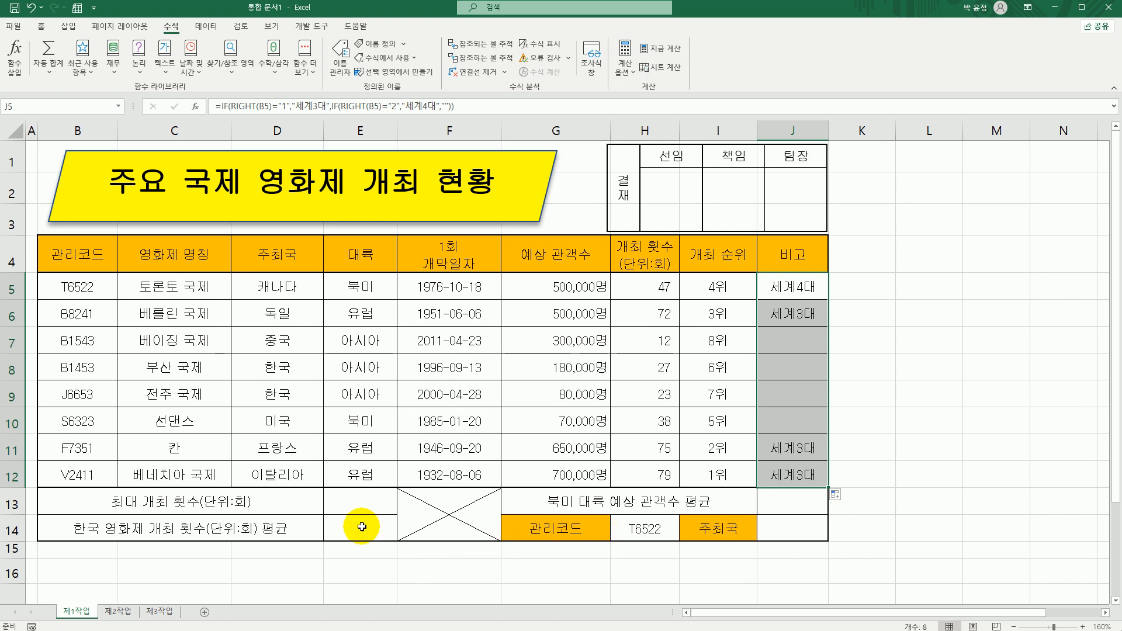
Step: Enter =MAX(H5:H12) in E13 for the maximum number of festival editions
{"action": "left_click", "coordinate": [355, 506]}
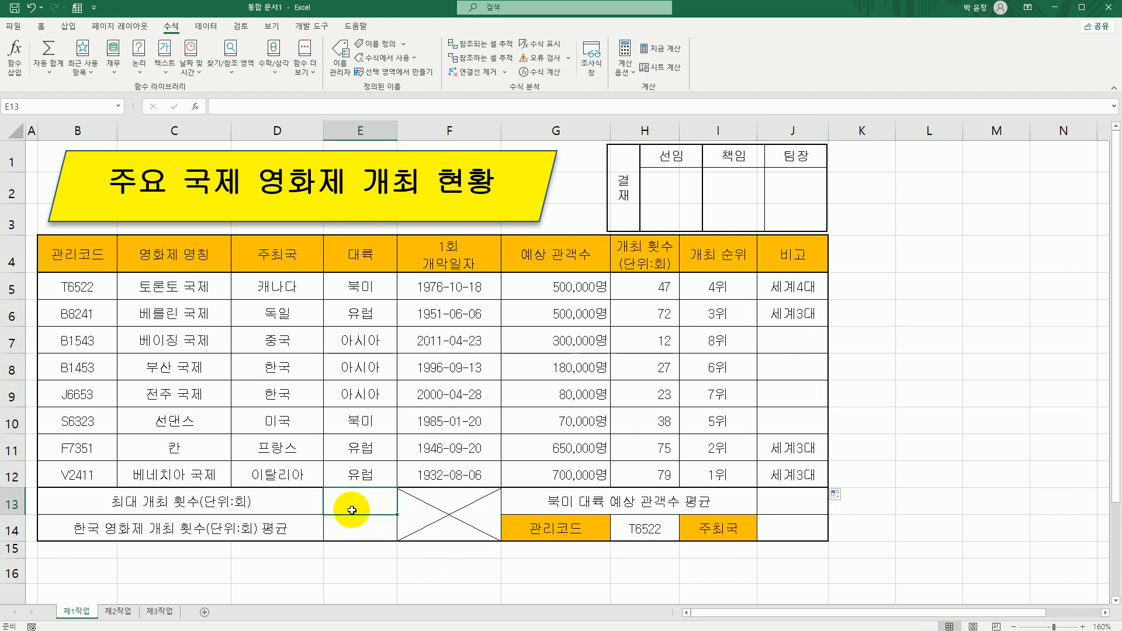
{"action": "type", "text": "=m"}
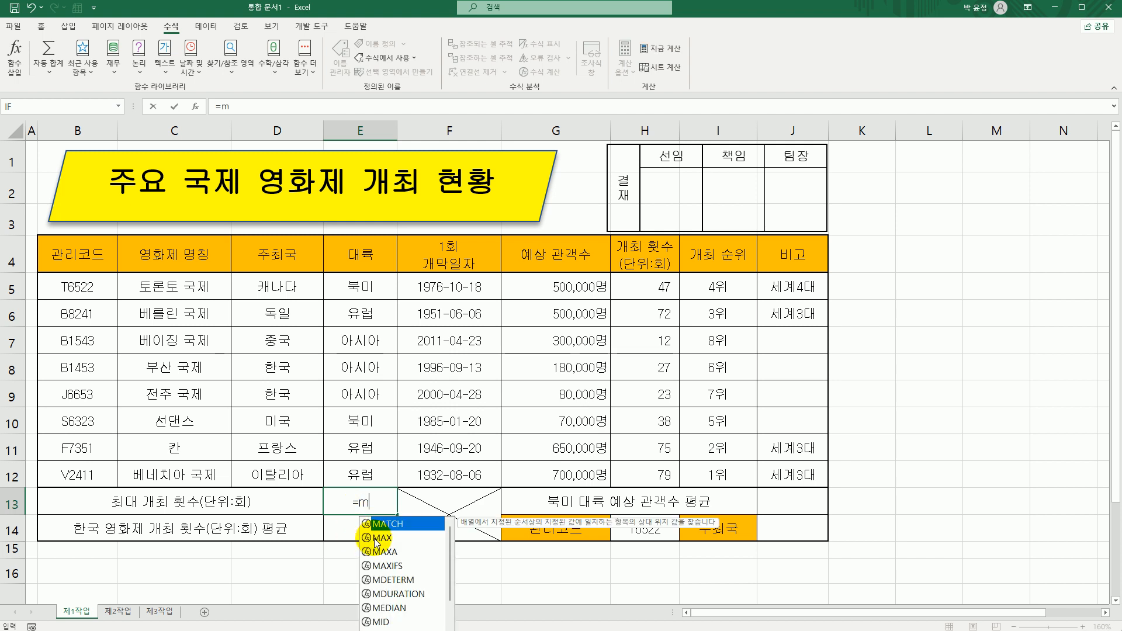
{"action": "double_click", "coordinate": [381, 538]}
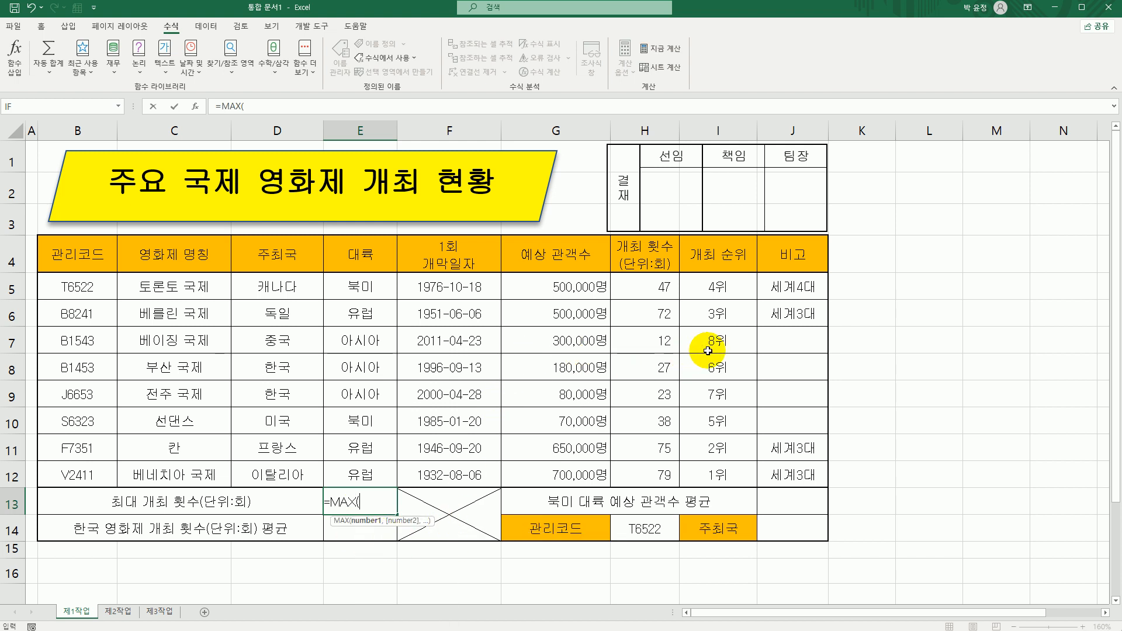
{"action": "left_click_drag", "start_coordinate": [661, 292], "coordinate": [656, 465]}
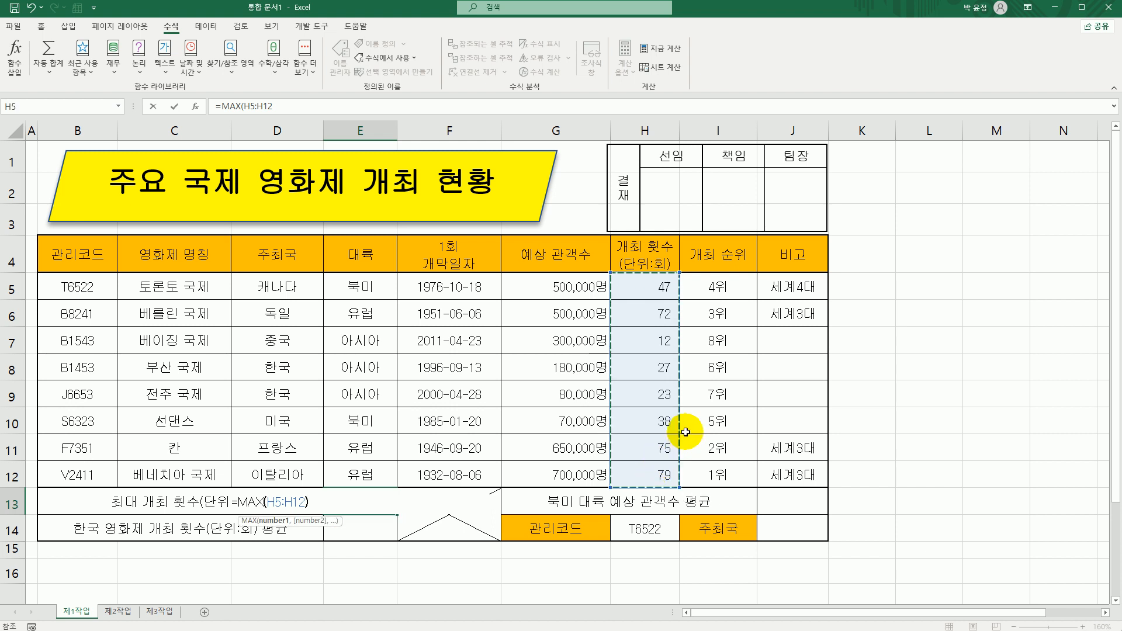
{"action": "key", "text": "Return"}
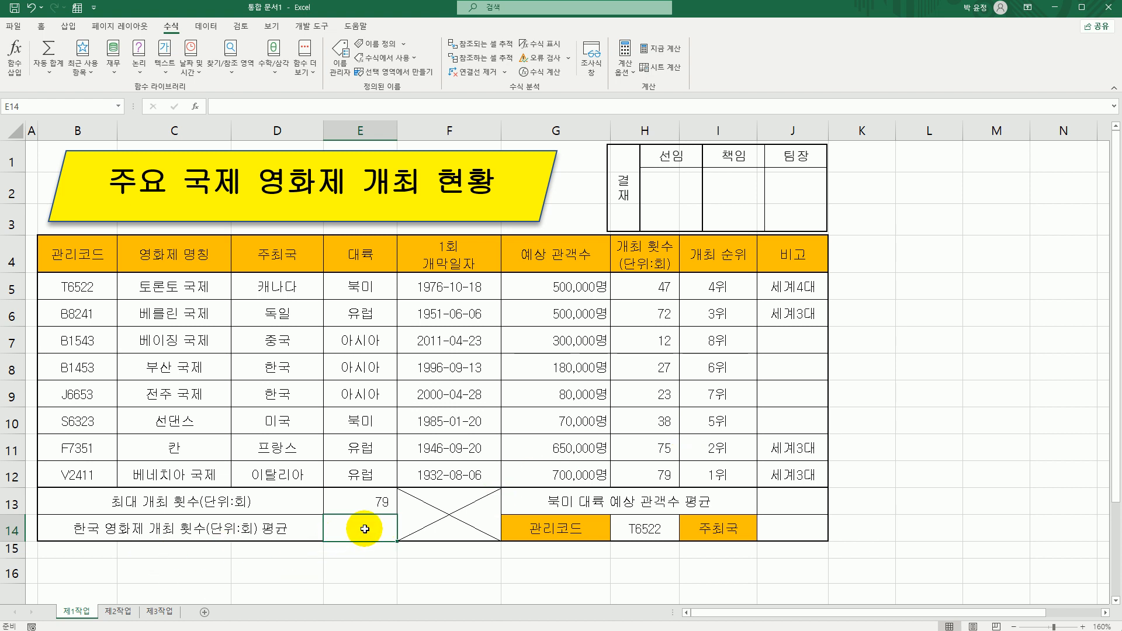
Step: Begin a SUMIF function in E14 with the named range 주최국 as the range and D8 as the criteria
{"action": "type", "text": "="}
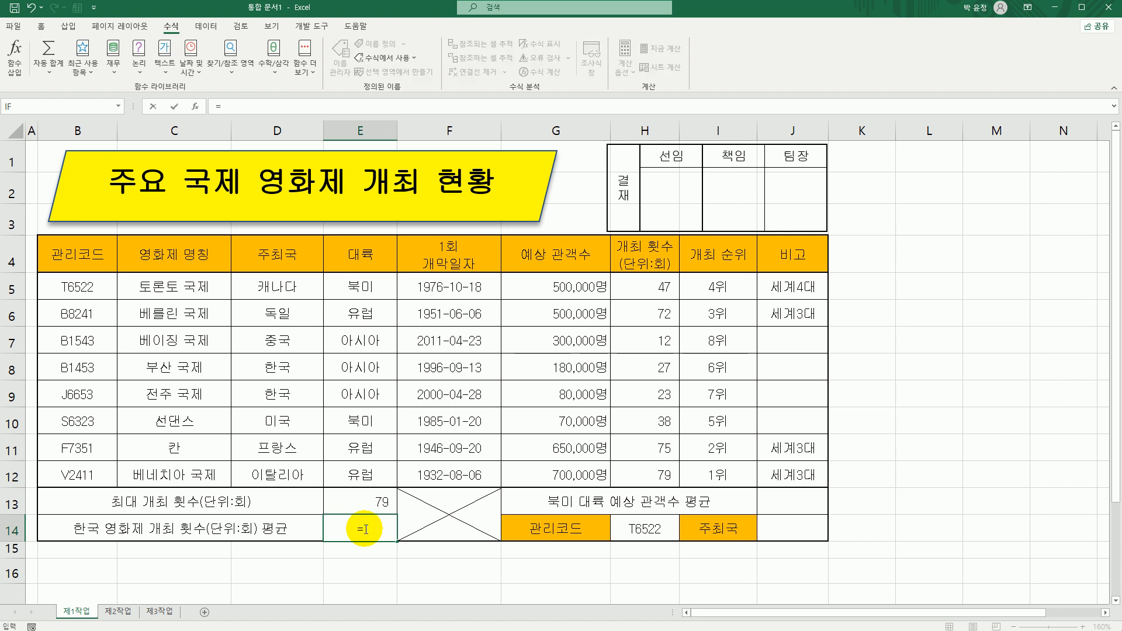
{"action": "type", "text": "sum"}
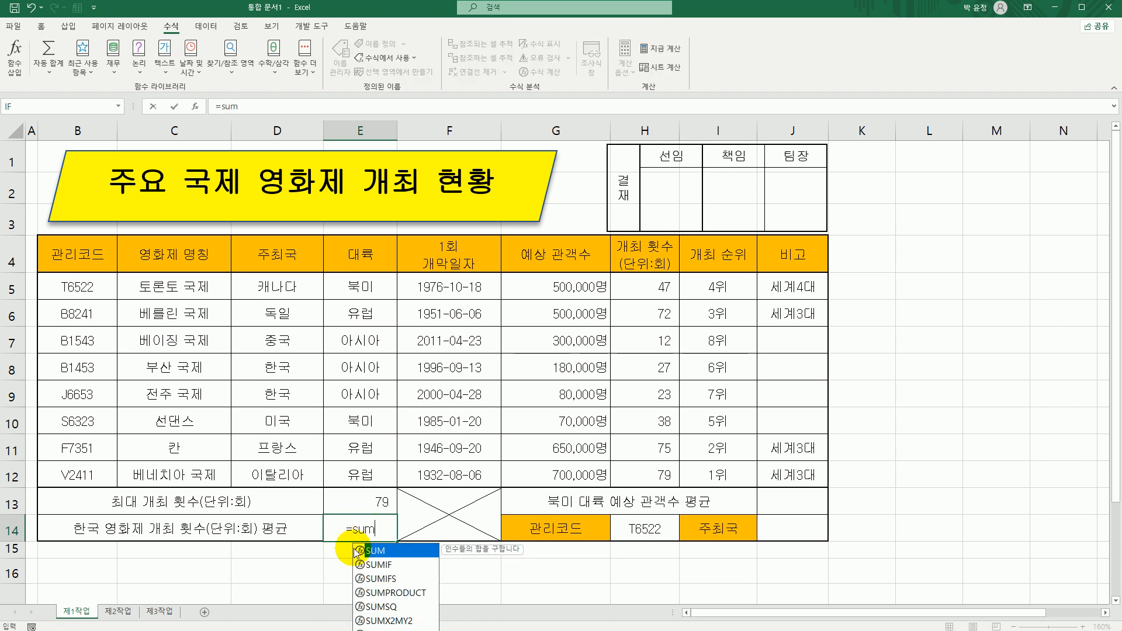
{"action": "double_click", "coordinate": [378, 565]}
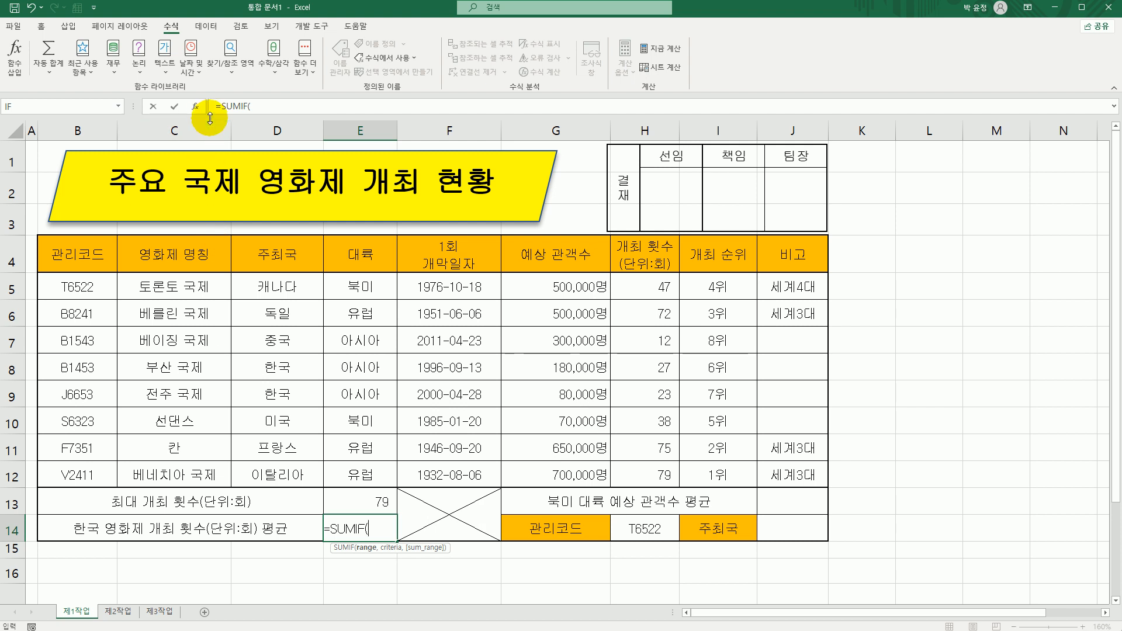
{"action": "left_click", "coordinate": [196, 106]}
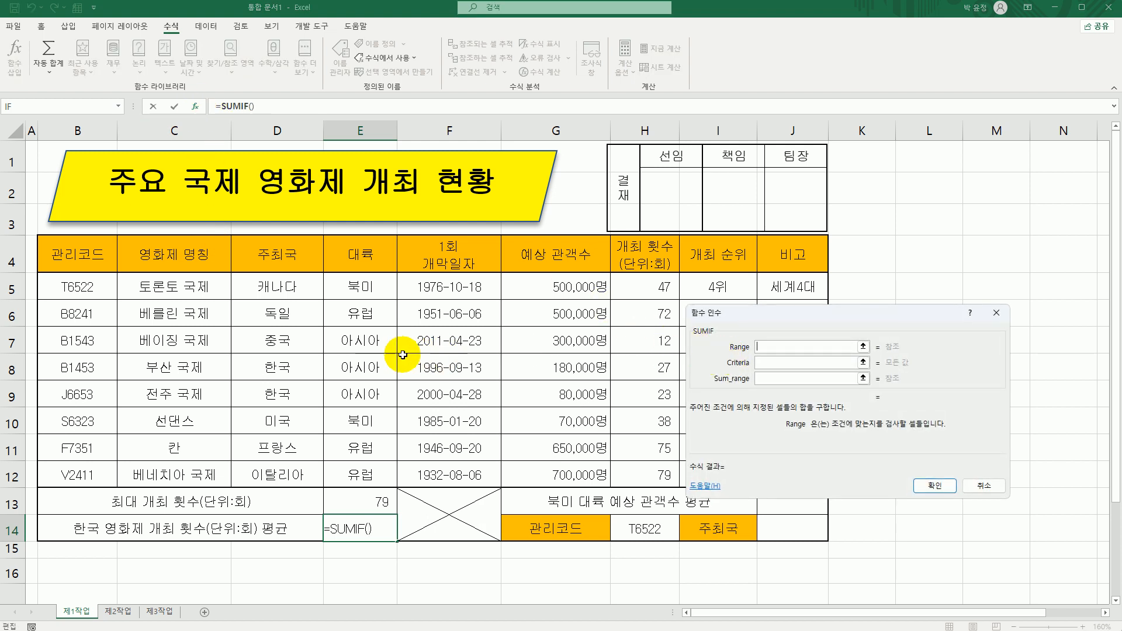
{"action": "left_click_drag", "start_coordinate": [272, 289], "coordinate": [282, 485]}
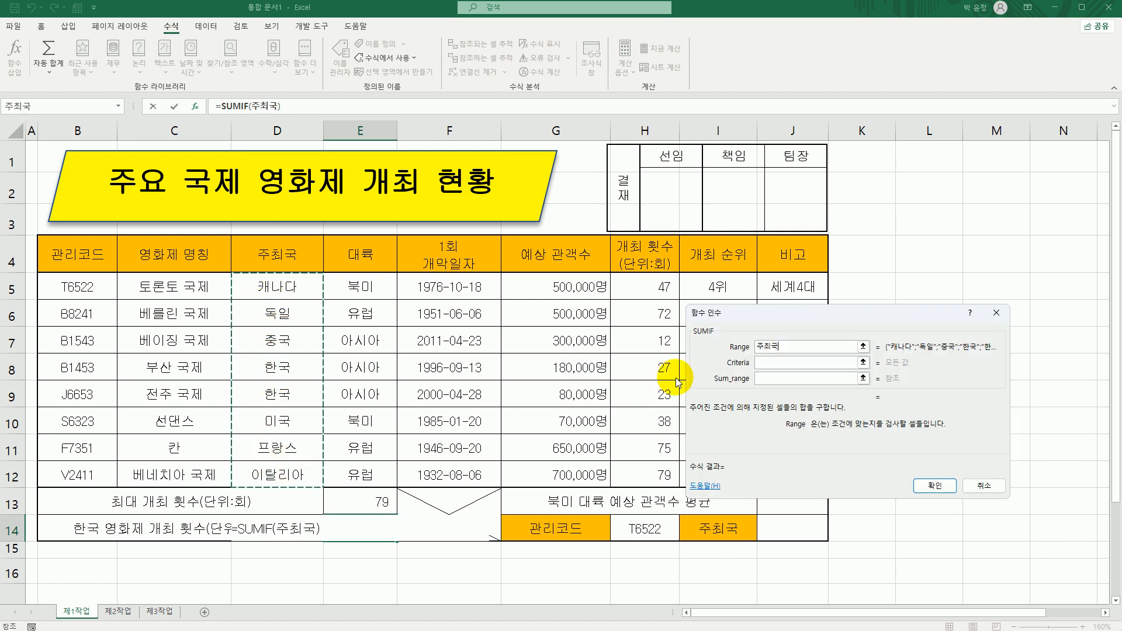
{"action": "left_click", "coordinate": [768, 364]}
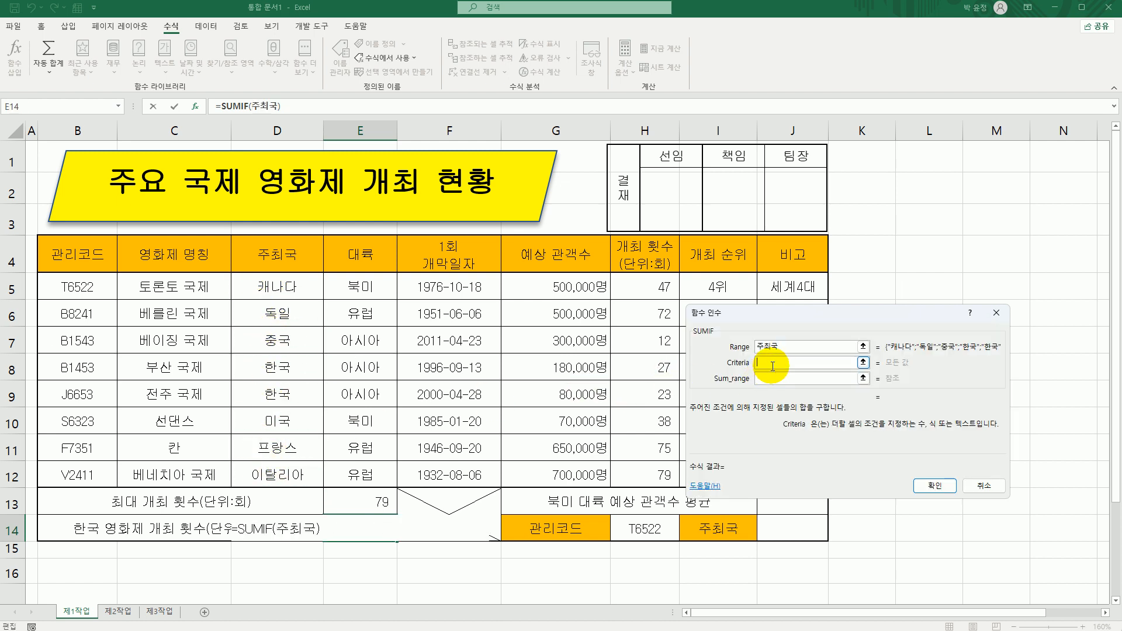
{"action": "left_click", "coordinate": [286, 372]}
{"action": "left_click_drag", "start_coordinate": [781, 321], "coordinate": [745, 306]}
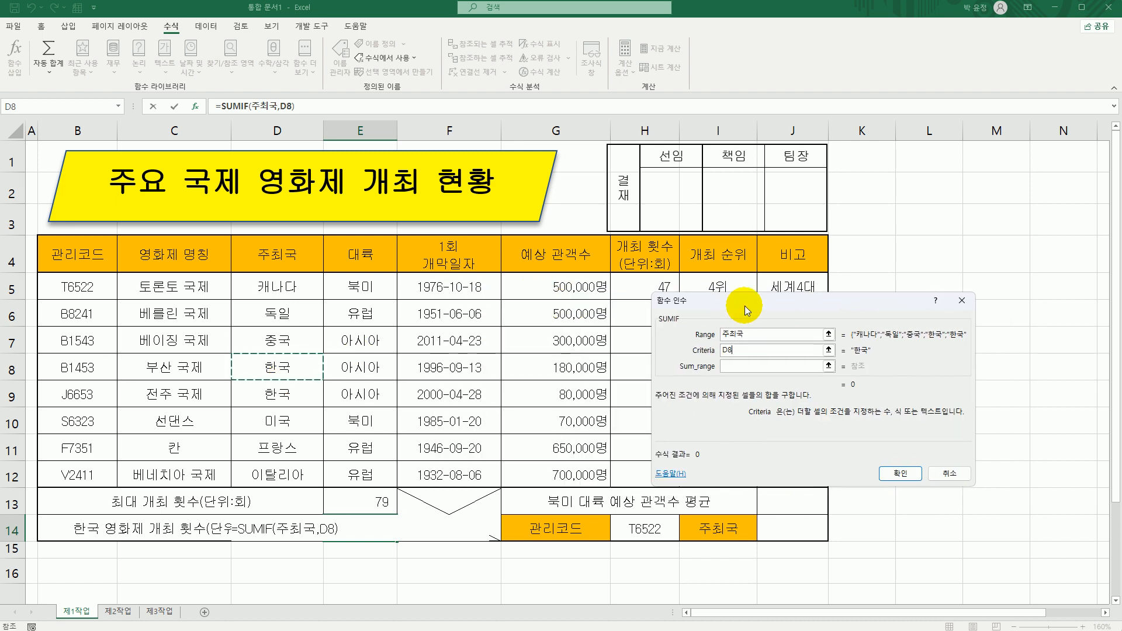
Step: Set the SUMIF function's sum range to H5:H12 and enter the formula in E14
{"action": "left_click", "coordinate": [741, 366]}
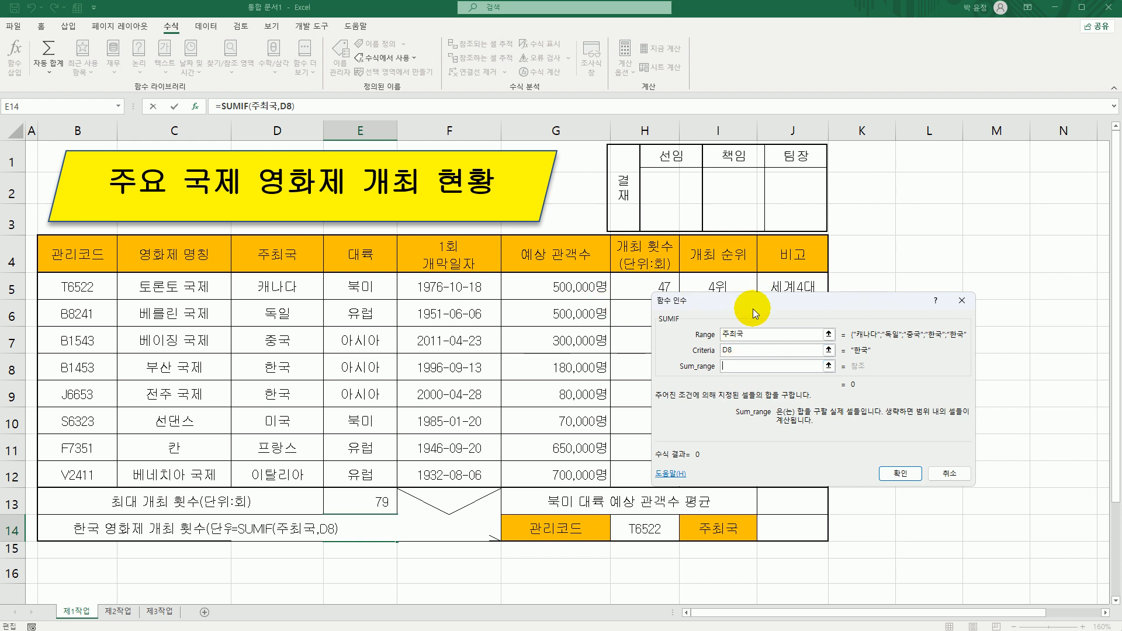
{"action": "left_click_drag", "start_coordinate": [752, 308], "coordinate": [800, 297]}
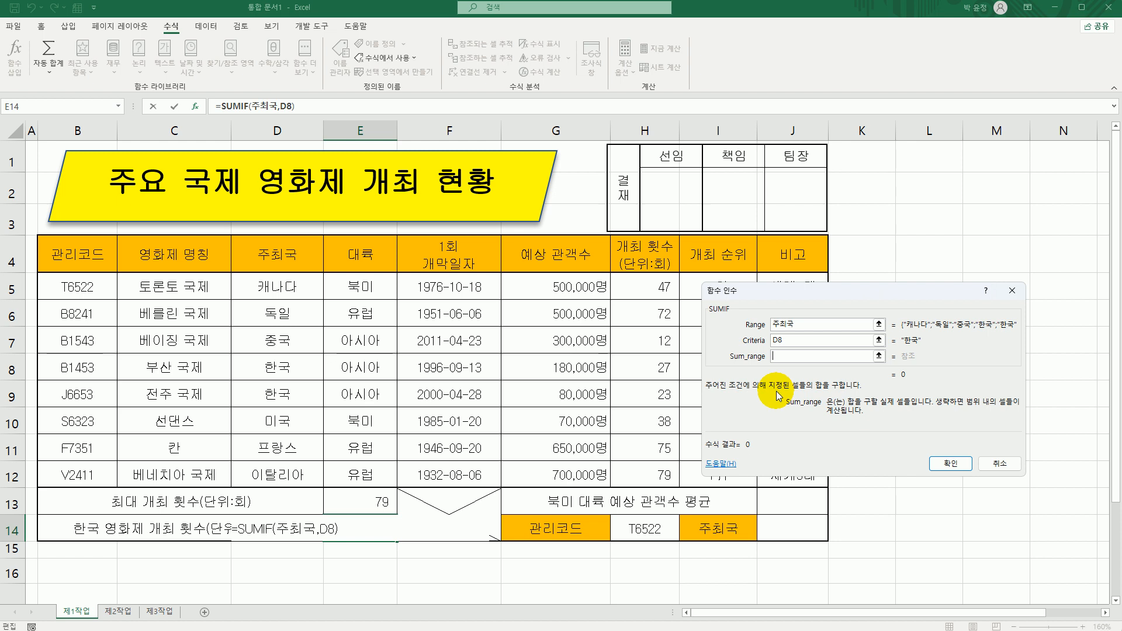
{"action": "left_click_drag", "start_coordinate": [657, 288], "coordinate": [659, 474]}
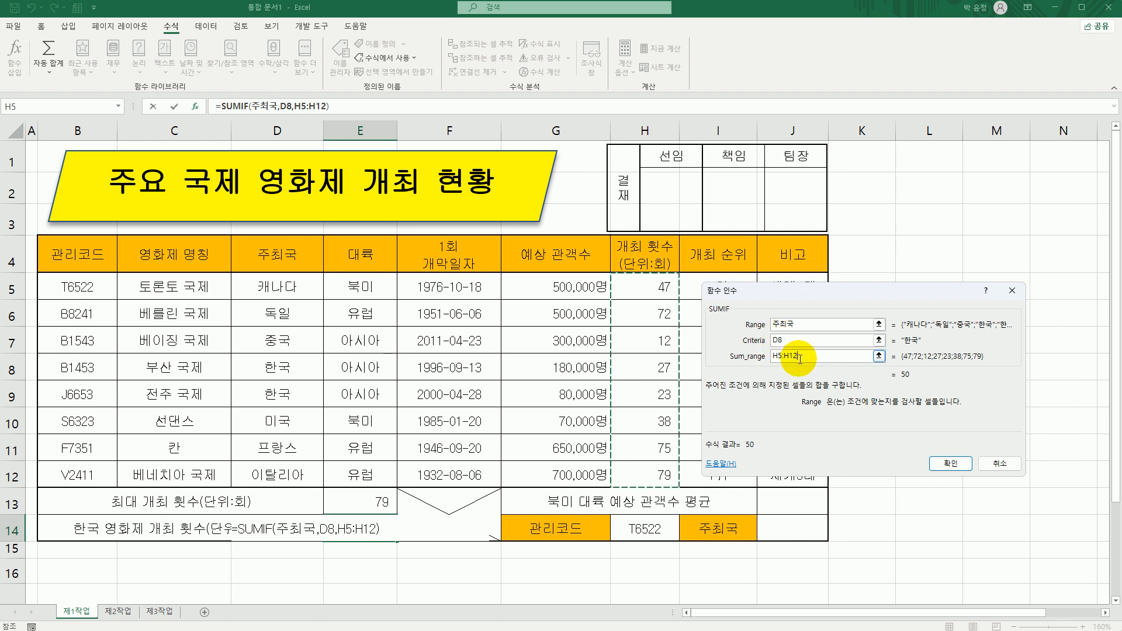
{"action": "left_click", "coordinate": [950, 463]}
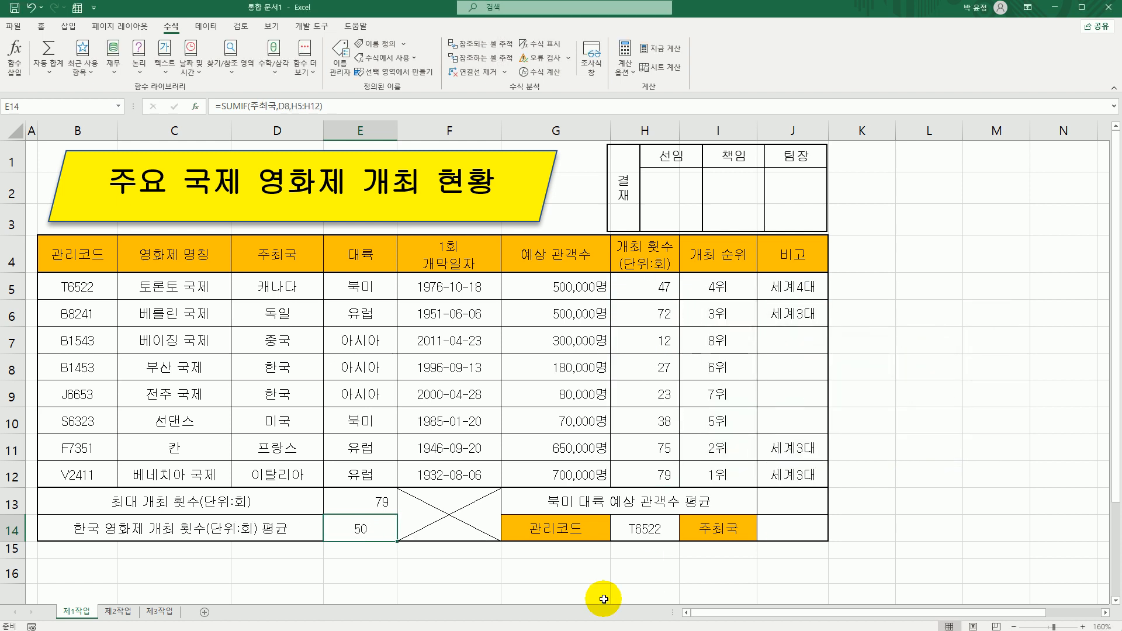
Step: Extend the E14 formula by dividing the SUMIF by COUNTIF(주최국,D8) to average the Korean festival editions
{"action": "double_click", "coordinate": [387, 533]}
{"action": "left_click", "coordinate": [389, 532]}
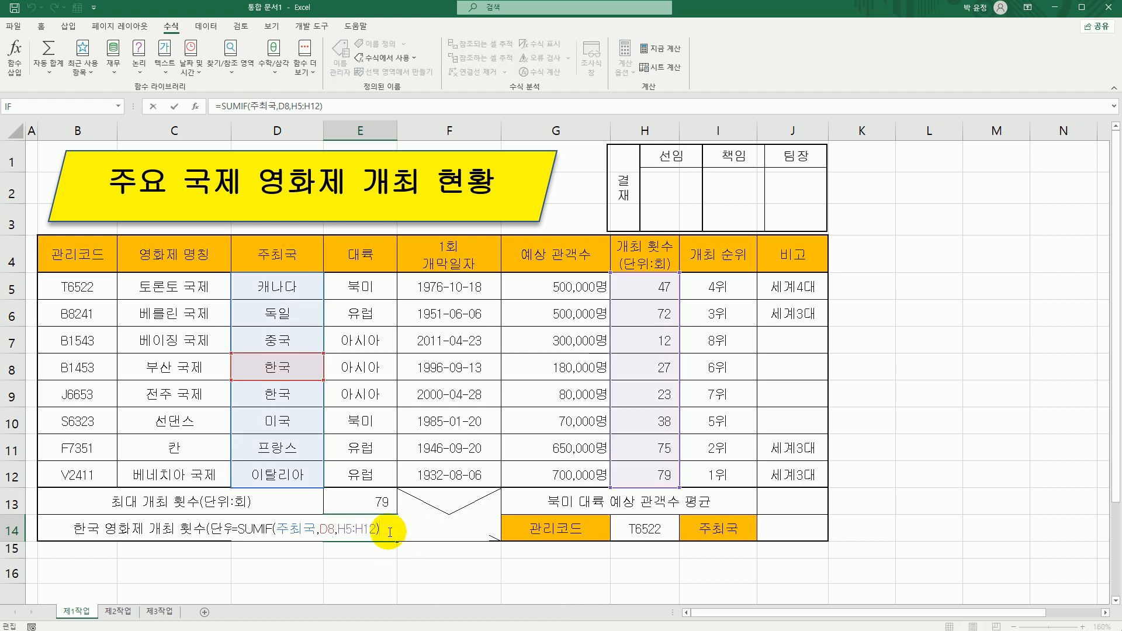
{"action": "type", "text": "/coun"}
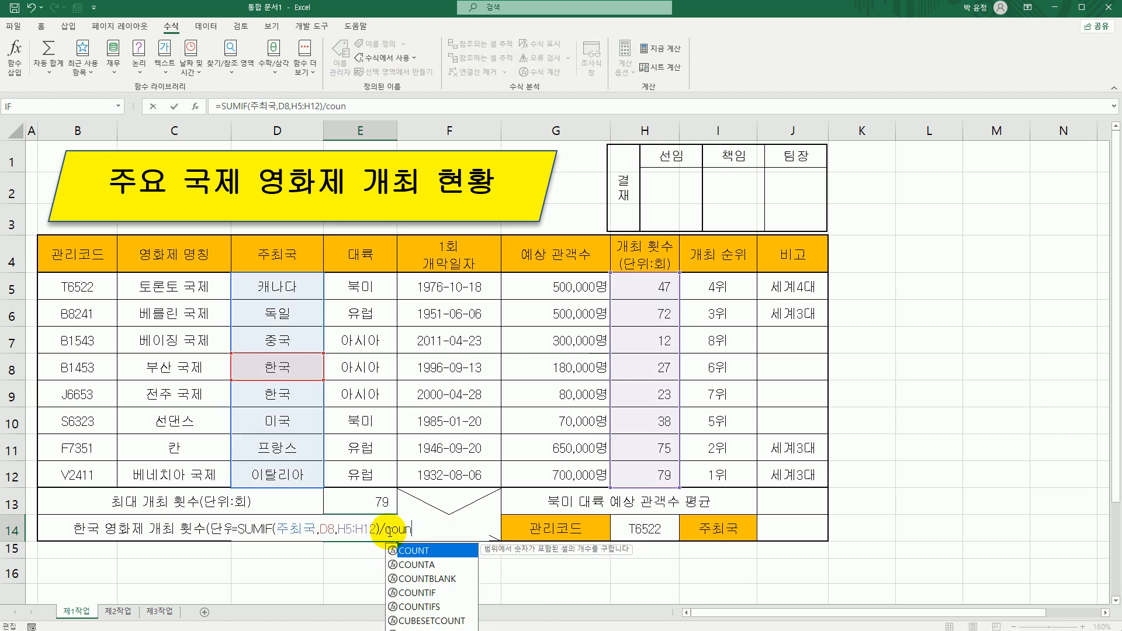
{"action": "double_click", "coordinate": [418, 593]}
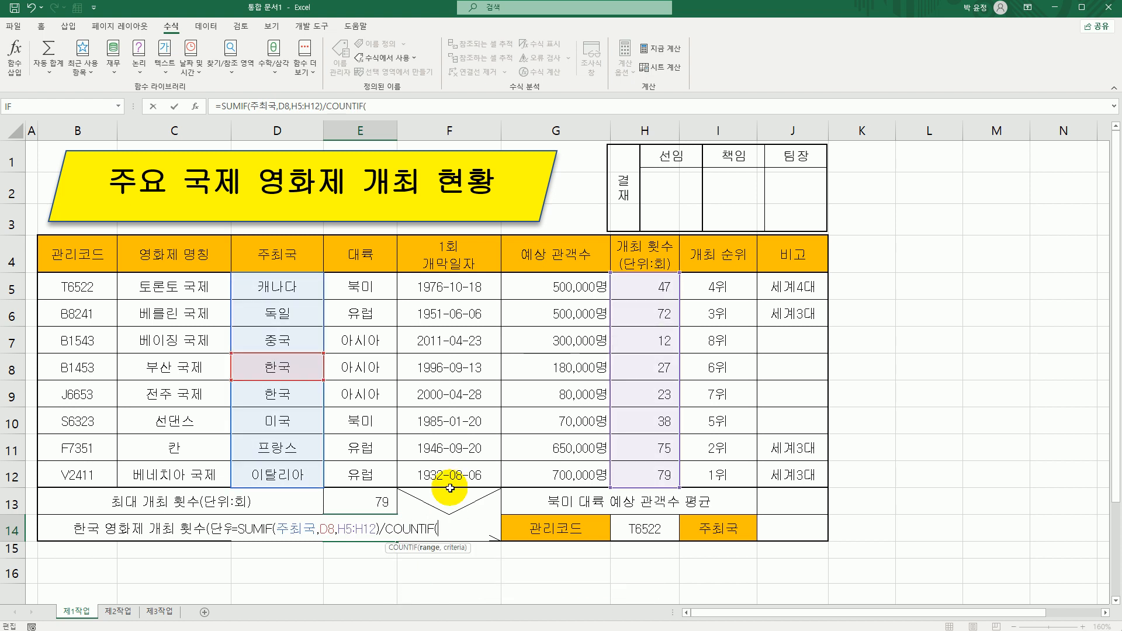
{"action": "left_click", "coordinate": [196, 106]}
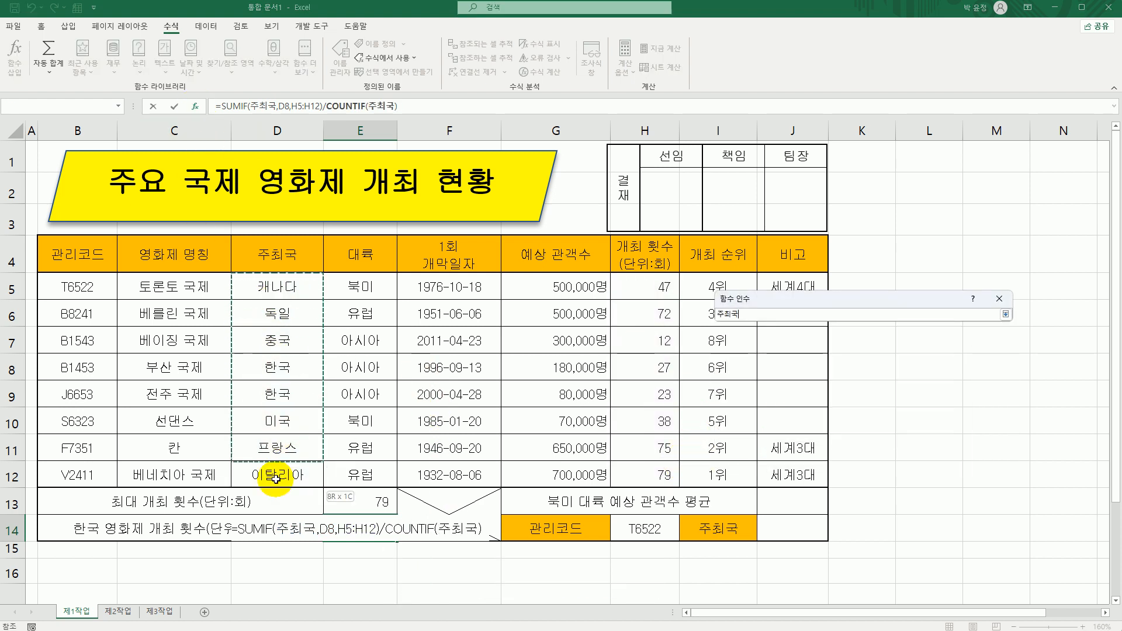
{"action": "left_click_drag", "start_coordinate": [268, 286], "coordinate": [275, 470]}
{"action": "left_click", "coordinate": [789, 349]}
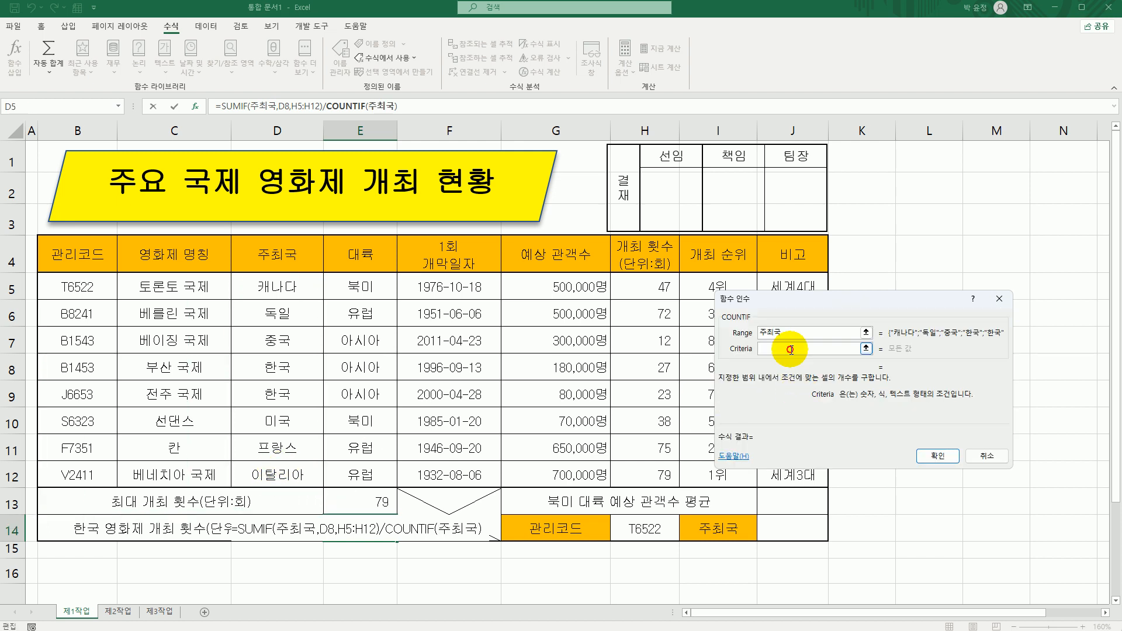
{"action": "left_click", "coordinate": [278, 367]}
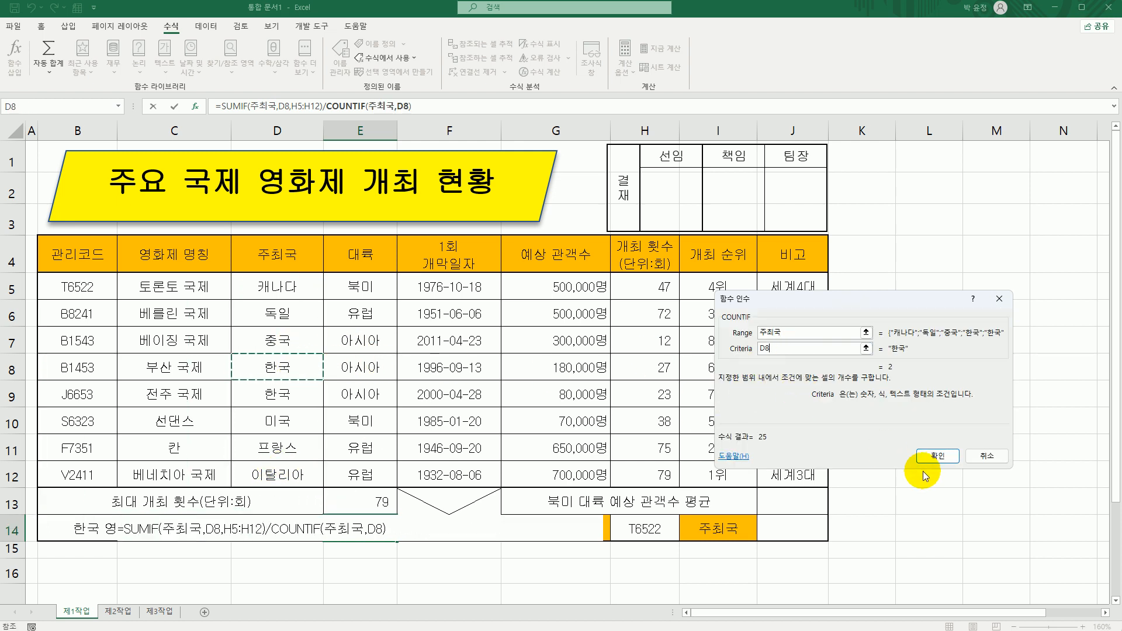
{"action": "left_click", "coordinate": [933, 456]}
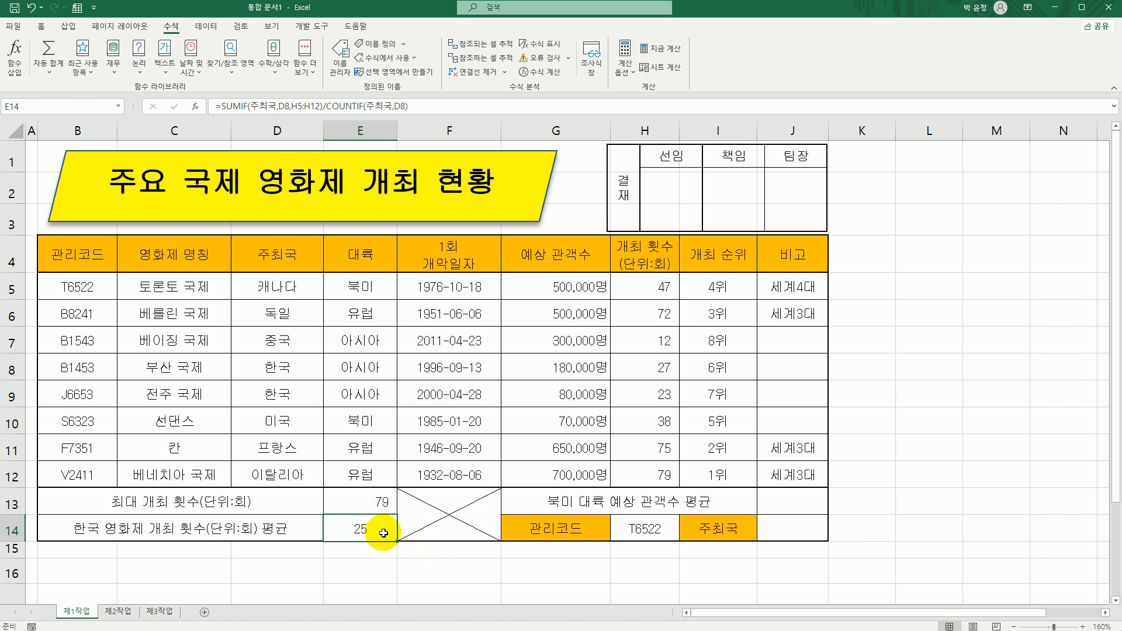
Step: Begin a DAVERAGE function in J13 with B4:H12 as the database for the North American expected audience average
{"action": "left_click", "coordinate": [783, 509]}
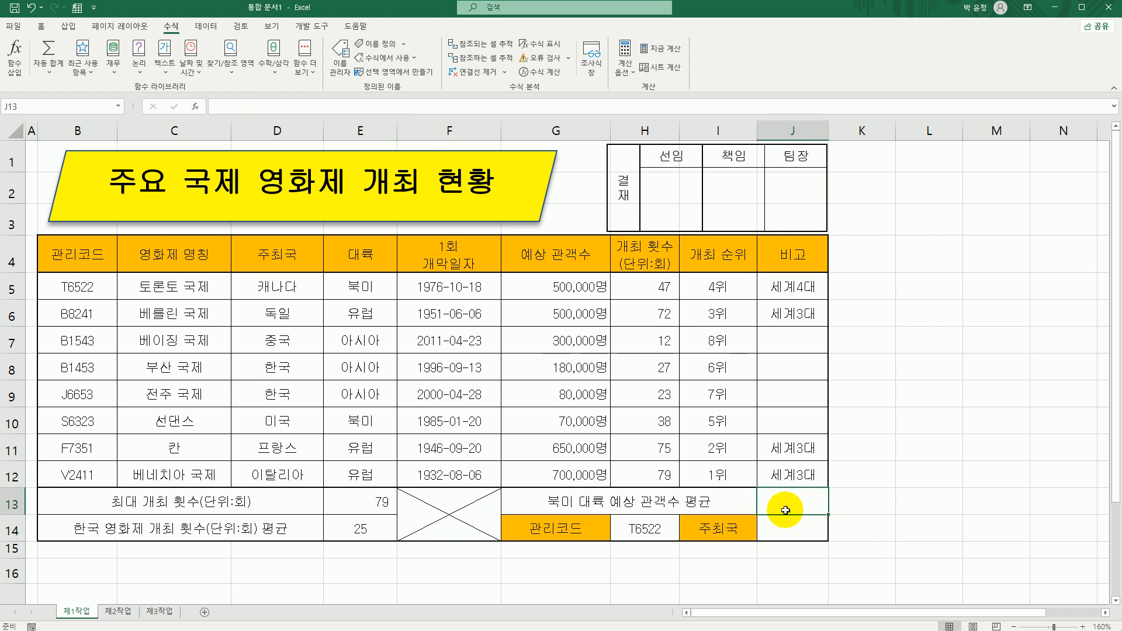
{"action": "type", "text": "=ㅇ"}
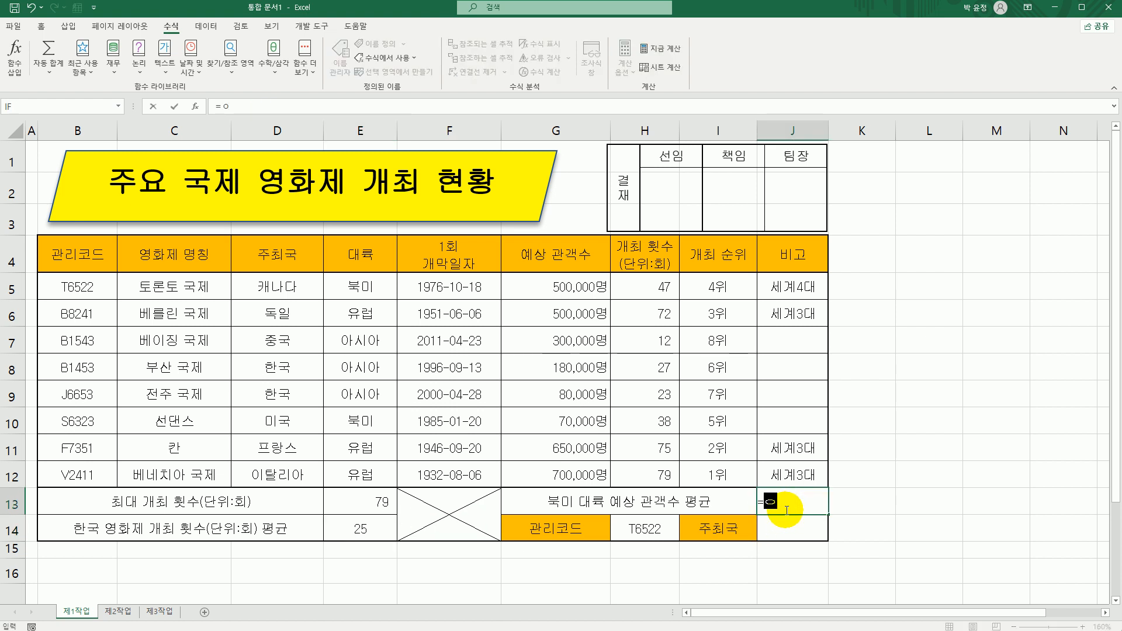
{"action": "key", "text": "BackSpace"}
{"action": "type", "text": "d"}
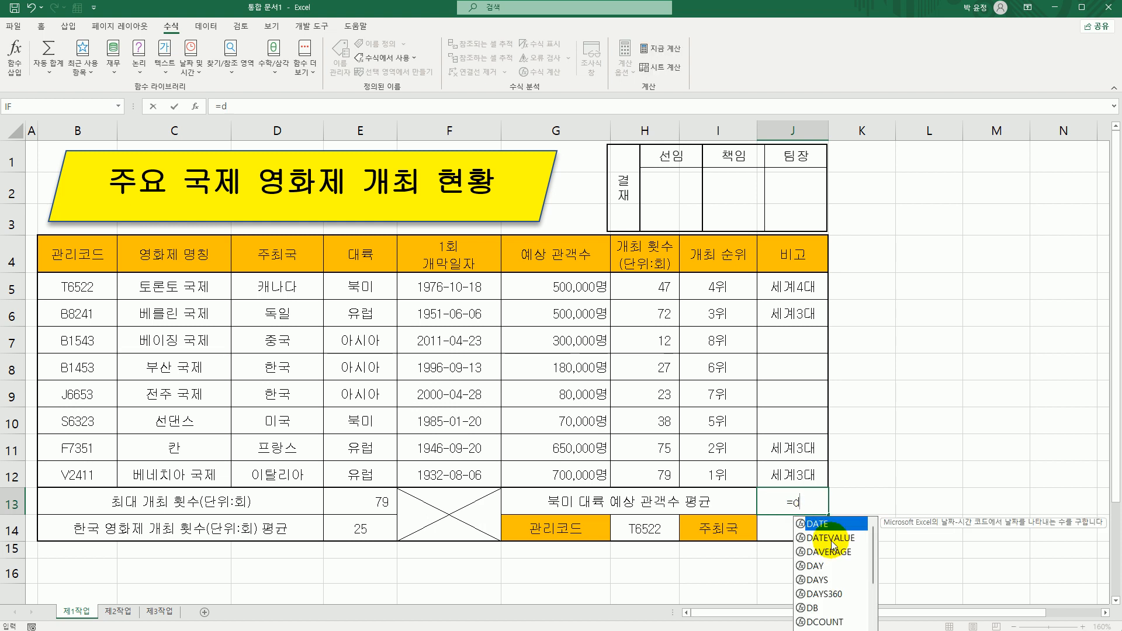
{"action": "double_click", "coordinate": [841, 553]}
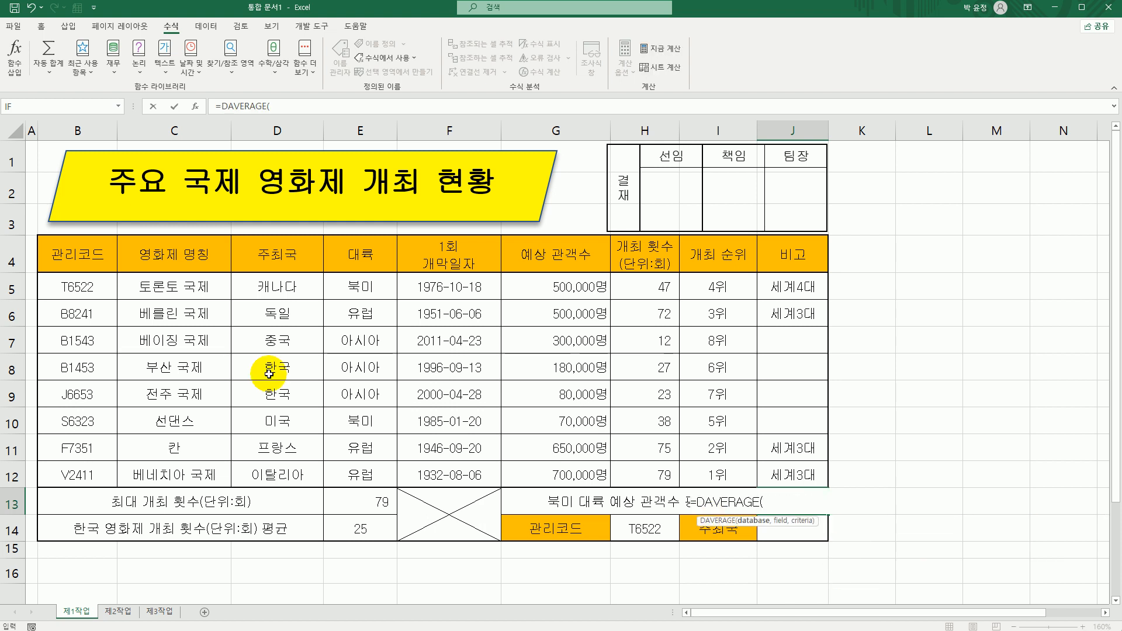
{"action": "left_click", "coordinate": [193, 107]}
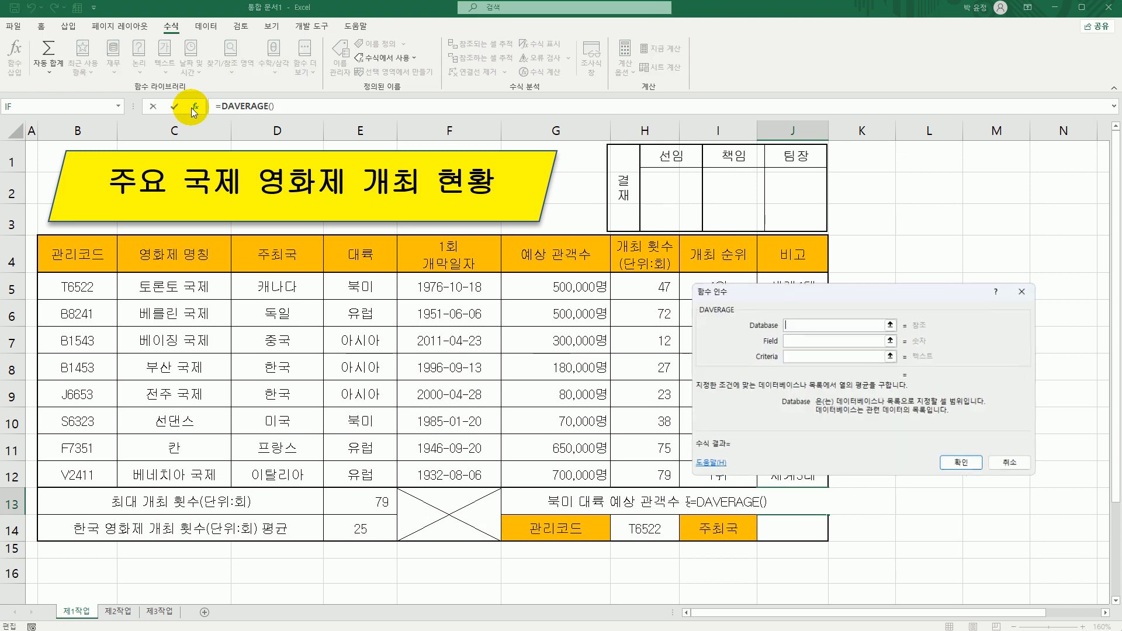
{"action": "left_click_drag", "start_coordinate": [88, 263], "coordinate": [624, 462]}
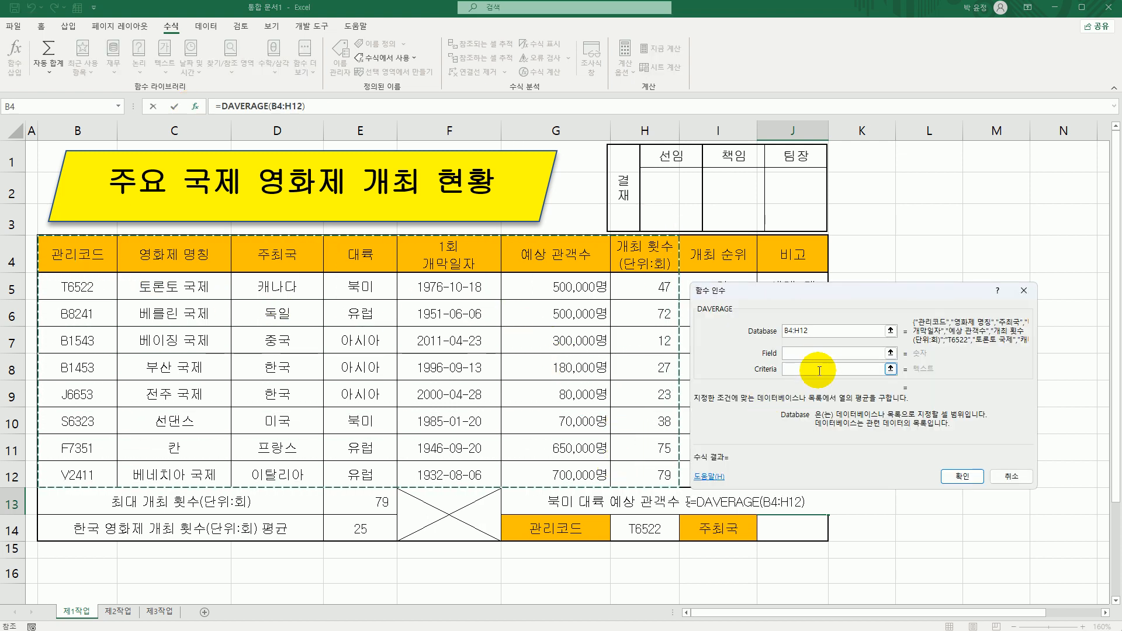
{"action": "left_click", "coordinate": [818, 354]}
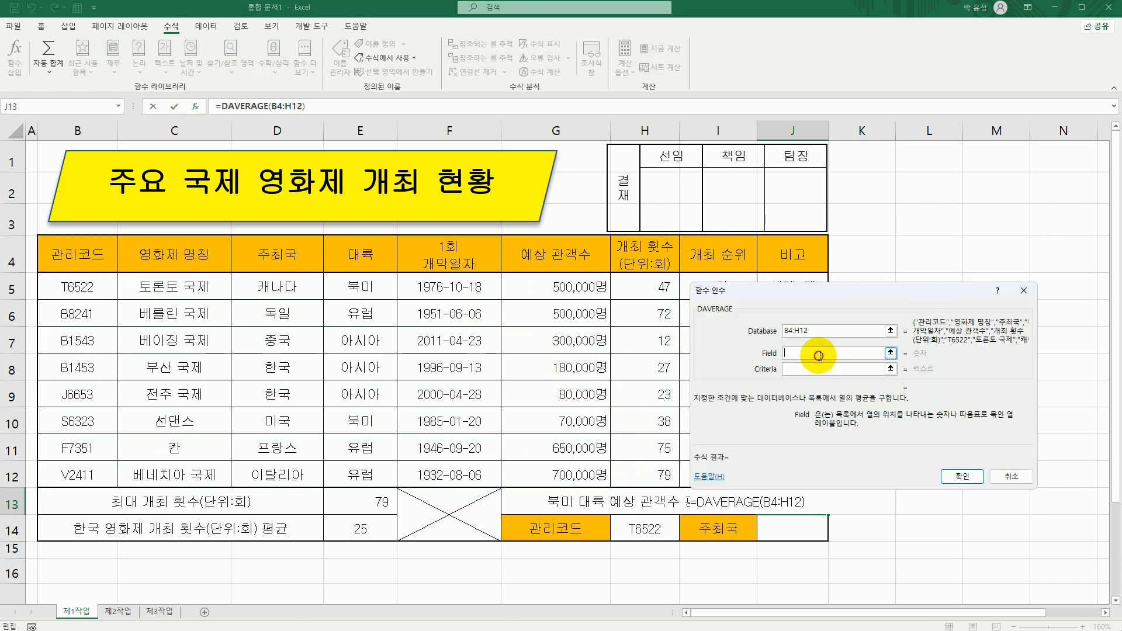
Step: Complete the DAVERAGE formula in J13 with G4 as the field and E4:E5 as the criteria
{"action": "left_click", "coordinate": [561, 254]}
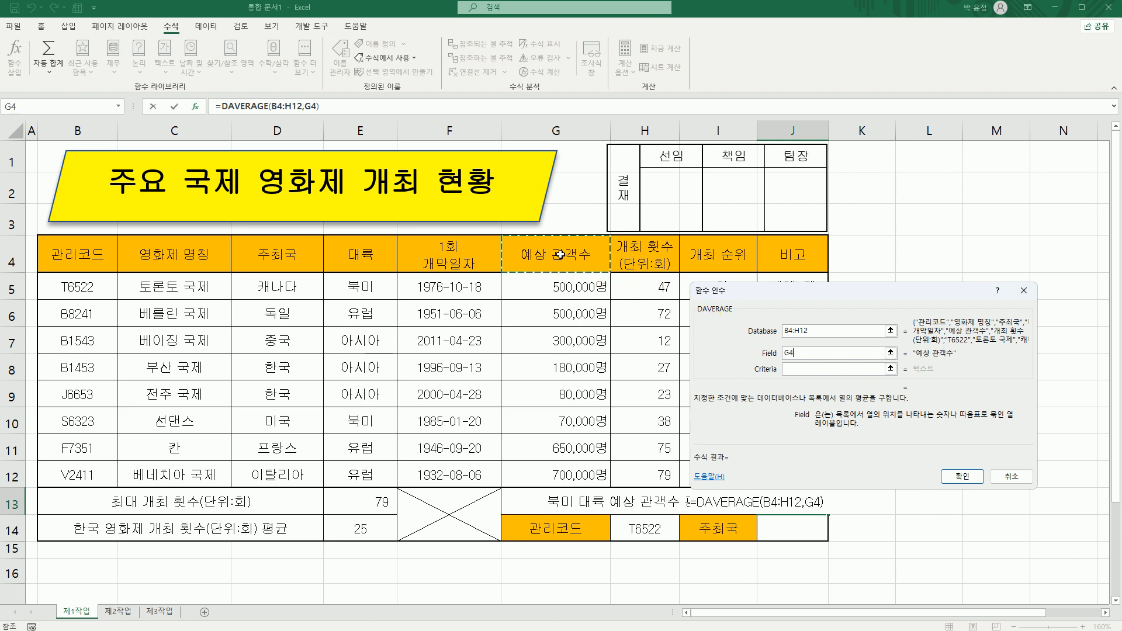
{"action": "left_click", "coordinate": [792, 369]}
{"action": "left_click_drag", "start_coordinate": [368, 255], "coordinate": [368, 287]}
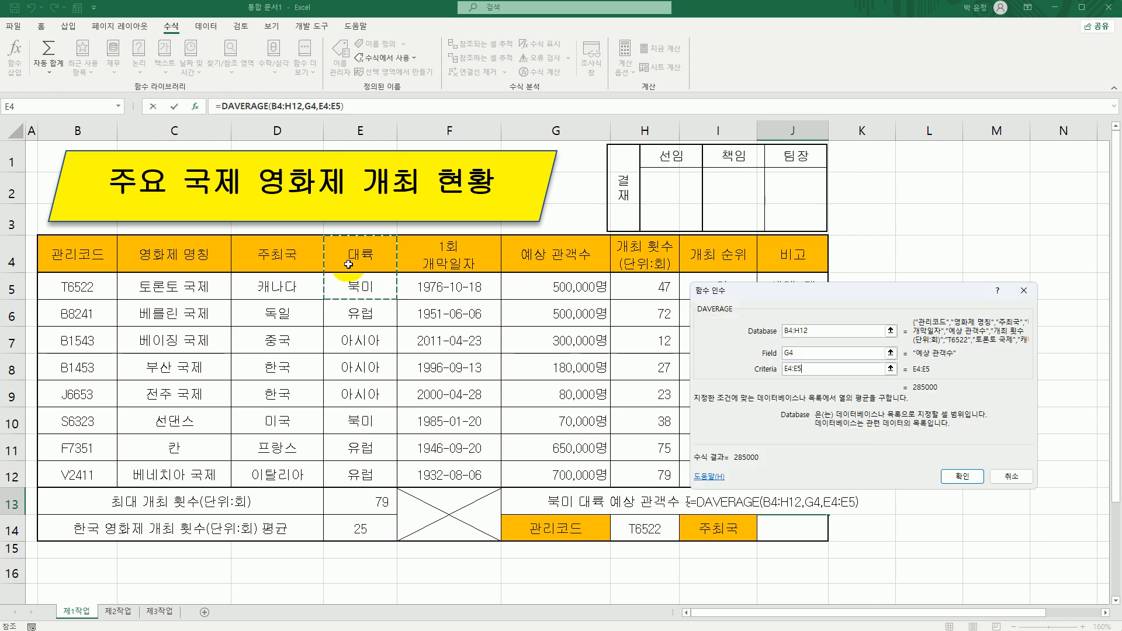
{"action": "left_click", "coordinate": [962, 476]}
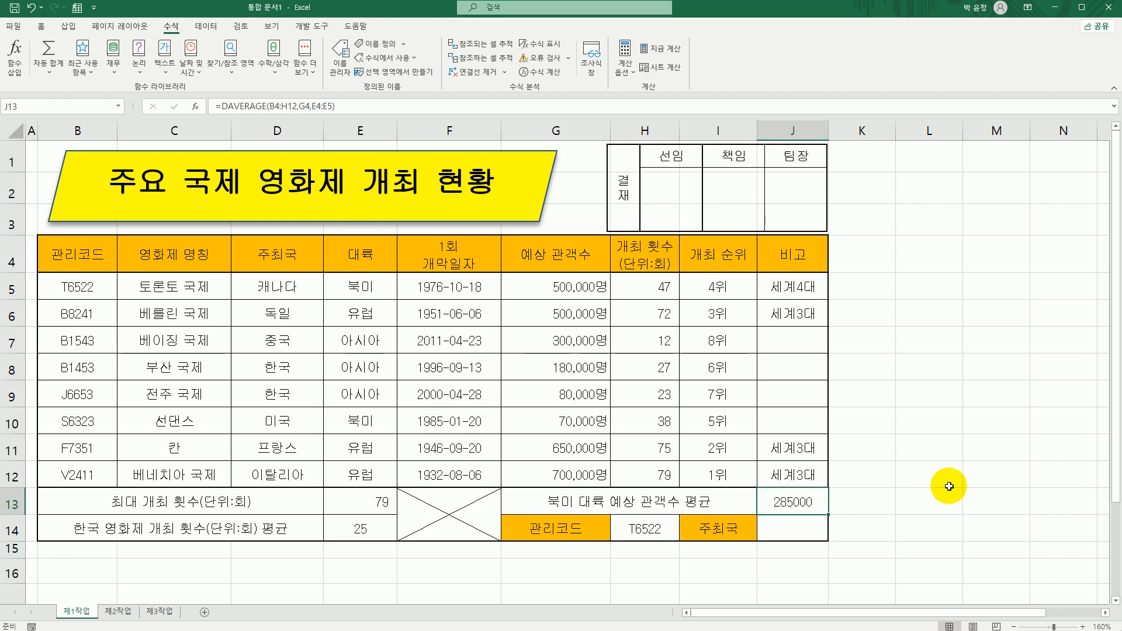
Step: Enter a VLOOKUP in J14 that looks up H14 in B5:H12, with column index 3 and range lookup 0
{"action": "left_click", "coordinate": [786, 526]}
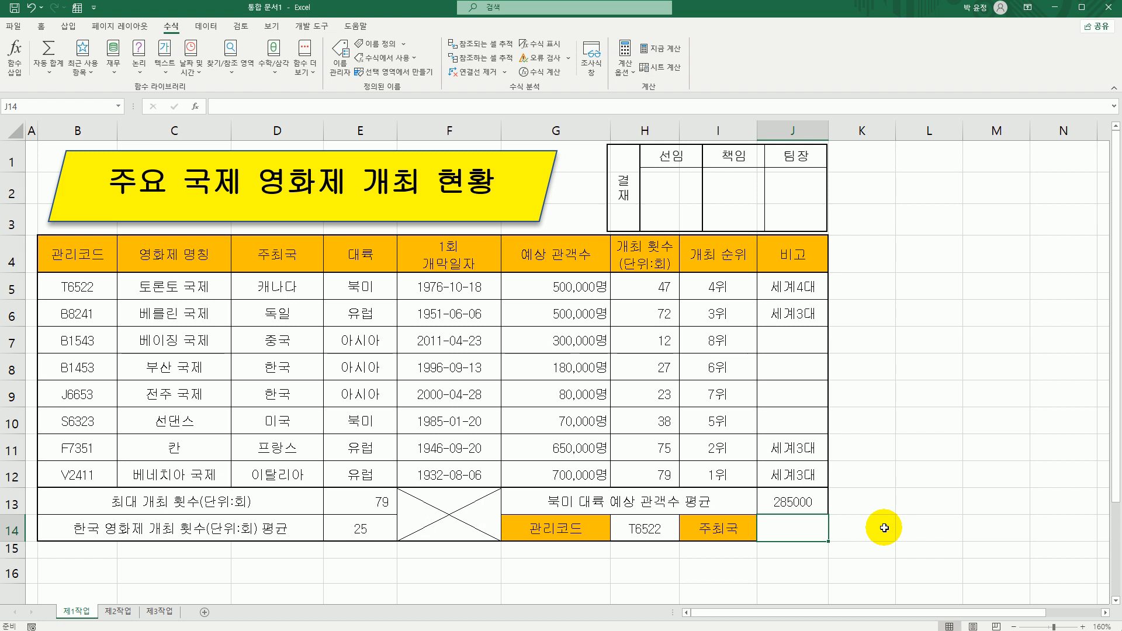
{"action": "type", "text": "=vl"}
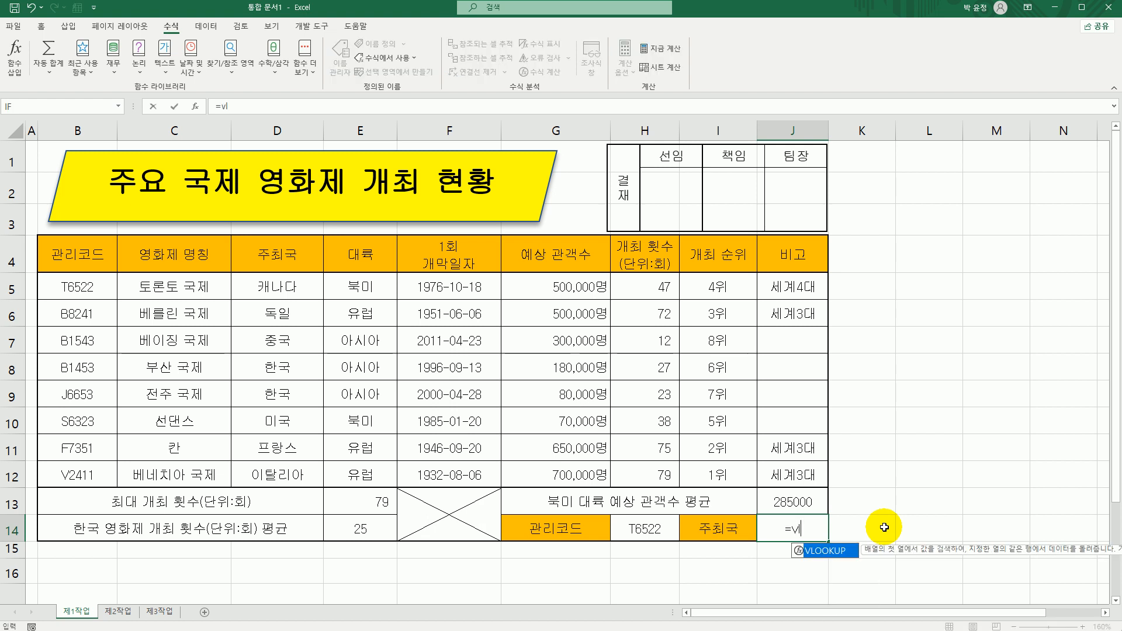
{"action": "key", "text": "Tab"}
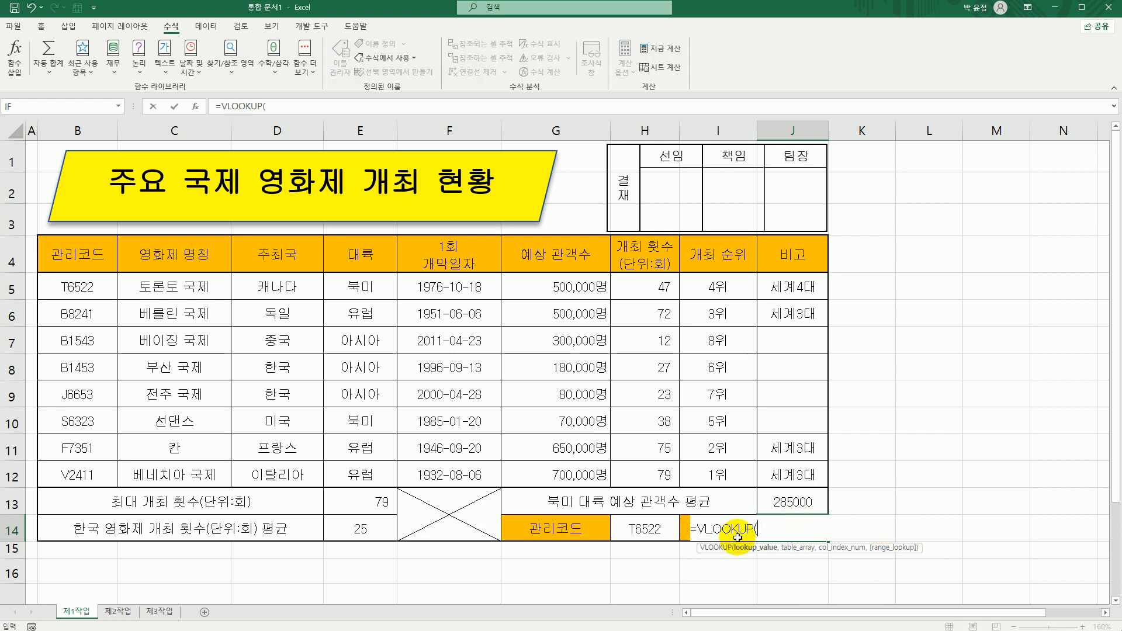
{"action": "left_click", "coordinate": [195, 107]}
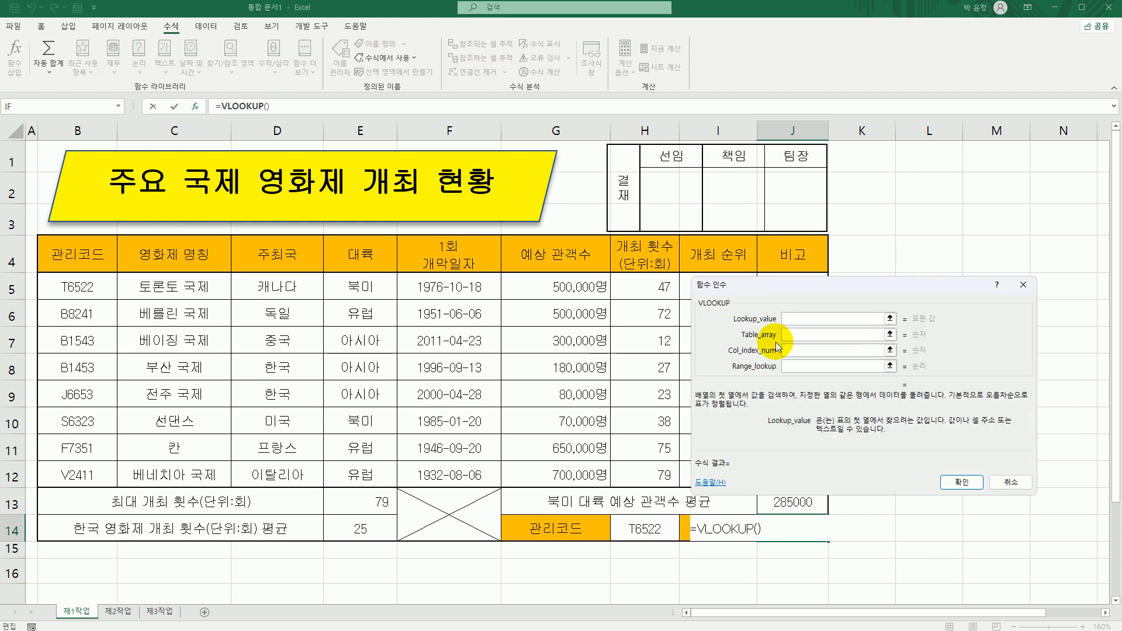
{"action": "left_click", "coordinate": [644, 530]}
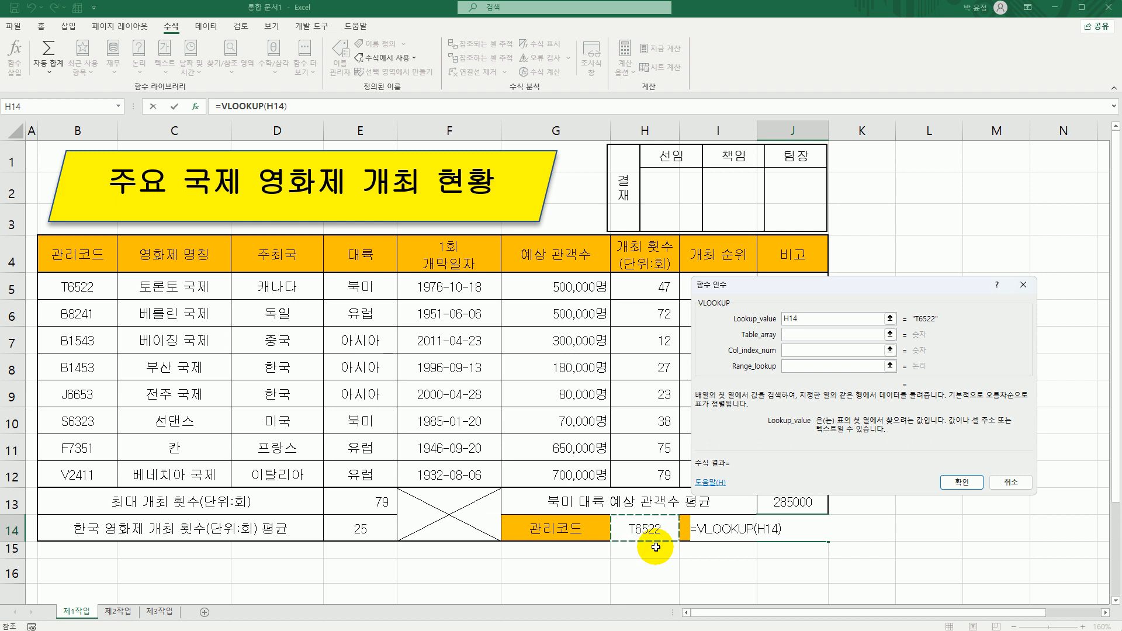
{"action": "left_click", "coordinate": [794, 334]}
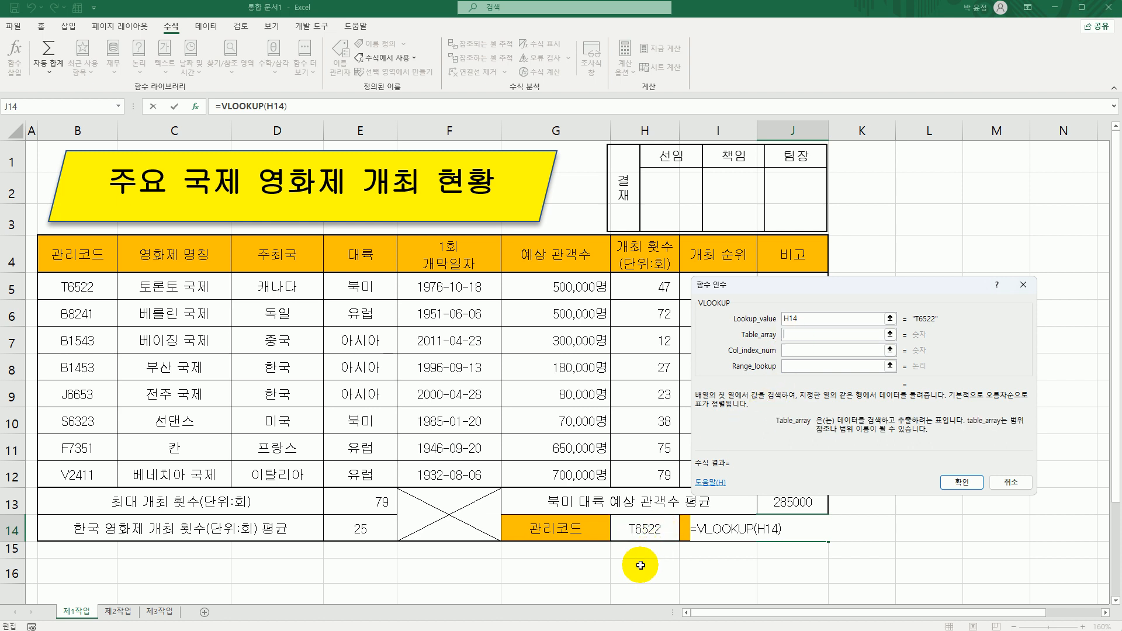
{"action": "left_click_drag", "start_coordinate": [92, 291], "coordinate": [627, 485]}
{"action": "left_click", "coordinate": [815, 350]}
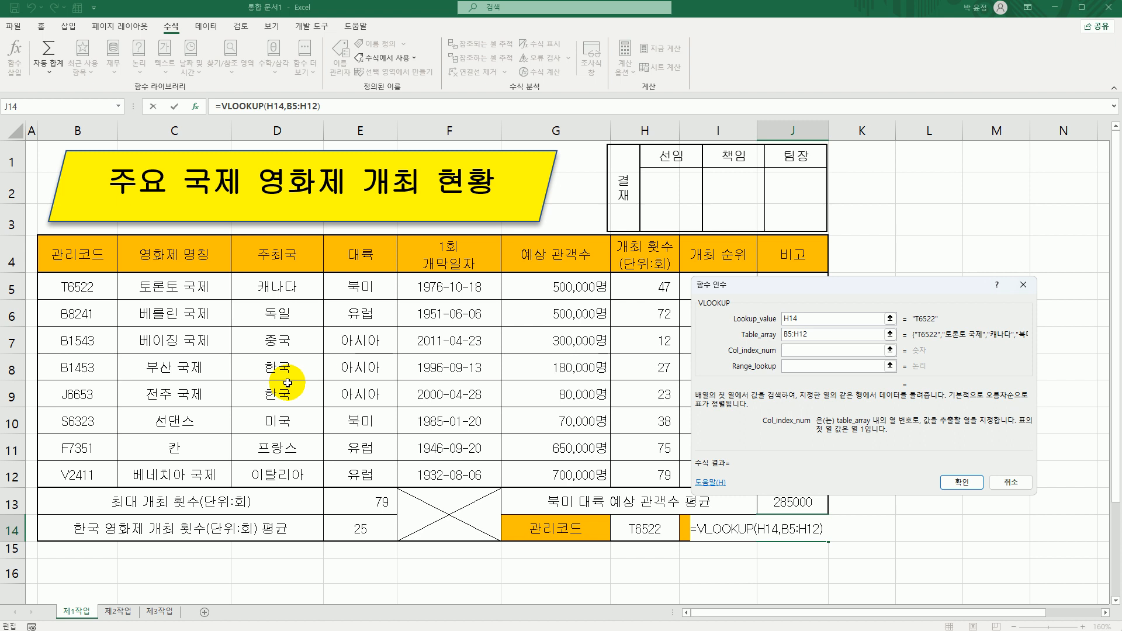
{"action": "type", "text": "3"}
{"action": "left_click", "coordinate": [795, 366]}
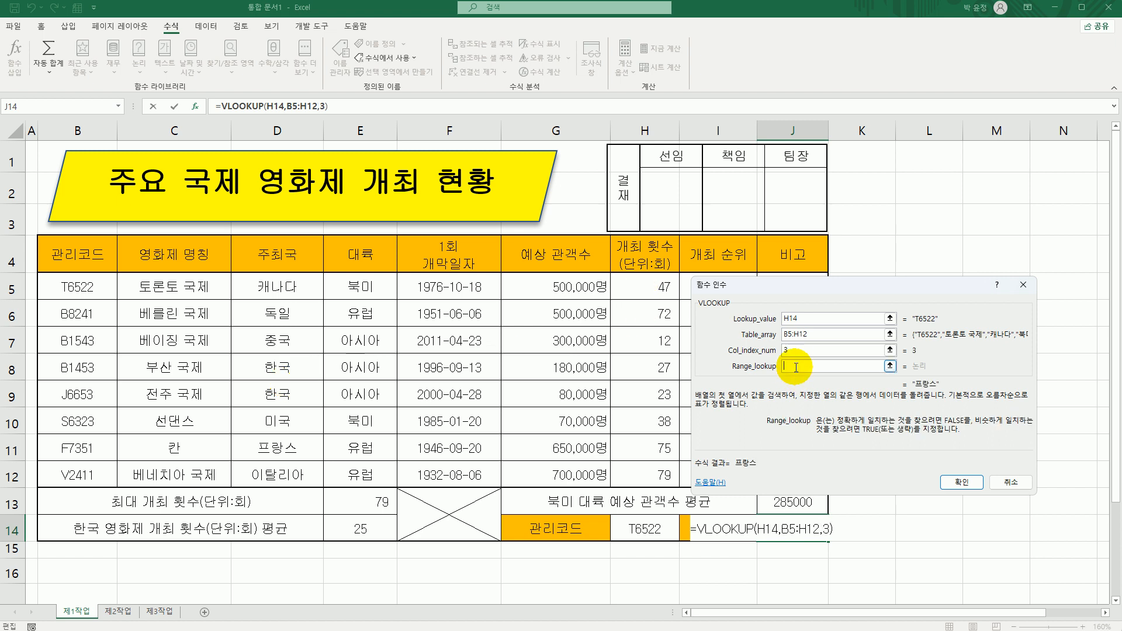
{"action": "type", "text": "0"}
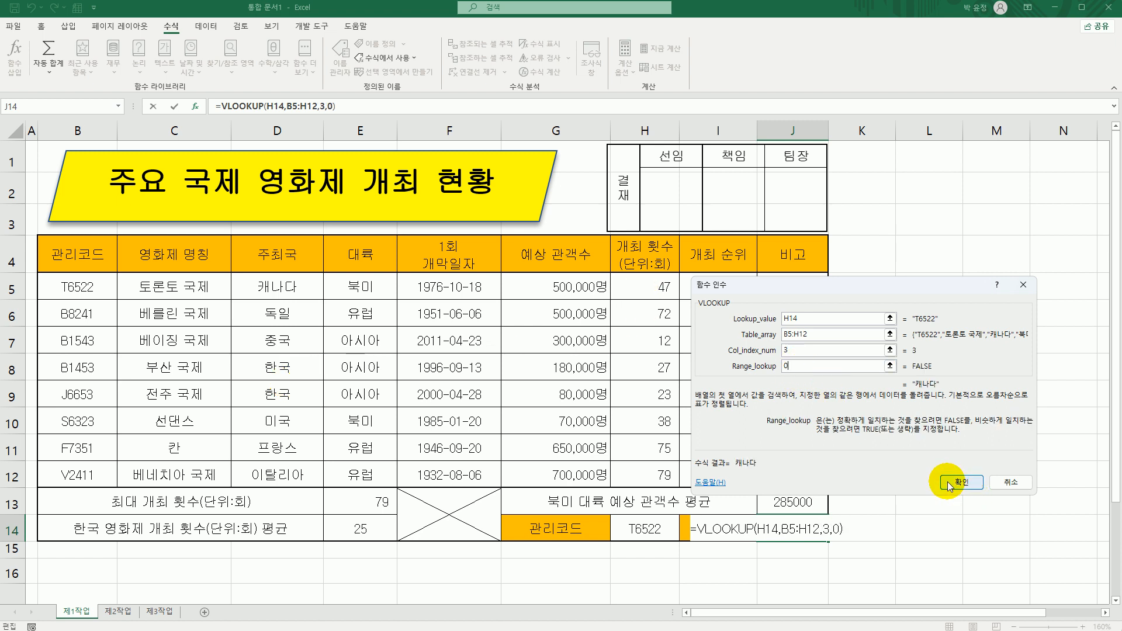
{"action": "left_click", "coordinate": [948, 485]}
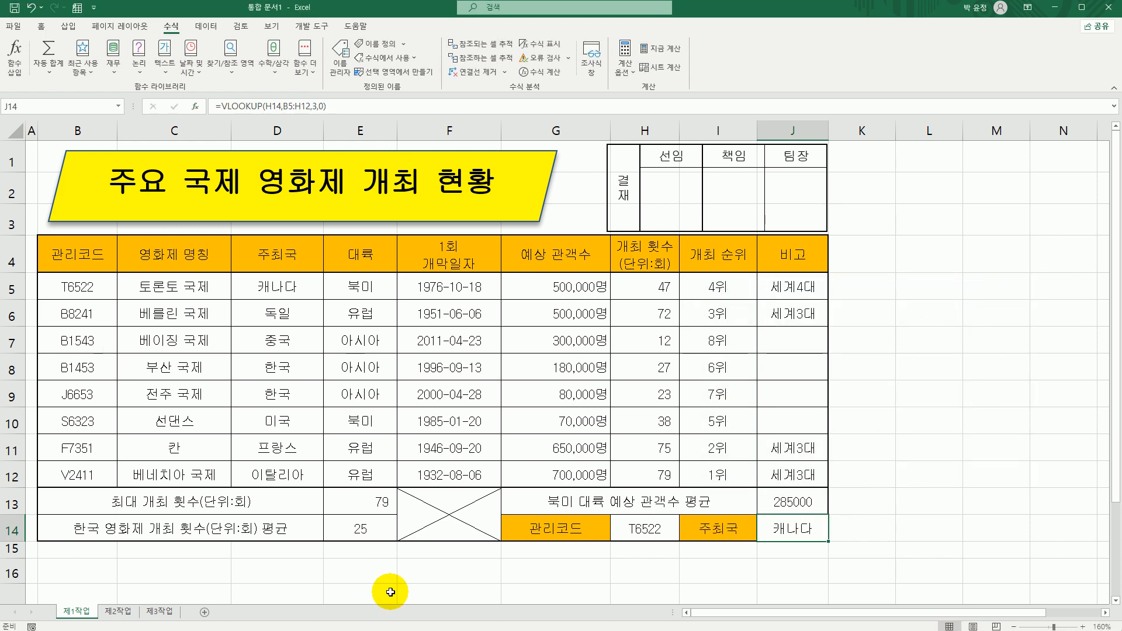
Step: Right-align E13:E14 and J13 and format them as 숫자 with the thousands separator
{"action": "left_click_drag", "start_coordinate": [375, 500], "coordinate": [373, 526]}
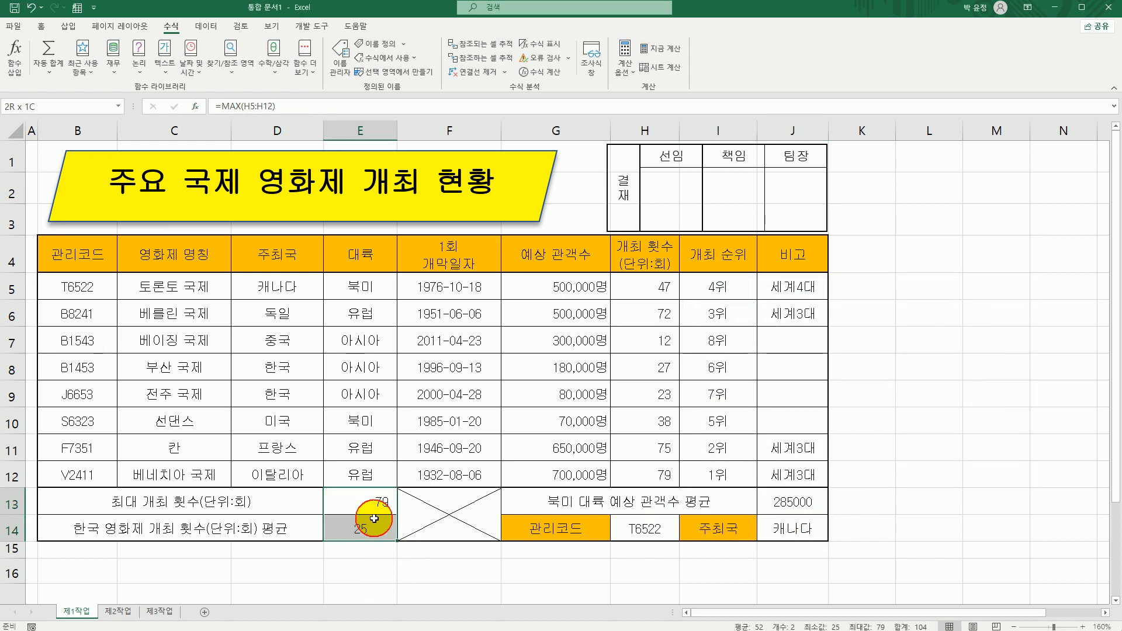
{"action": "left_click", "coordinate": [785, 501], "text": "ctrl"}
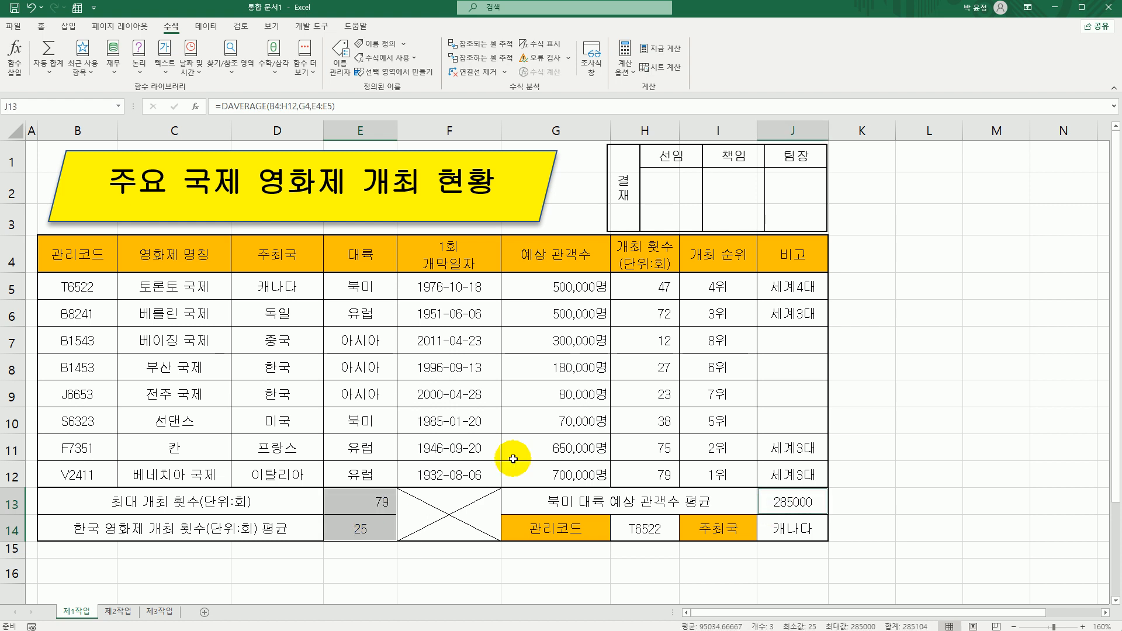
{"action": "left_click", "coordinate": [41, 26]}
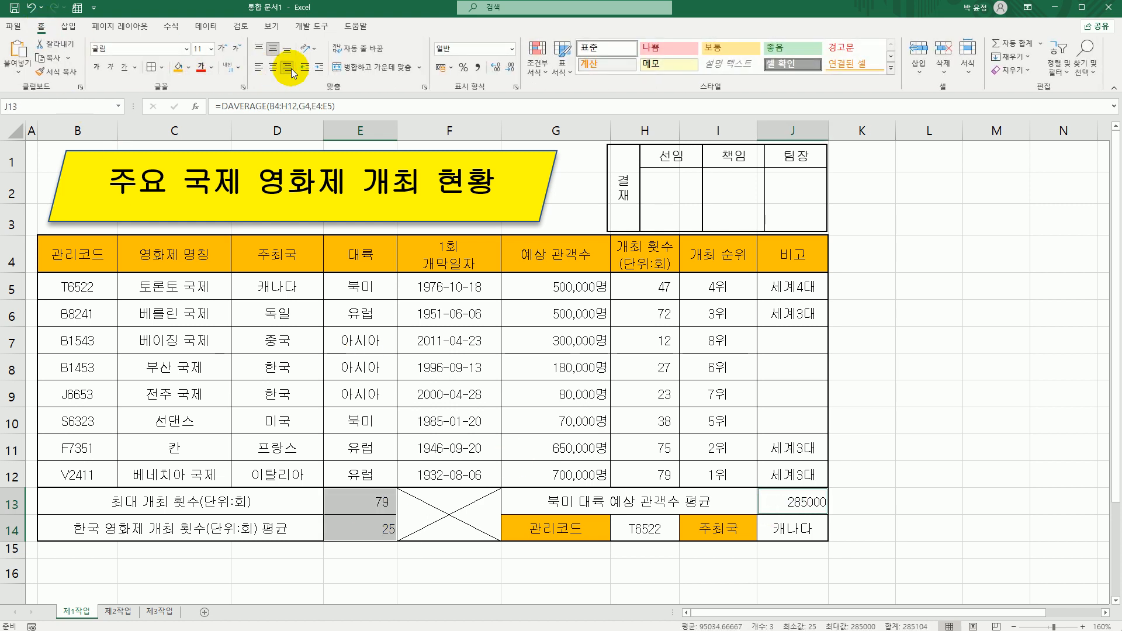
{"action": "left_click", "coordinate": [517, 88]}
{"action": "left_click", "coordinate": [738, 291]}
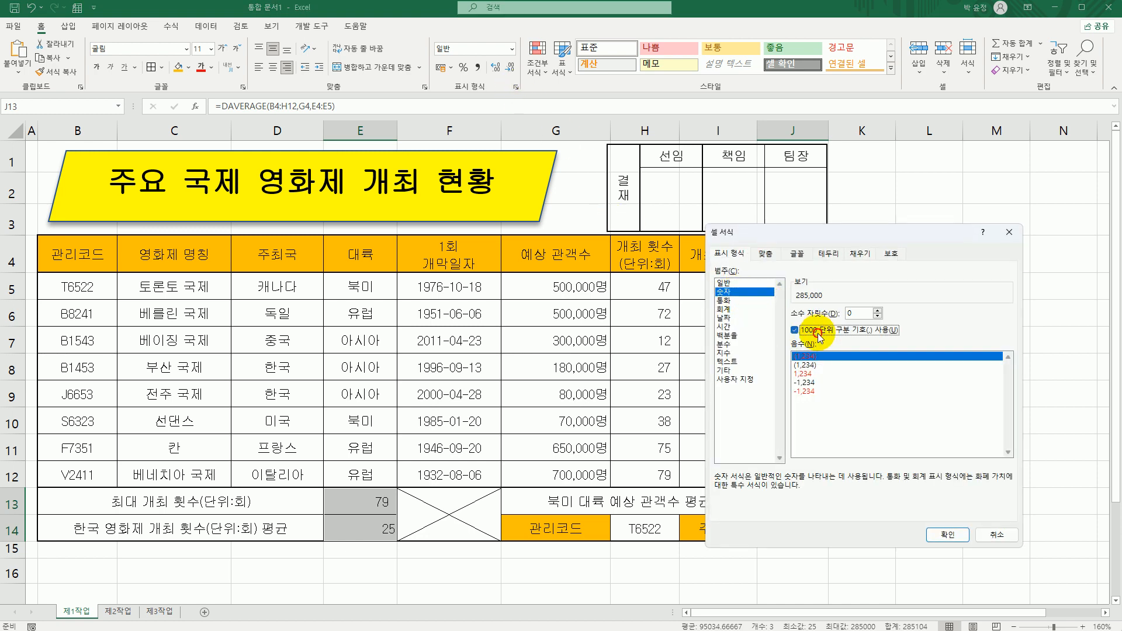
{"action": "left_click", "coordinate": [938, 534]}
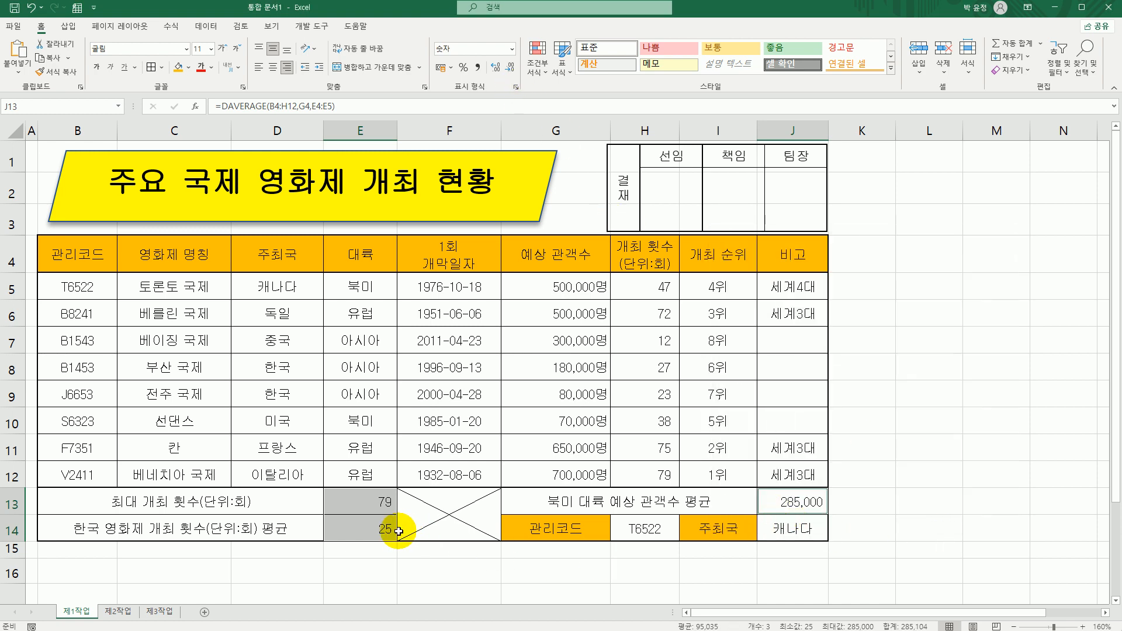
{"action": "left_click", "coordinate": [380, 528]}
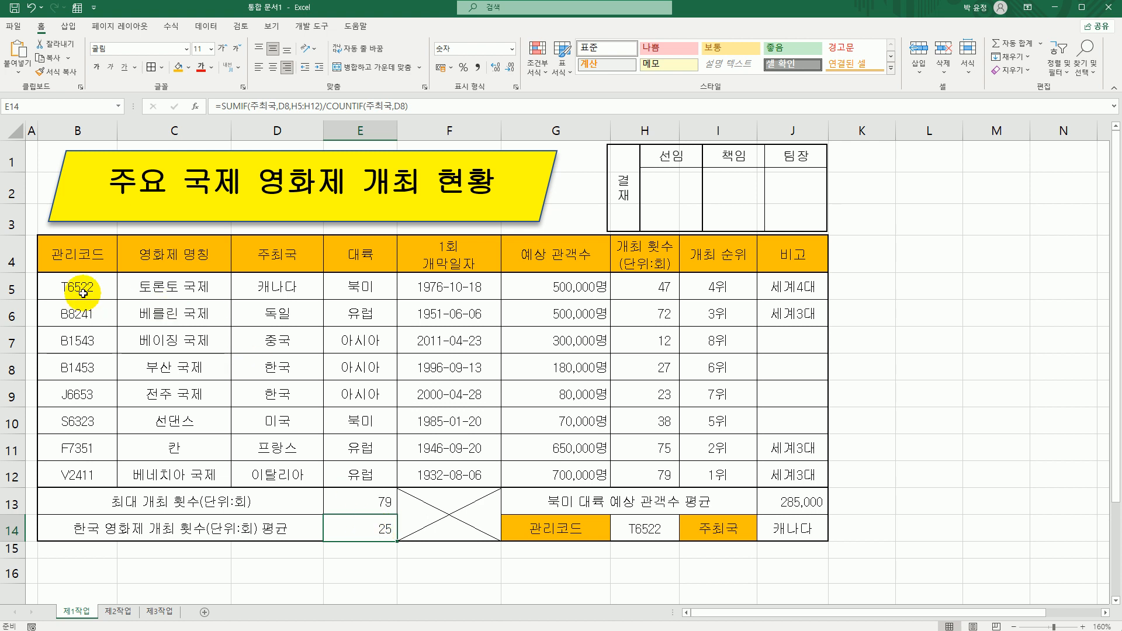
Step: Create a formula-based conditional formatting rule for B5:J12 with the formula =$G5<=100000
{"action": "left_click_drag", "start_coordinate": [82, 294], "coordinate": [782, 467]}
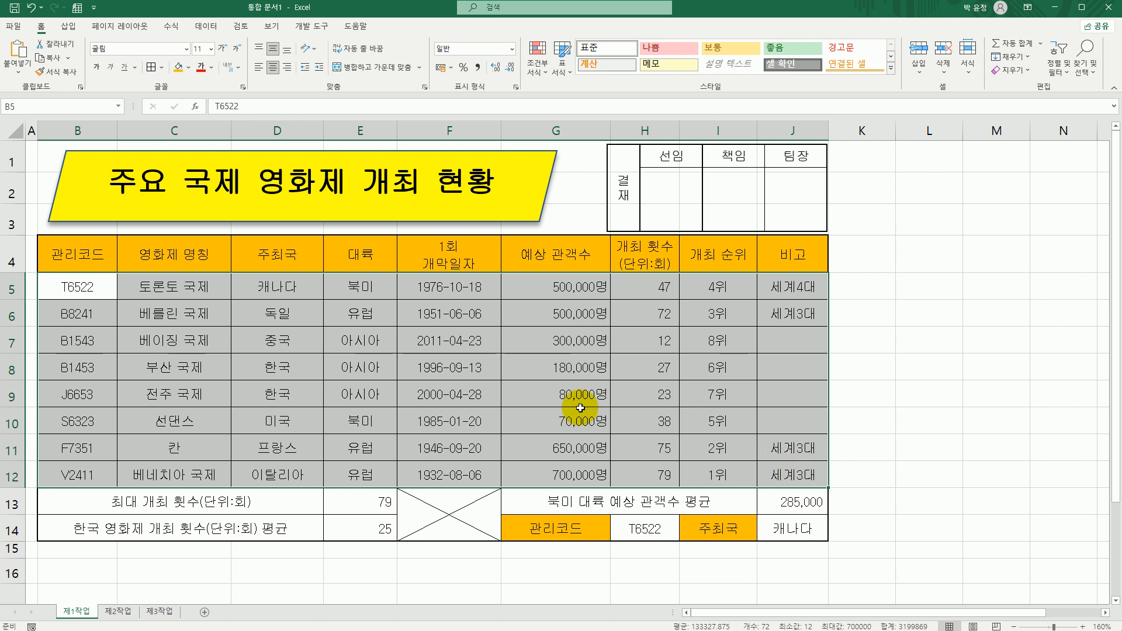
{"action": "left_click", "coordinate": [549, 81]}
{"action": "left_click", "coordinate": [578, 250]}
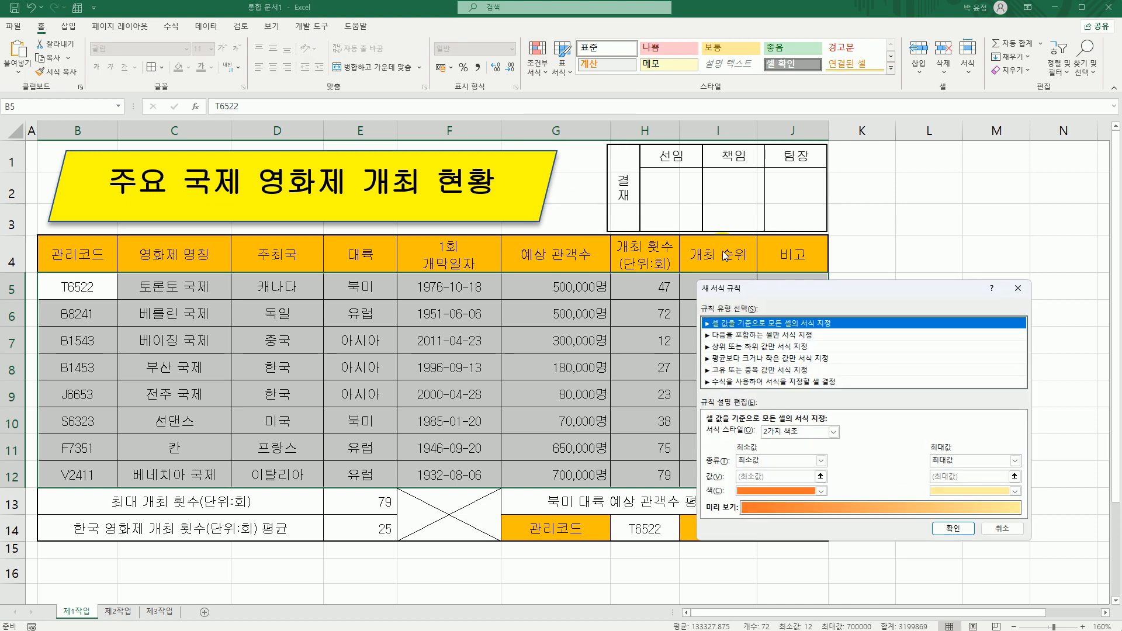
{"action": "left_click_drag", "start_coordinate": [760, 288], "coordinate": [665, 186]}
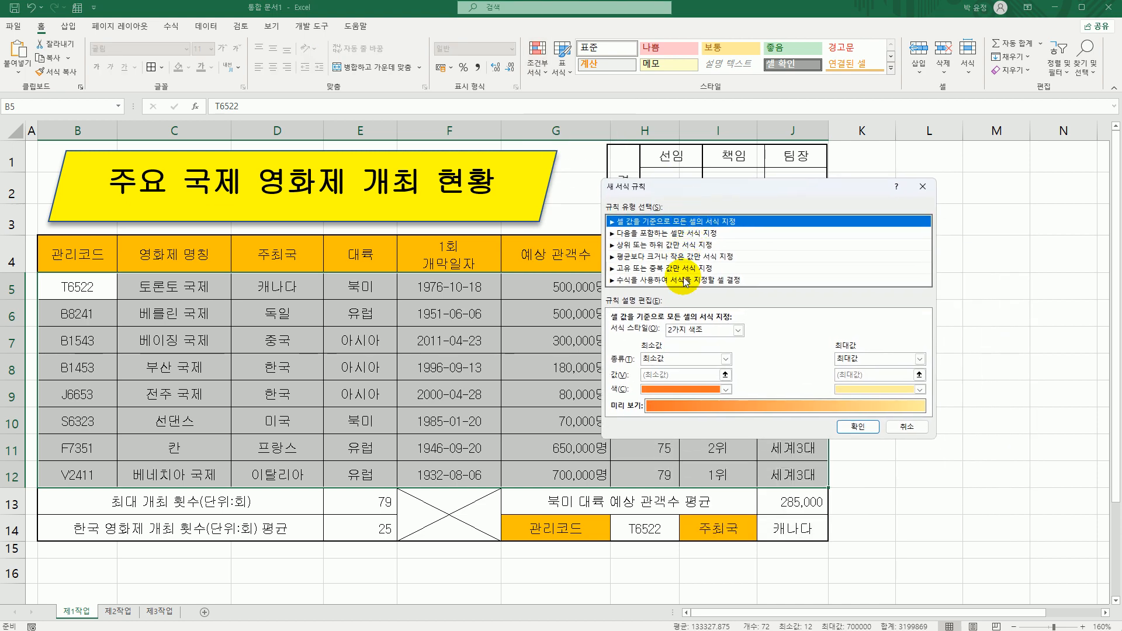
{"action": "left_click", "coordinate": [648, 280]}
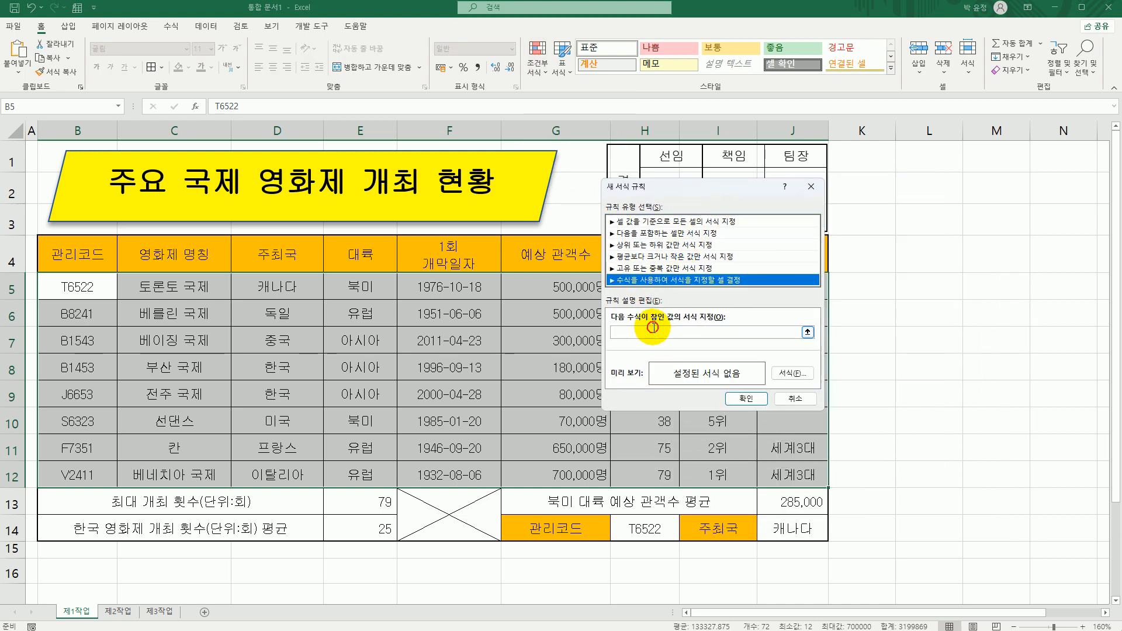
{"action": "left_click", "coordinate": [652, 331]}
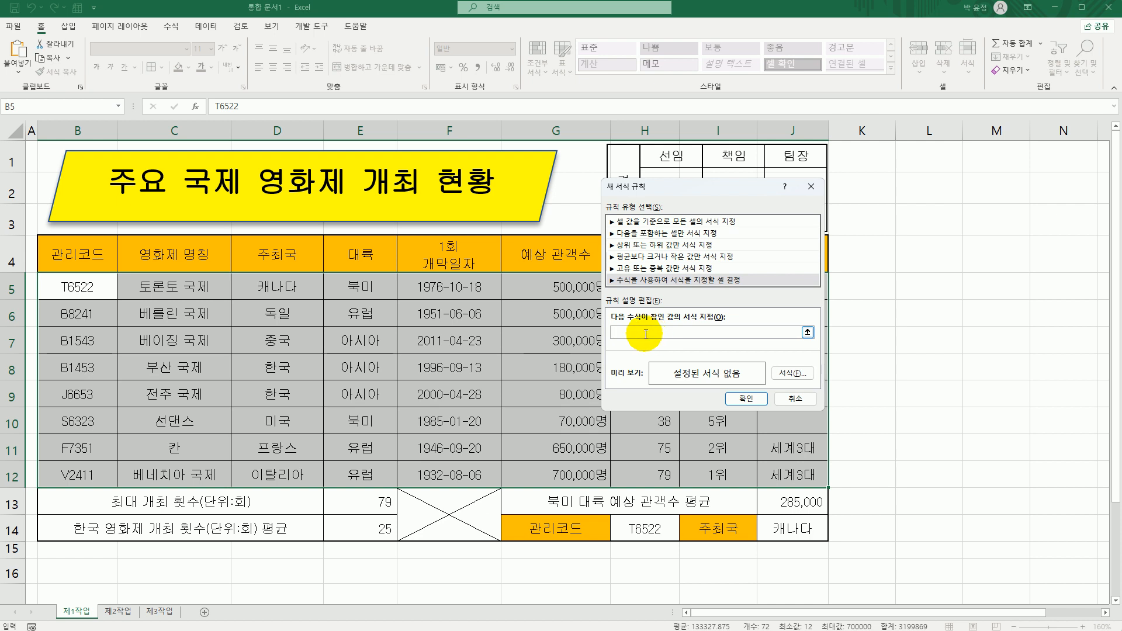
{"action": "type", "text": "="}
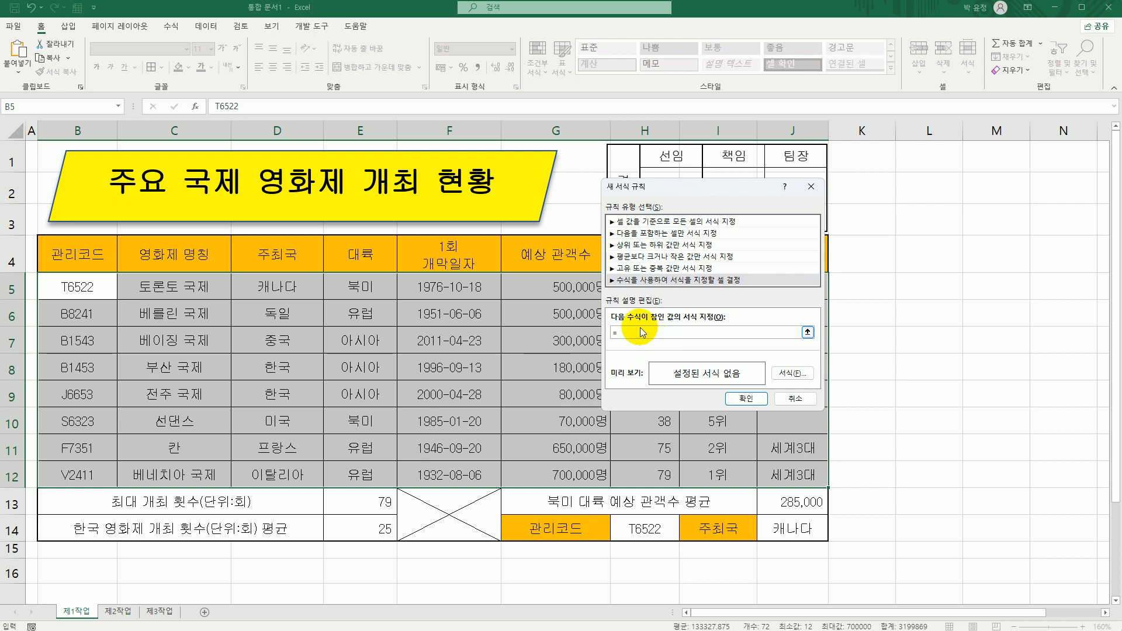
{"action": "left_click", "coordinate": [555, 286]}
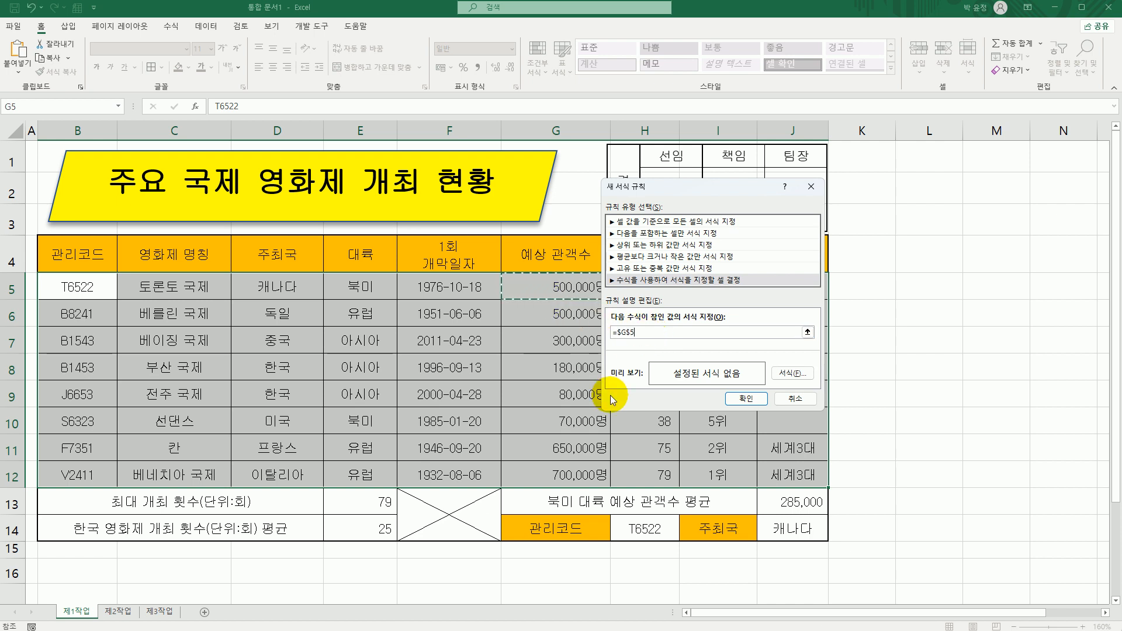
{"action": "key", "text": "F4"}
{"action": "key", "text": "F4"}
{"action": "type", "text": "<="}
{"action": "type", "text": "100000"}
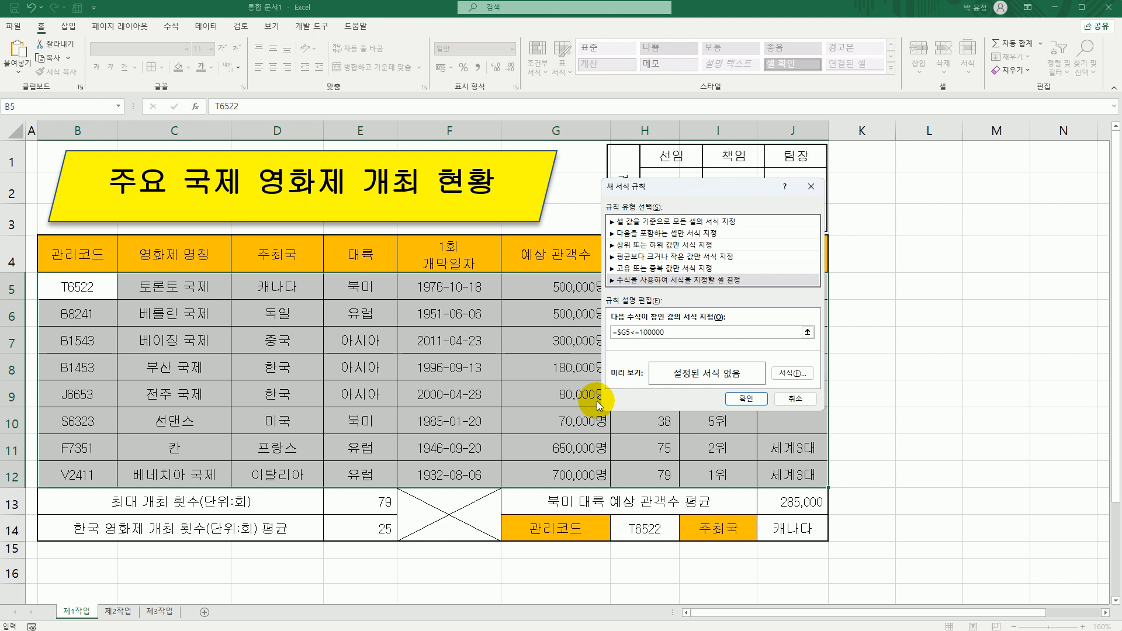
Step: Set the rule's font to bold (굵게) and blue, and apply the conditional formatting
{"action": "left_click", "coordinate": [792, 374]}
{"action": "left_click", "coordinate": [892, 304]}
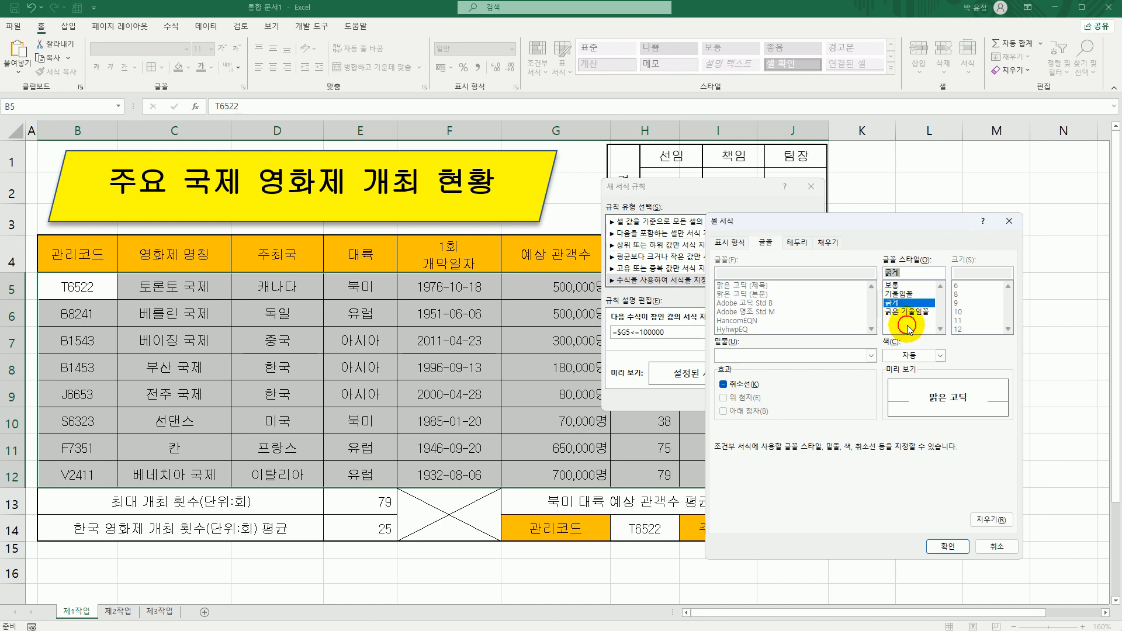
{"action": "left_click", "coordinate": [940, 355]}
{"action": "left_click", "coordinate": [957, 483]}
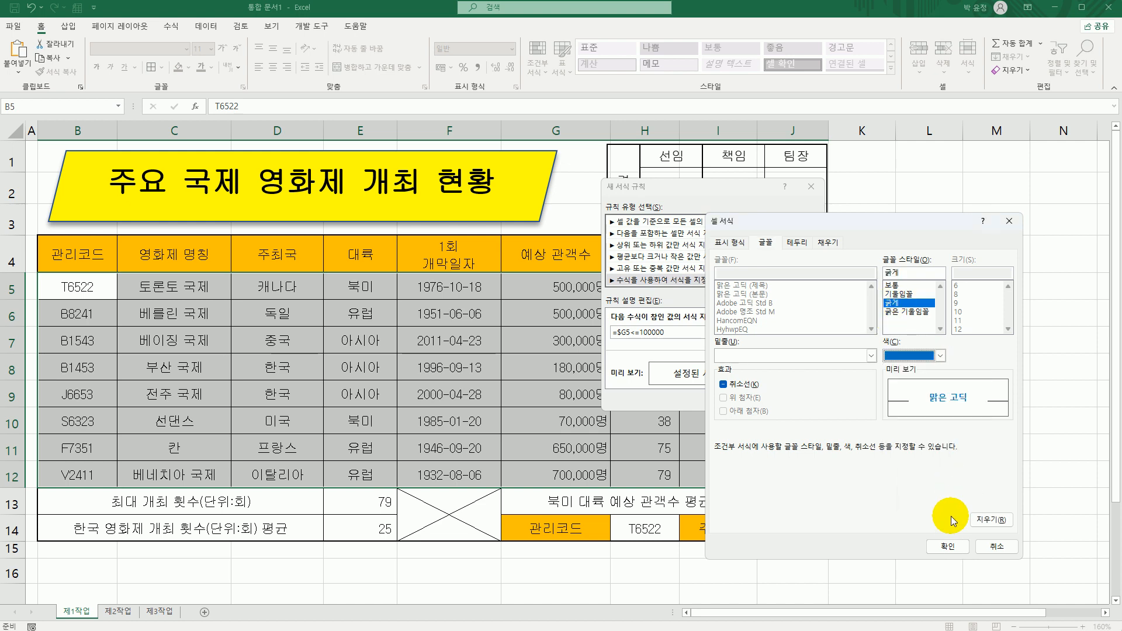
{"action": "left_click", "coordinate": [947, 547]}
{"action": "left_click", "coordinate": [744, 399]}
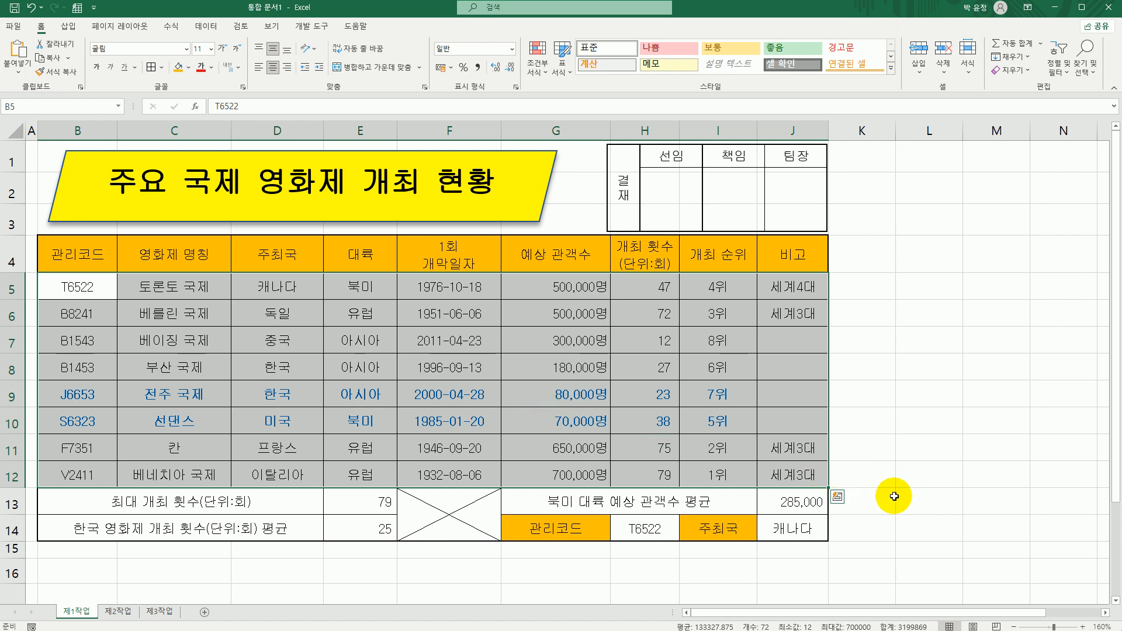
{"action": "left_click", "coordinate": [894, 497]}
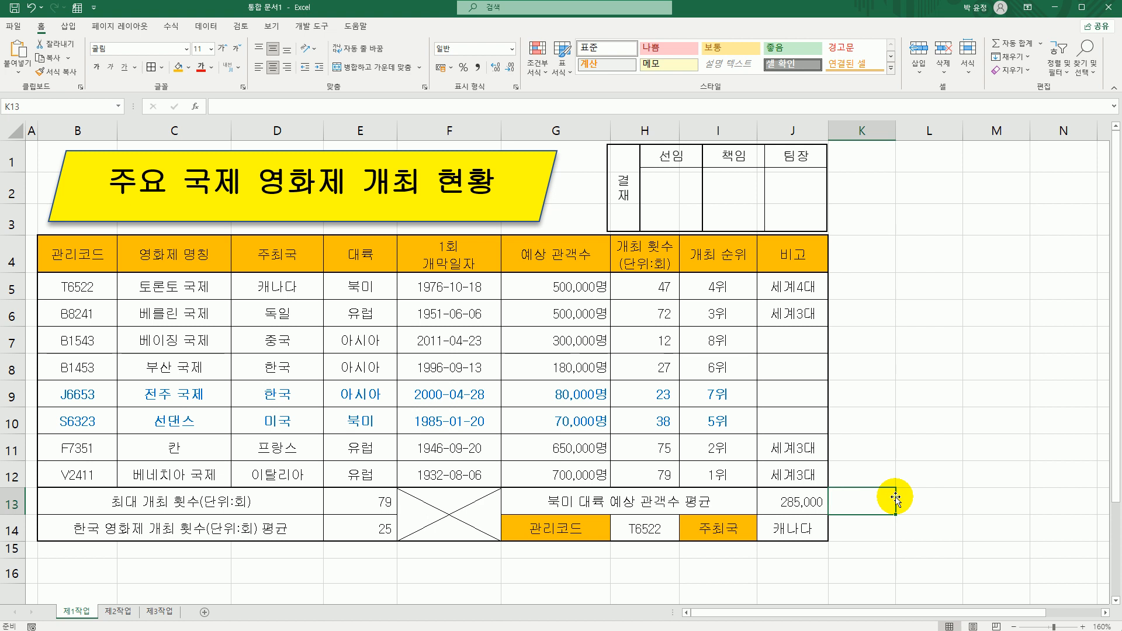
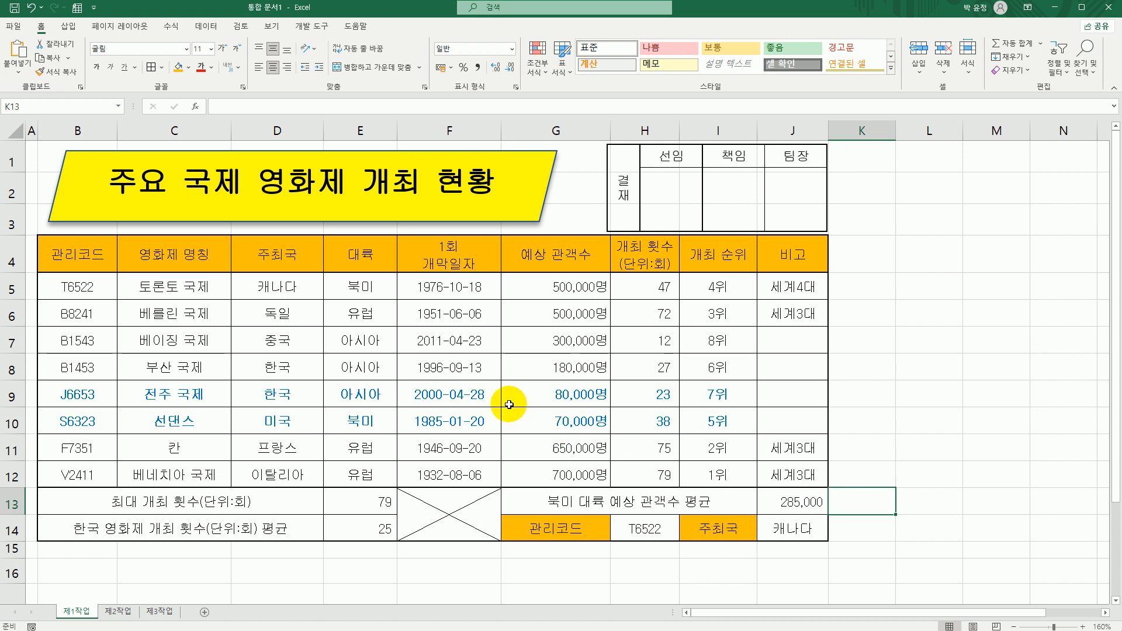
Step: Copy B4:H12 from 제1작업 and paste it at B2 of the 제2작업 sheet
{"action": "left_click_drag", "start_coordinate": [89, 257], "coordinate": [620, 473]}
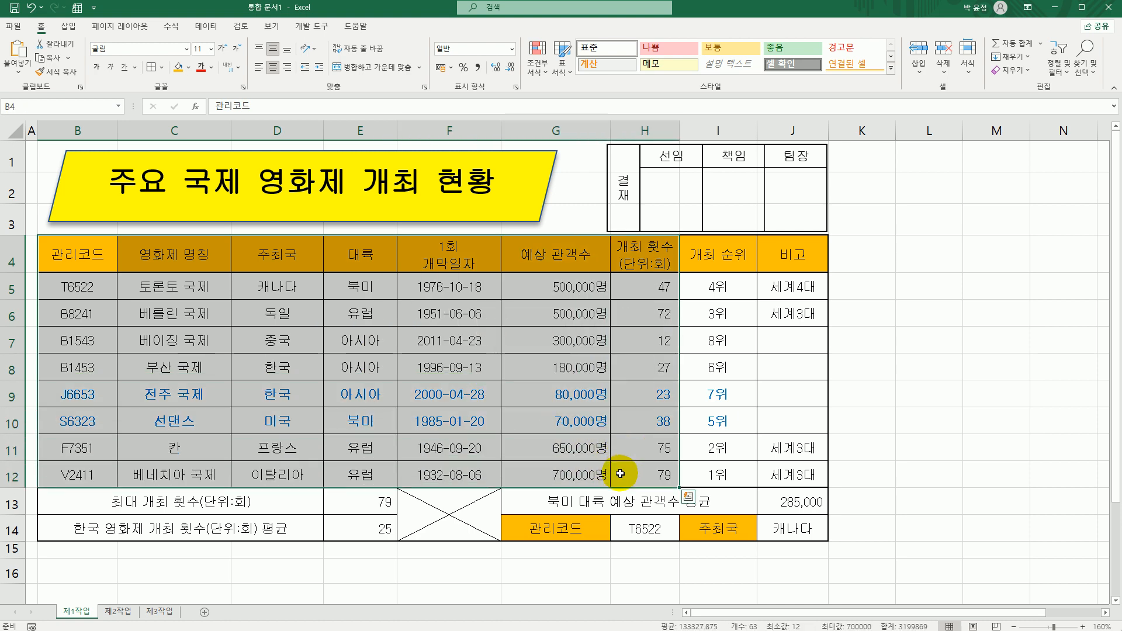
{"action": "key", "text": "ctrl+c"}
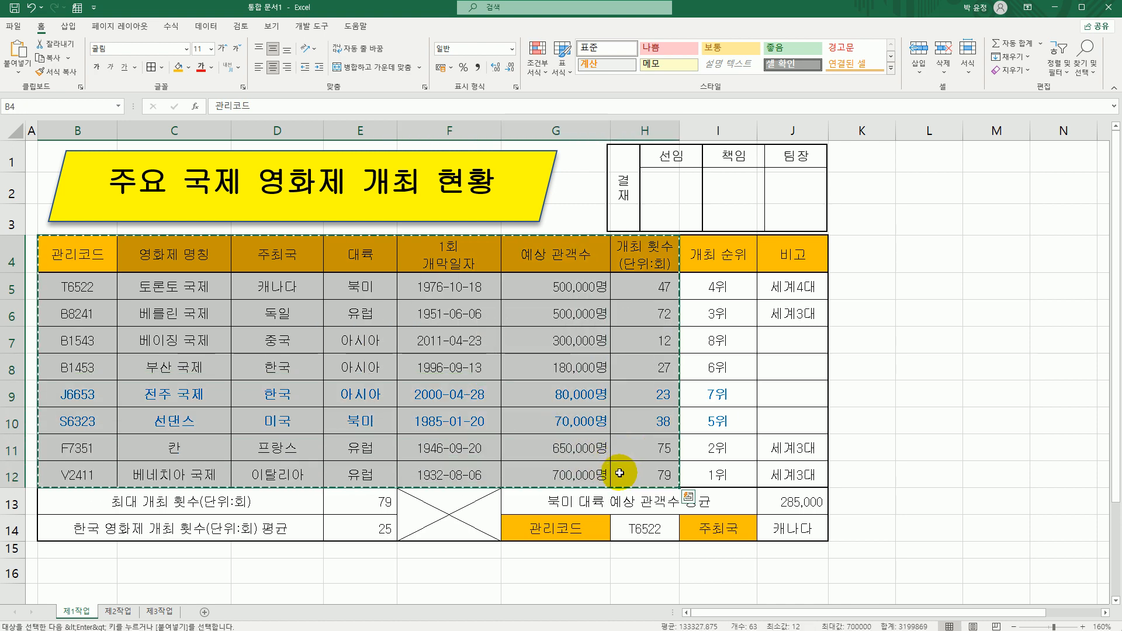
{"action": "left_click", "coordinate": [123, 608]}
{"action": "left_click", "coordinate": [88, 169]}
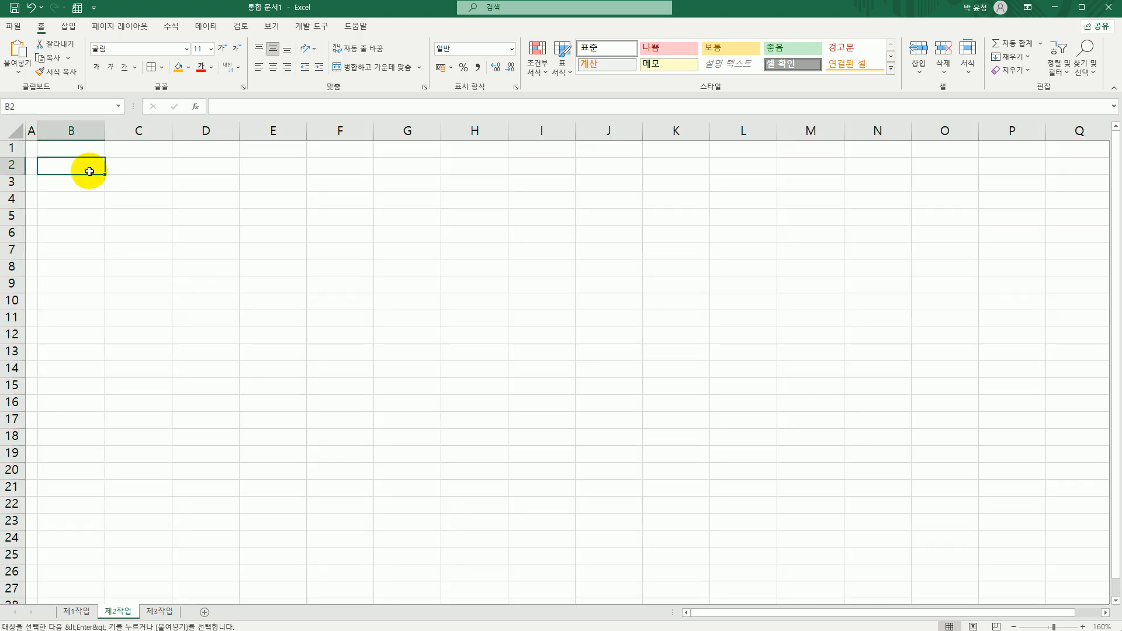
{"action": "key", "text": "ctrl+v"}
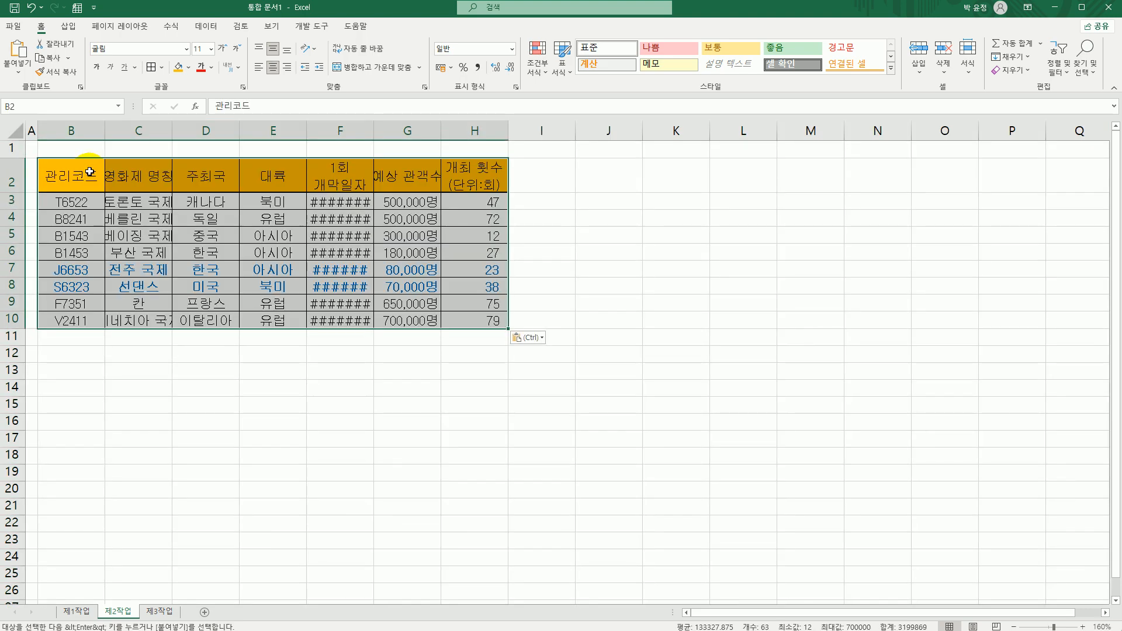
Step: Apply the source table's column widths (열 너비) to the pasted table with Paste Special
{"action": "right_click", "coordinate": [90, 171]}
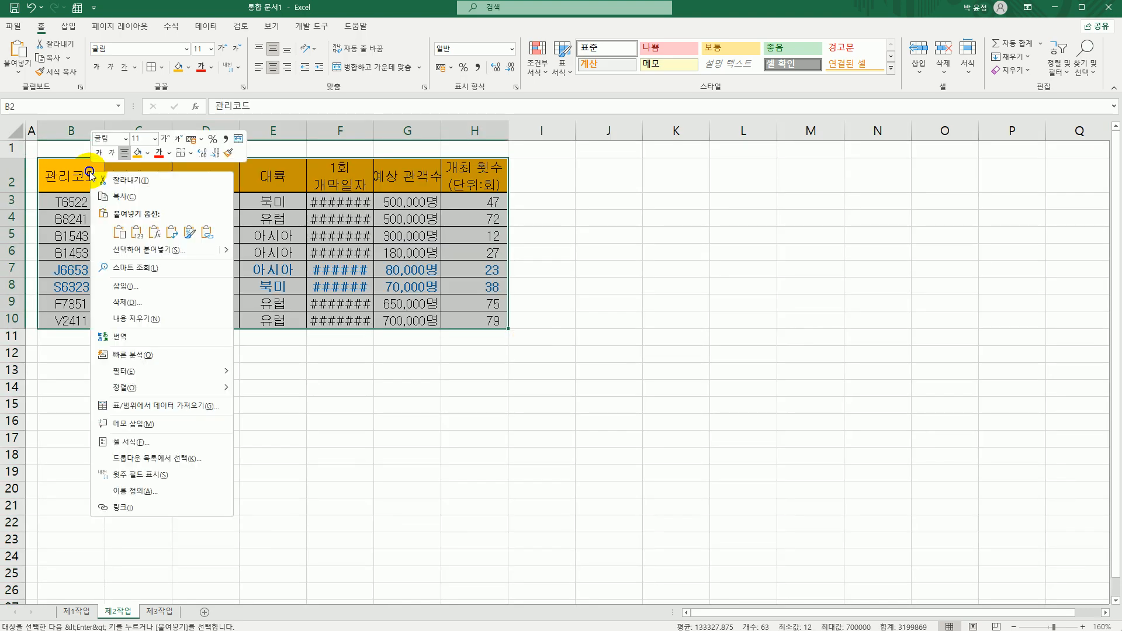
{"action": "left_click", "coordinate": [155, 256]}
{"action": "left_click", "coordinate": [181, 203]}
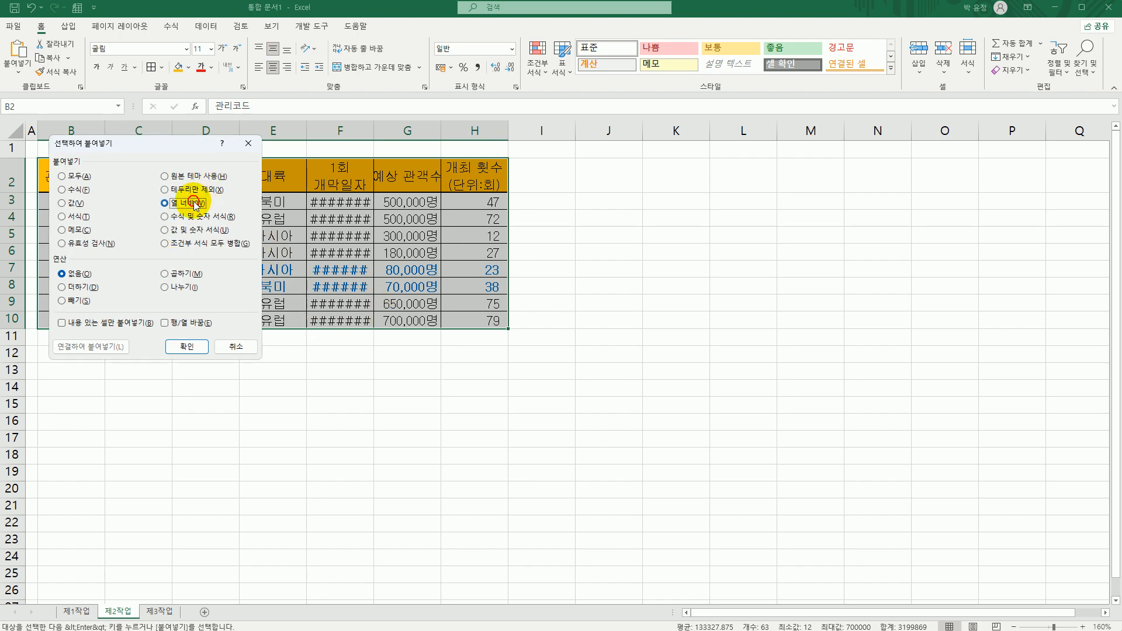
{"action": "left_click", "coordinate": [193, 347]}
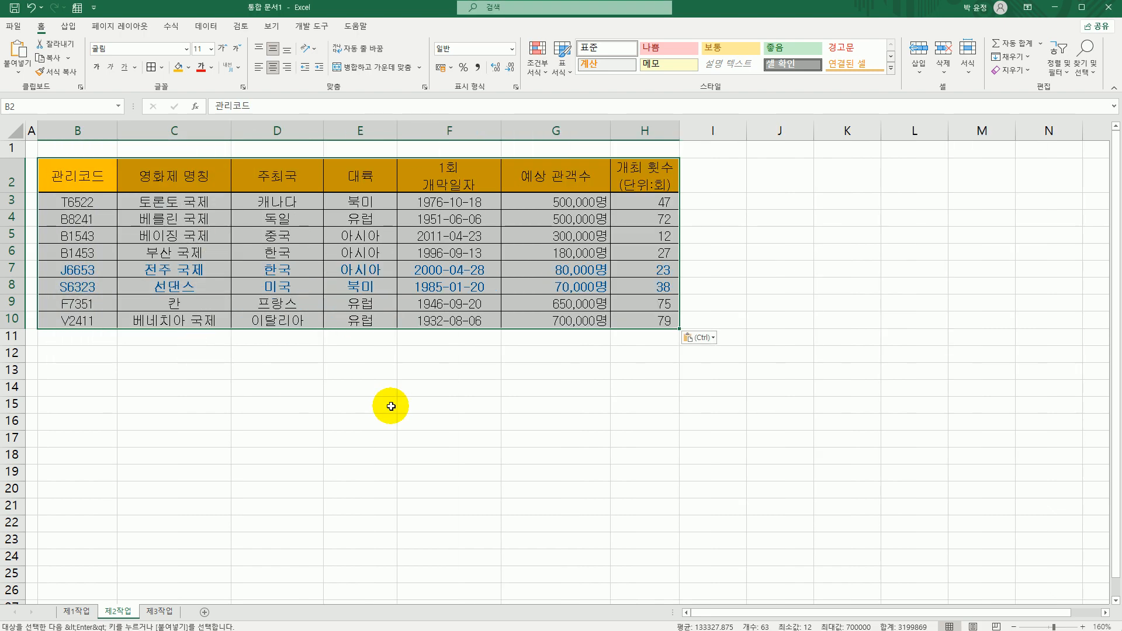
{"action": "left_click", "coordinate": [391, 406]}
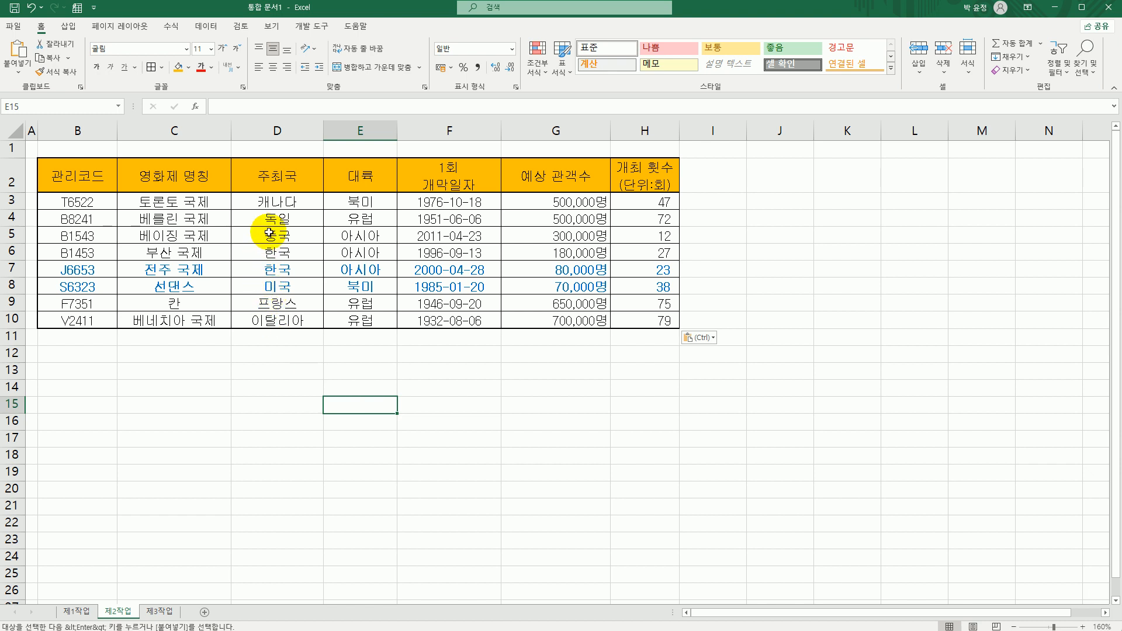
Step: Copy the 대륙 header and the 북미 value from E2:E3 to B14 for the filter criteria
{"action": "left_click_drag", "start_coordinate": [357, 184], "coordinate": [359, 201]}
{"action": "key", "text": "ctrl+c"}
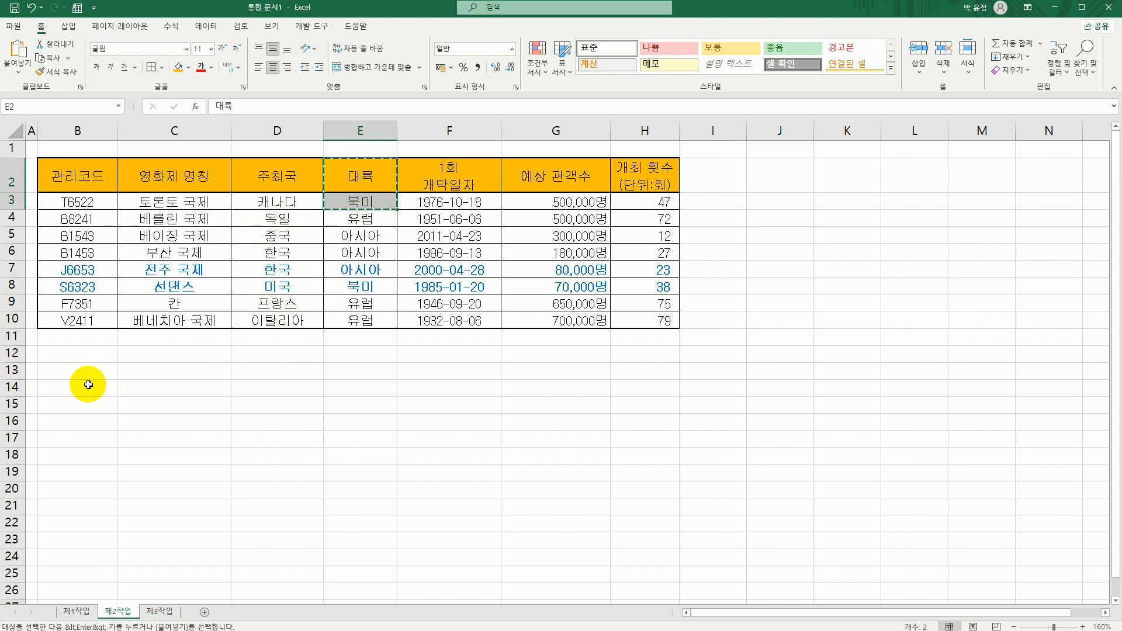
{"action": "left_click", "coordinate": [88, 385]}
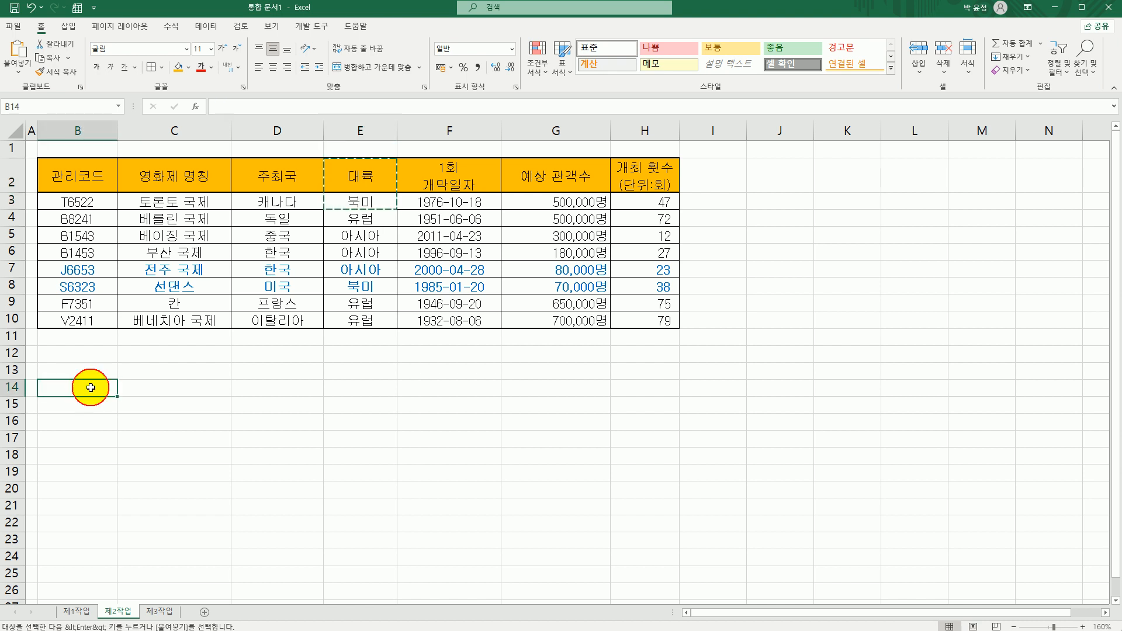
{"action": "key", "text": "ctrl+v"}
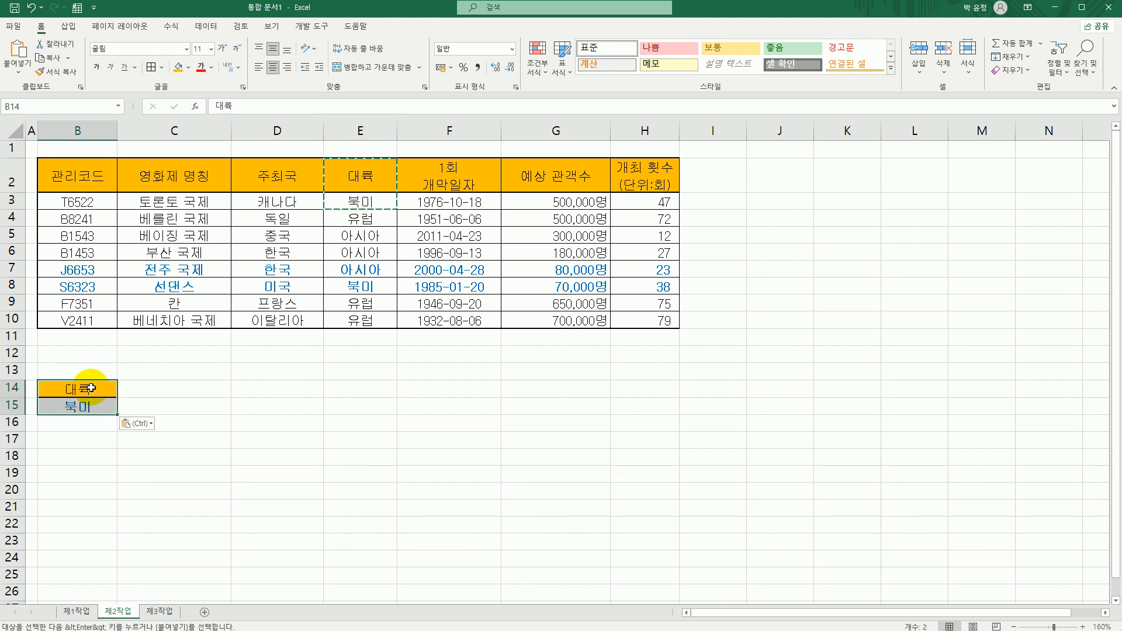
Step: Copy the 개최 횟수(단위:회) header from H2 to C14 and enter the condition <=20 in C16
{"action": "left_click", "coordinate": [616, 189]}
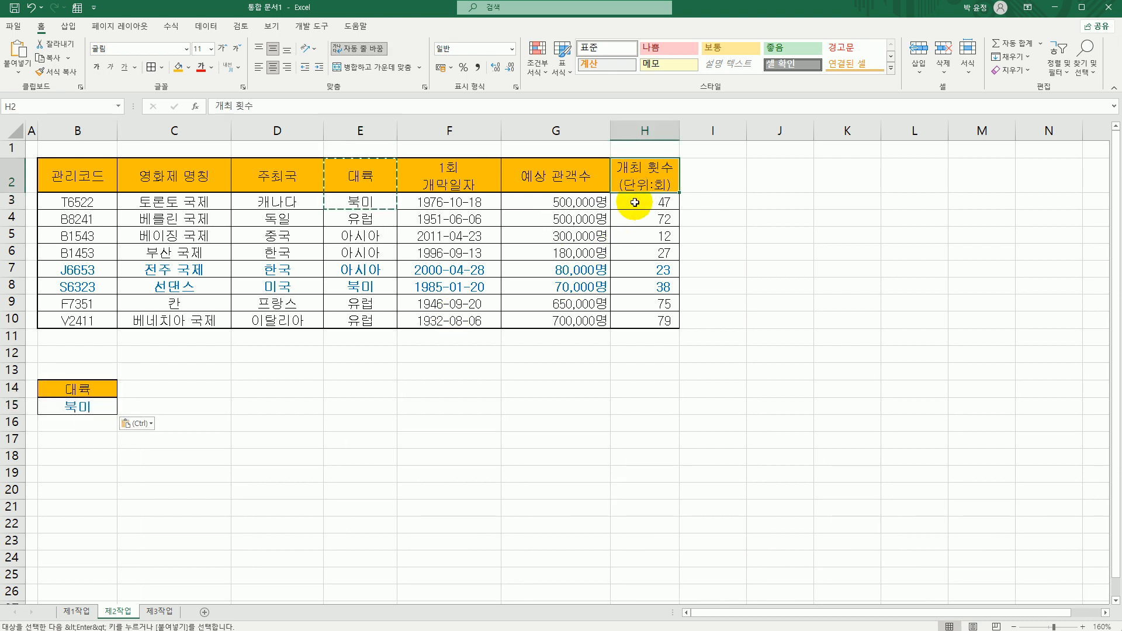
{"action": "key", "text": "ctrl+c"}
{"action": "left_click", "coordinate": [182, 389]}
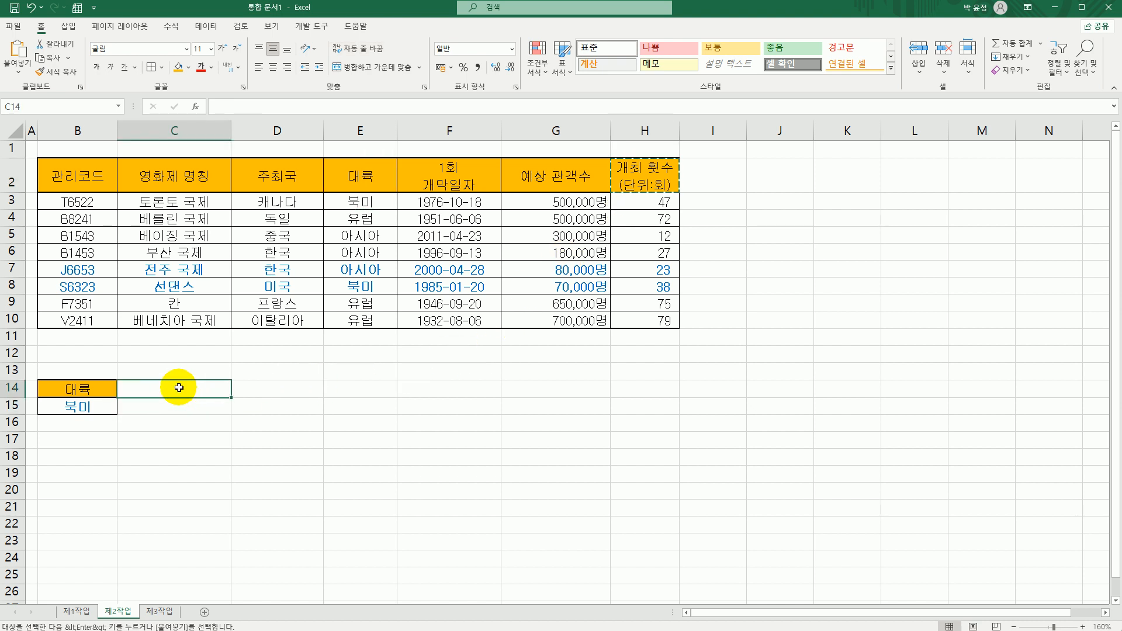
{"action": "key", "text": "ctrl+v"}
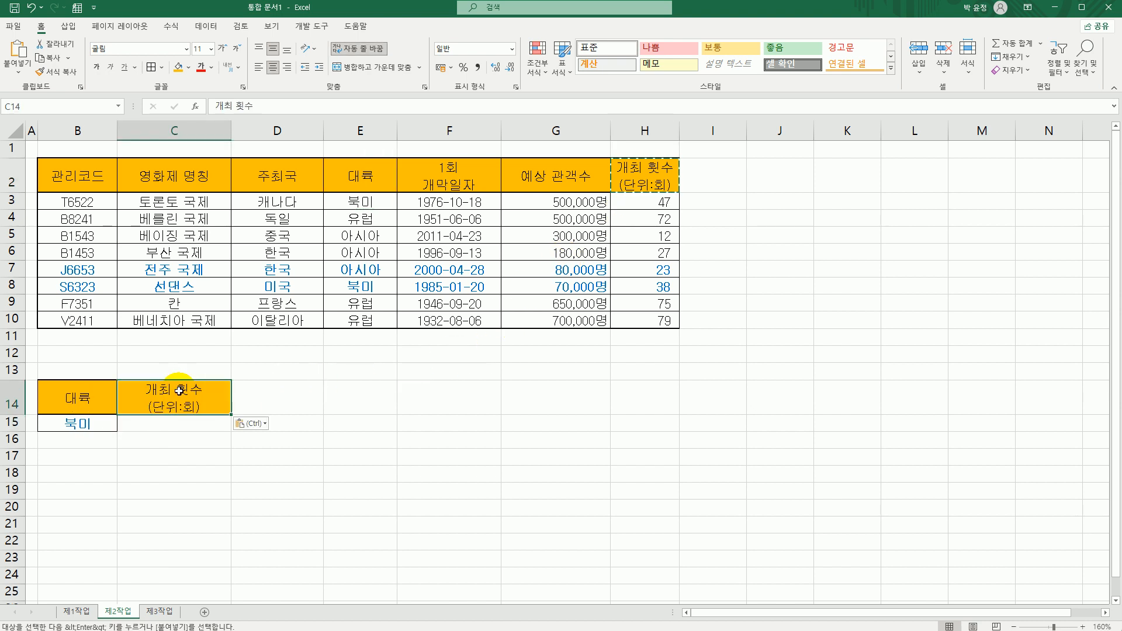
{"action": "left_click", "coordinate": [164, 439]}
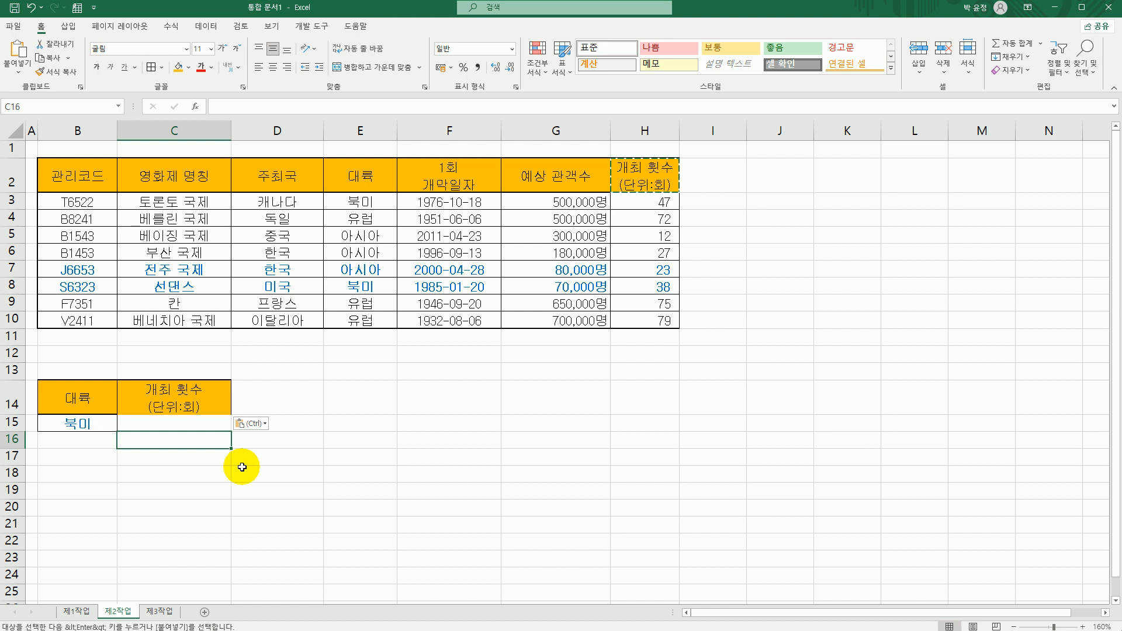
{"action": "type", "text": "<=20"}
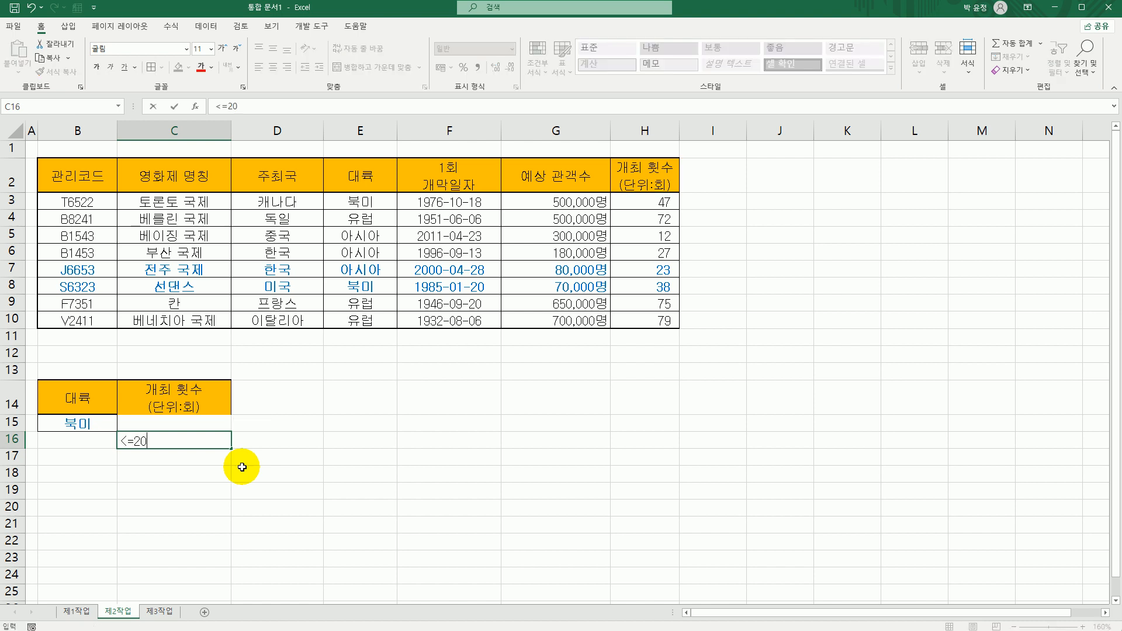
{"action": "key", "text": "Return"}
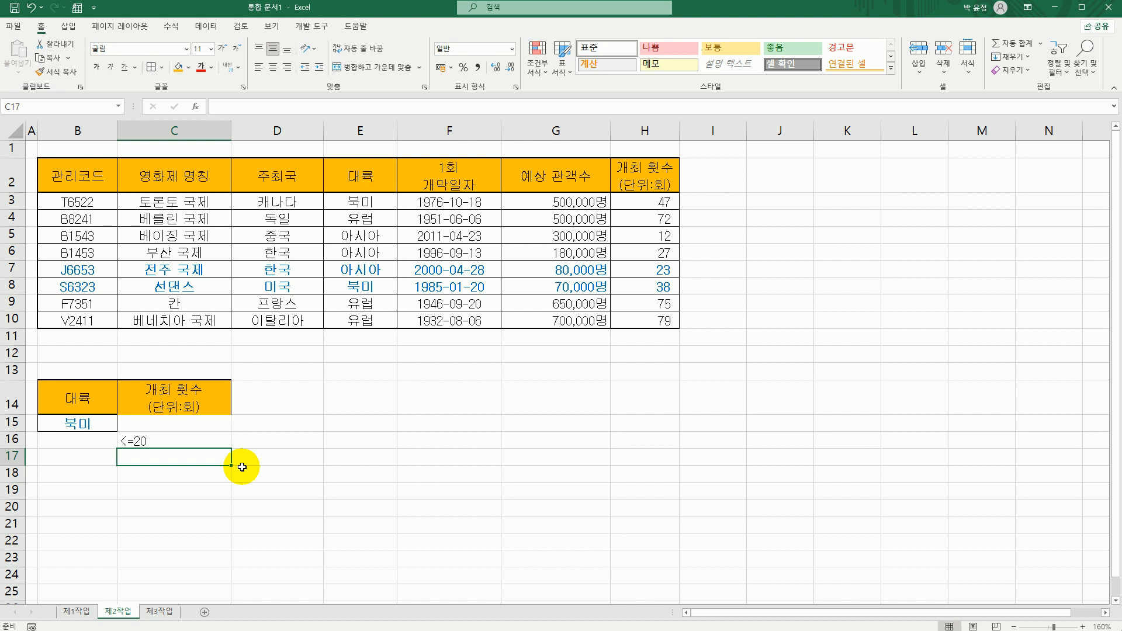
Step: Copy the headers 영화제 명칭, 주최국, 예상 관객수 and 개최 횟수(단위:회) from row 2 to B18
{"action": "left_click", "coordinate": [149, 183]}
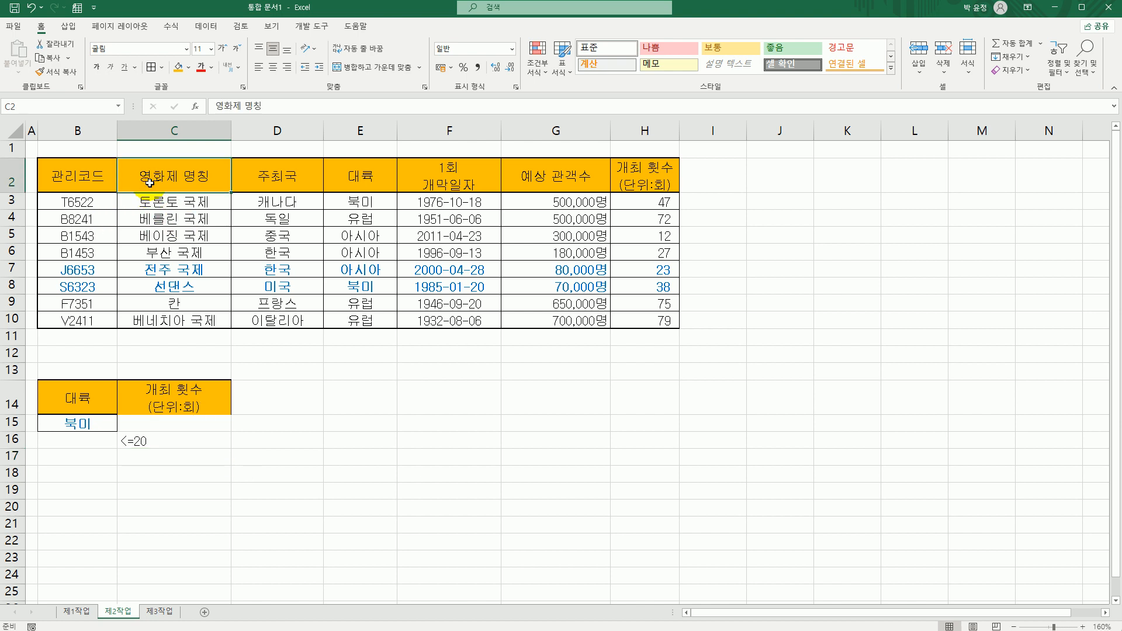
{"action": "left_click_drag", "start_coordinate": [150, 183], "coordinate": [233, 176]}
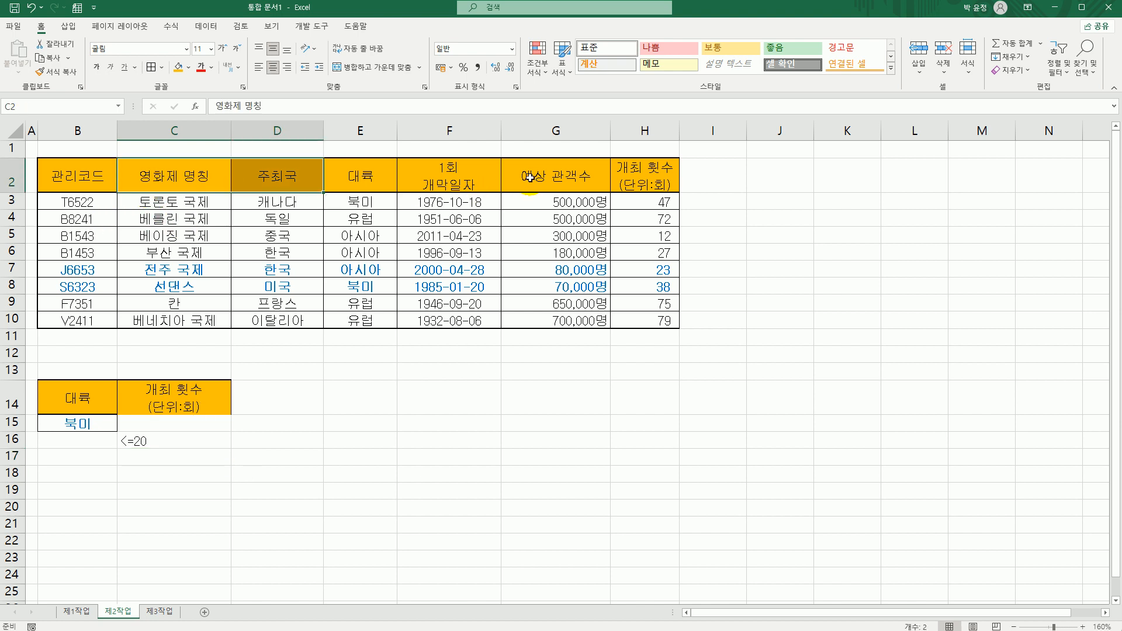
{"action": "left_click_drag", "start_coordinate": [529, 177], "coordinate": [633, 181]}
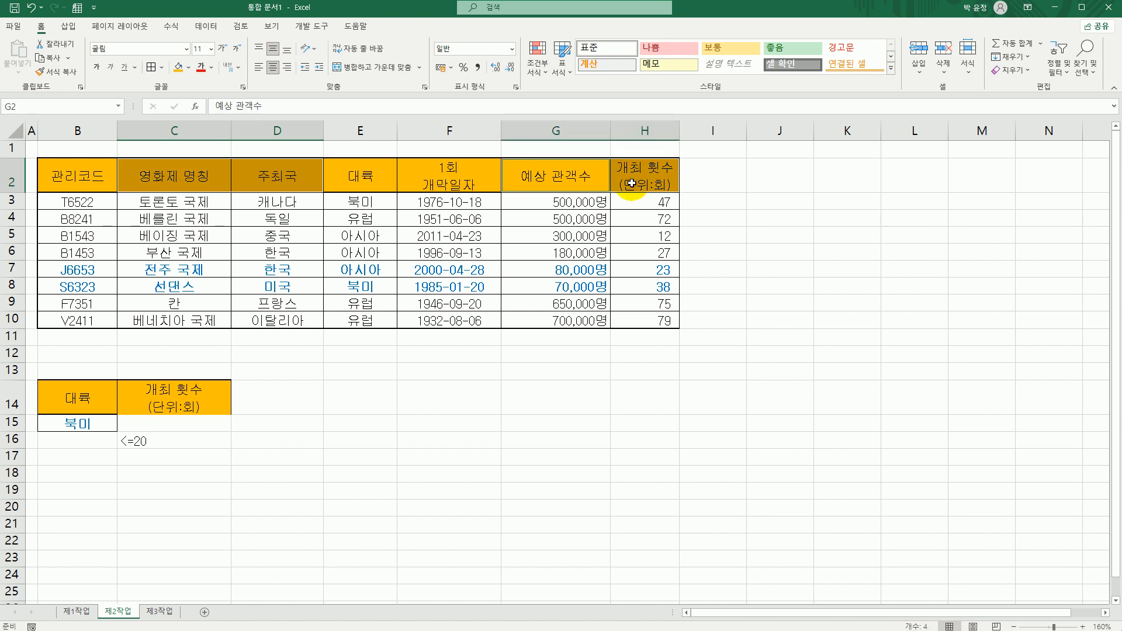
{"action": "key", "text": "ctrl+c"}
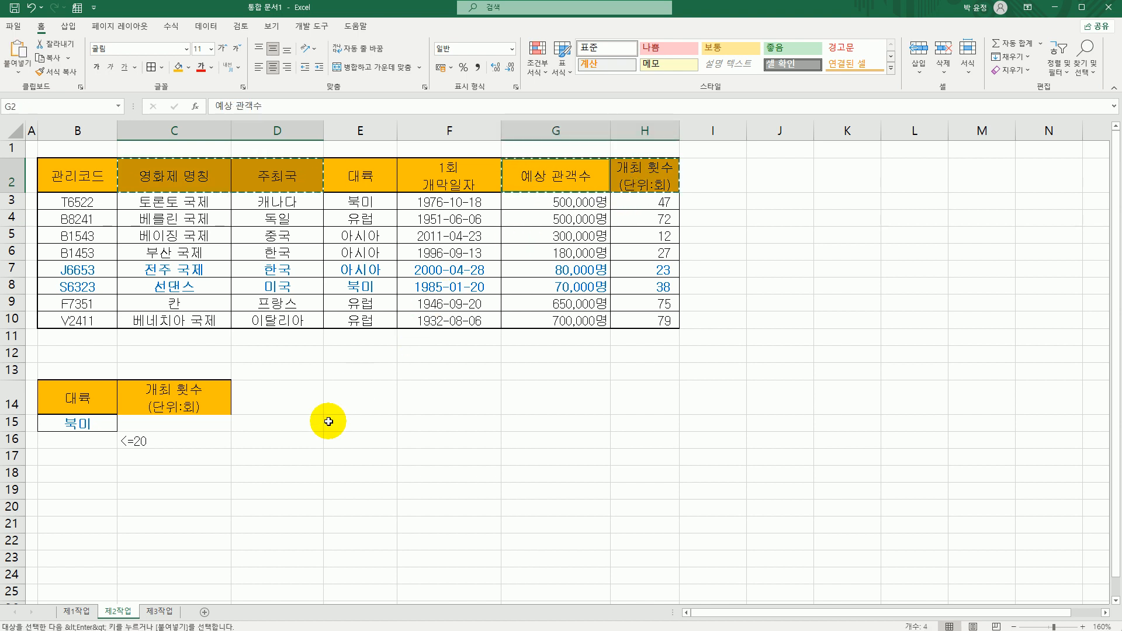
{"action": "left_click", "coordinate": [87, 472]}
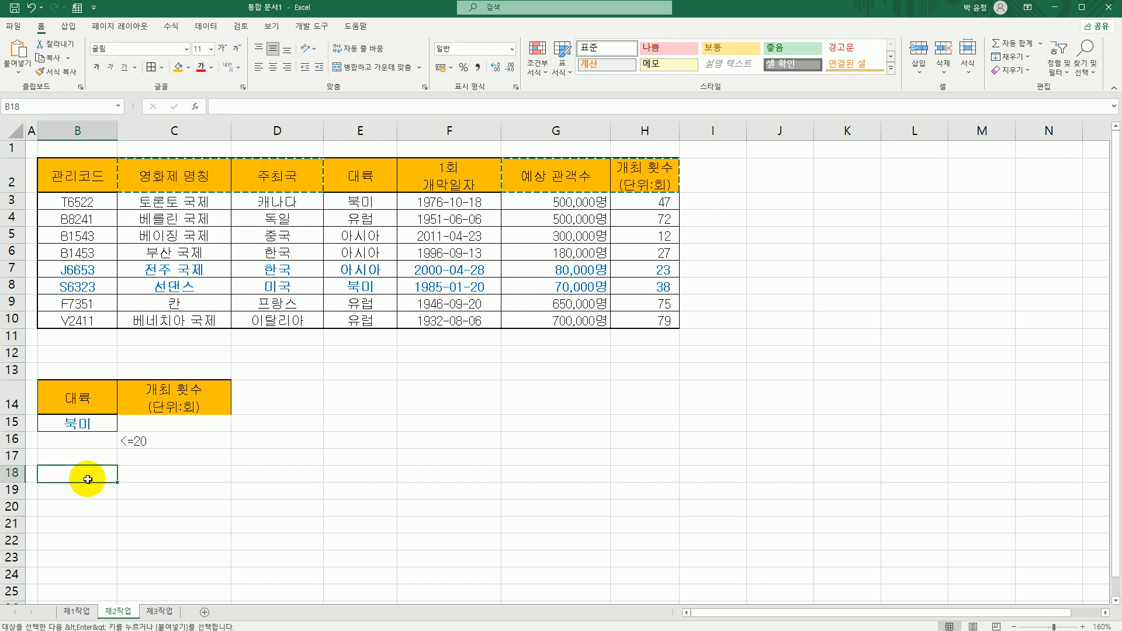
{"action": "key", "text": "ctrl+v"}
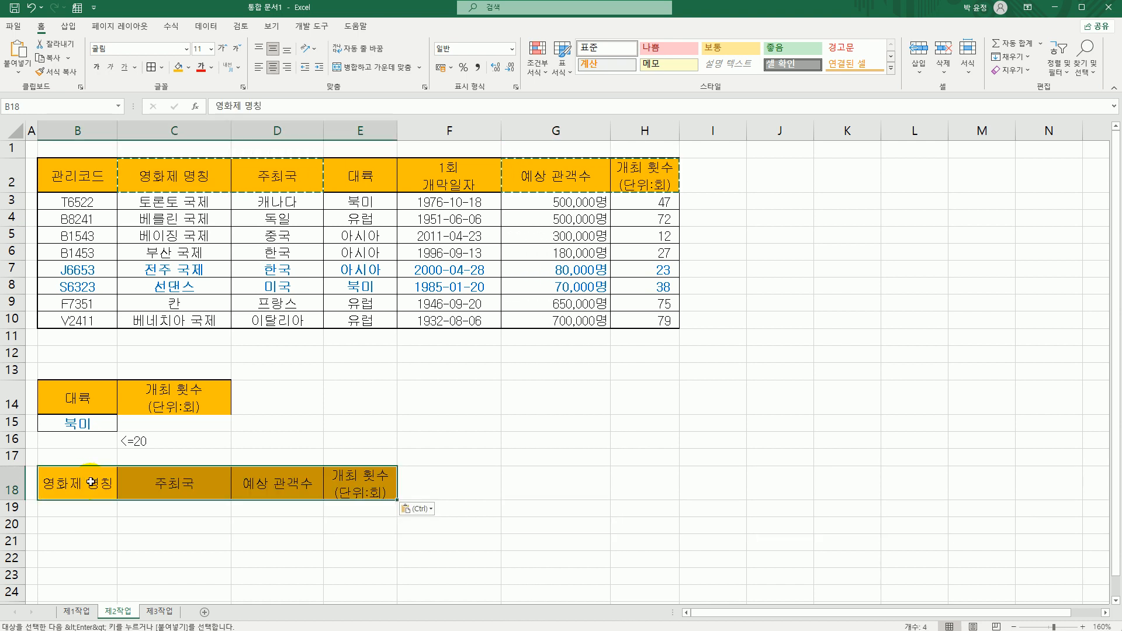
Step: Start an Advanced Filter on the list B2:H10 with B14:C16 as the criteria range
{"action": "left_click", "coordinate": [240, 217]}
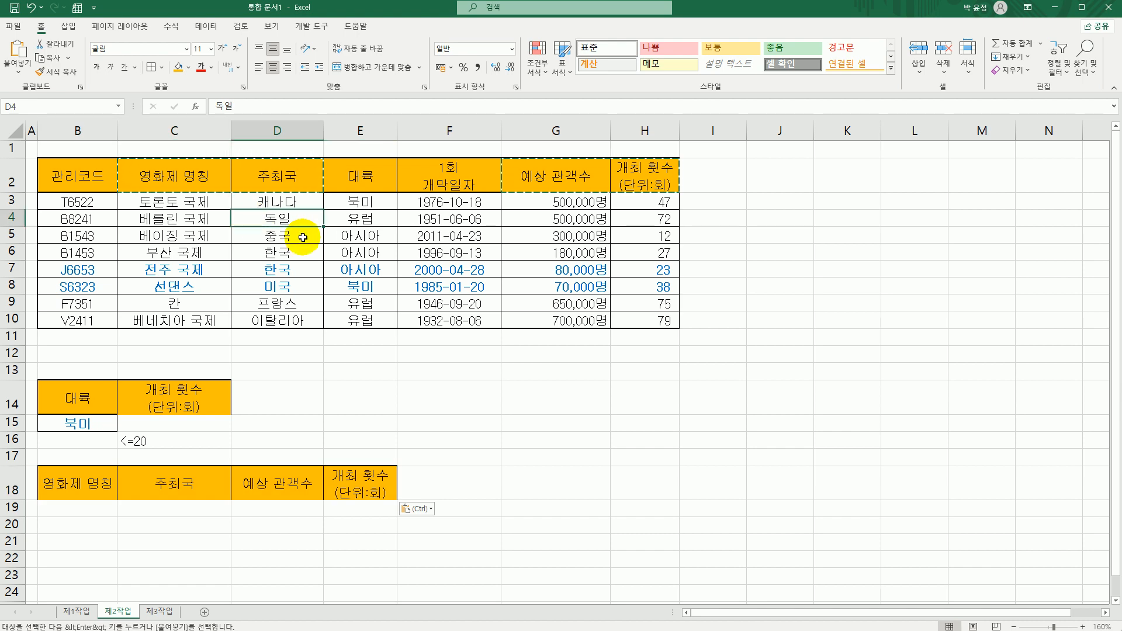
{"action": "left_click", "coordinate": [205, 26]}
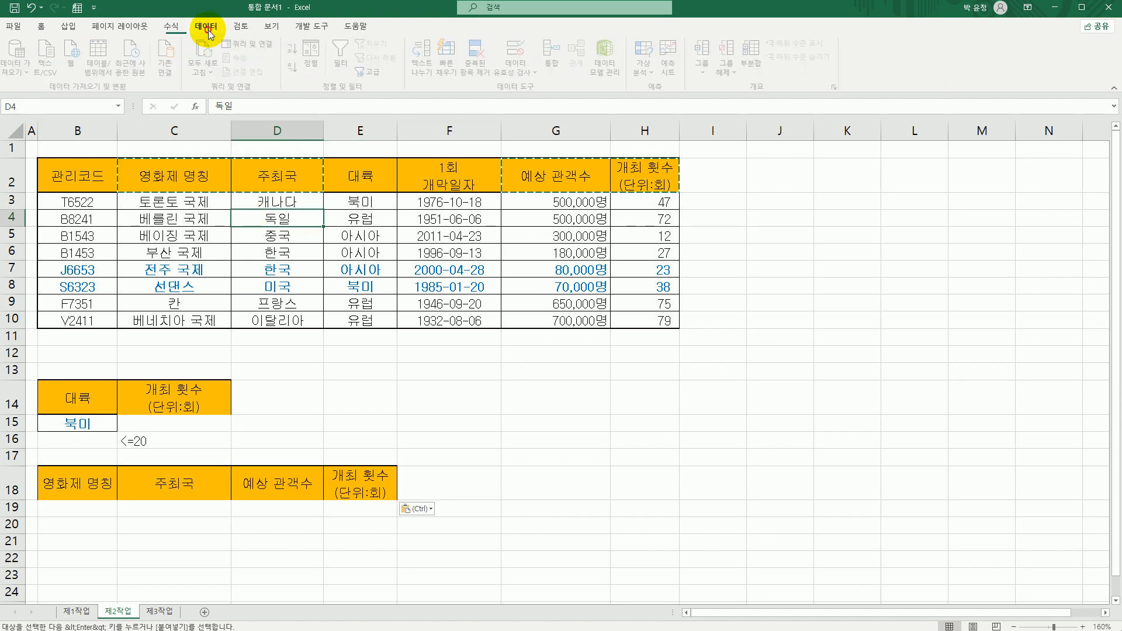
{"action": "left_click", "coordinate": [372, 72]}
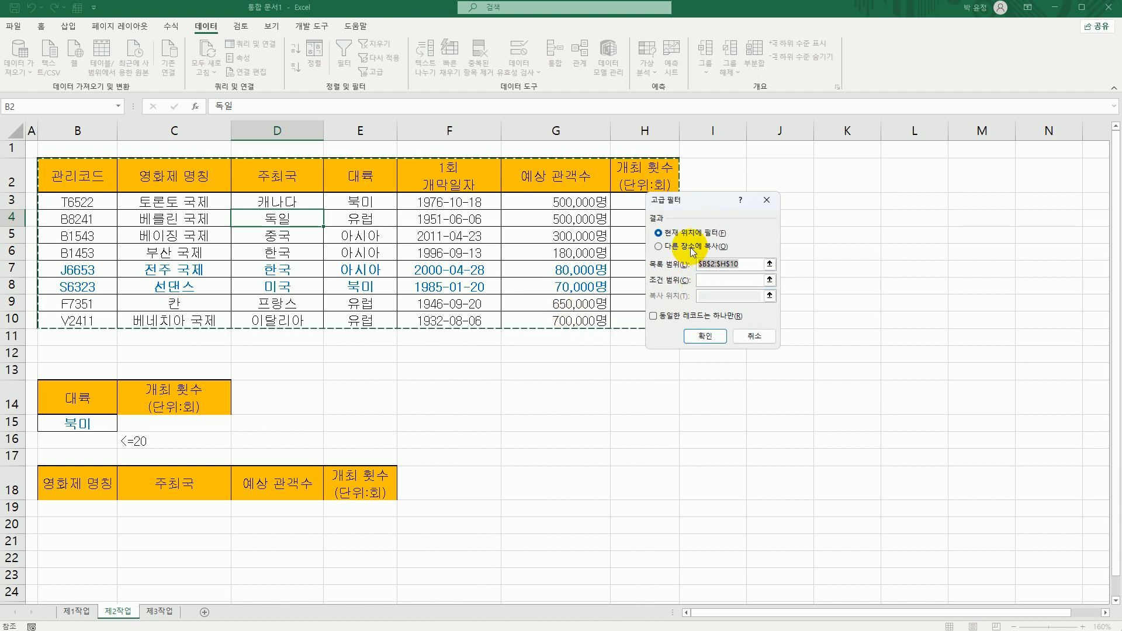
{"action": "left_click", "coordinate": [724, 280]}
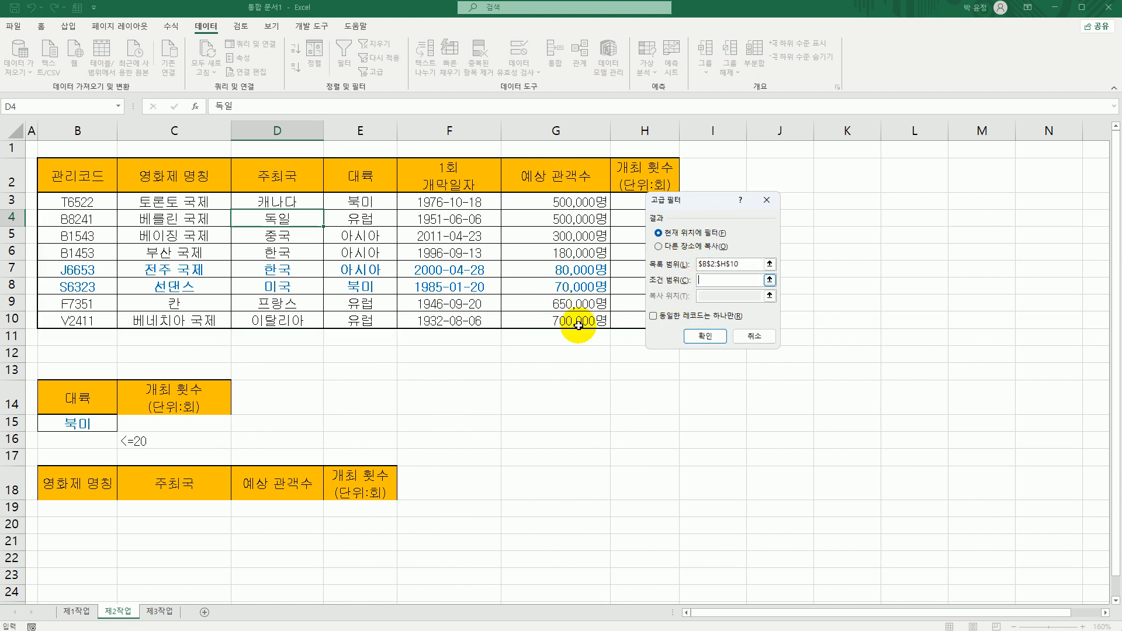
{"action": "left_click_drag", "start_coordinate": [88, 403], "coordinate": [146, 439]}
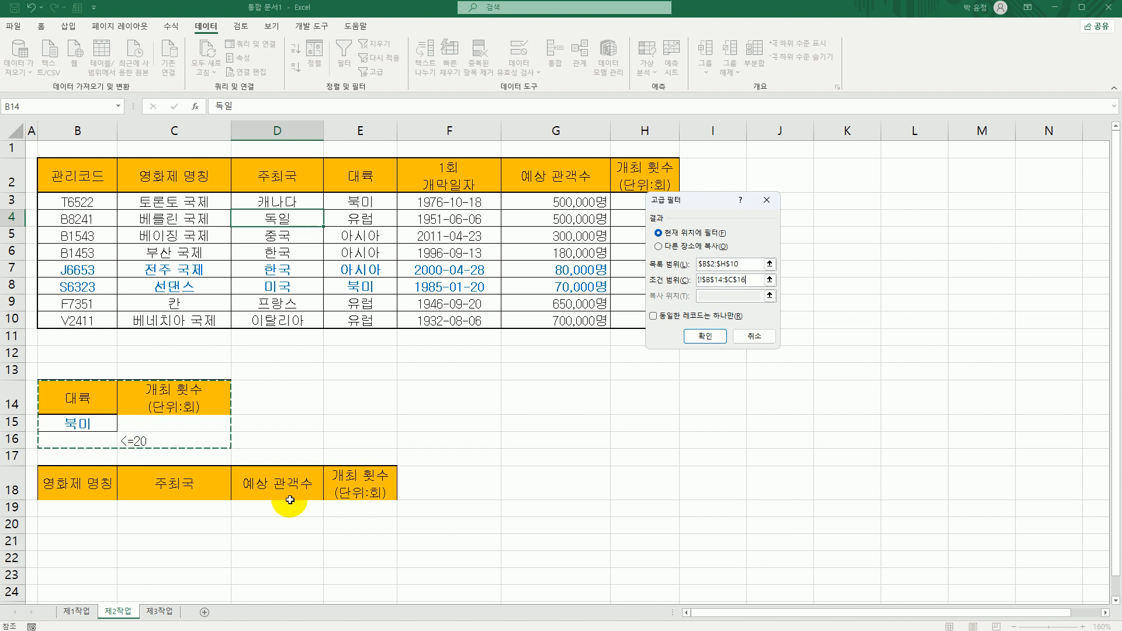
Step: Set the filter to copy its results to another location, B18:E18, and run it
{"action": "left_click", "coordinate": [701, 246]}
{"action": "left_click", "coordinate": [714, 296]}
{"action": "left_click_drag", "start_coordinate": [70, 494], "coordinate": [326, 489]}
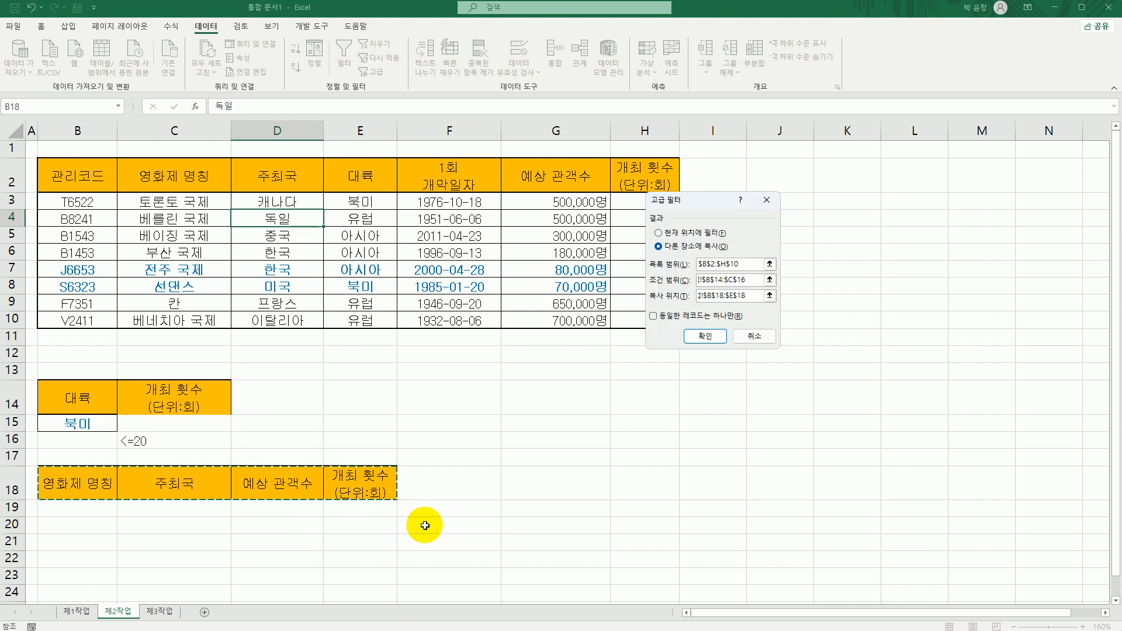
{"action": "left_click", "coordinate": [706, 335]}
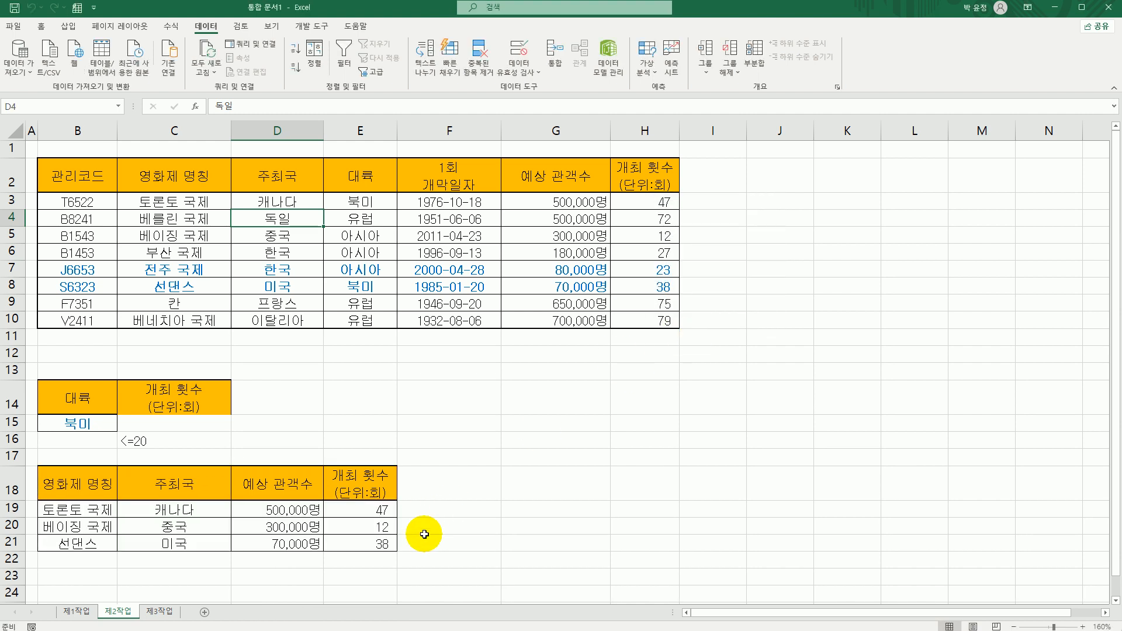
{"action": "left_click", "coordinate": [490, 533]}
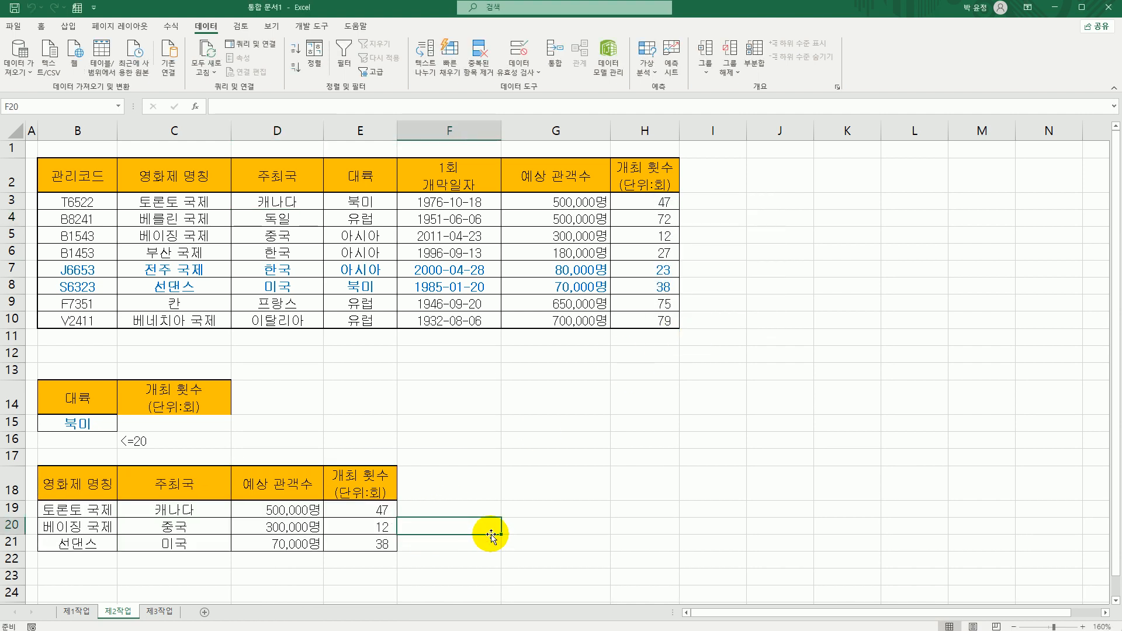
Step: Remove the fill color from the filter result range B18:E21
{"action": "left_click_drag", "start_coordinate": [99, 490], "coordinate": [341, 544]}
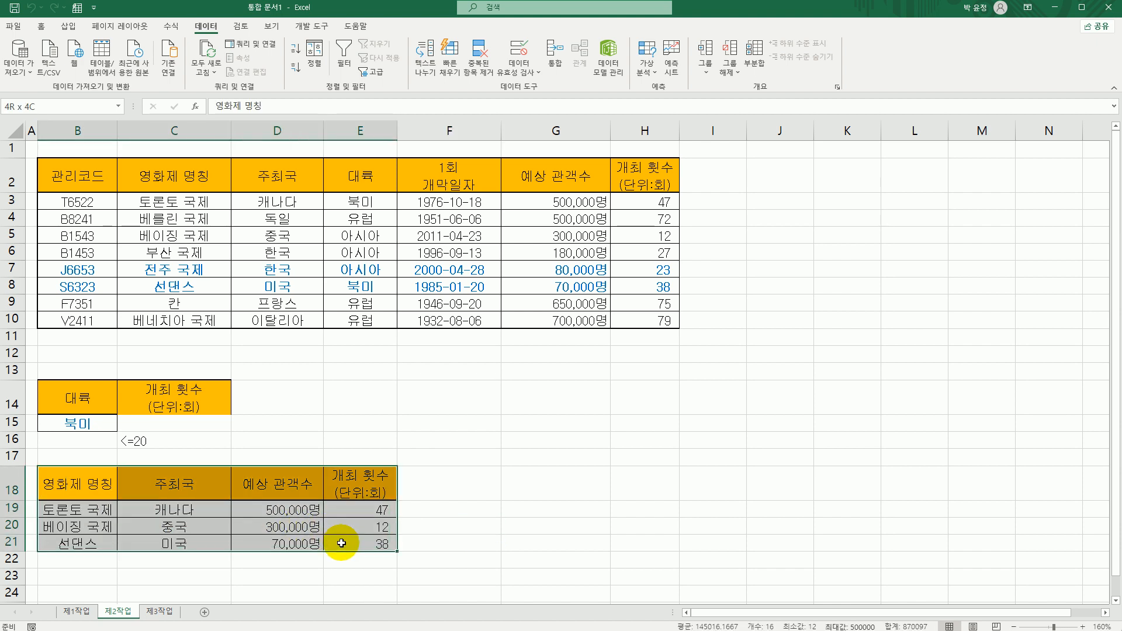
{"action": "left_click", "coordinate": [41, 26]}
{"action": "left_click", "coordinate": [189, 67]}
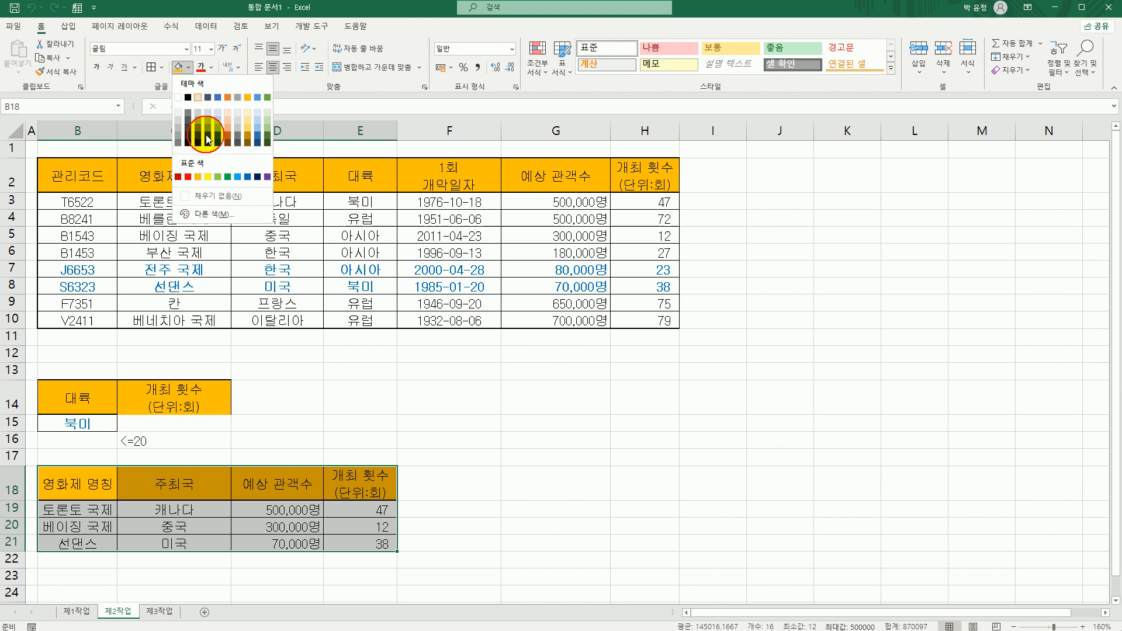
{"action": "left_click", "coordinate": [217, 200]}
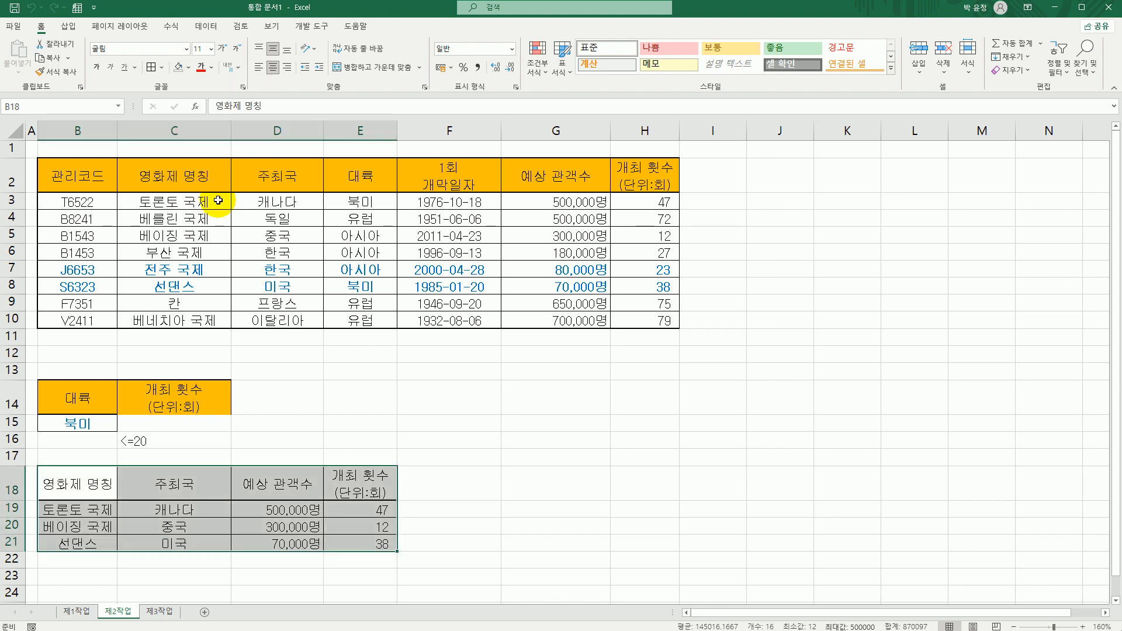
Step: Format the filter result B18:E21 as a table with headers, using the gold style in the first row of the 중간 styles
{"action": "left_click", "coordinate": [562, 67]}
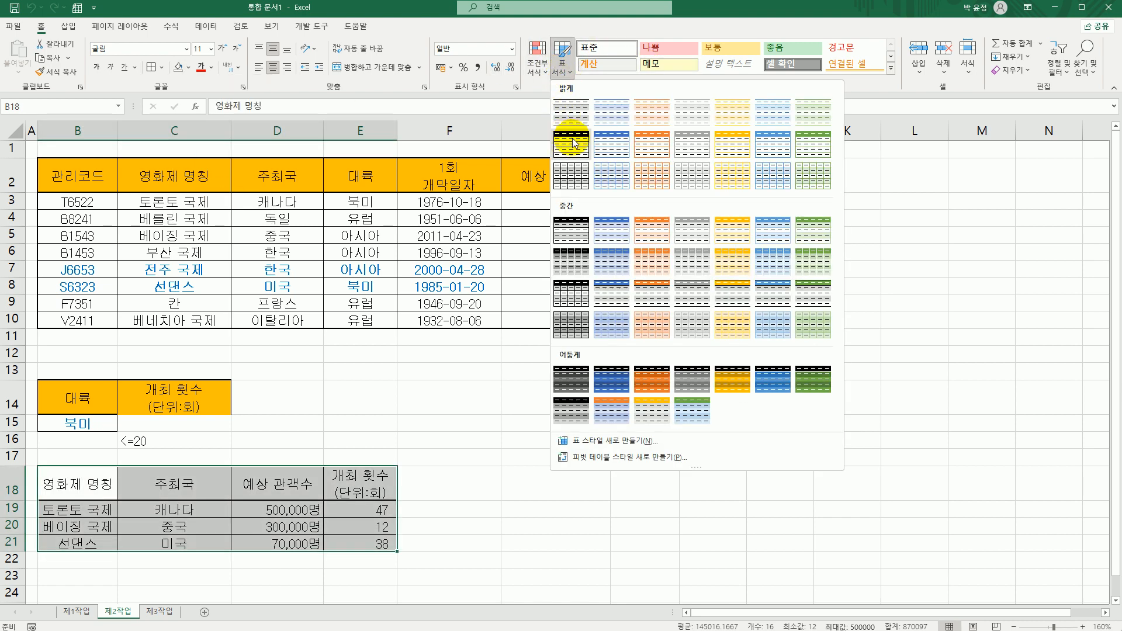
{"action": "left_click", "coordinate": [734, 232]}
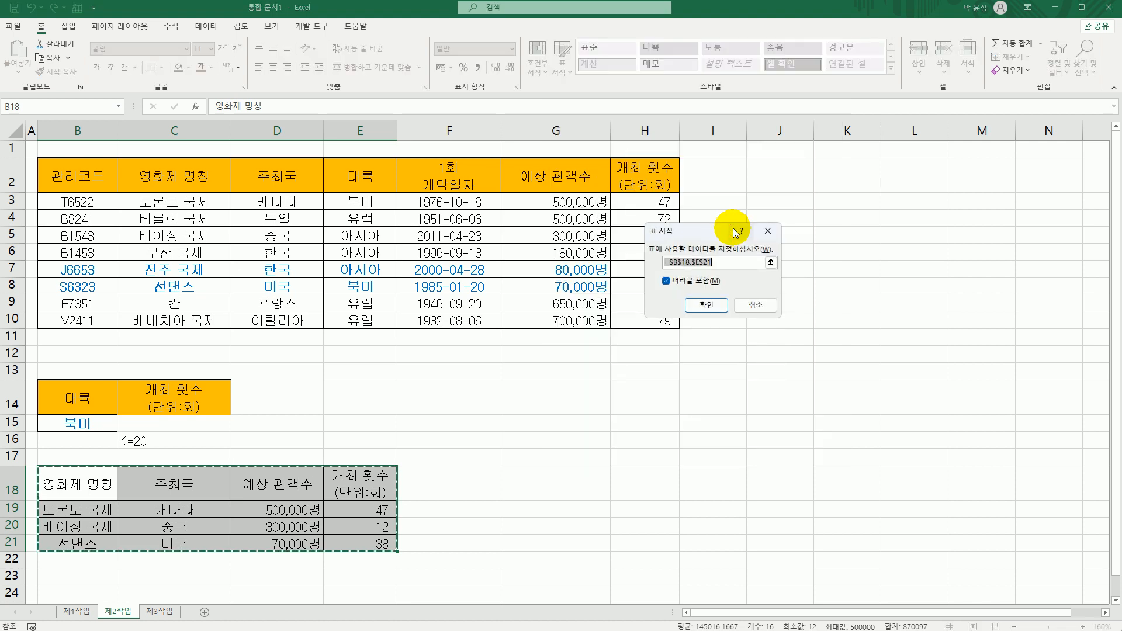
{"action": "left_click", "coordinate": [705, 306]}
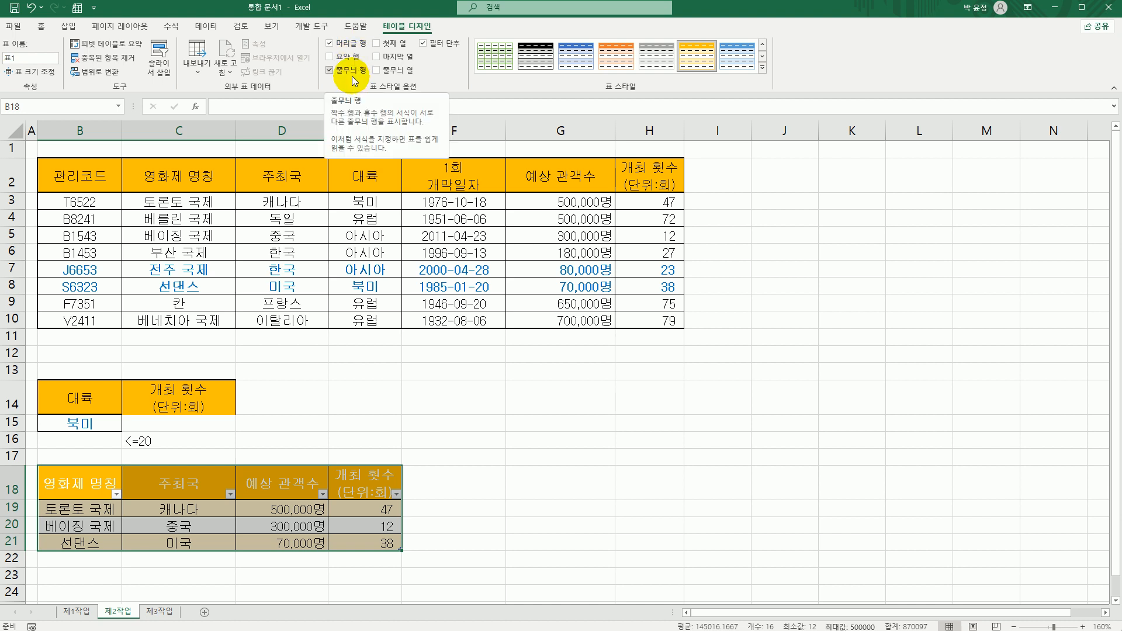
{"action": "left_click", "coordinate": [522, 384]}
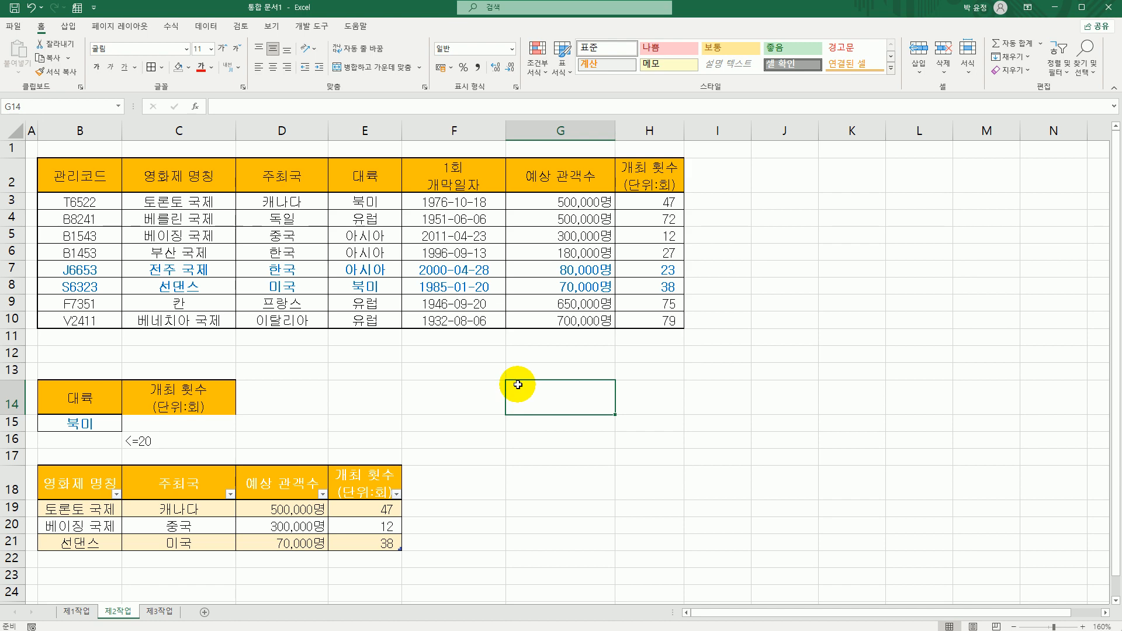
Step: Create a PivotTable from 제1작업 range B4:H12, placed on the existing sheet 제3작업 at cell B2
{"action": "left_click", "coordinate": [87, 611]}
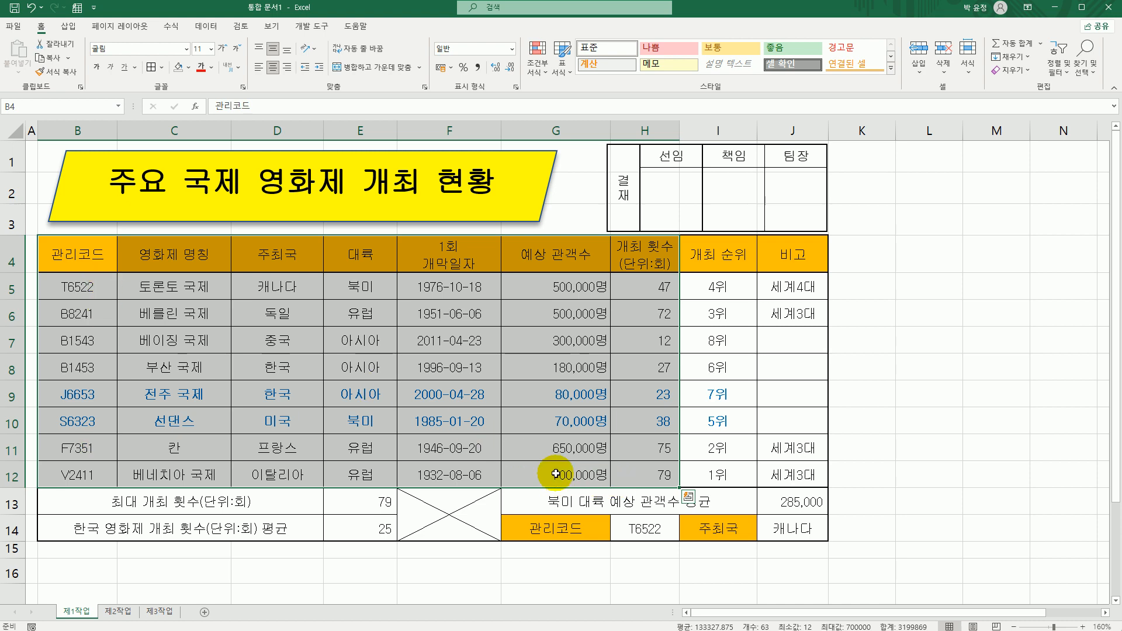
{"action": "left_click", "coordinate": [68, 26]}
{"action": "left_click", "coordinate": [36, 73]}
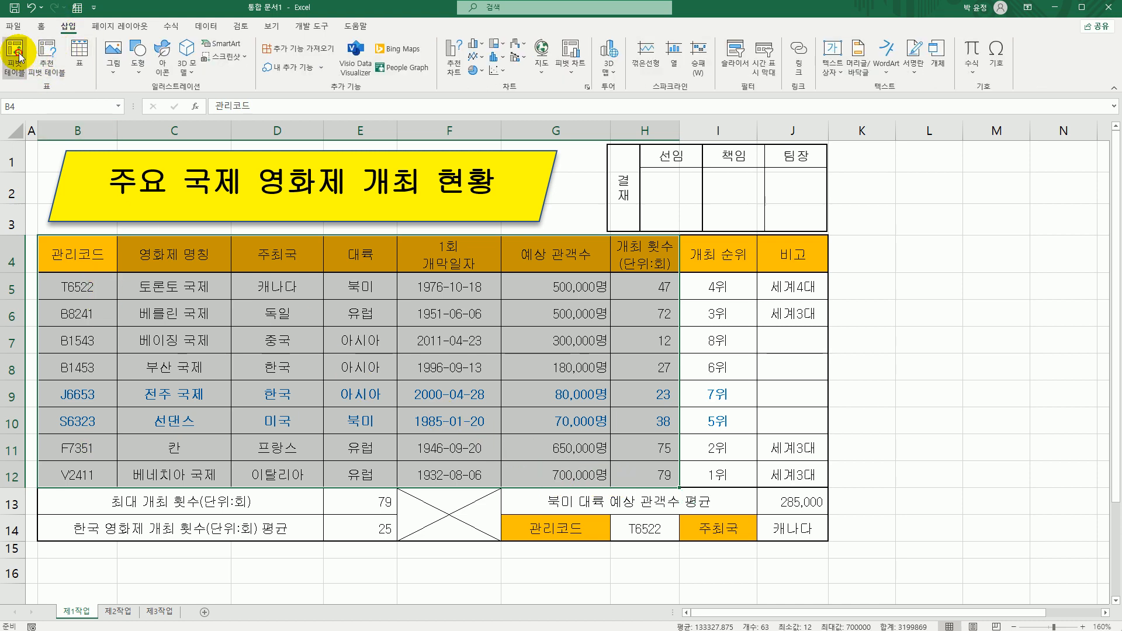
{"action": "left_click", "coordinate": [631, 314]}
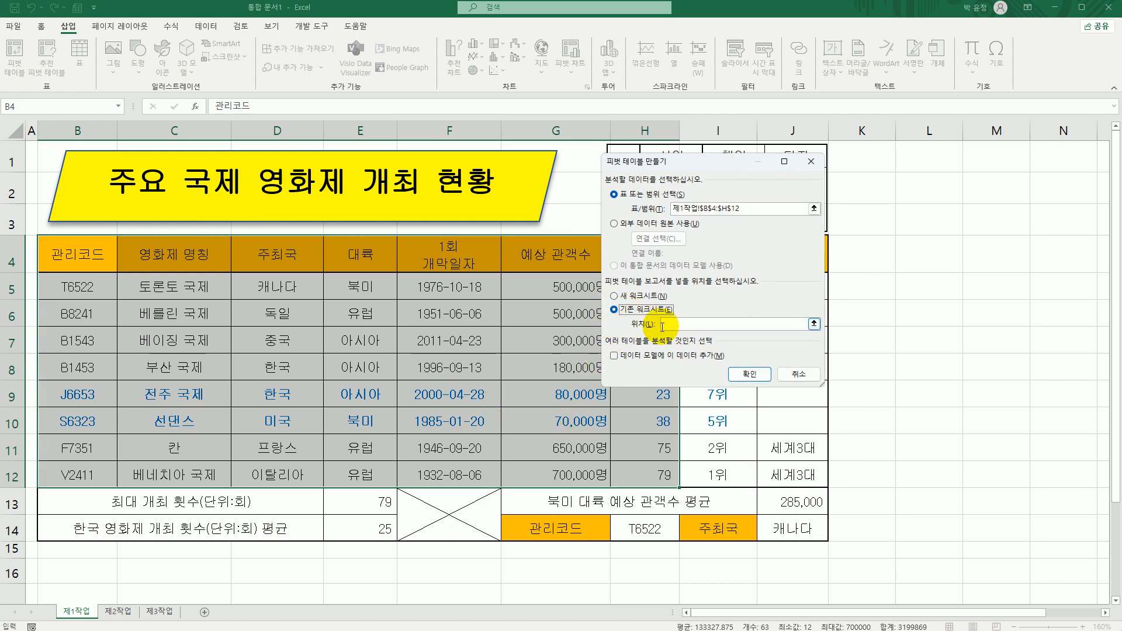
{"action": "left_click", "coordinate": [160, 611]}
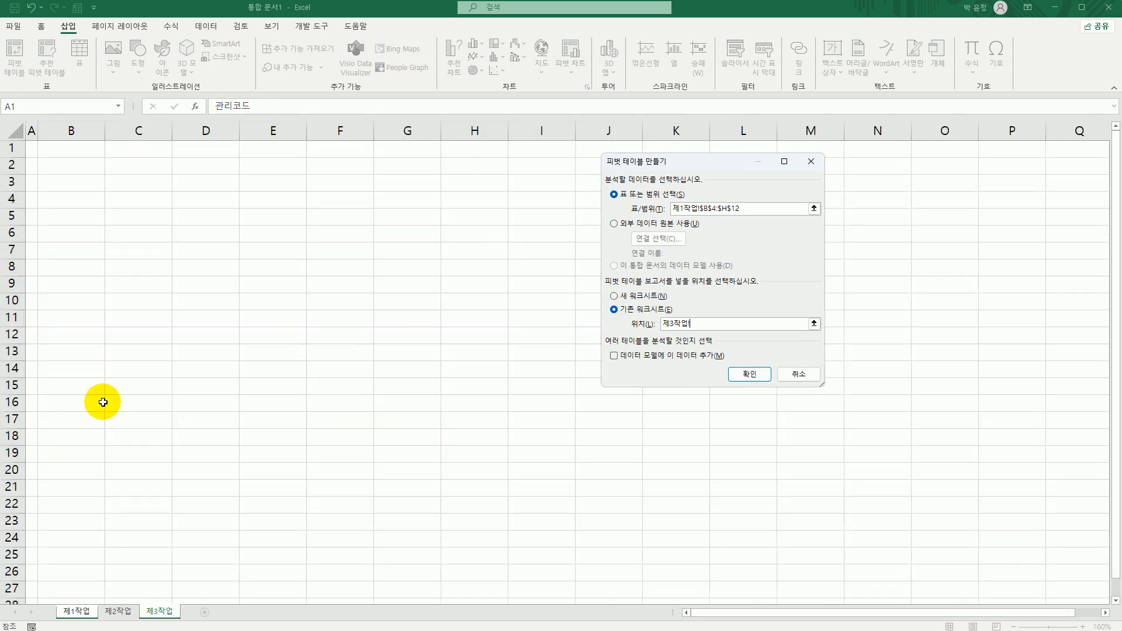
{"action": "left_click", "coordinate": [60, 165]}
{"action": "left_click", "coordinate": [750, 376]}
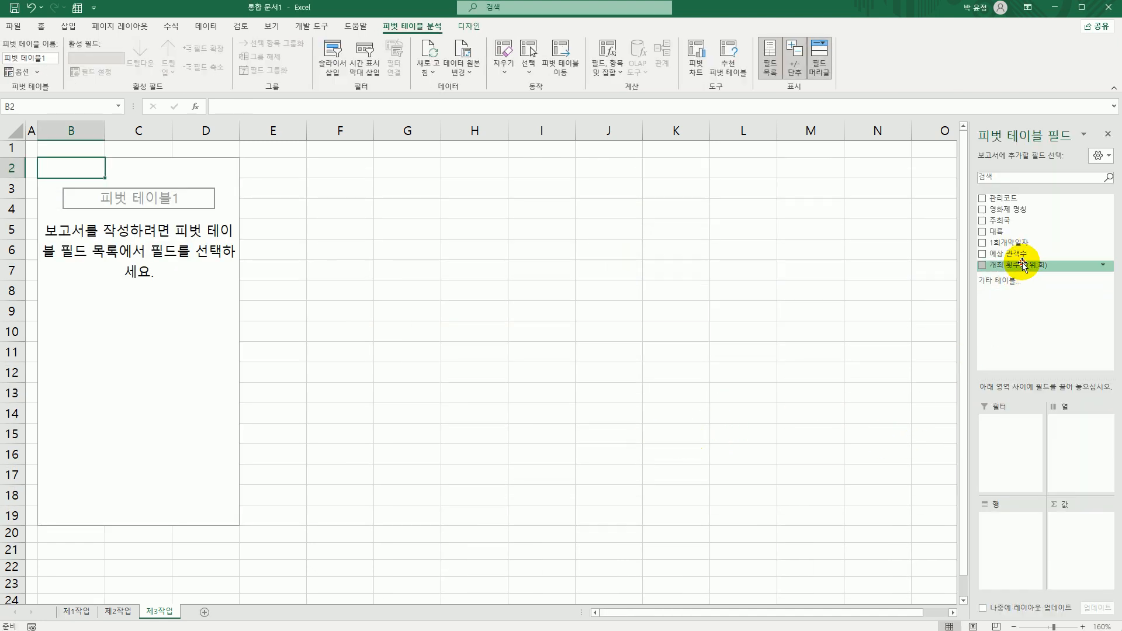
Step: Lay out the PivotTable with 개최 횟수(단위:회) as rows, 대륙 as columns, and 관리코드 and 예상 관객수 as values
{"action": "left_click_drag", "start_coordinate": [1017, 265], "coordinate": [1006, 566]}
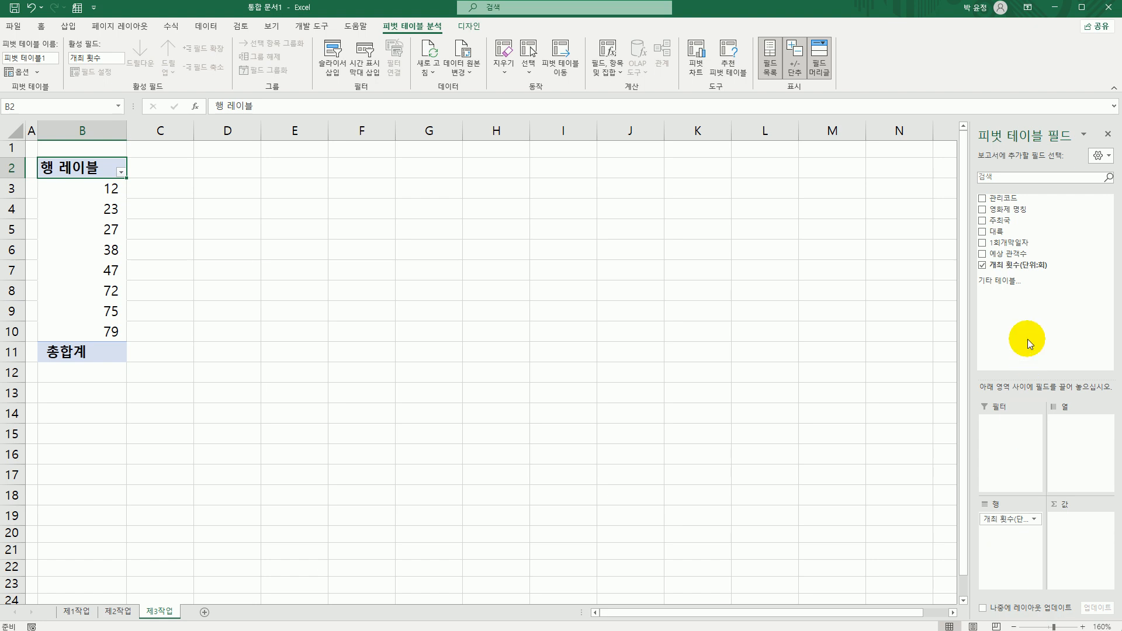
{"action": "left_click_drag", "start_coordinate": [1006, 231], "coordinate": [1065, 435]}
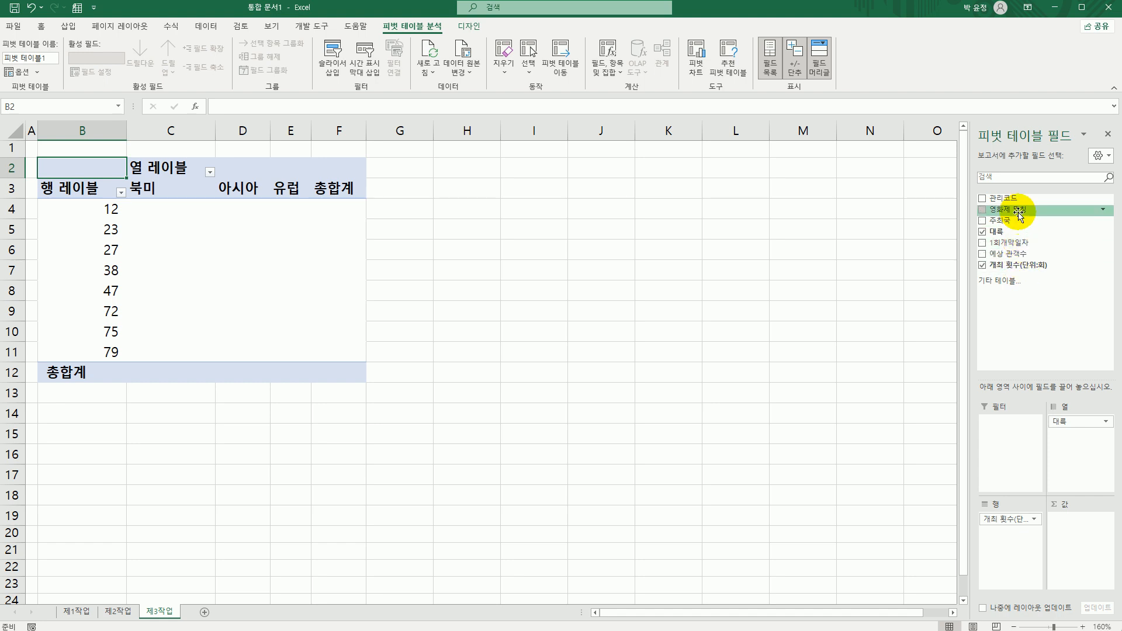
{"action": "left_click_drag", "start_coordinate": [1000, 199], "coordinate": [1094, 556]}
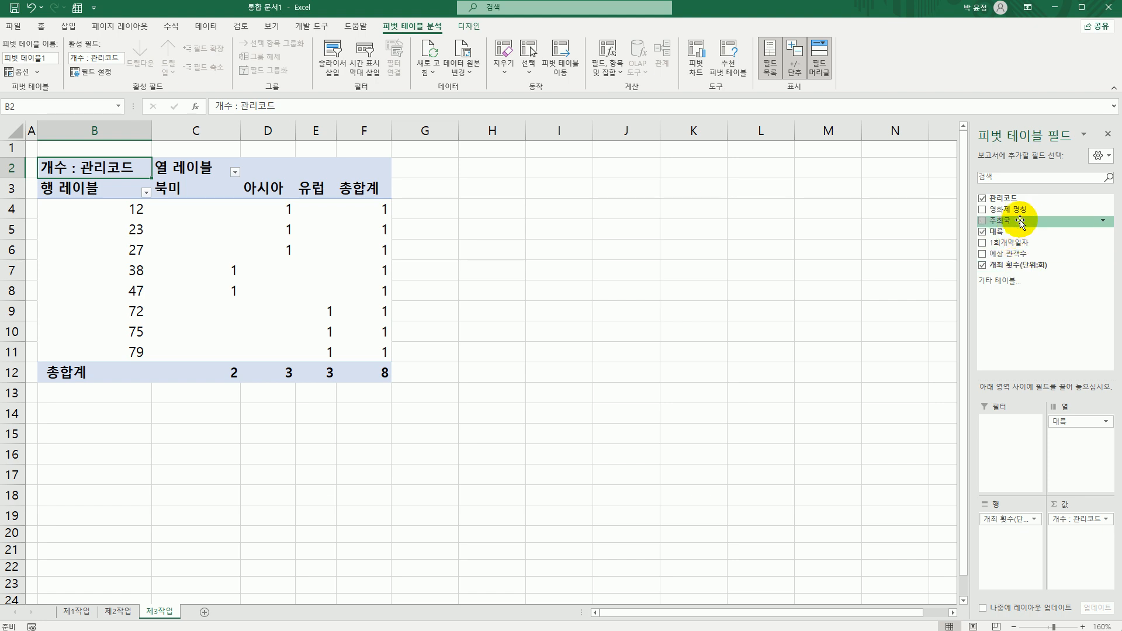
{"action": "left_click_drag", "start_coordinate": [1027, 255], "coordinate": [1073, 543]}
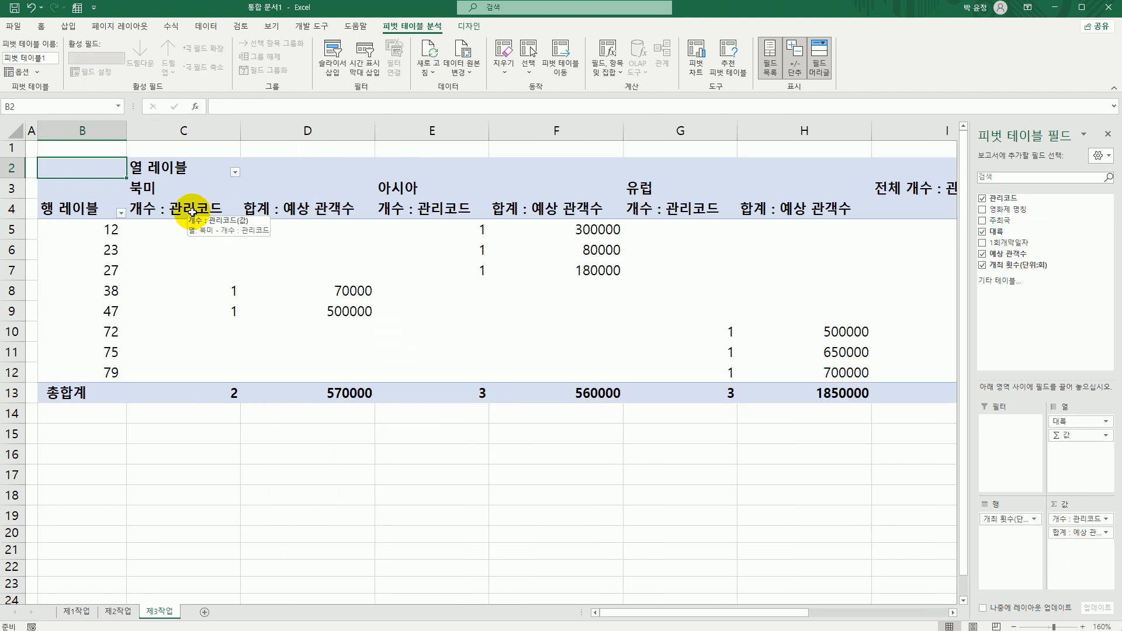
Step: Change the summary function of the 예상 관객수 value field to 평균
{"action": "left_click", "coordinate": [285, 210]}
{"action": "left_click", "coordinate": [285, 210]}
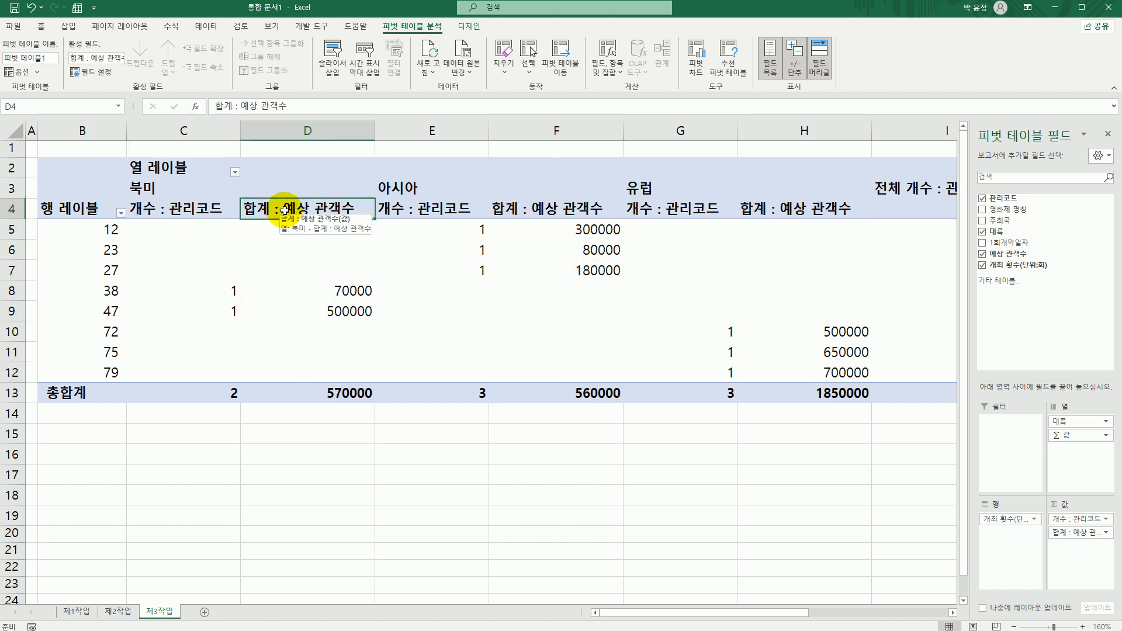
{"action": "right_click", "coordinate": [284, 211]}
{"action": "left_click", "coordinate": [371, 372]}
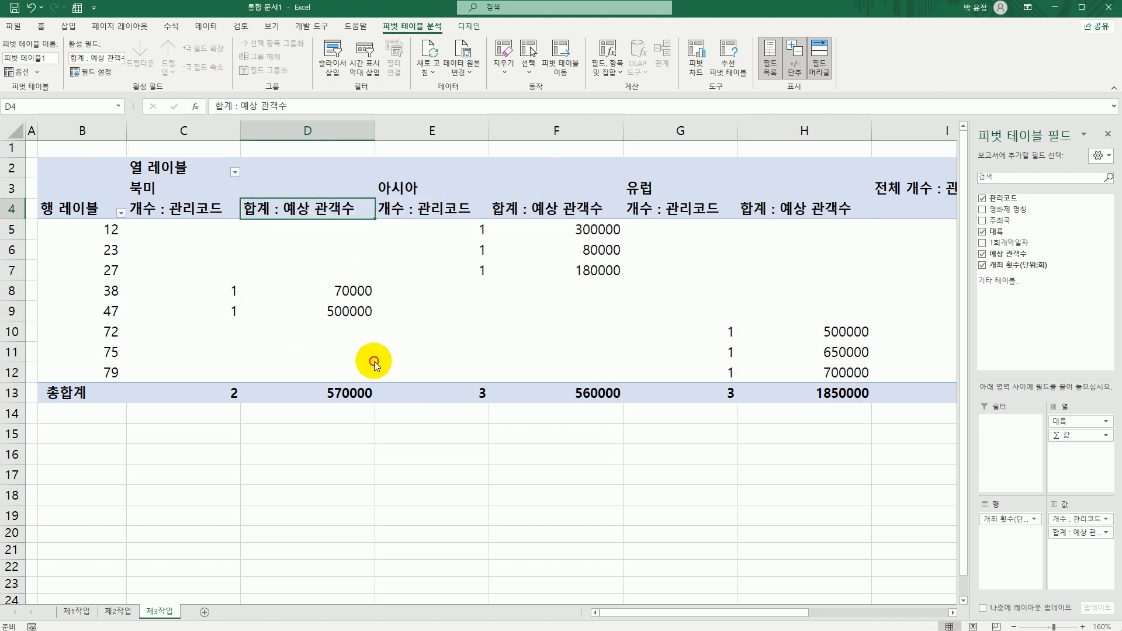
{"action": "left_click", "coordinate": [287, 381]}
{"action": "left_click", "coordinate": [409, 442]}
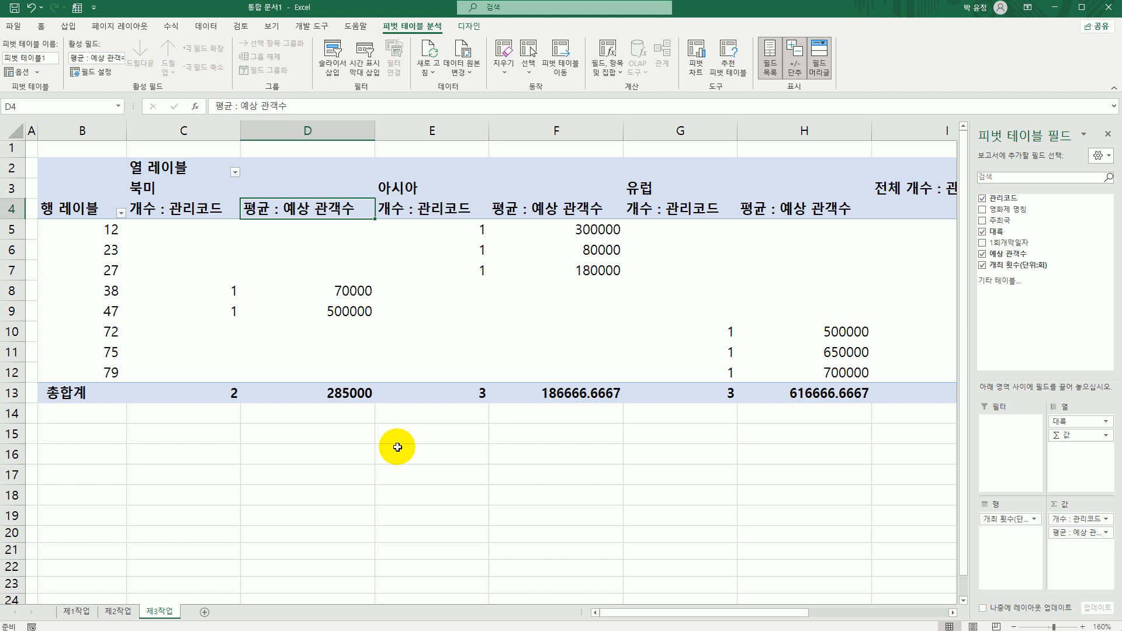
Step: Group the 개최 횟수 row values from 1 to 90 in intervals of 30
{"action": "left_click", "coordinate": [105, 232]}
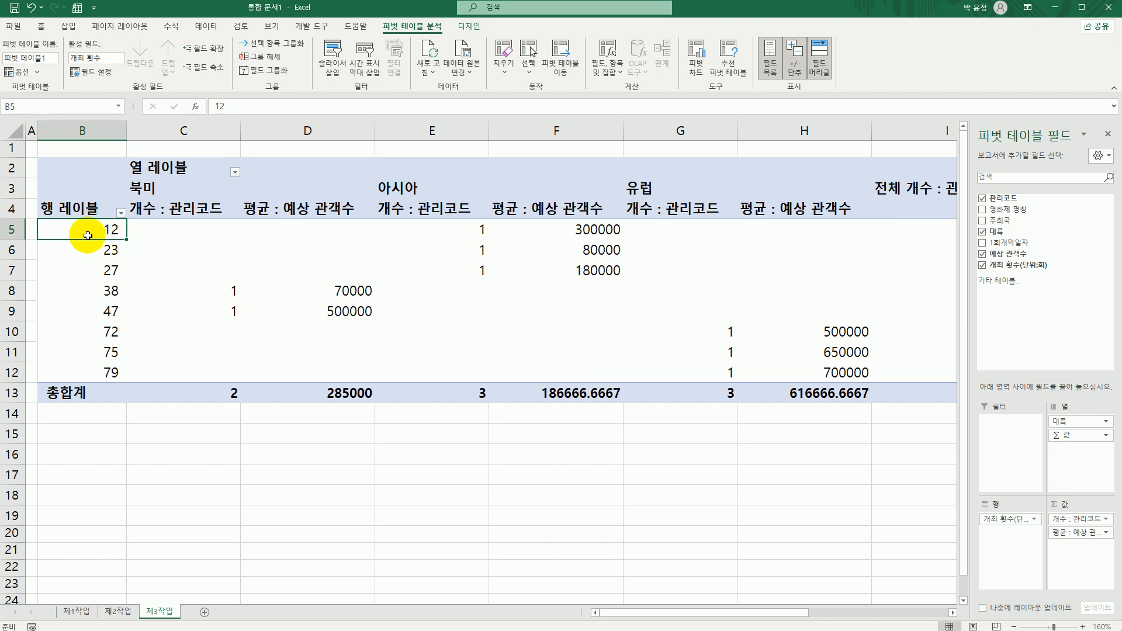
{"action": "right_click", "coordinate": [87, 236]}
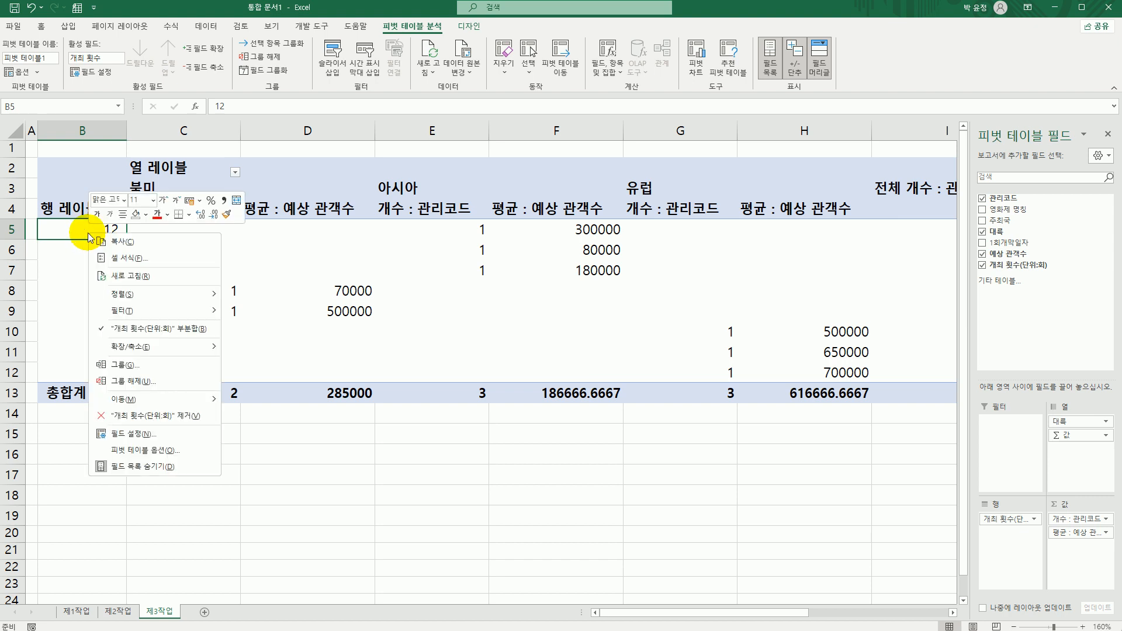
{"action": "left_click", "coordinate": [149, 366]}
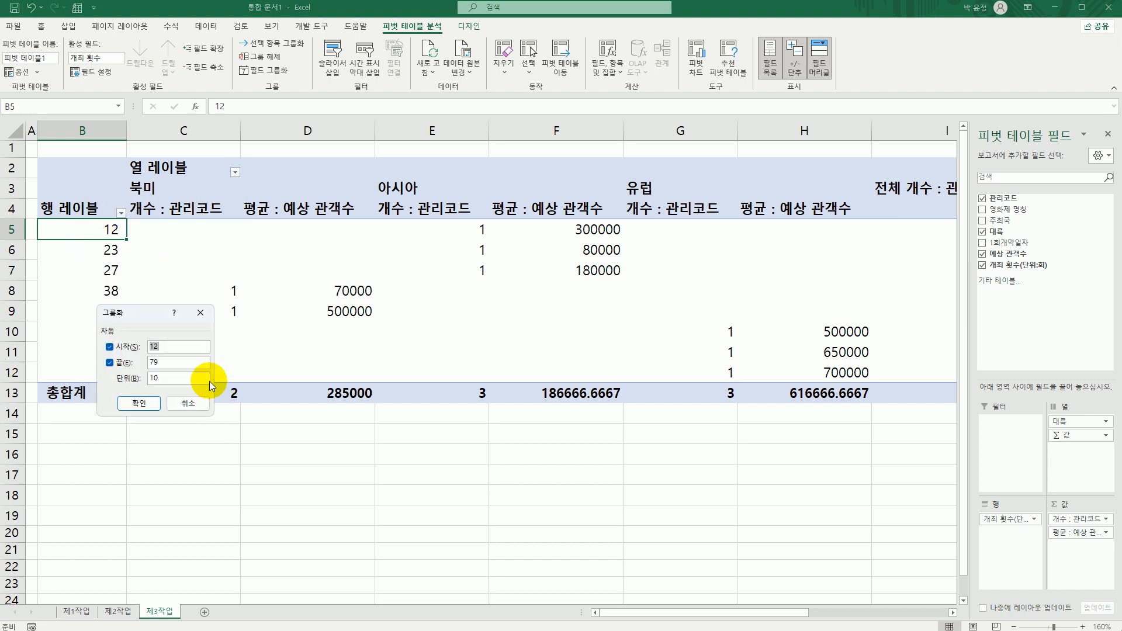
{"action": "type", "text": "1"}
{"action": "left_click_drag", "start_coordinate": [174, 366], "coordinate": [134, 363]}
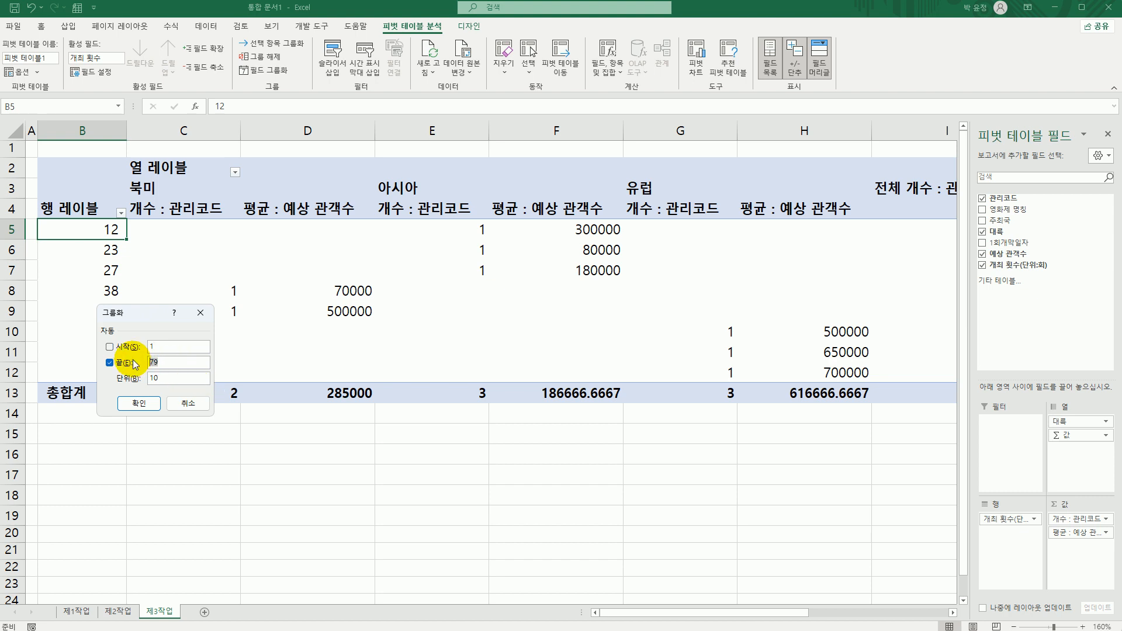
{"action": "type", "text": "90"}
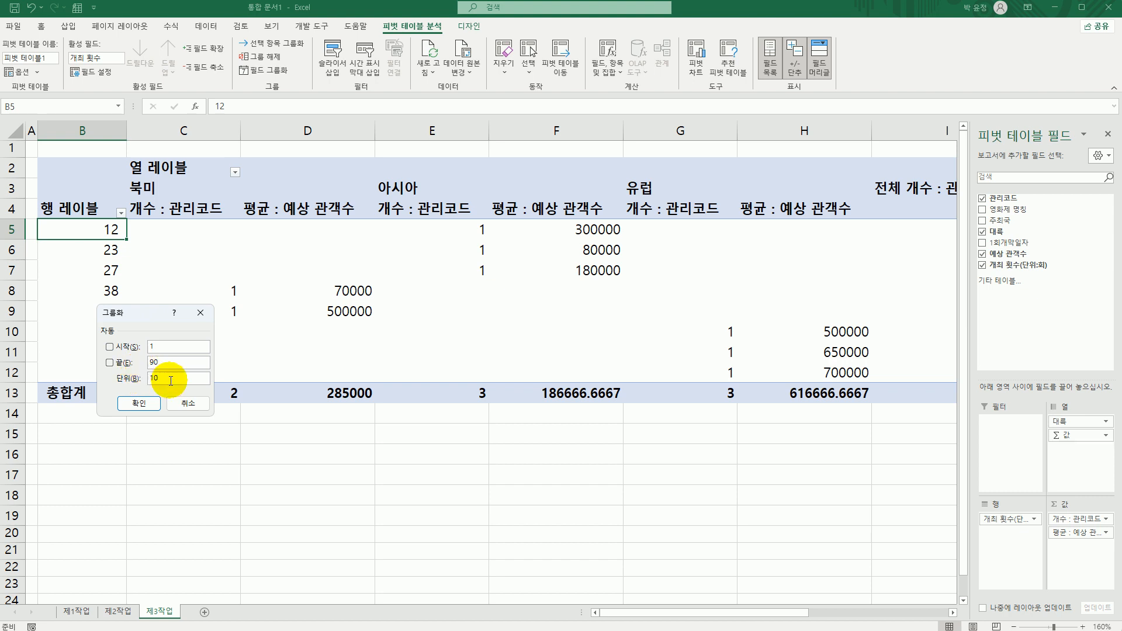
{"action": "left_click_drag", "start_coordinate": [176, 378], "coordinate": [134, 381]}
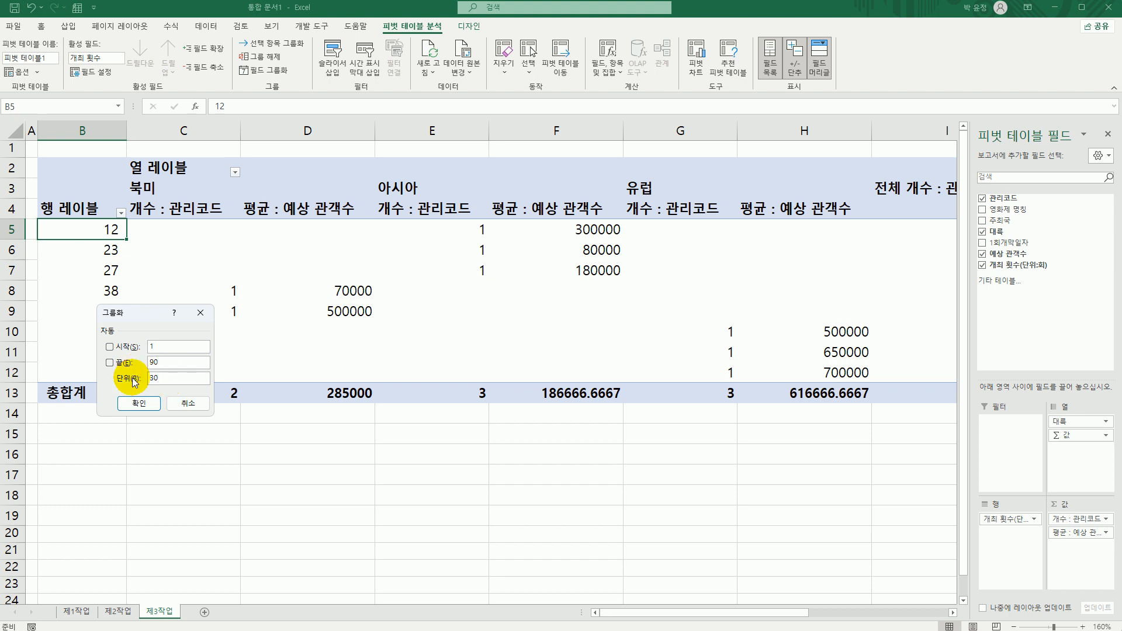
{"action": "type", "text": "30"}
{"action": "left_click", "coordinate": [138, 404]}
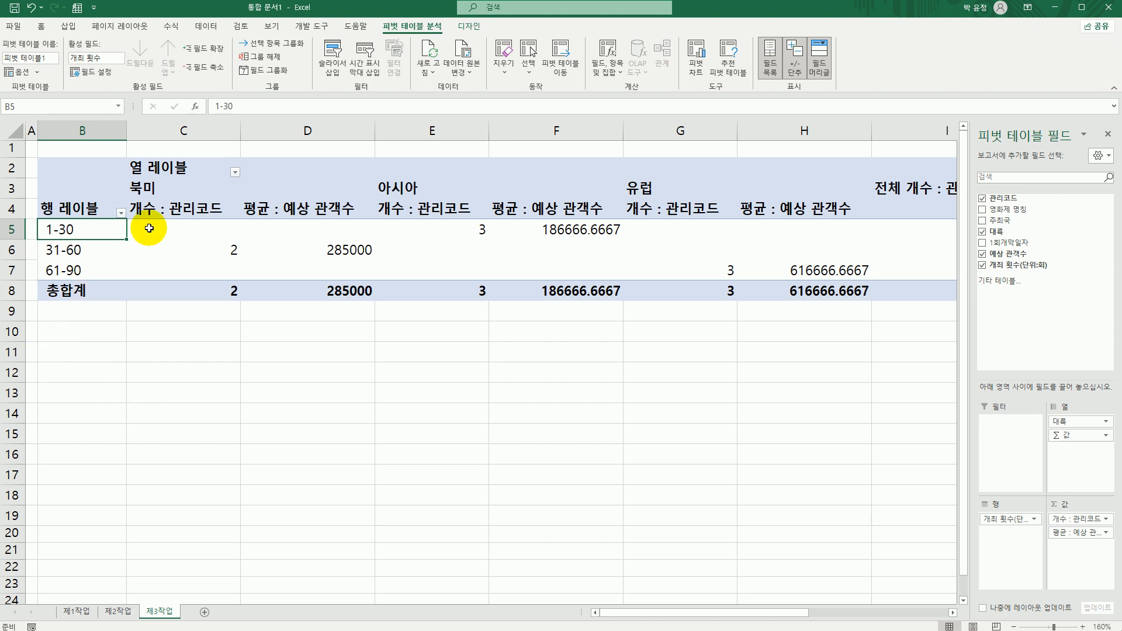
Step: Rename the row label header in B4 to 개최 횟수(단위:회) and fit column B to its contents
{"action": "left_click", "coordinate": [69, 212]}
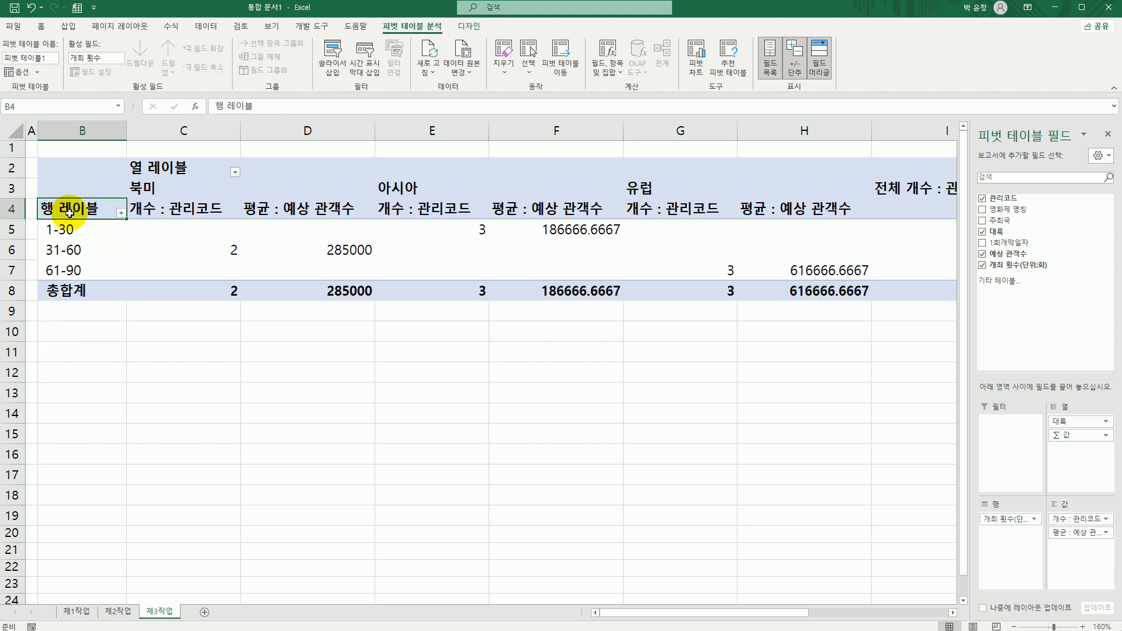
{"action": "type", "text": "ro"}
{"action": "key", "text": "BackSpace"}
{"action": "key", "text": "BackSpace"}
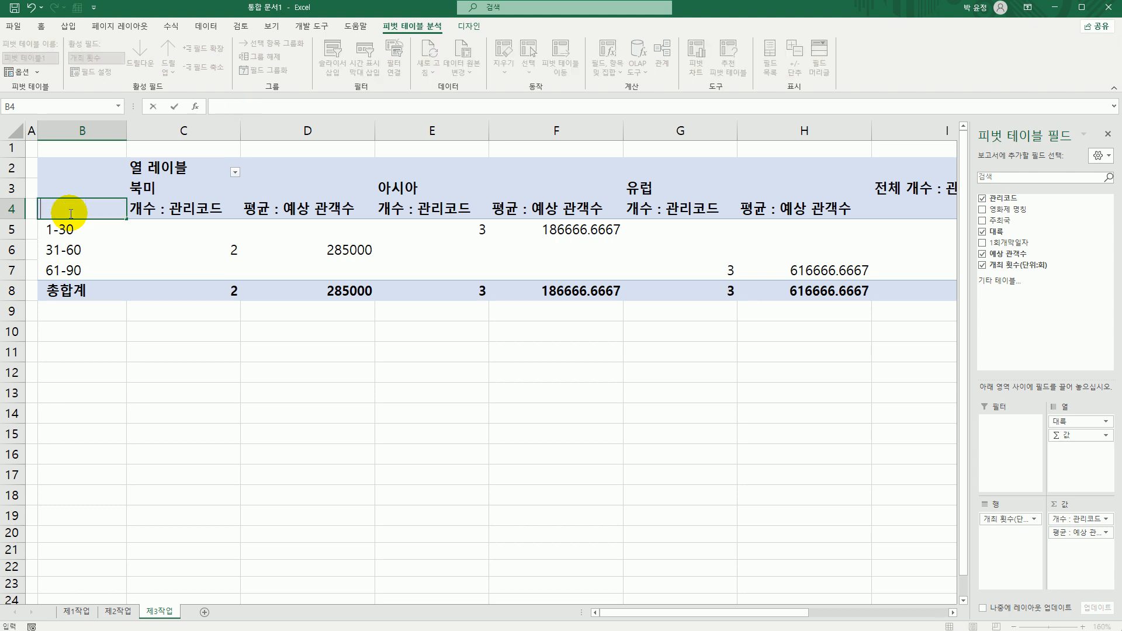
{"action": "type", "text": "개최 횟수"}
{"action": "type", "text": "("}
{"action": "type", "text": "단위:ㅎ"}
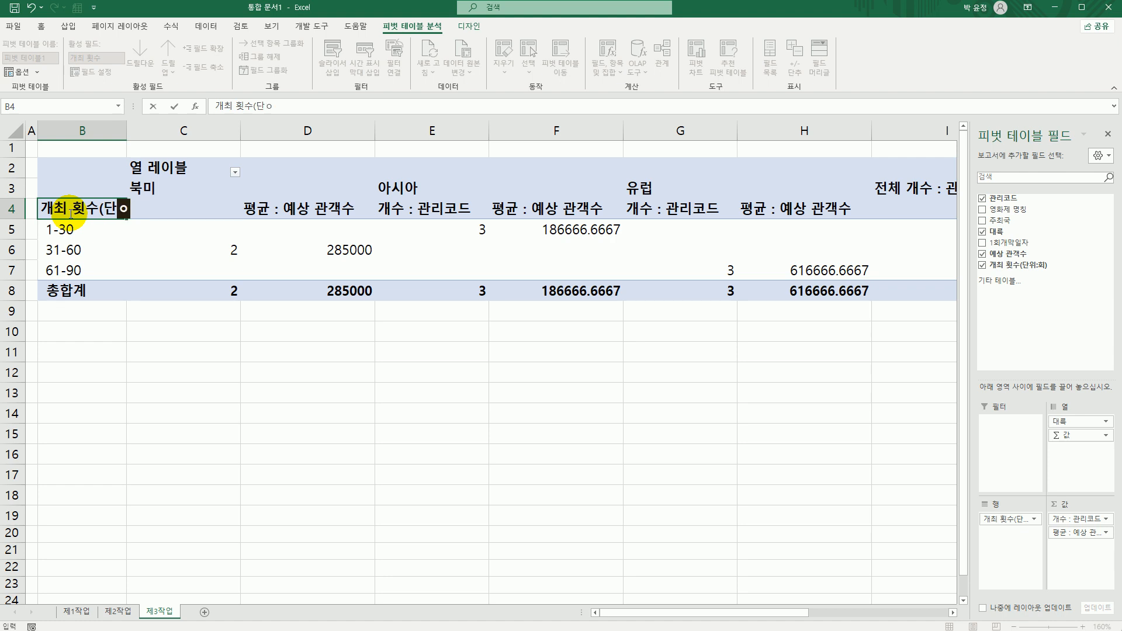
{"action": "type", "text": "회)"}
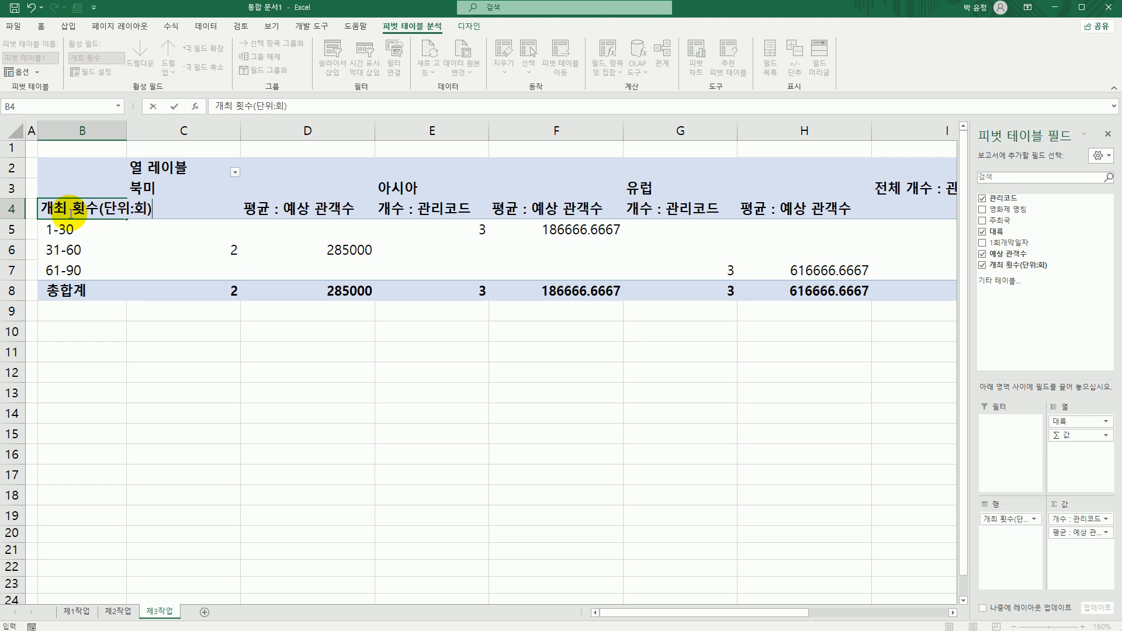
{"action": "key", "text": "Return"}
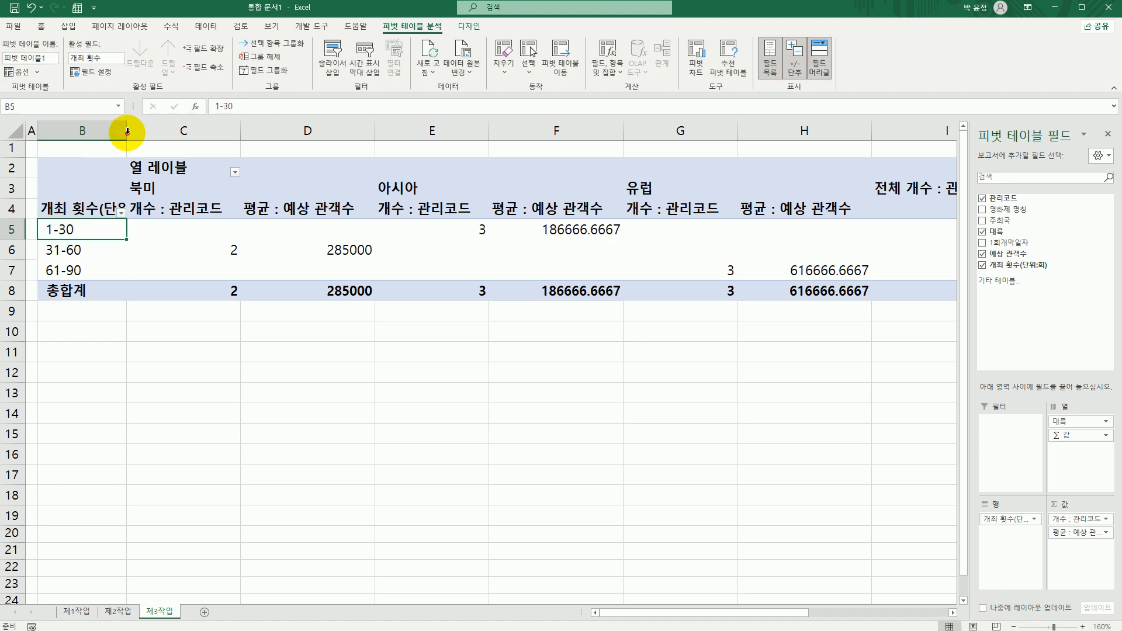
{"action": "double_click", "coordinate": [126, 135]}
Step: Rename the column label header in C2 to 대륙 and sort the continents in descending text order
{"action": "left_click", "coordinate": [228, 171]}
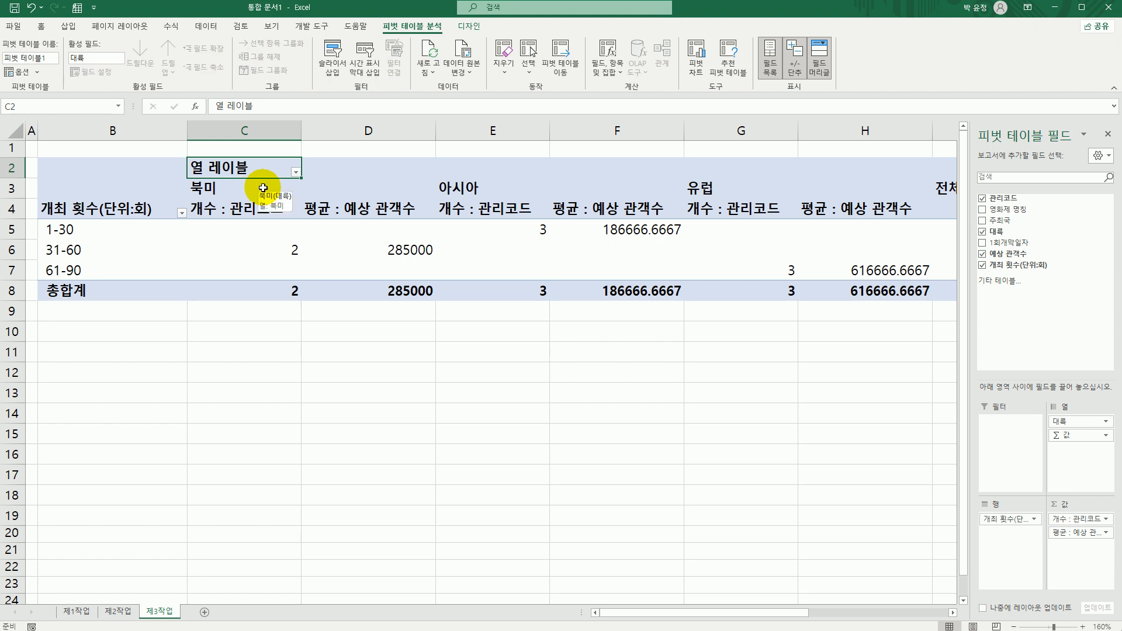
{"action": "type", "text": "대륙"}
{"action": "key", "text": "Return"}
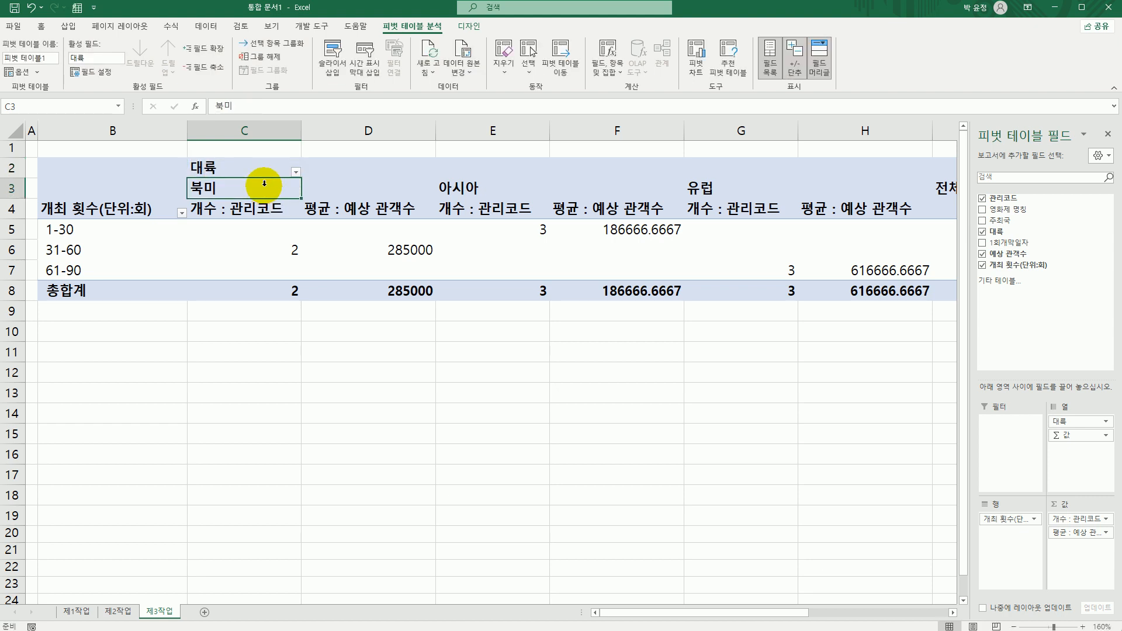
{"action": "left_click", "coordinate": [261, 167]}
{"action": "left_click", "coordinate": [295, 173]}
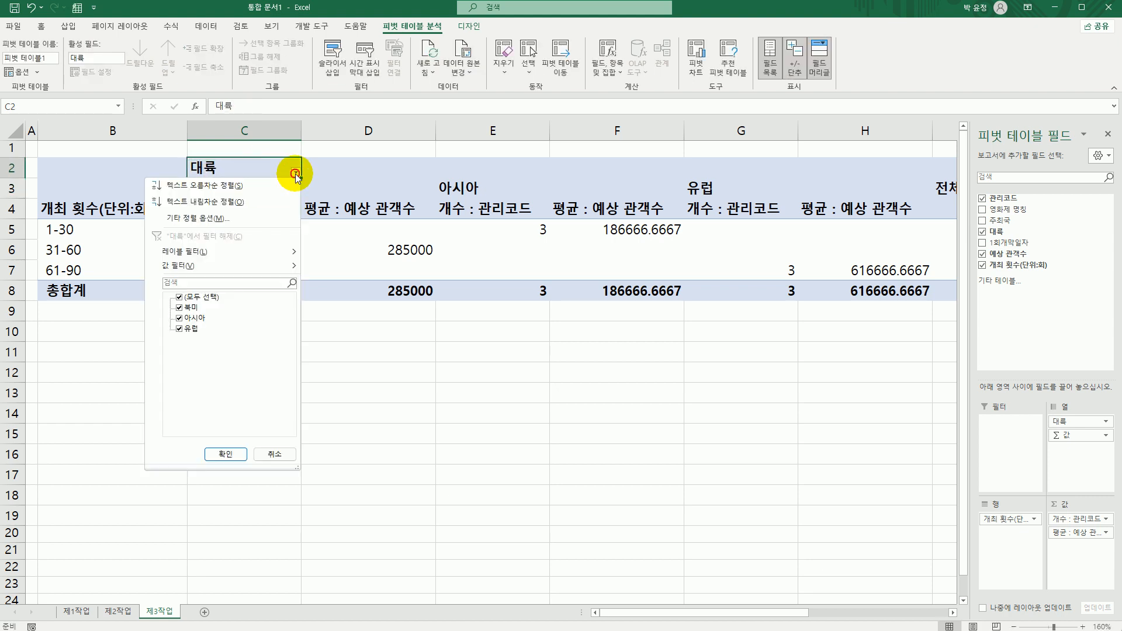
{"action": "left_click", "coordinate": [264, 201]}
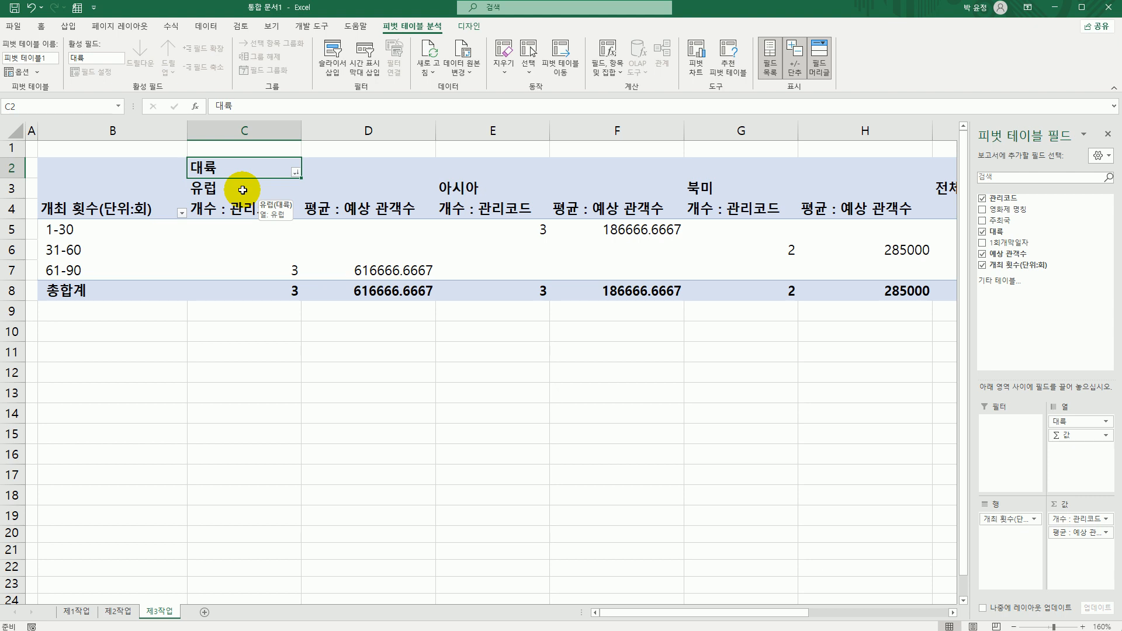
Step: In the PivotTable options, merge and center cells with labels and set empty cells to show **
{"action": "left_click", "coordinate": [251, 242]}
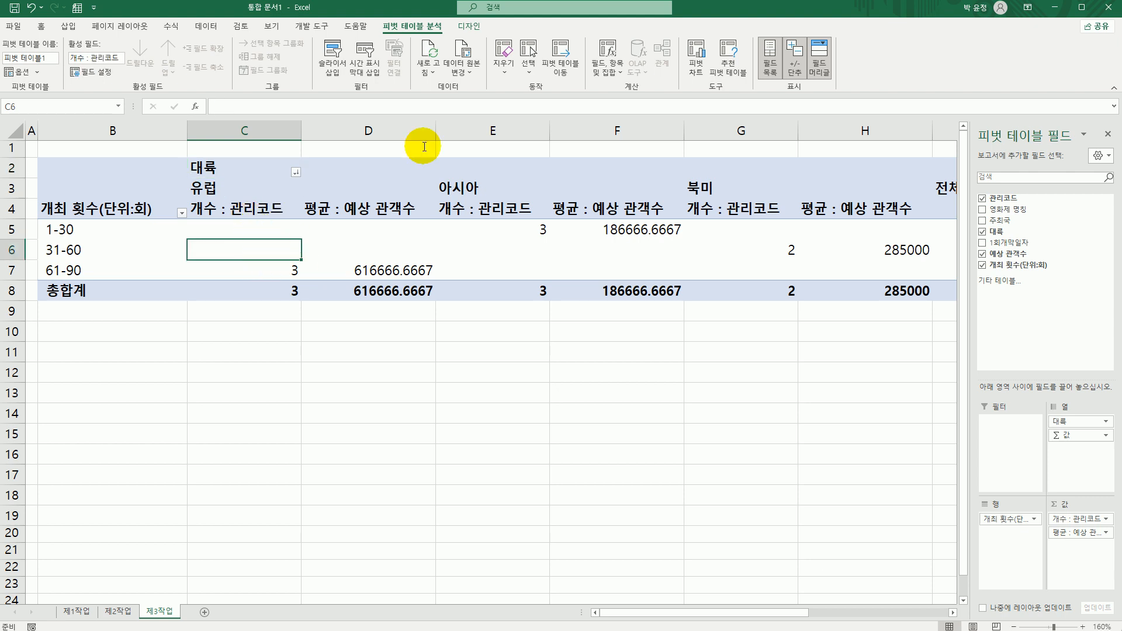
{"action": "left_click", "coordinate": [20, 75]}
{"action": "left_click", "coordinate": [634, 194]}
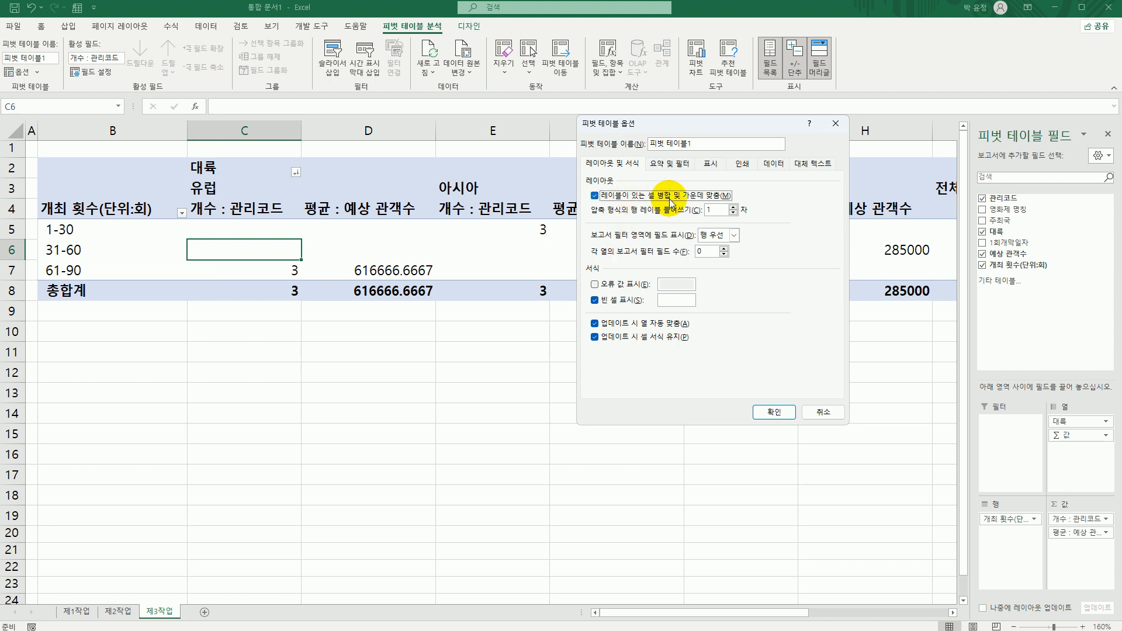
{"action": "left_click", "coordinate": [679, 305]}
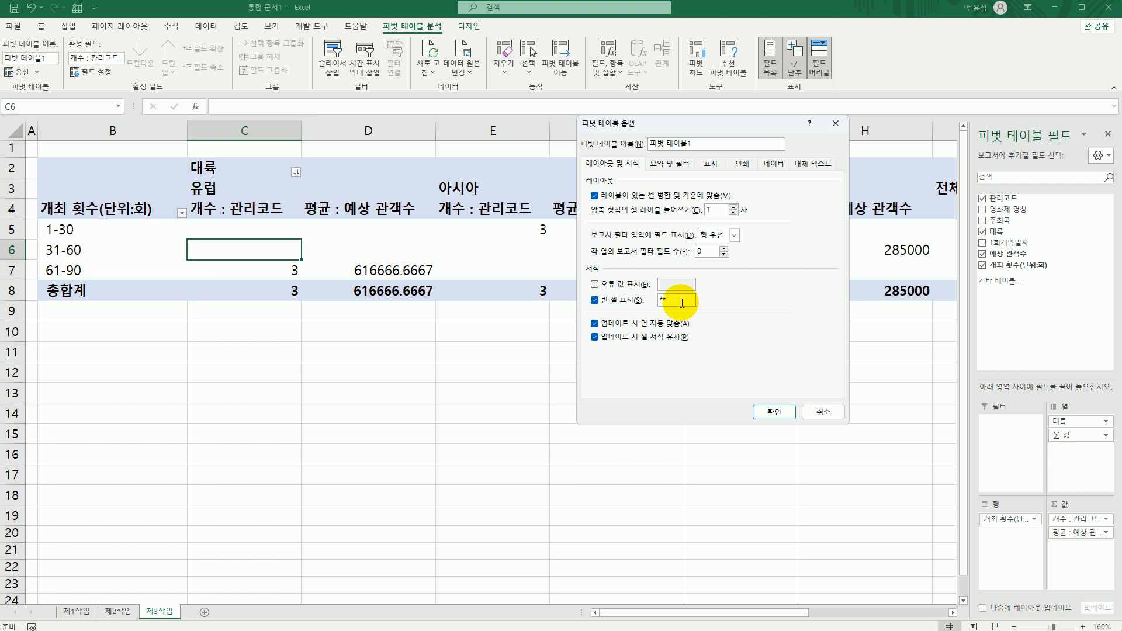
Step: Turn off the PivotTable's row grand totals, apply the options, and close the field list
{"action": "left_click", "coordinate": [682, 167]}
{"action": "left_click", "coordinate": [625, 197]}
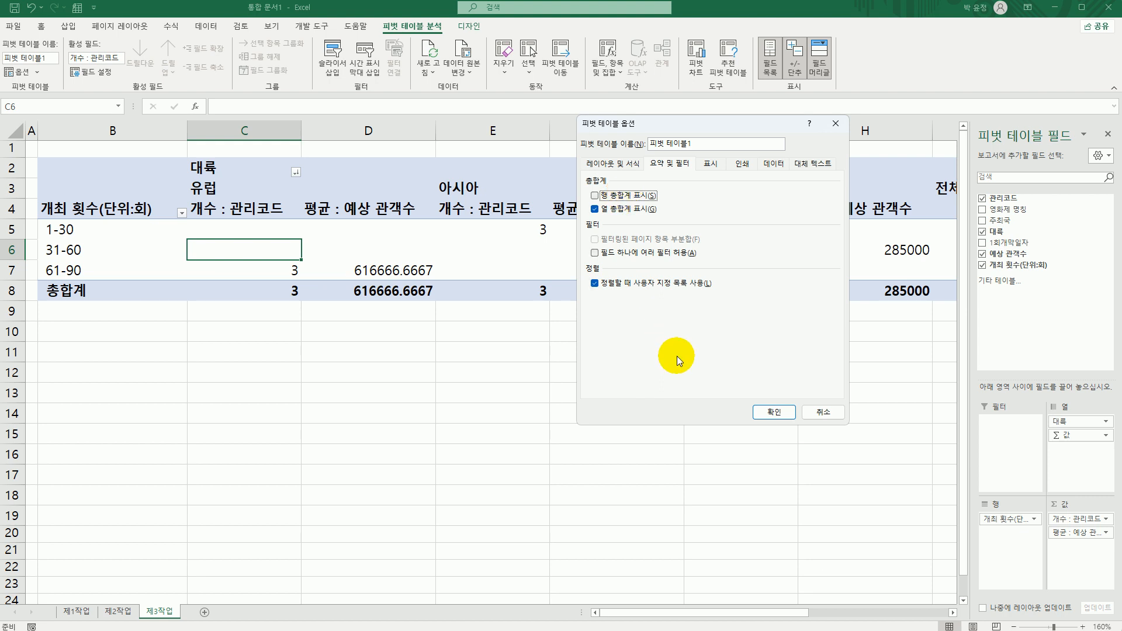
{"action": "left_click", "coordinate": [787, 414]}
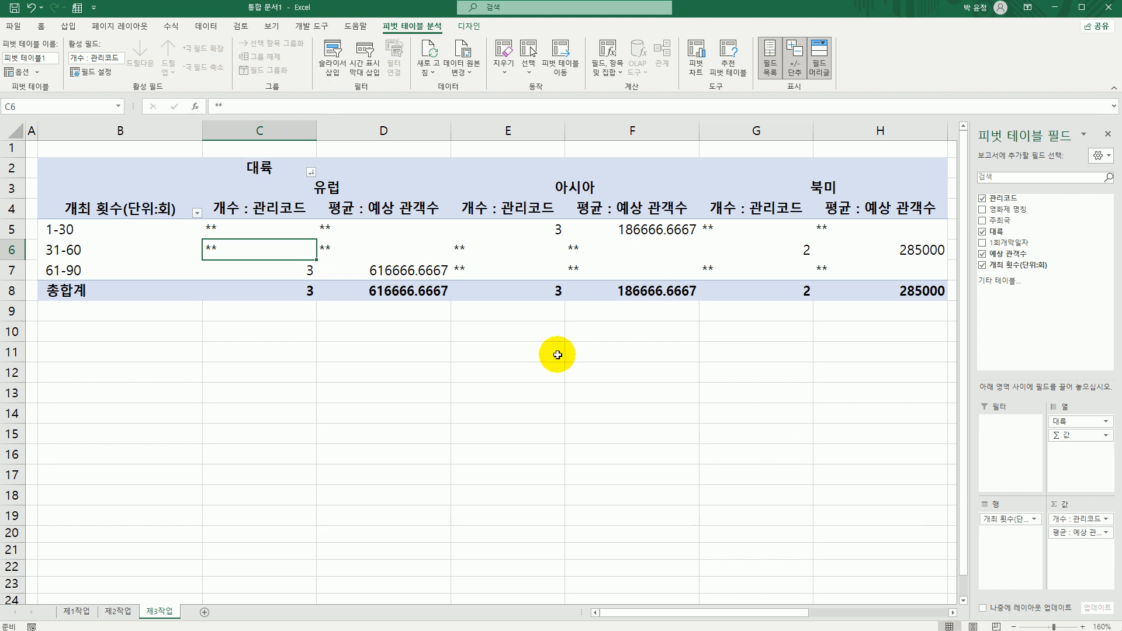
{"action": "left_click", "coordinate": [1109, 136]}
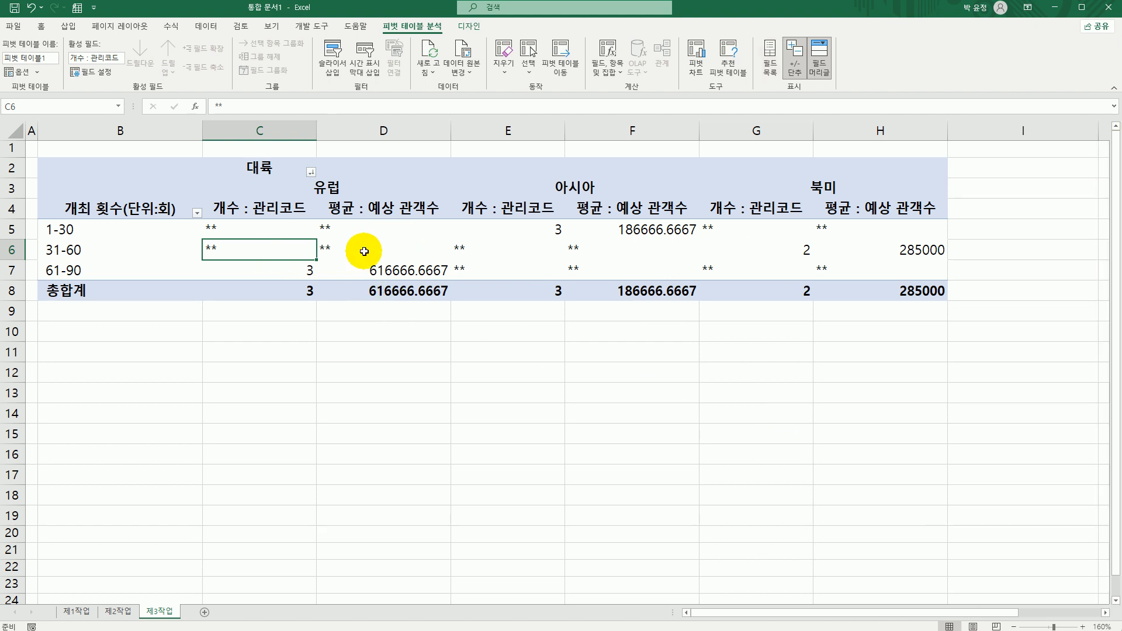
Step: Center the PivotTable values in C5:H8 and format them with the comma style
{"action": "left_click_drag", "start_coordinate": [292, 229], "coordinate": [929, 296]}
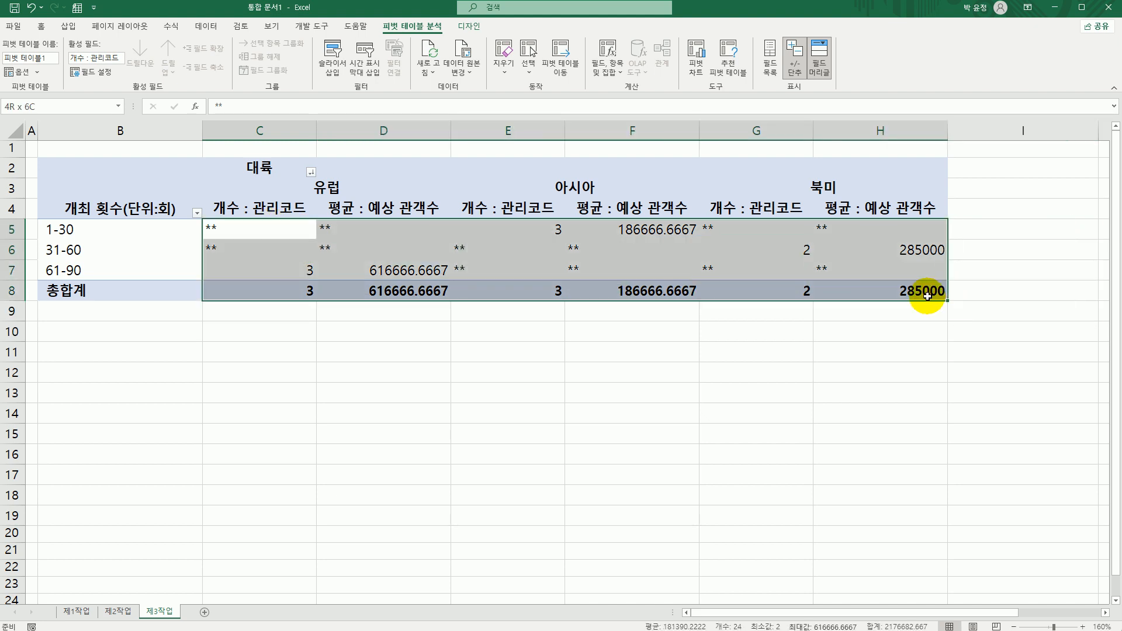
{"action": "left_click", "coordinate": [40, 26]}
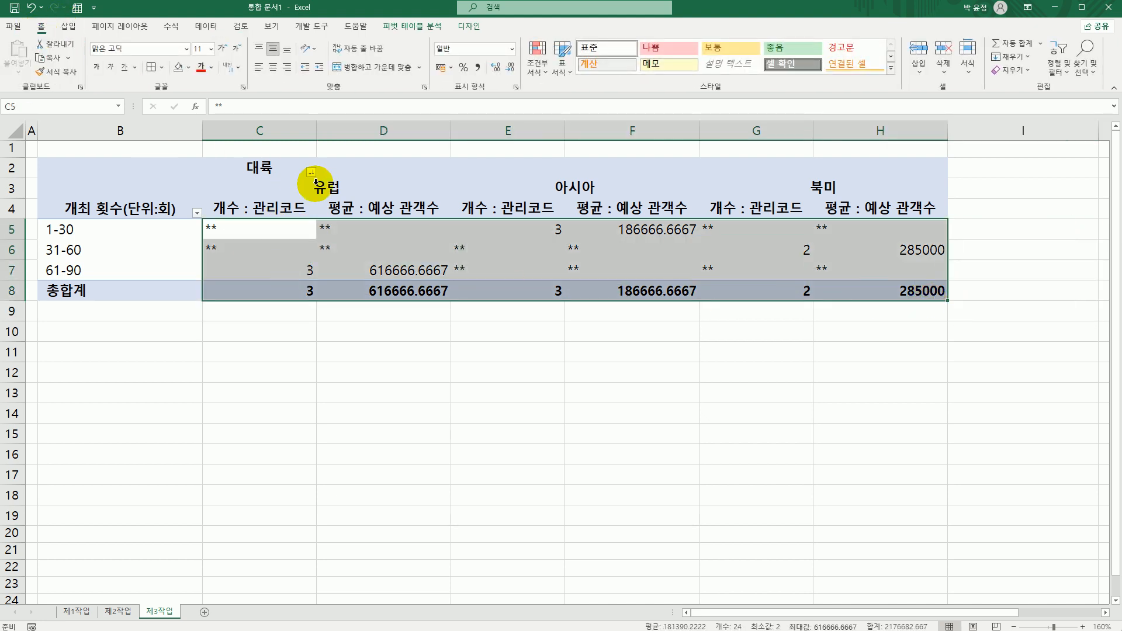
{"action": "left_click", "coordinate": [274, 68]}
{"action": "left_click", "coordinate": [477, 68]}
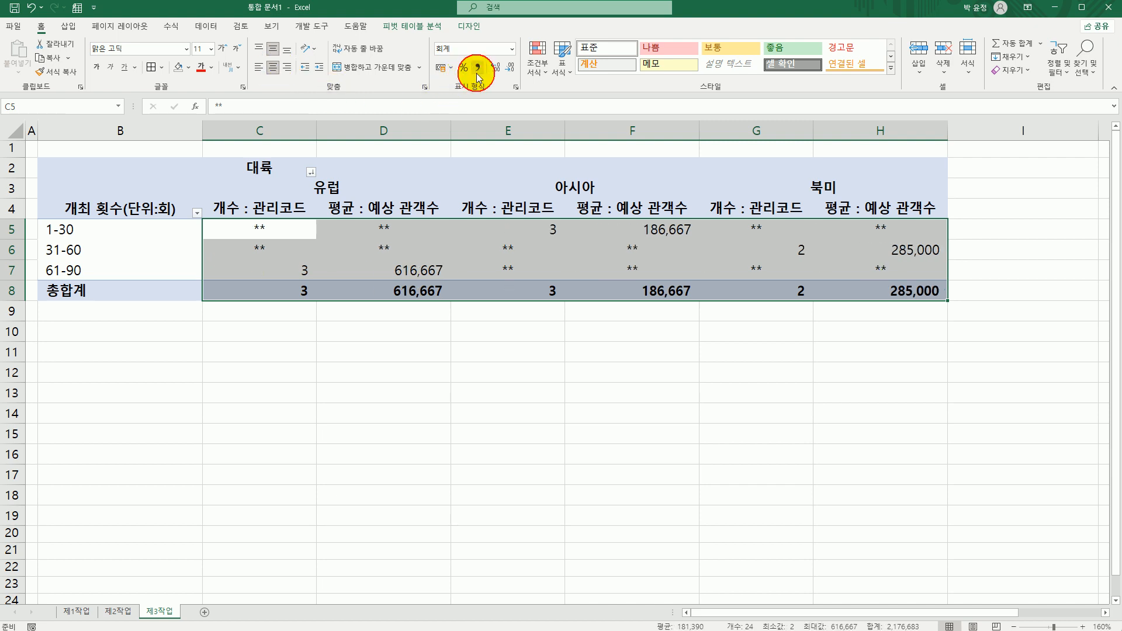
{"action": "left_click", "coordinate": [554, 399]}
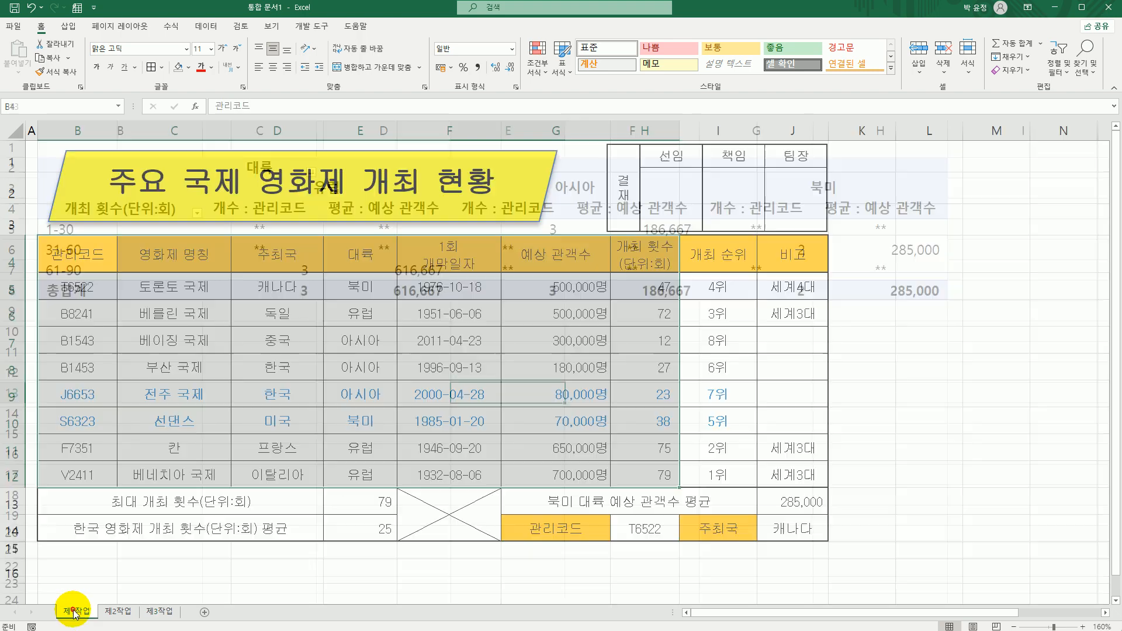
Step: On sheet 제1작업, examine the 영화제 명칭, 대륙, 예상 관객수 and 개최 횟수 columns as source data for a chart
{"action": "left_click", "coordinate": [76, 611]}
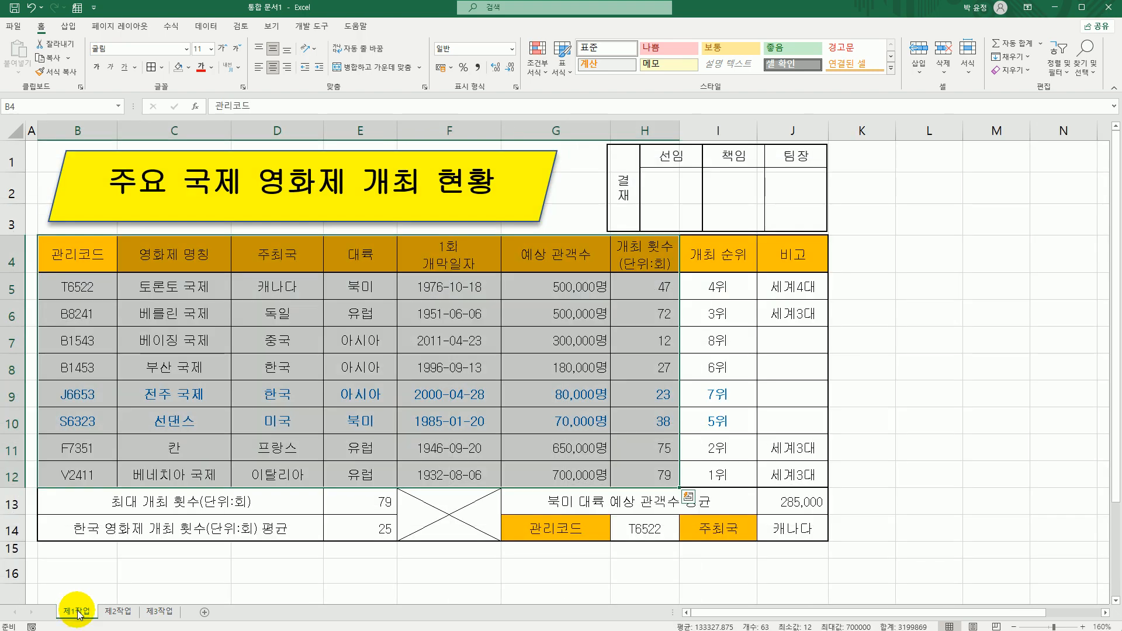
{"action": "left_click", "coordinate": [178, 400]}
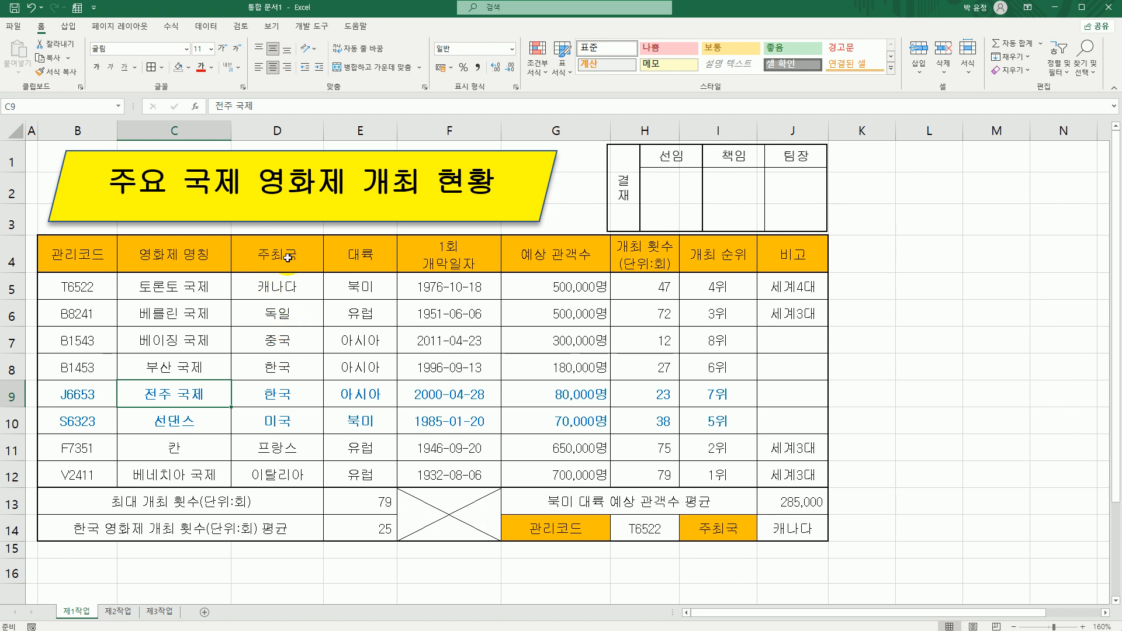
{"action": "left_click", "coordinate": [365, 263]}
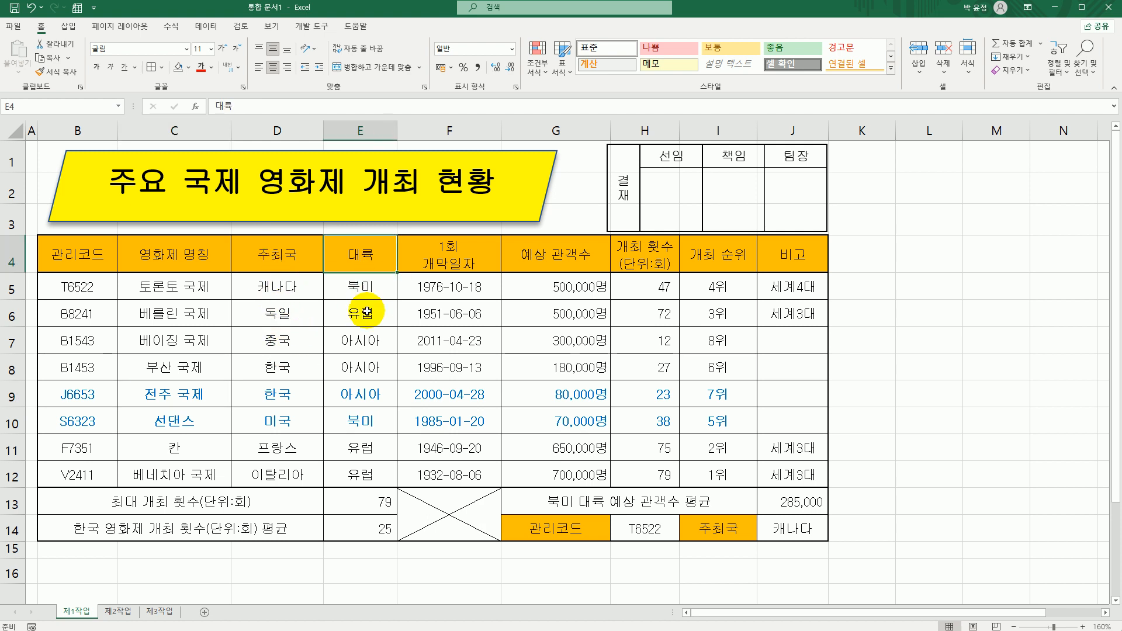
{"action": "left_click", "coordinate": [370, 345]}
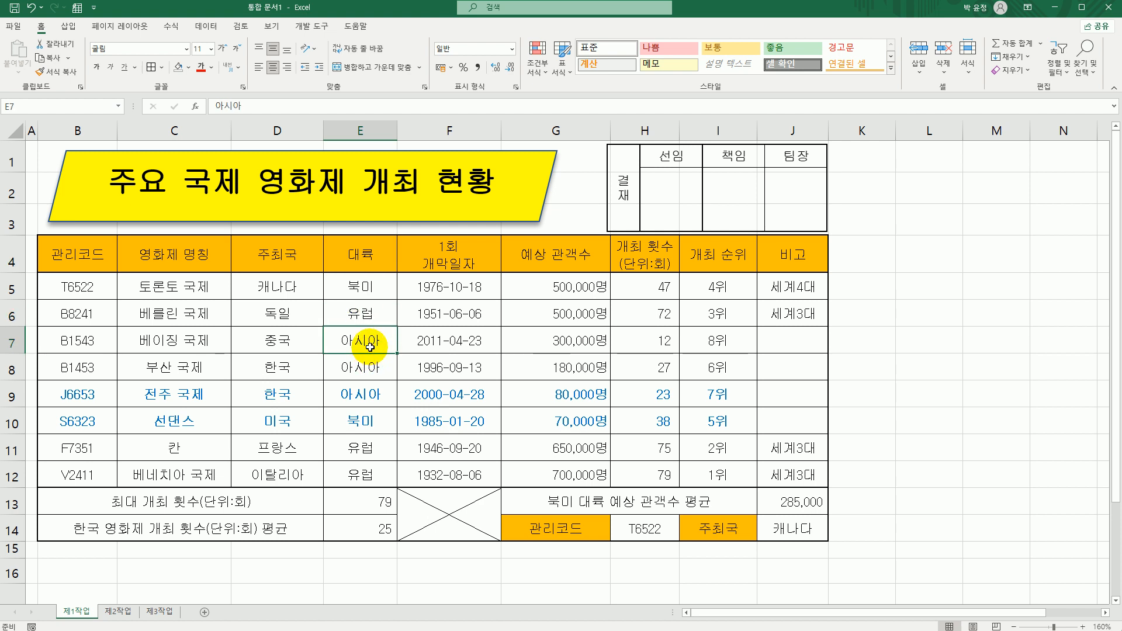
{"action": "left_click", "coordinate": [171, 288]}
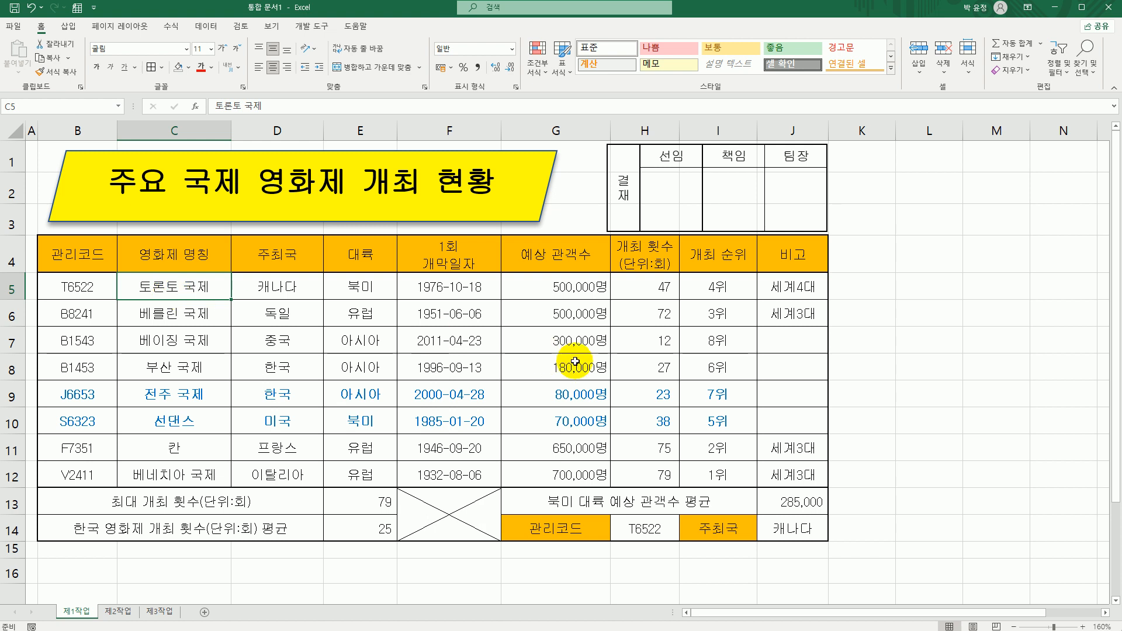
{"action": "left_click", "coordinate": [581, 288]}
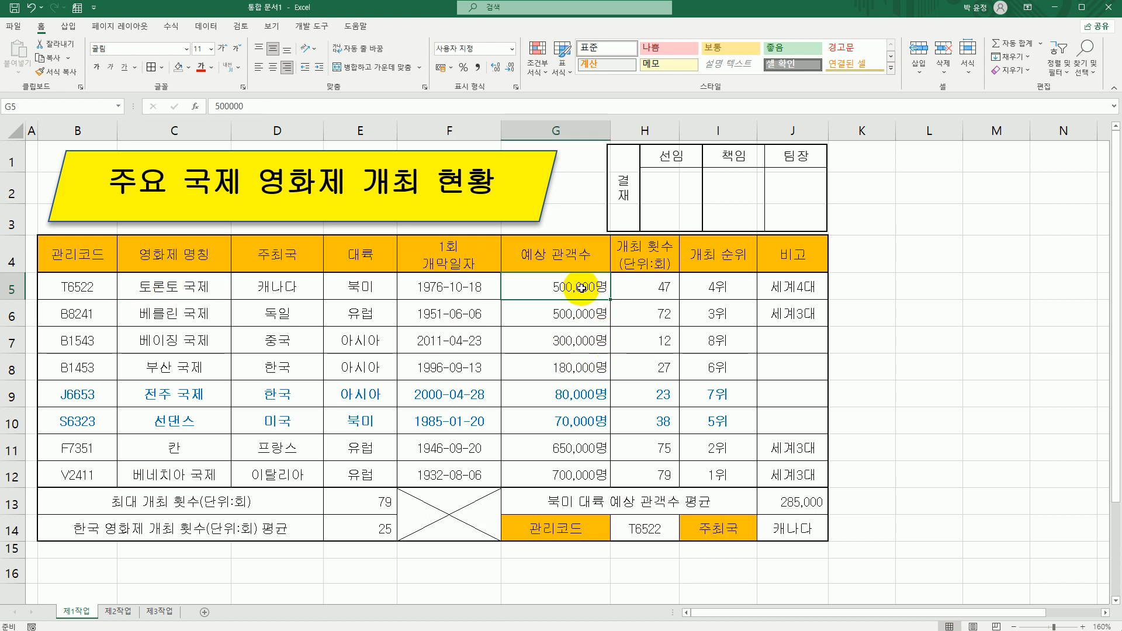
{"action": "left_click", "coordinate": [655, 289]}
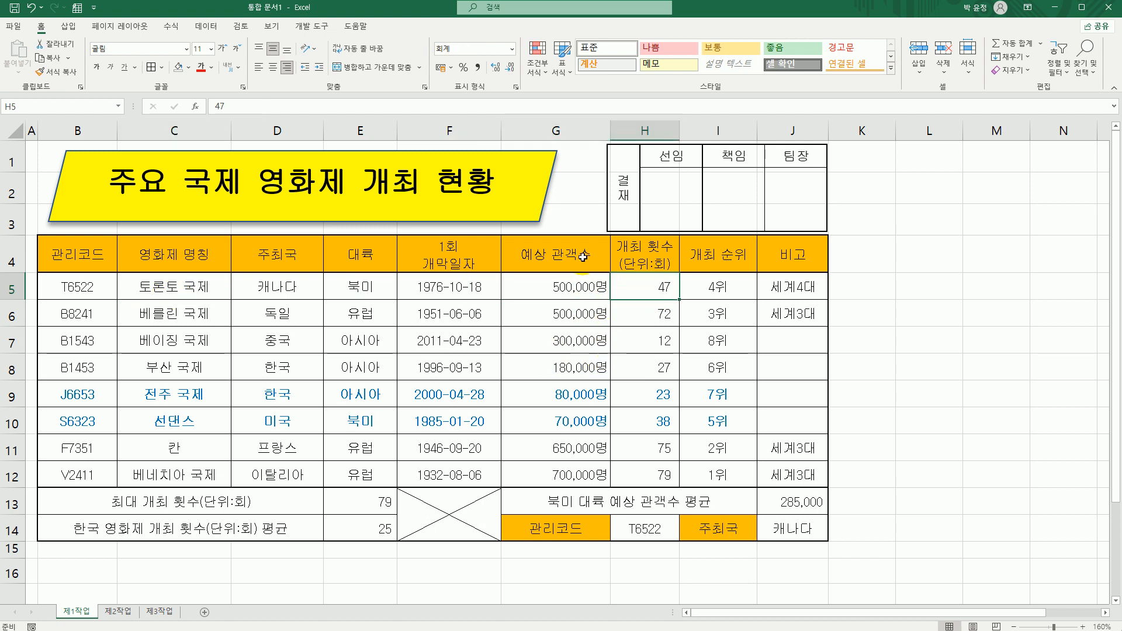
{"action": "left_click", "coordinate": [651, 258]}
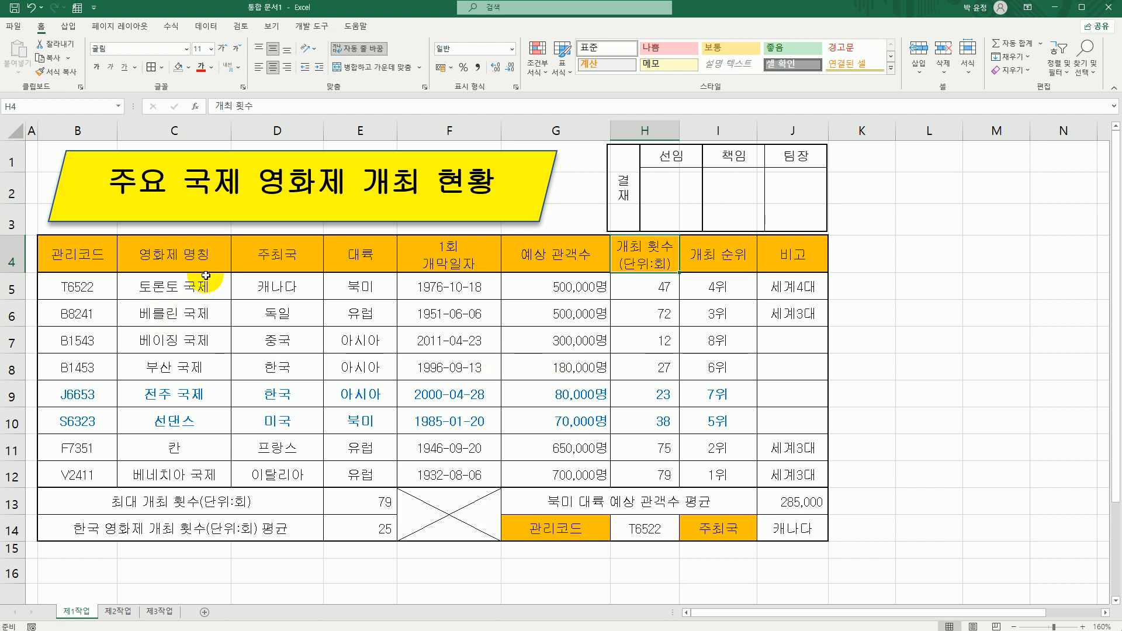
Step: Insert a clustered column chart from the 영화제 명칭, 예상 관객수 and 개최 횟수 columns, using the headers and rows 6–9 and 11–12
{"action": "left_click", "coordinate": [199, 259]}
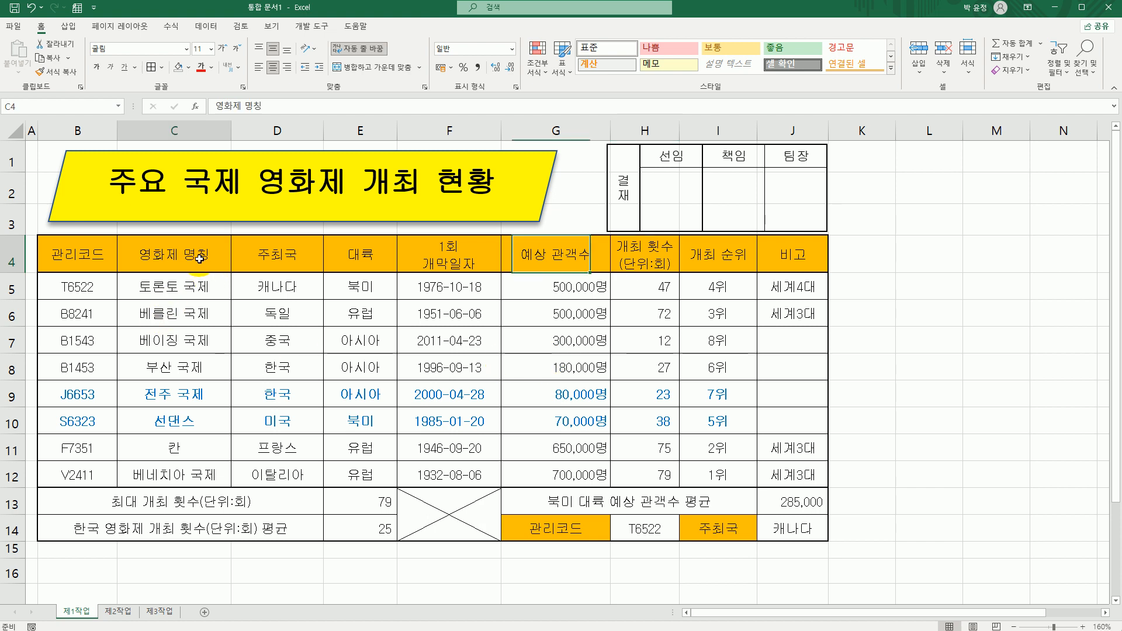
{"action": "left_click_drag", "start_coordinate": [559, 263], "coordinate": [643, 263]}
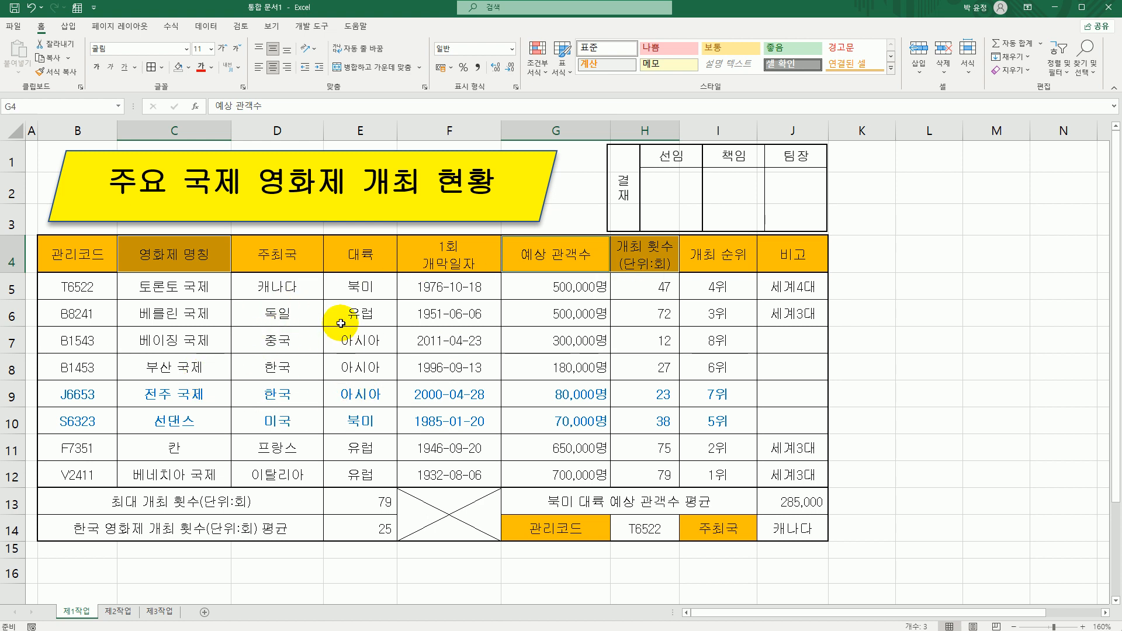
{"action": "left_click_drag", "start_coordinate": [221, 314], "coordinate": [188, 395]}
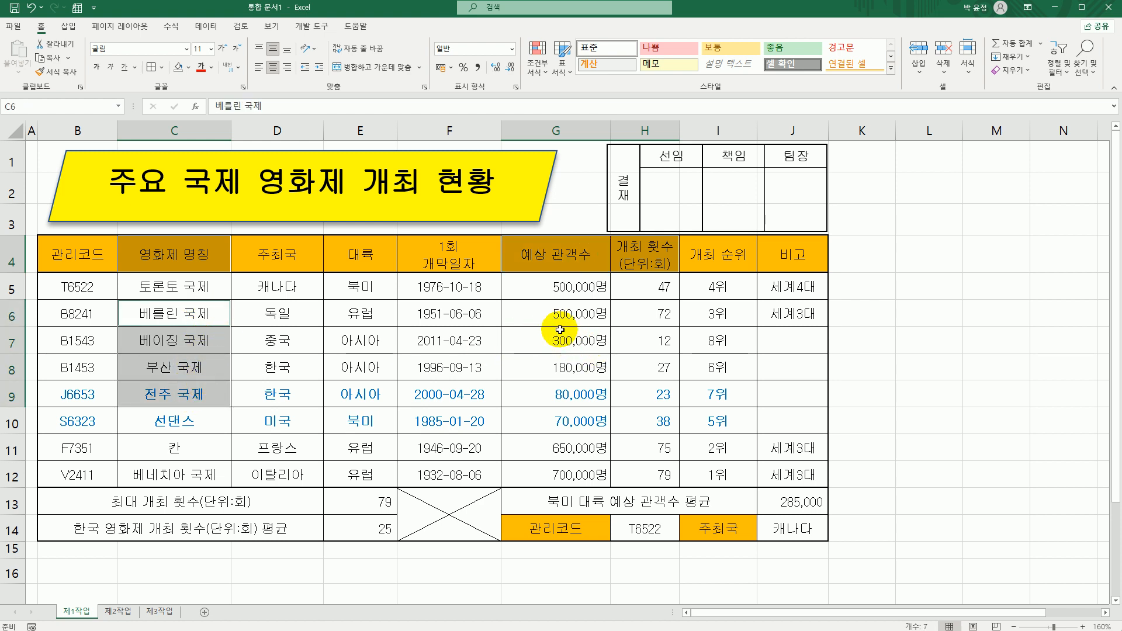
{"action": "left_click_drag", "start_coordinate": [555, 310], "coordinate": [615, 401]}
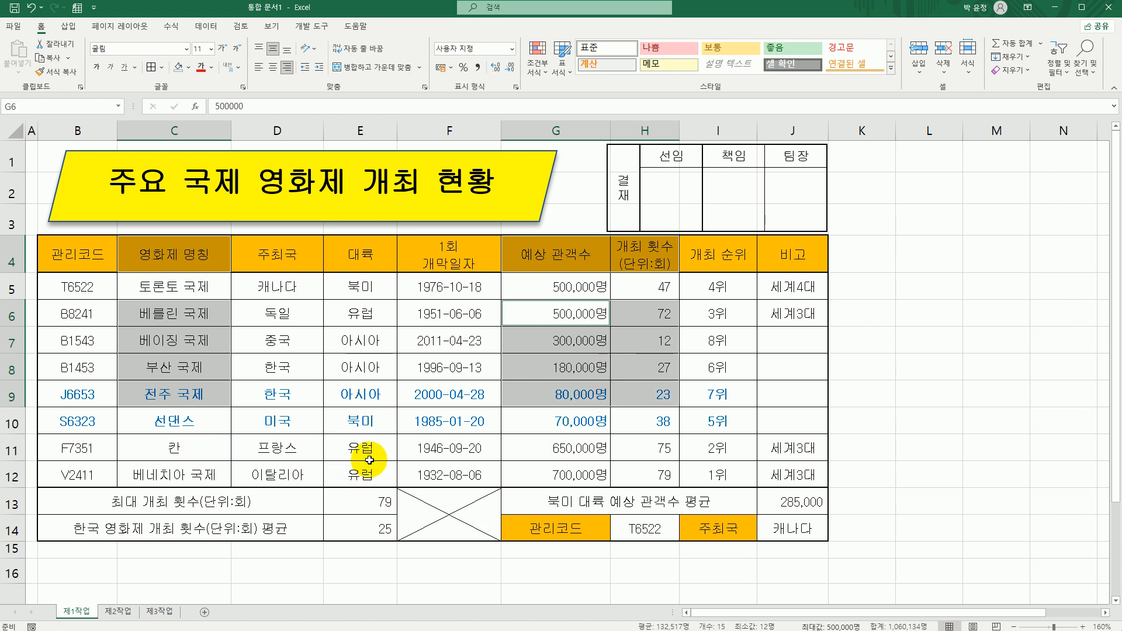
{"action": "left_click_drag", "start_coordinate": [224, 455], "coordinate": [223, 476]}
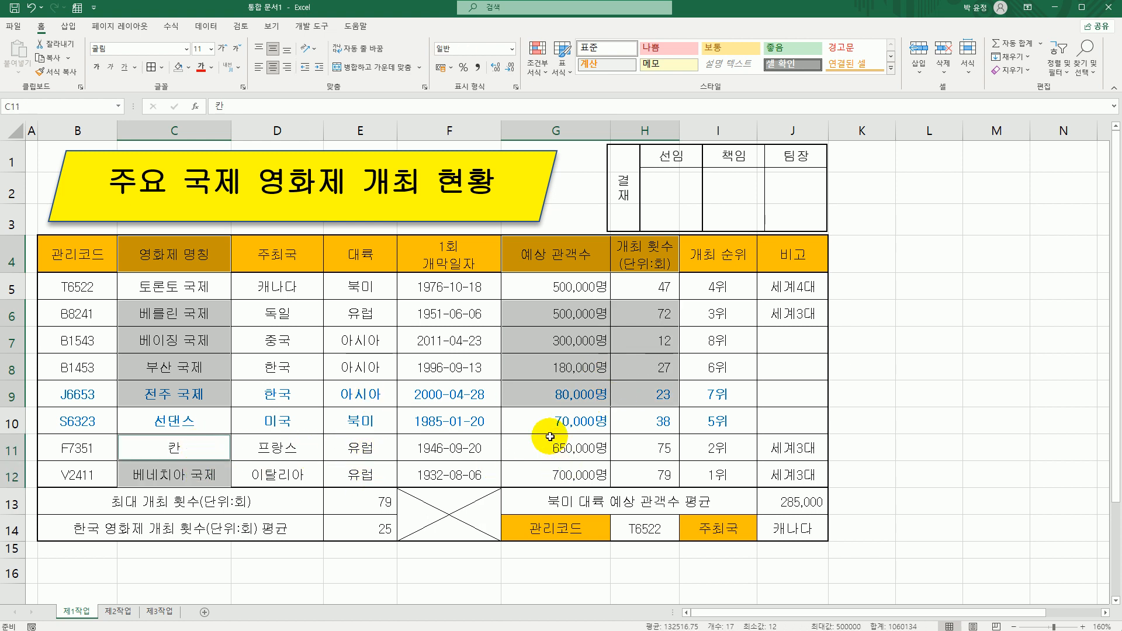
{"action": "left_click_drag", "start_coordinate": [550, 439], "coordinate": [622, 488]}
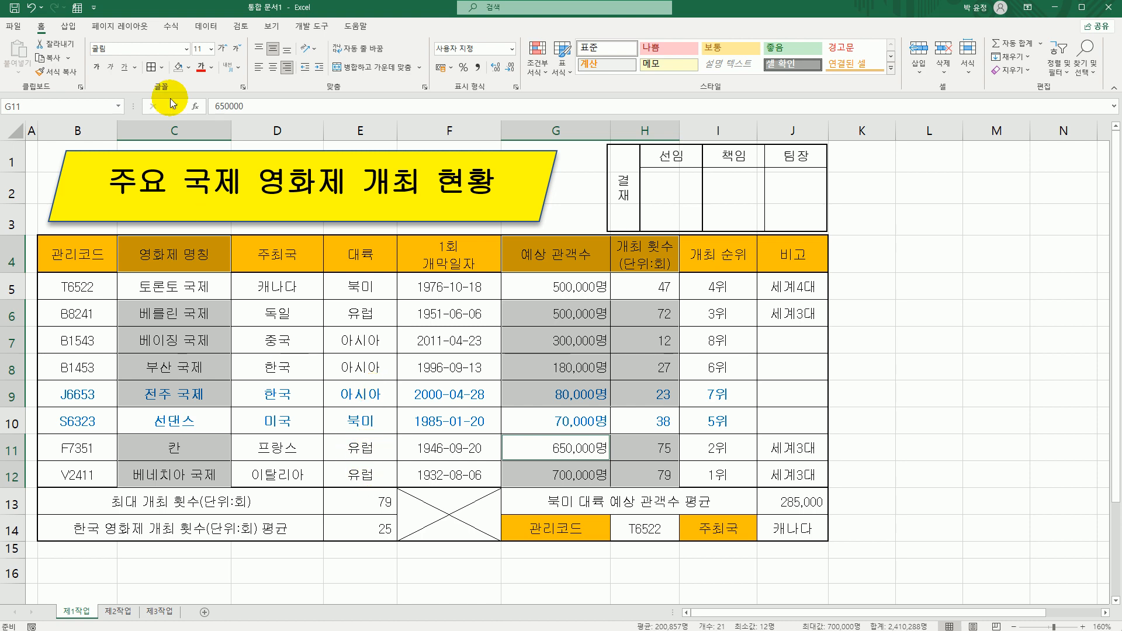
{"action": "left_click", "coordinate": [69, 26]}
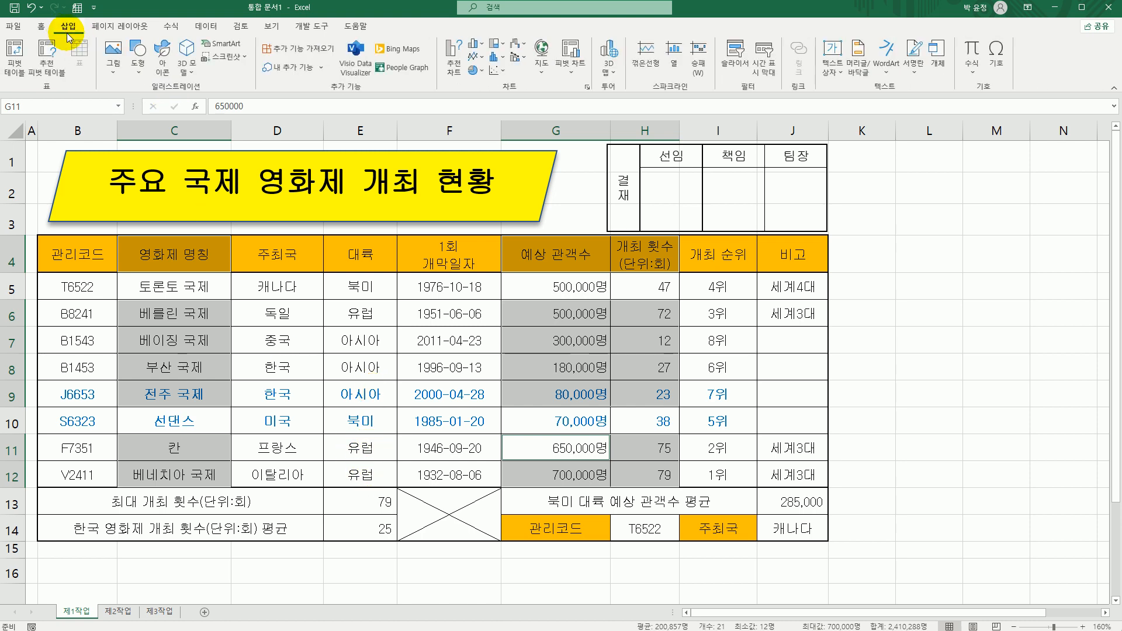
{"action": "left_click", "coordinate": [477, 43]}
{"action": "left_click", "coordinate": [478, 88]}
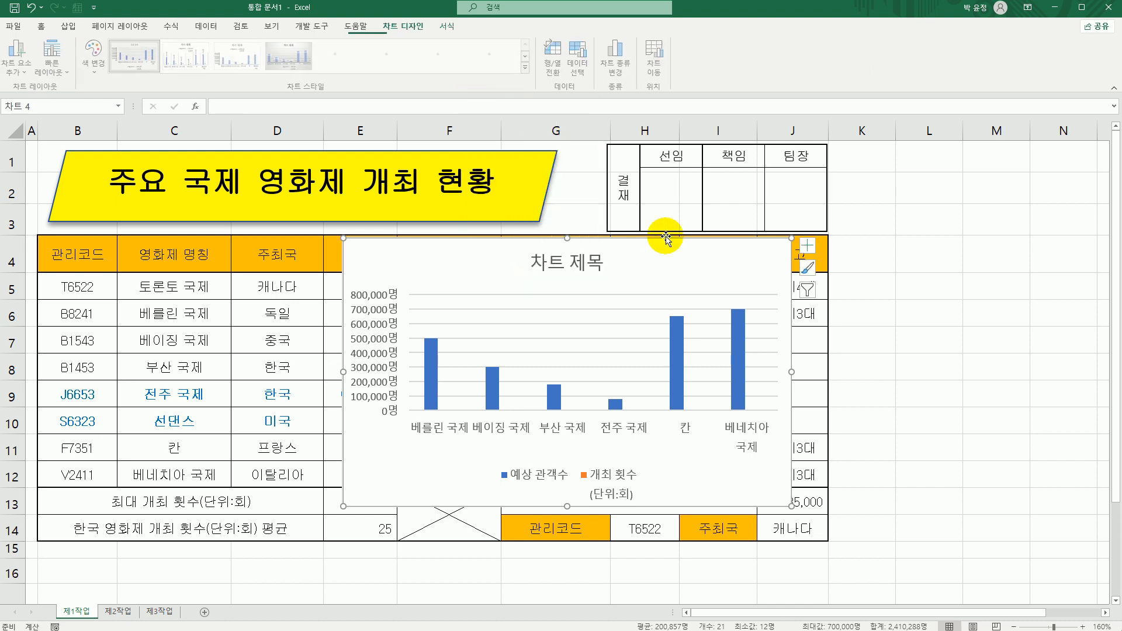
Step: Move the chart to a new sheet named 제4작업 and place that sheet after 제3작업
{"action": "right_click", "coordinate": [657, 255]}
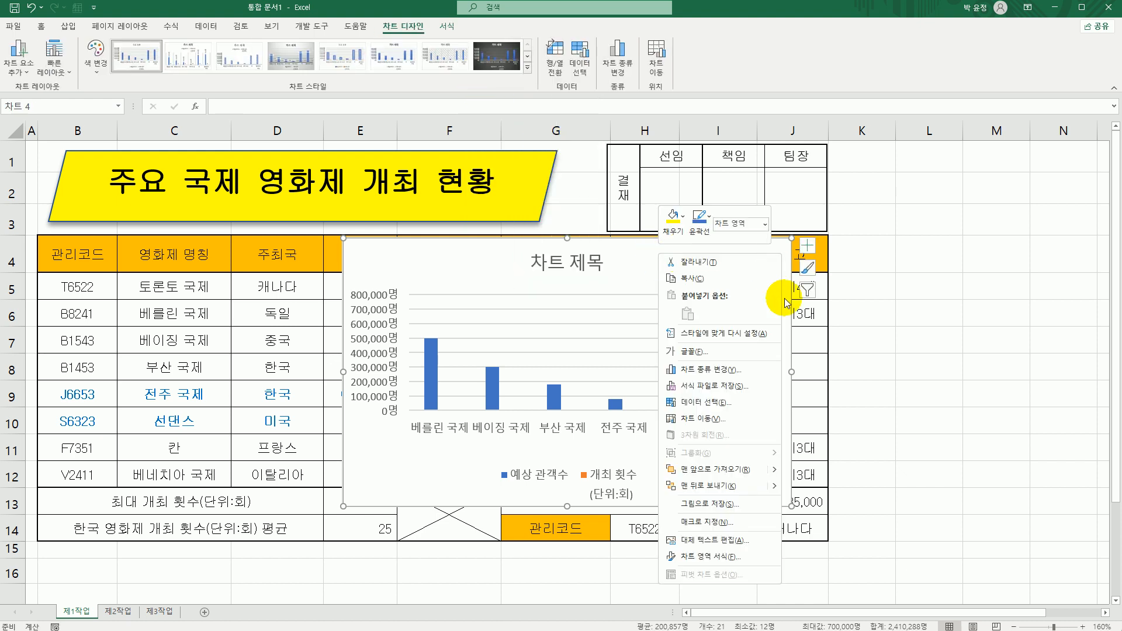
{"action": "left_click", "coordinate": [732, 423]}
{"action": "left_click", "coordinate": [652, 403]}
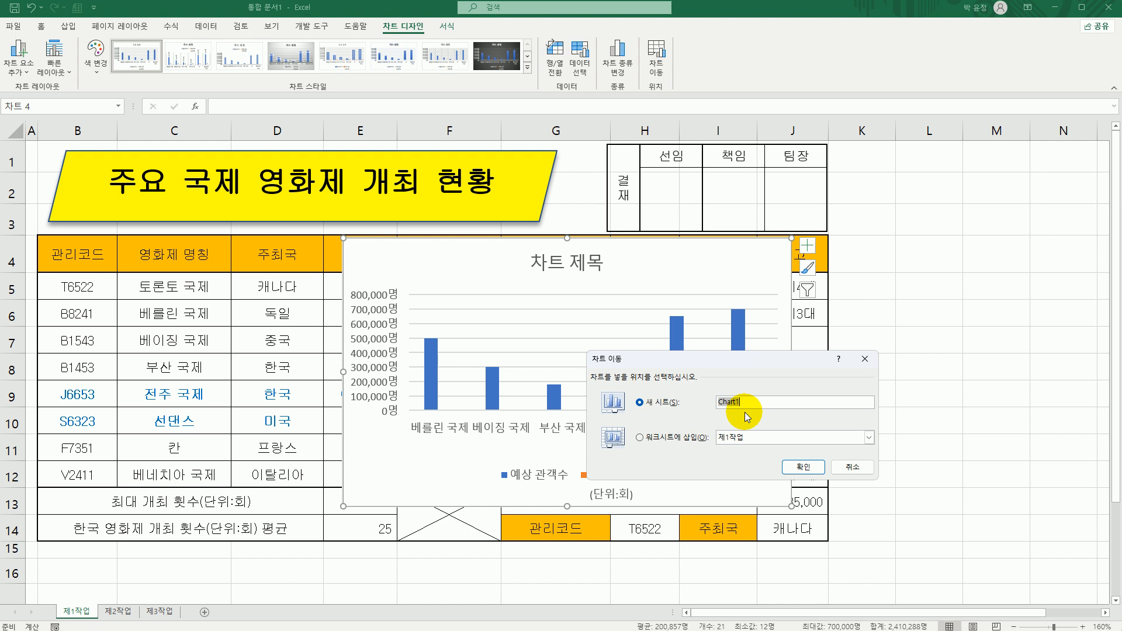
{"action": "type", "text": "제4작업"}
{"action": "key", "text": "Return"}
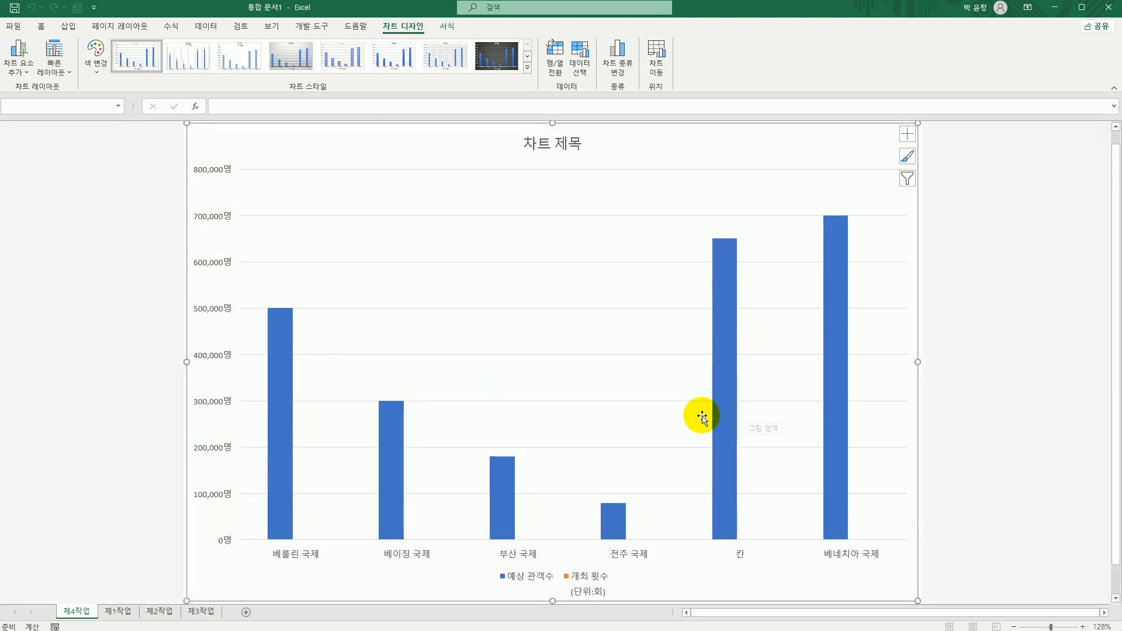
{"action": "left_click_drag", "start_coordinate": [214, 602], "coordinate": [240, 612]}
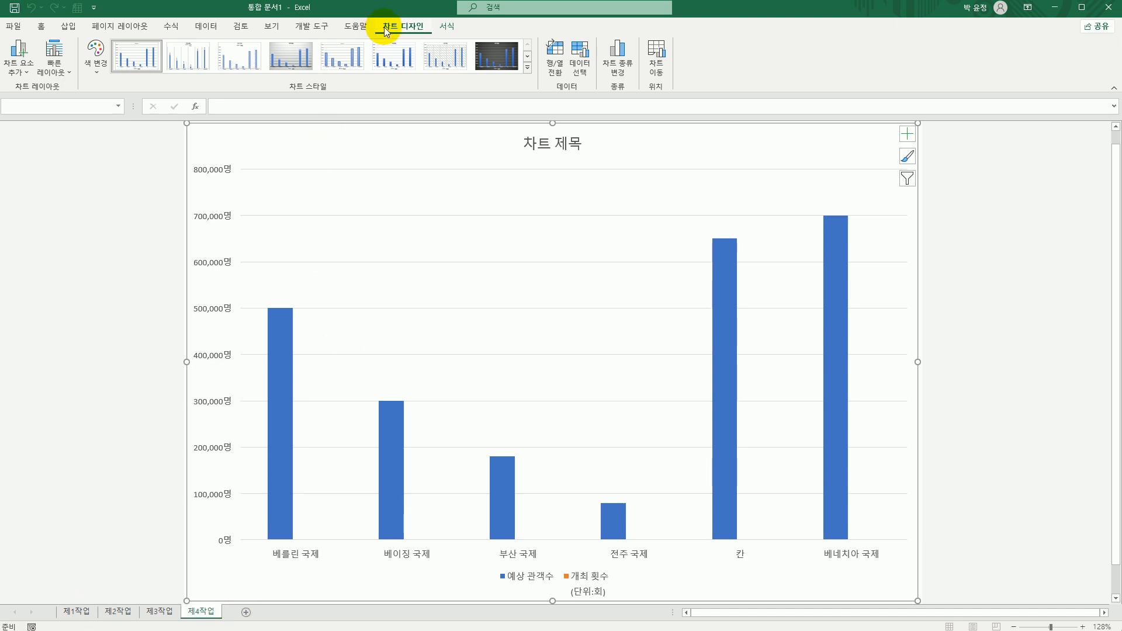
Step: Apply quick layout 3 and chart style 스타일 1 to the chart on 제4작업
{"action": "left_click", "coordinate": [55, 69]}
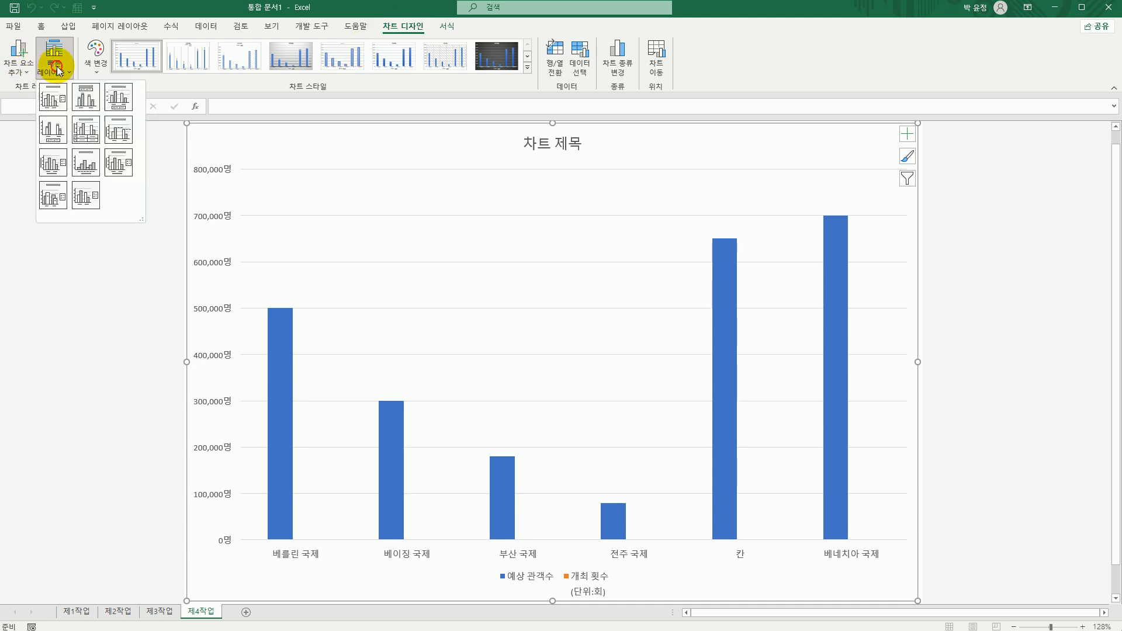
{"action": "left_click", "coordinate": [122, 103]}
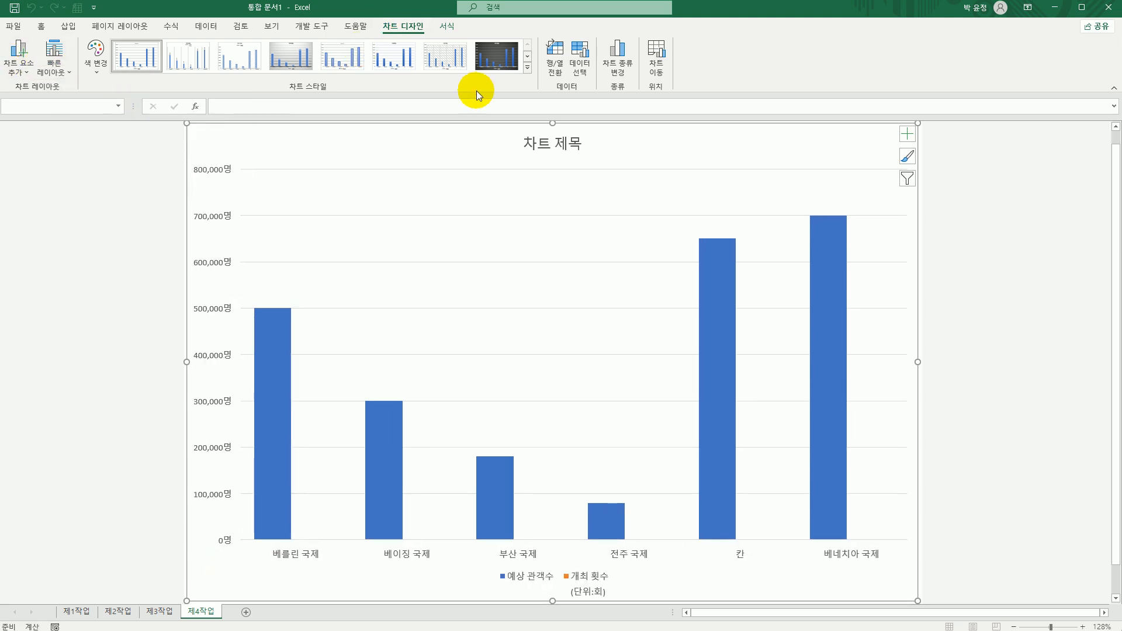
{"action": "left_click", "coordinate": [527, 67]}
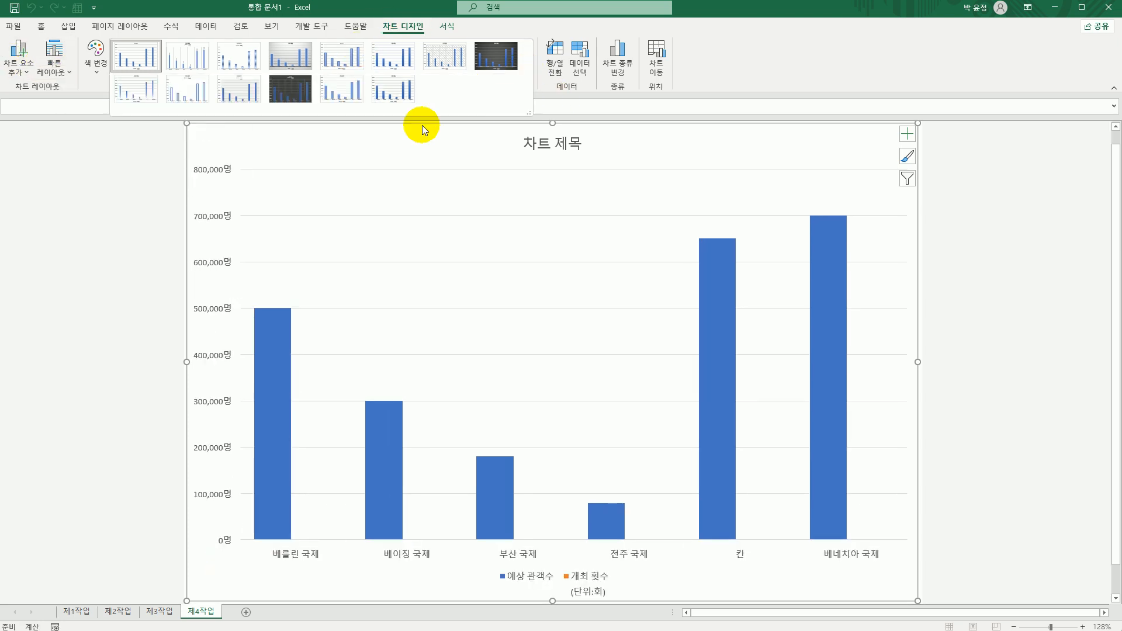
{"action": "left_click", "coordinate": [147, 68]}
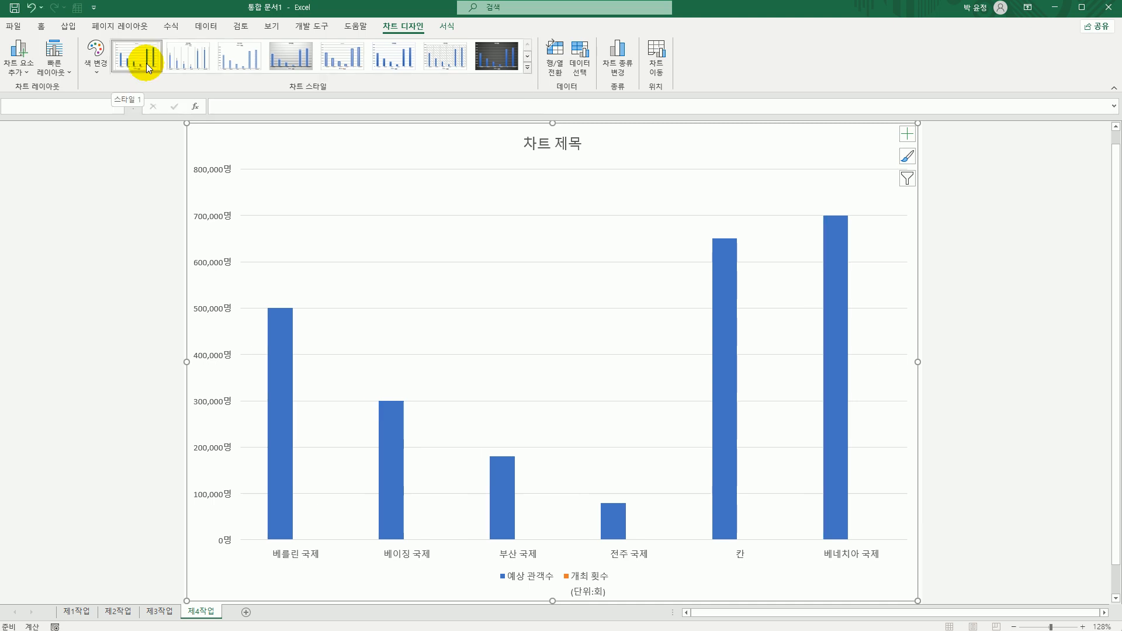
{"action": "left_click", "coordinate": [41, 26]}
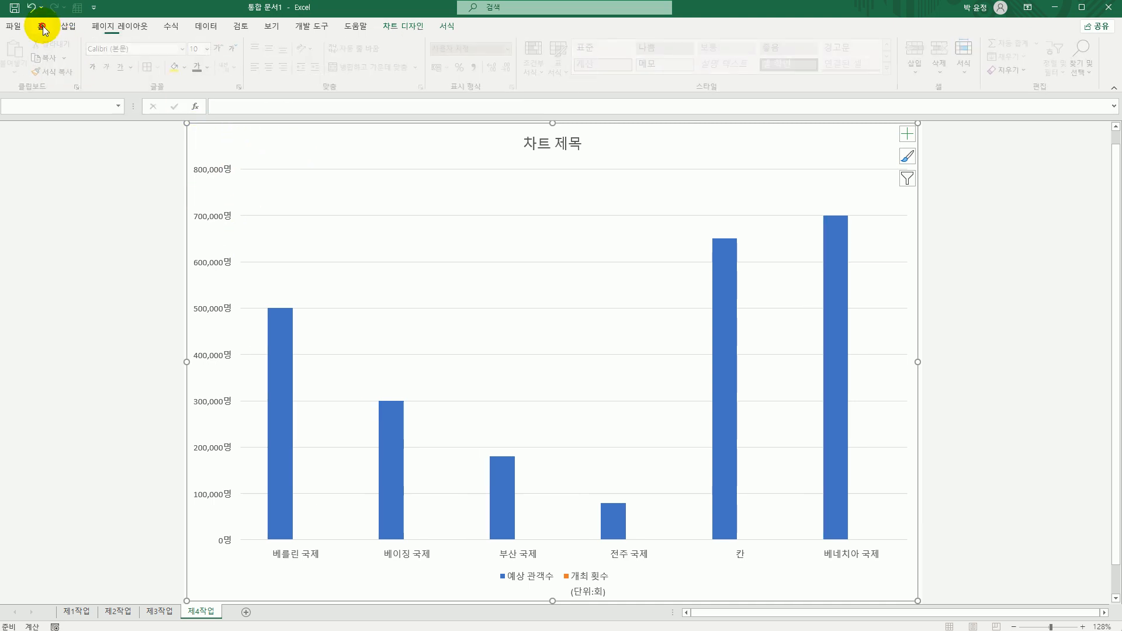
Step: Set the font of the entire chart on 제4작업 to 굴림
{"action": "left_click", "coordinate": [187, 51]}
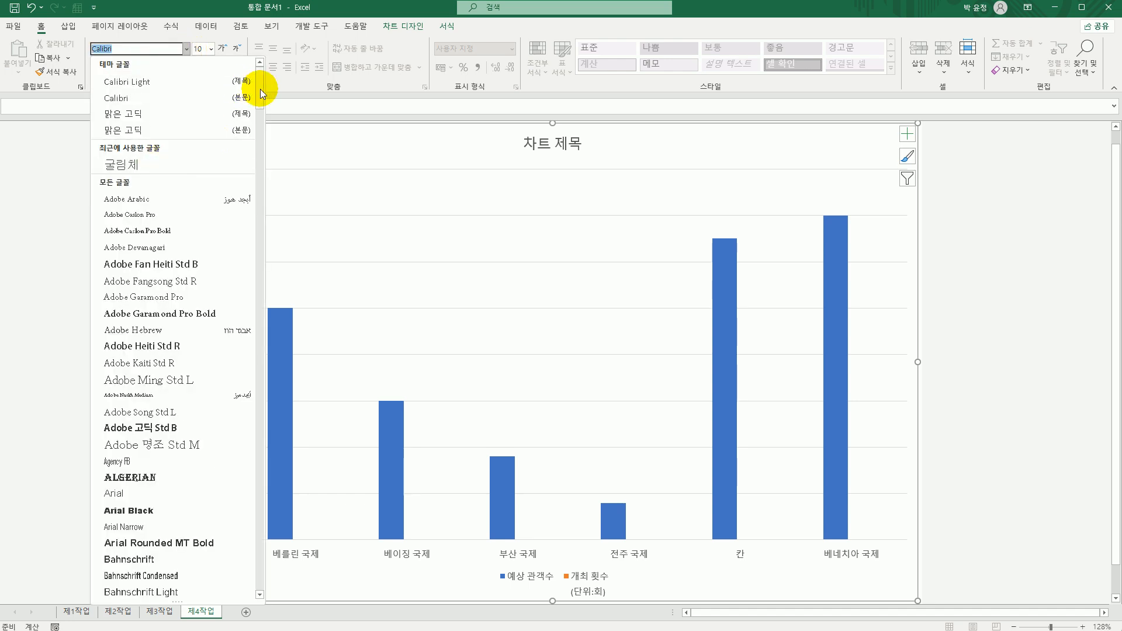
{"action": "left_click_drag", "start_coordinate": [260, 89], "coordinate": [238, 541]}
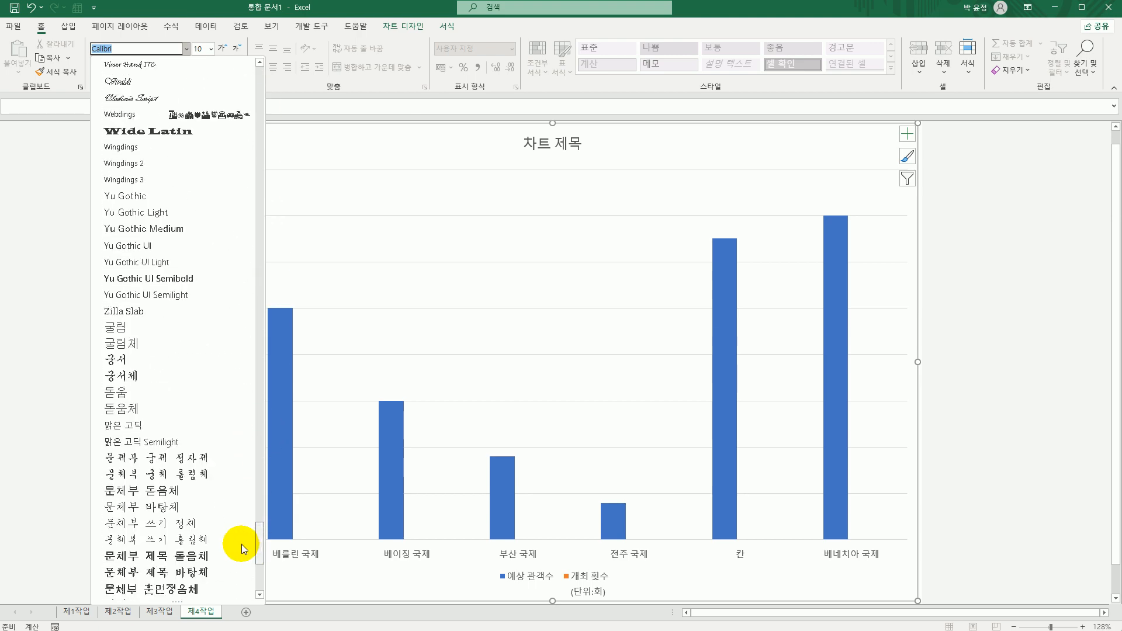
{"action": "left_click", "coordinate": [115, 332]}
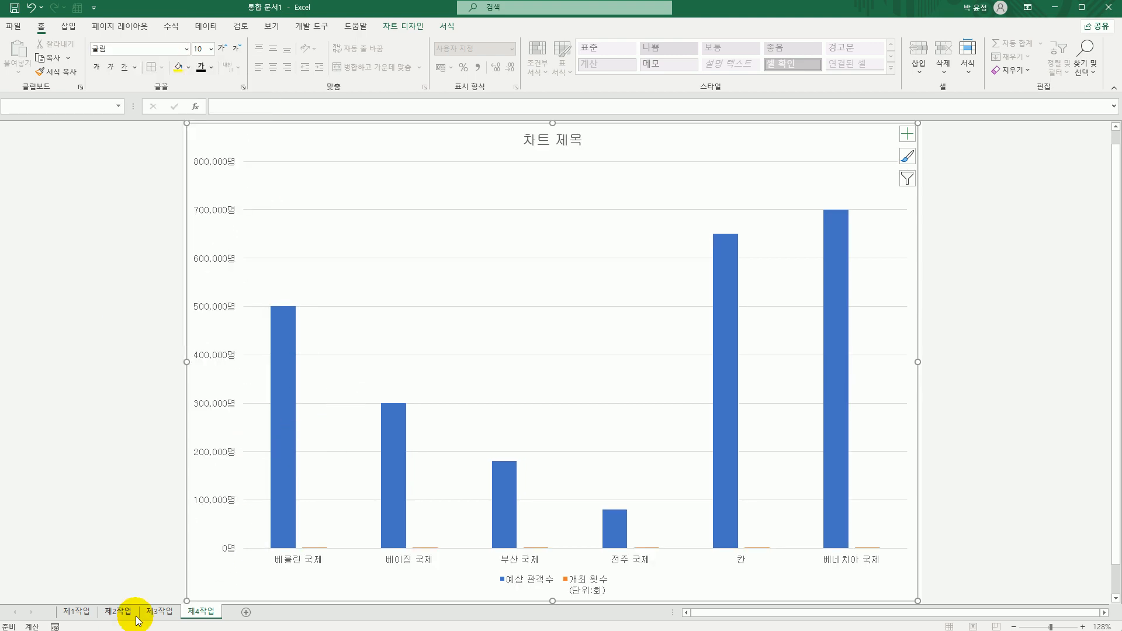
Step: On sheet 제1작업, change the font of the yellow title shape to 굴림
{"action": "left_click", "coordinate": [76, 612]}
{"action": "left_click", "coordinate": [207, 223]}
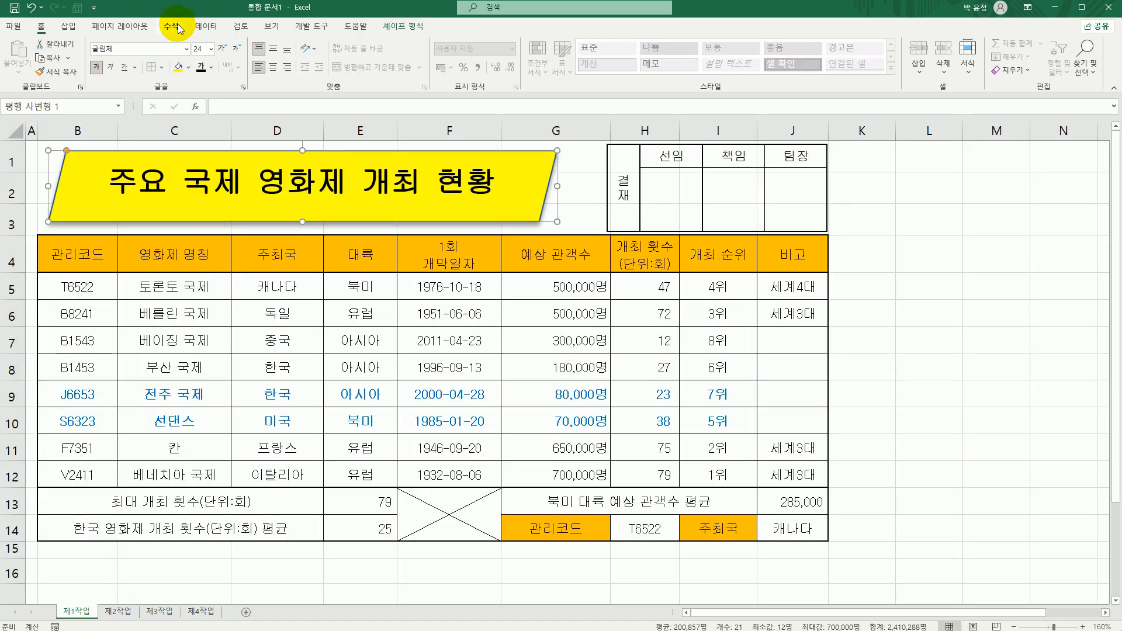
{"action": "left_click", "coordinate": [186, 49]}
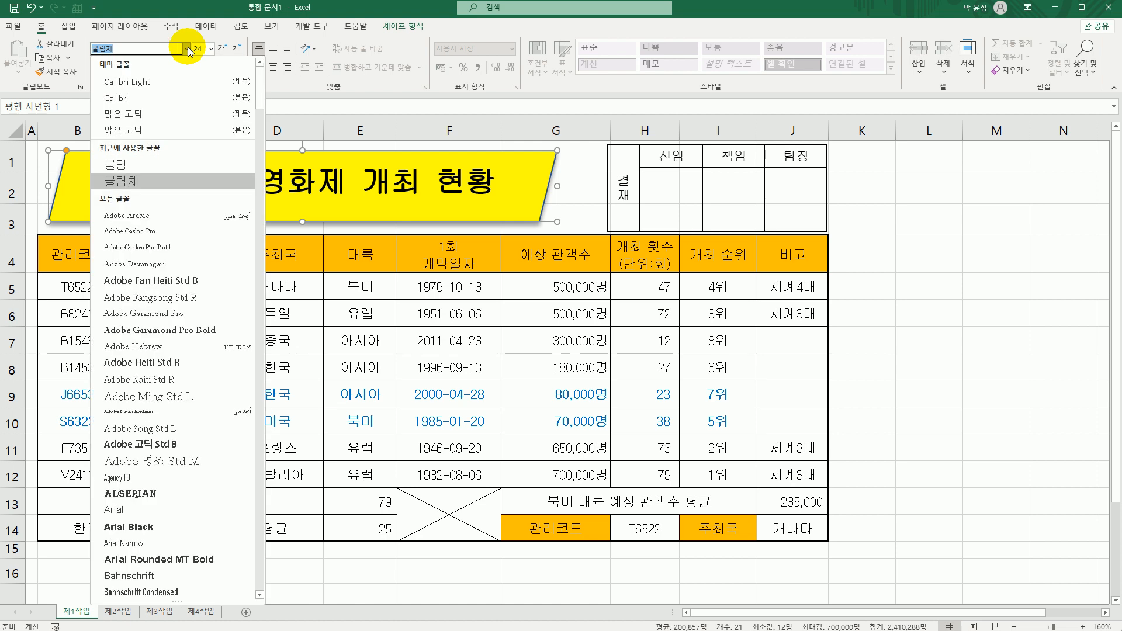
{"action": "left_click", "coordinate": [166, 165]}
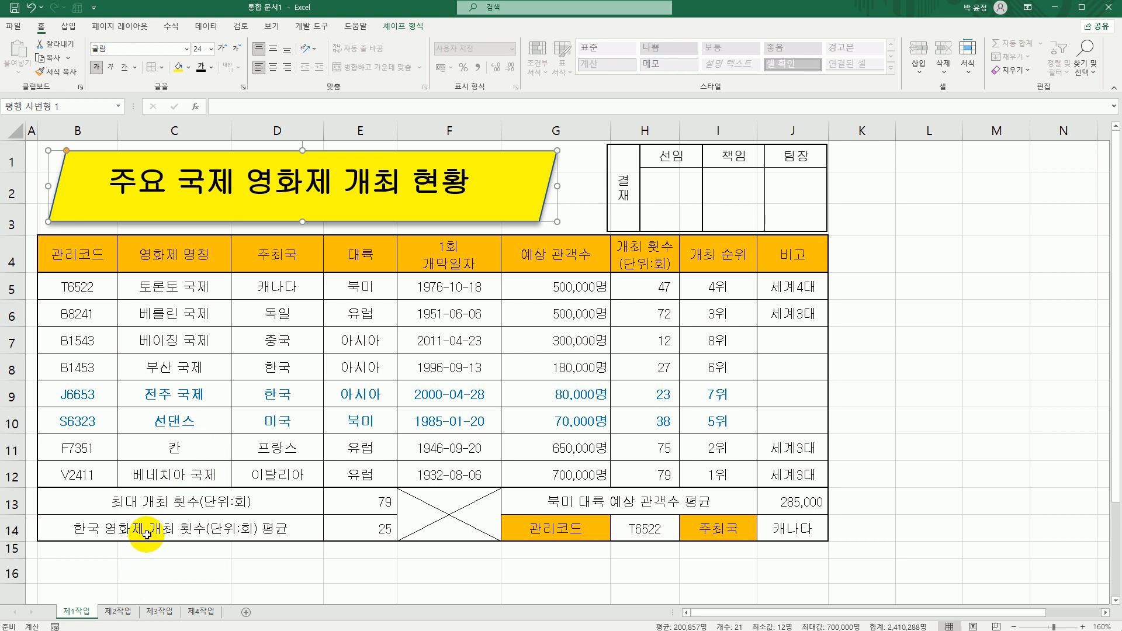
Step: Return to sheet 제4작업 and set the font size of the entire chart to 11
{"action": "left_click", "coordinate": [212, 616]}
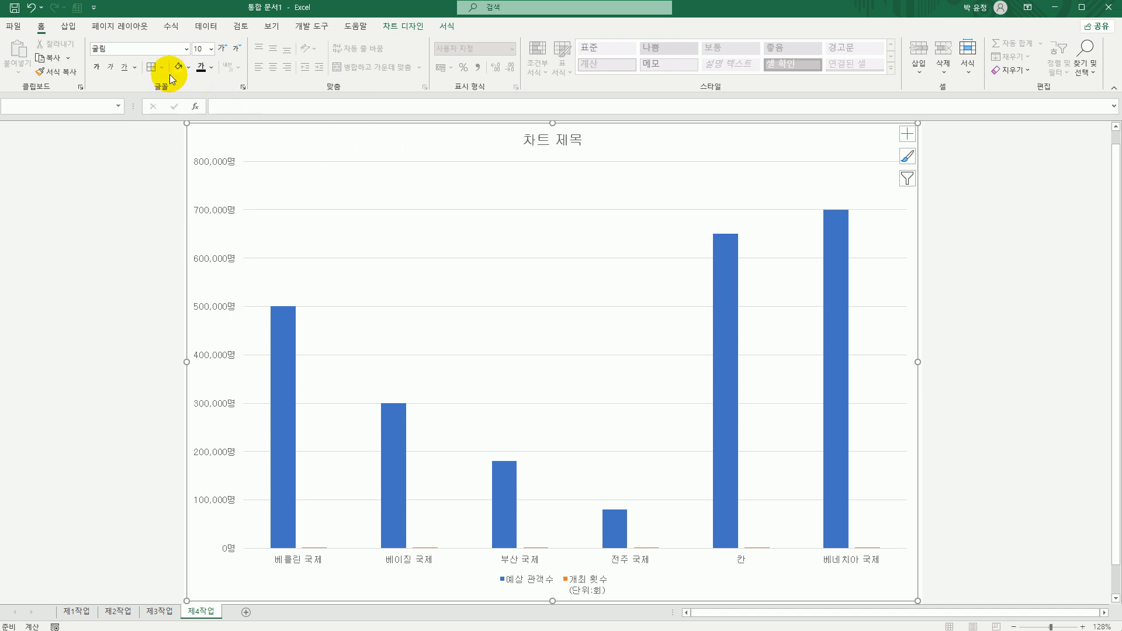
{"action": "left_click", "coordinate": [185, 50]}
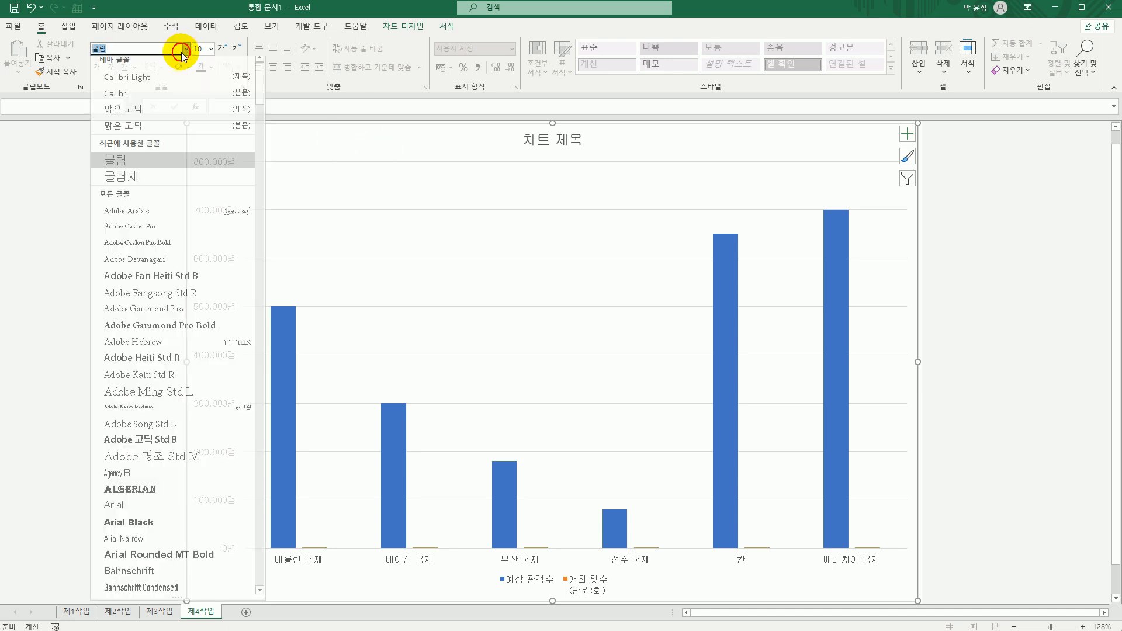
{"action": "left_click", "coordinate": [184, 51]}
{"action": "left_click", "coordinate": [211, 49]}
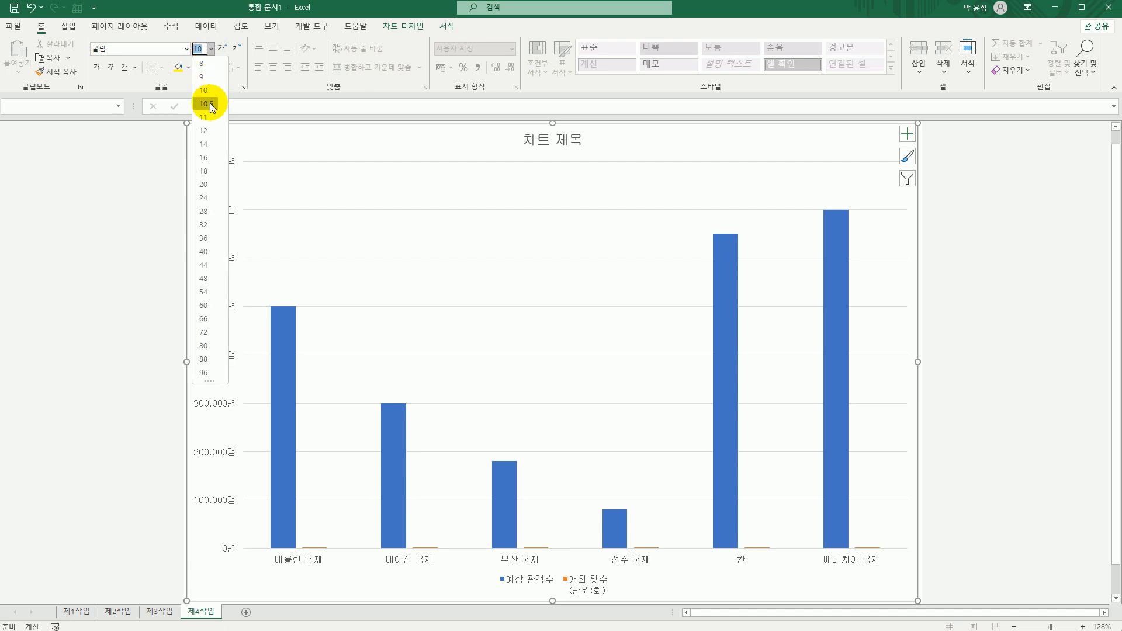
{"action": "left_click", "coordinate": [205, 115]}
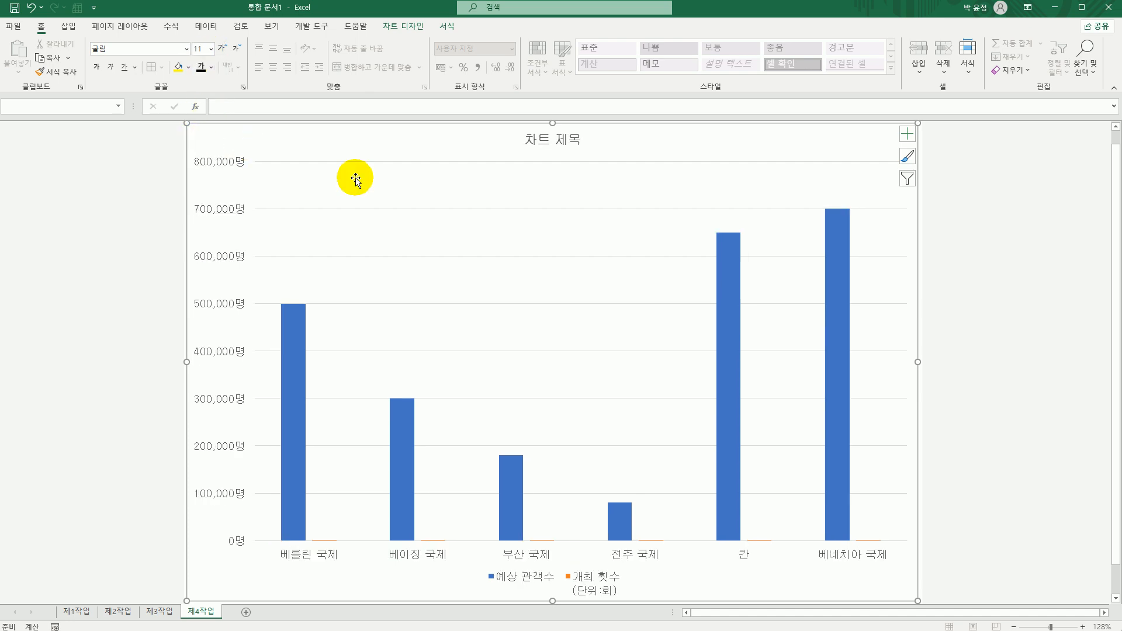
Step: Fill the chart area with the 파랑 박엽지 texture
{"action": "right_click", "coordinate": [402, 148]}
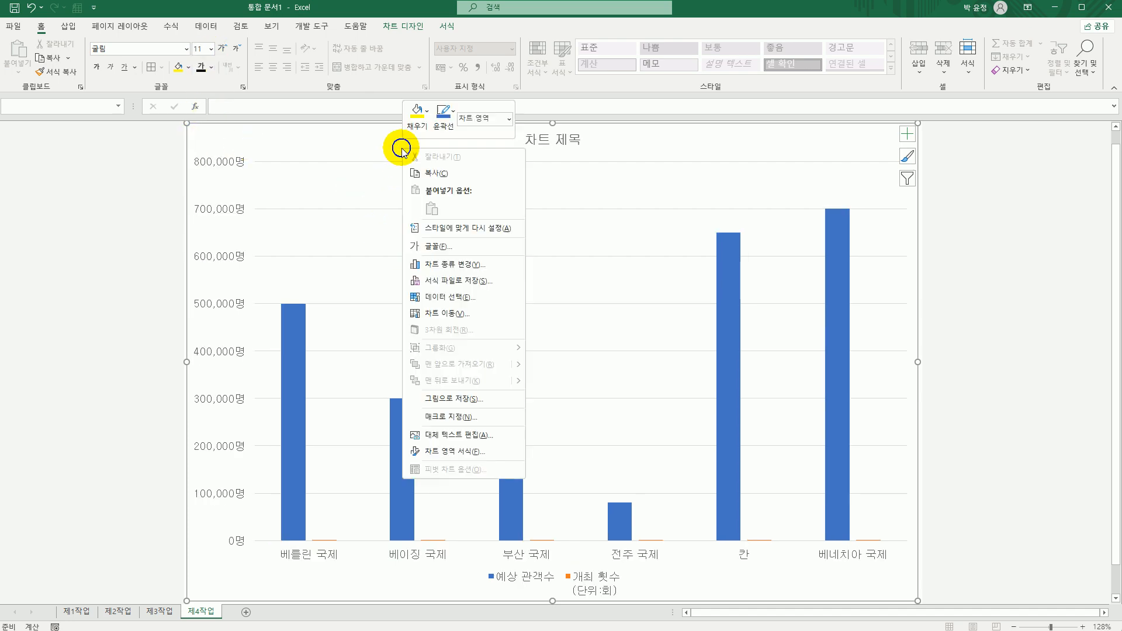
{"action": "left_click", "coordinate": [419, 129]}
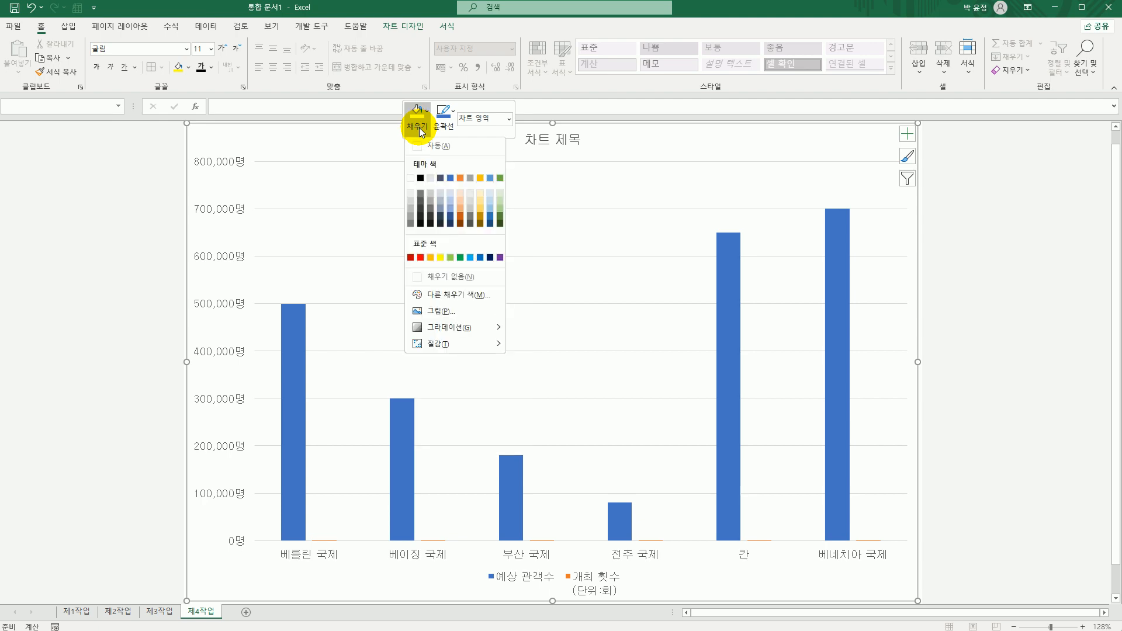
{"action": "mouse_move", "coordinate": [461, 342]}
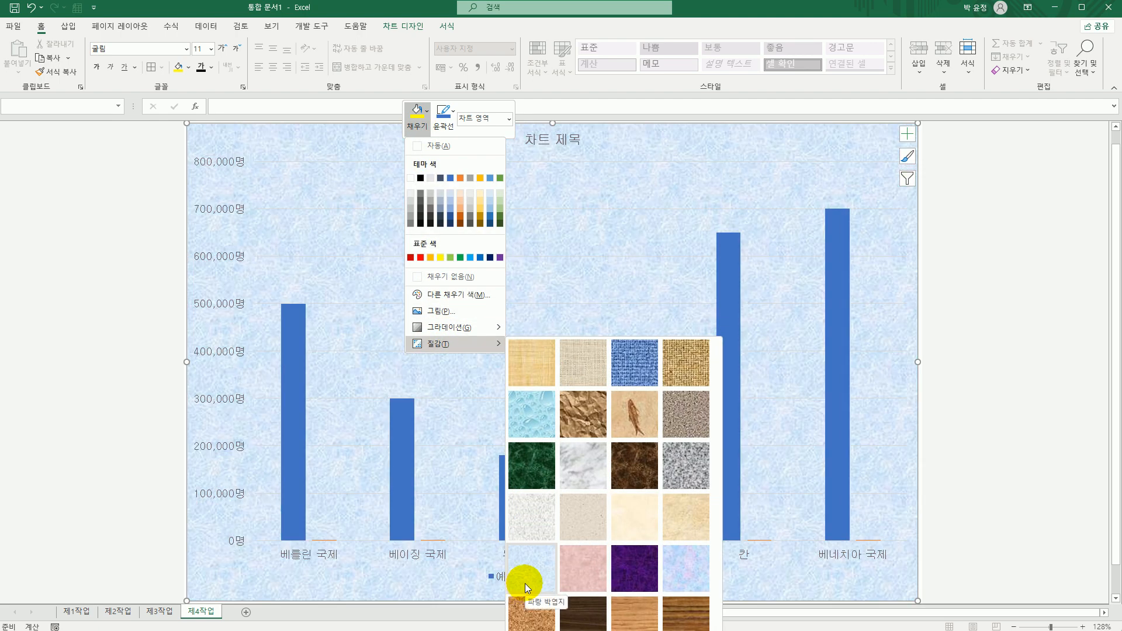
{"action": "left_click", "coordinate": [525, 583]}
Step: Fill the chart's plot area with white
{"action": "left_click", "coordinate": [489, 235]}
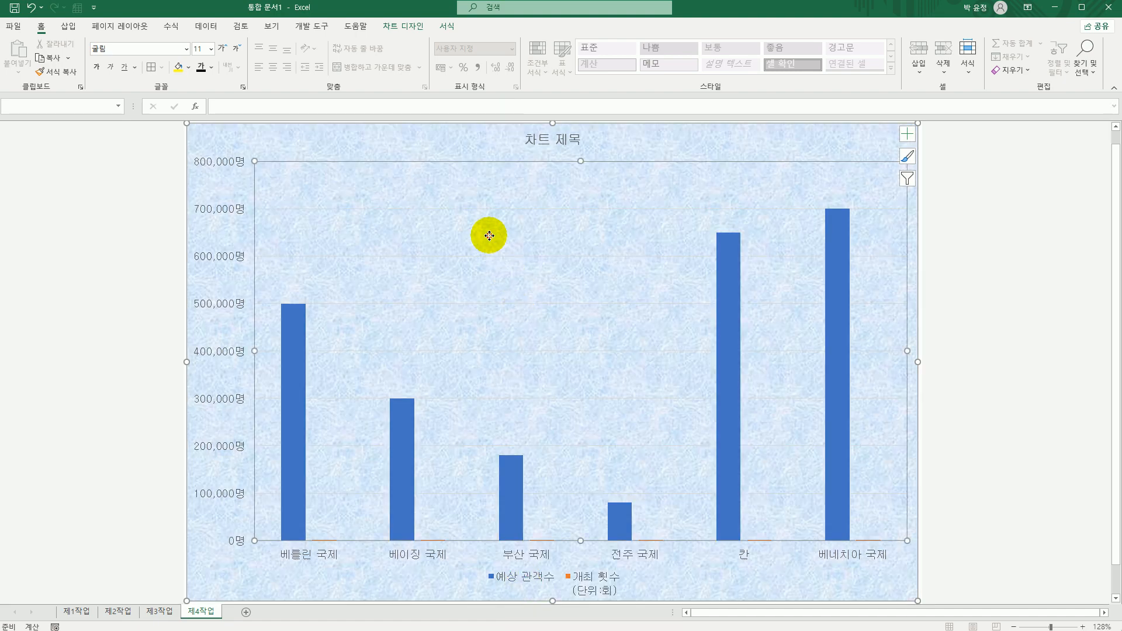
{"action": "right_click", "coordinate": [489, 235]}
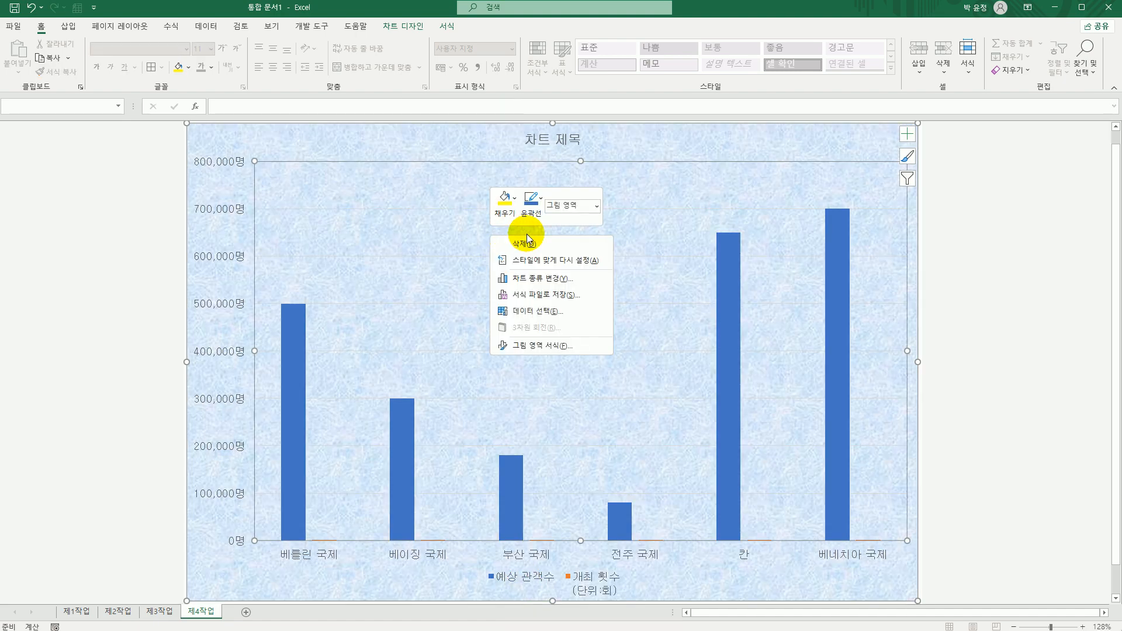
{"action": "left_click", "coordinate": [508, 216]}
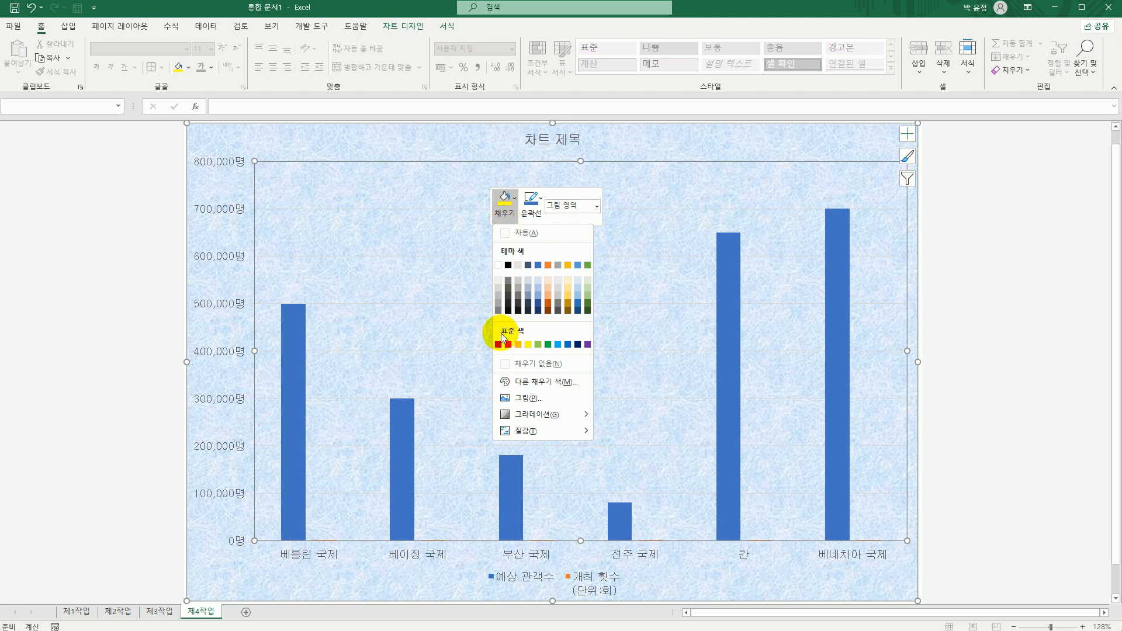
{"action": "left_click", "coordinate": [498, 266]}
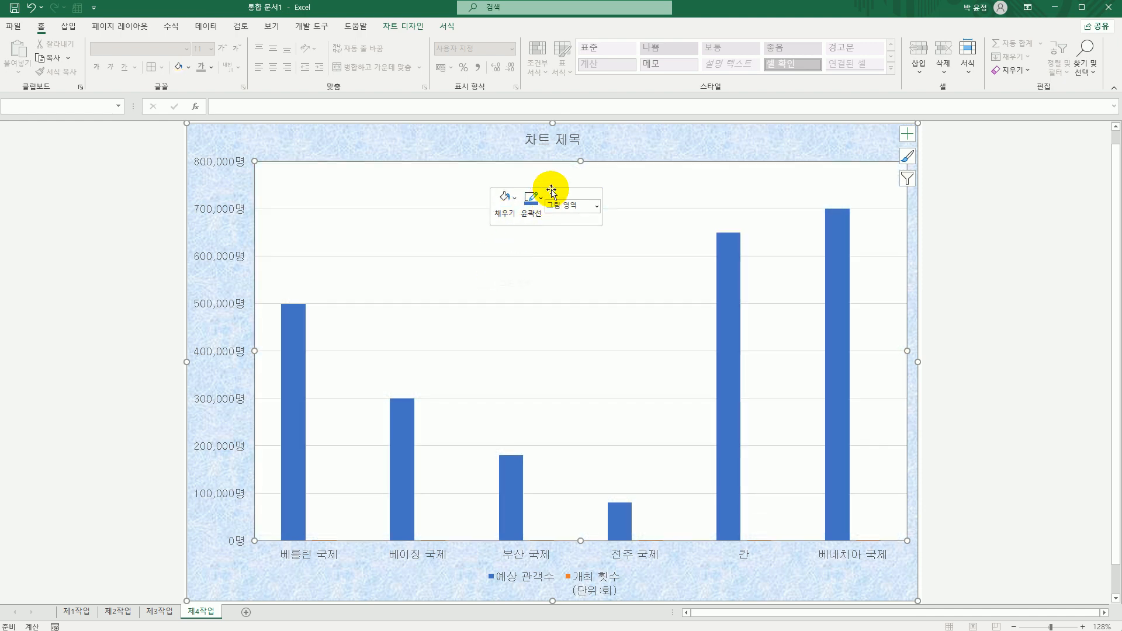
Step: Give the chart title box a white fill and a black outline
{"action": "left_click", "coordinate": [556, 143]}
{"action": "right_click", "coordinate": [561, 143]}
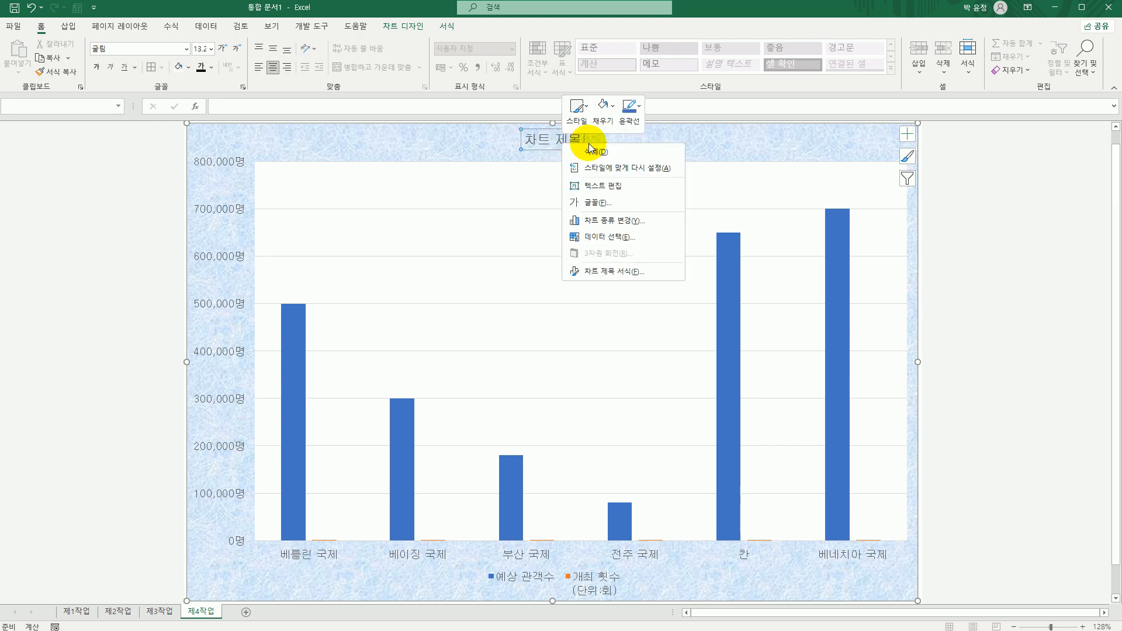
{"action": "left_click", "coordinate": [602, 106]}
{"action": "left_click", "coordinate": [598, 175]}
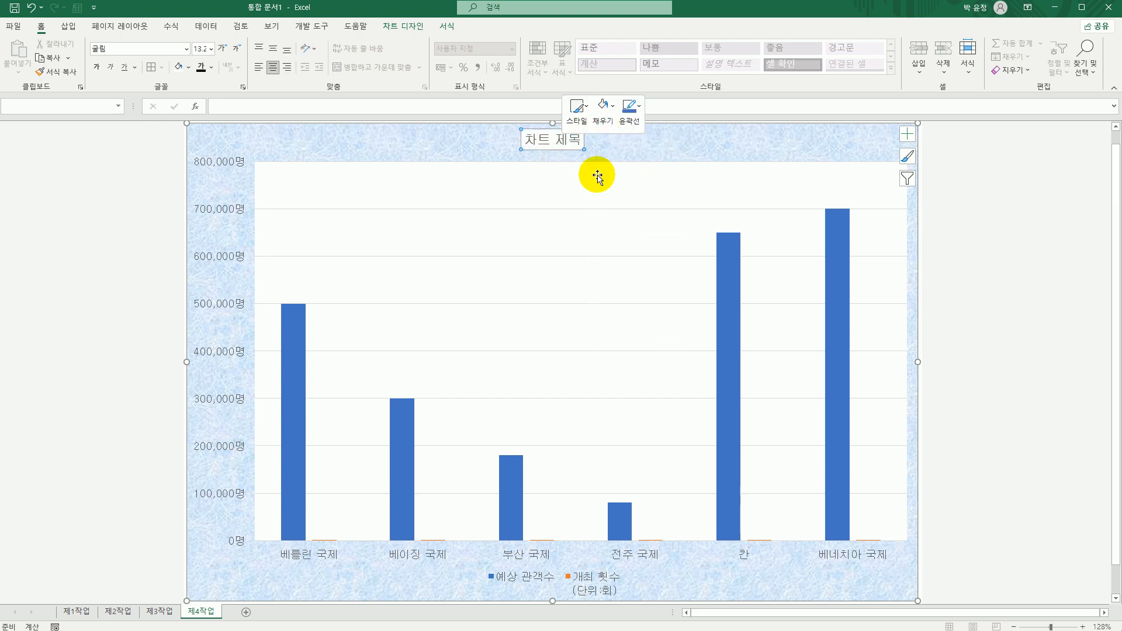
{"action": "left_click", "coordinate": [629, 108]}
{"action": "left_click", "coordinate": [635, 175]}
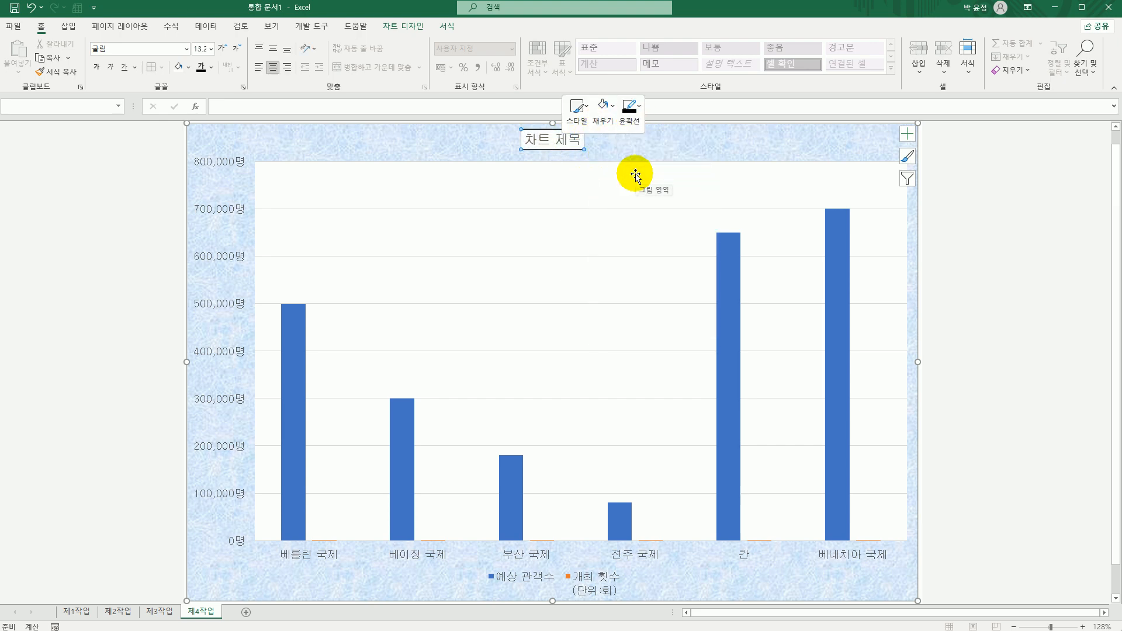
Step: Set the chart title's font size to 20 and make it bold
{"action": "left_click", "coordinate": [211, 49]}
{"action": "left_click", "coordinate": [201, 186]}
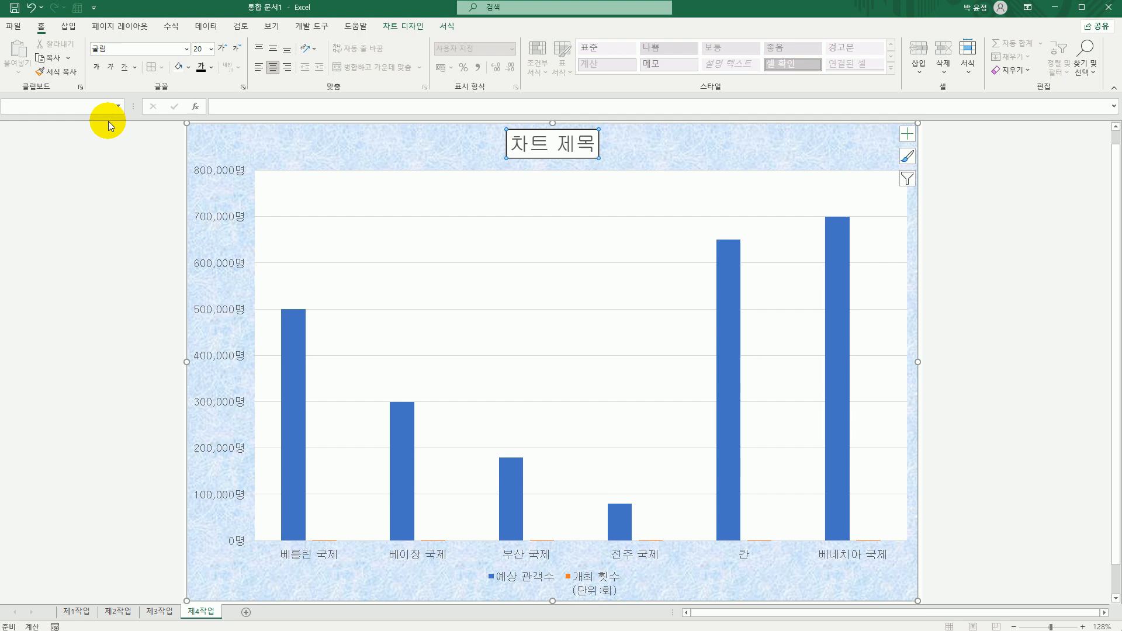
{"action": "left_click", "coordinate": [98, 69]}
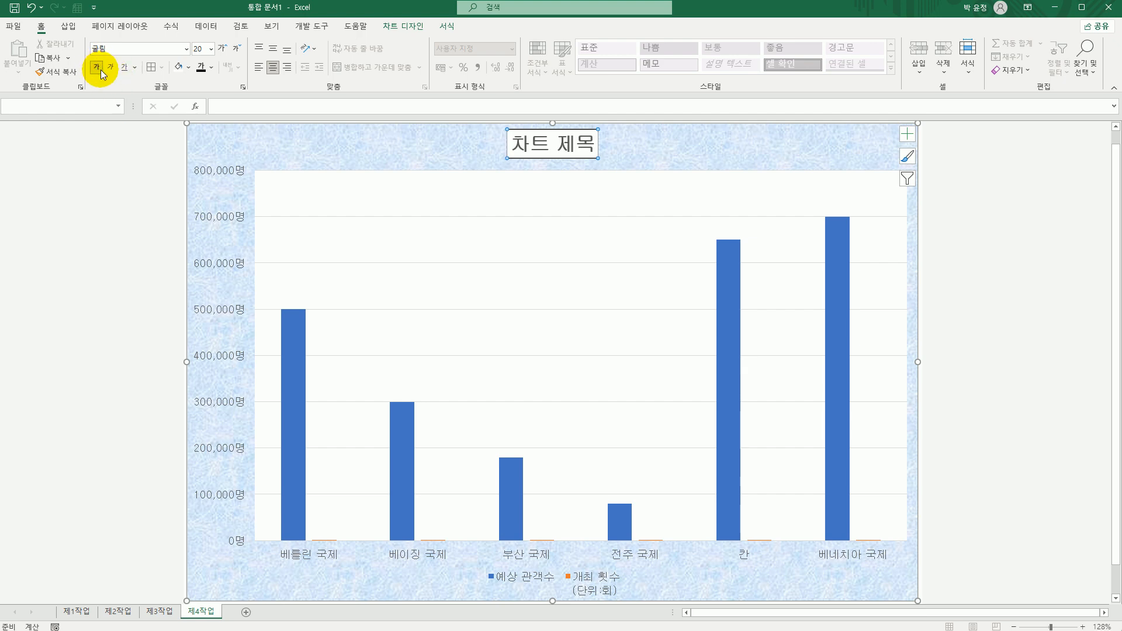
Step: Replace the chart title text with 유럽 및 아시아 국제 영화제 현황
{"action": "left_click_drag", "start_coordinate": [513, 143], "coordinate": [593, 146]}
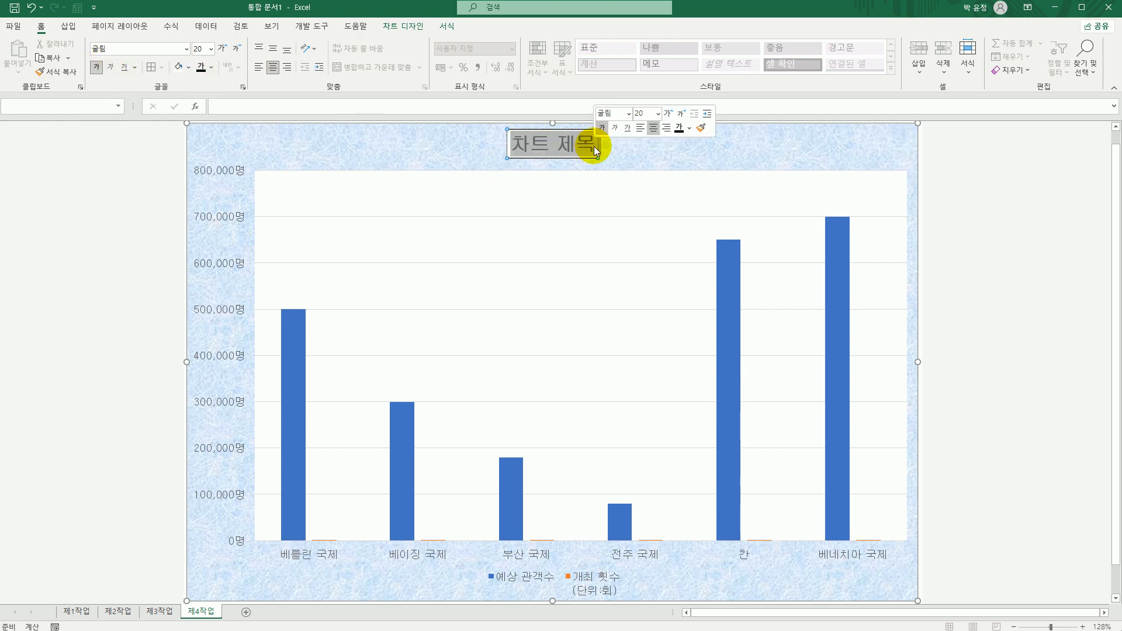
{"action": "type", "text": "유럽 및 ㅇ"}
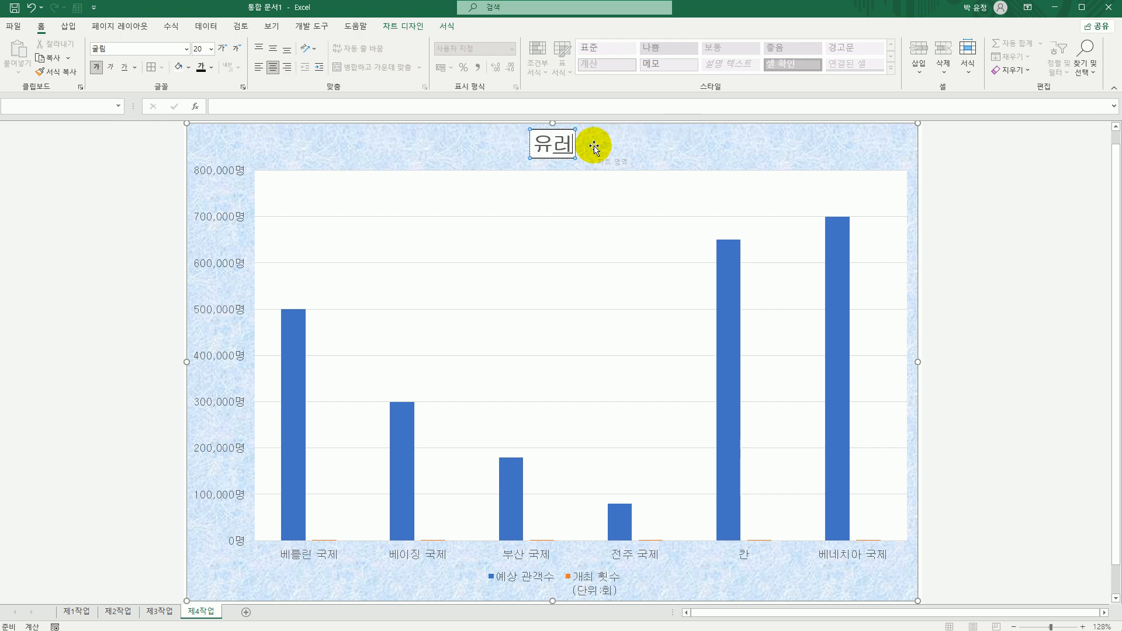
{"action": "type", "text": "ㅏ아사"}
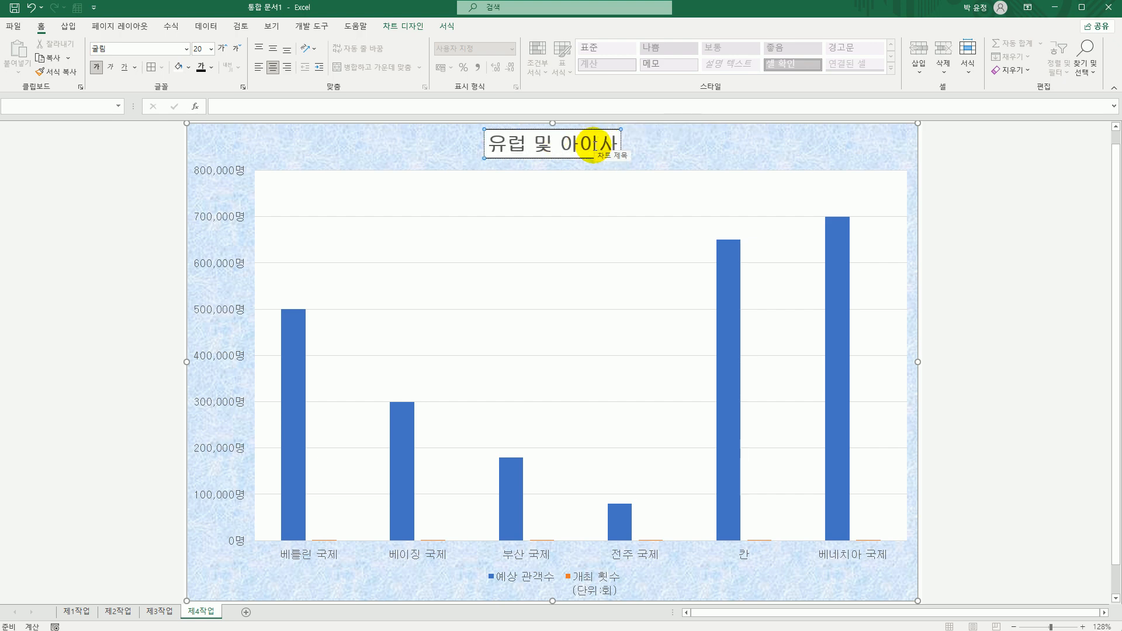
{"action": "key", "text": "BackSpace"}
{"action": "key", "text": "BackSpace"}
{"action": "type", "text": "시아 국제 영화"}
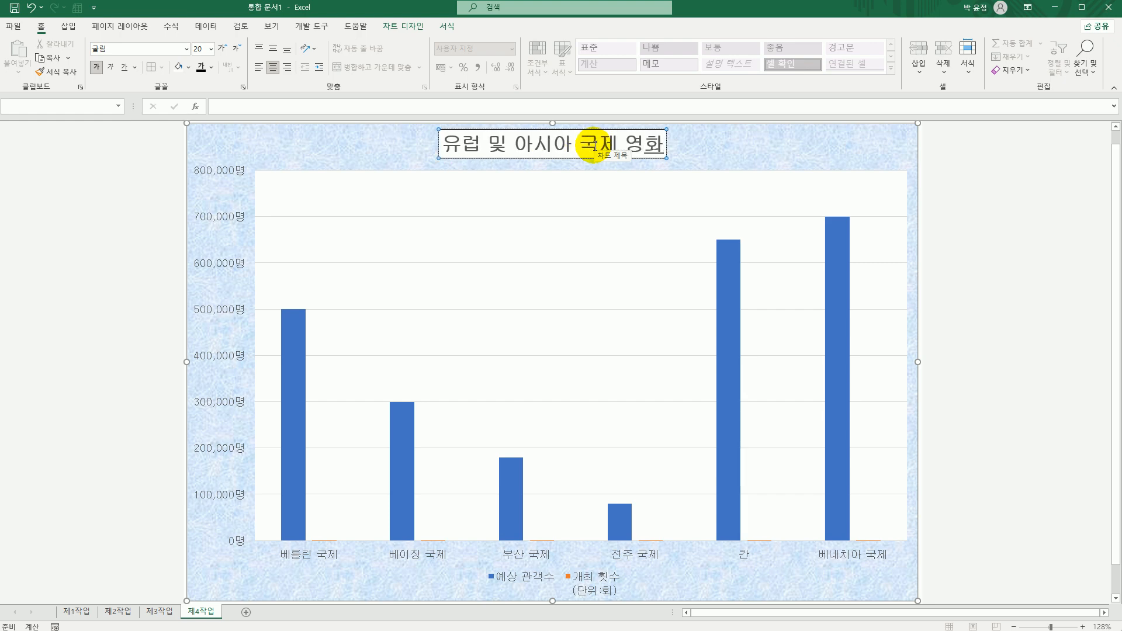
{"action": "type", "text": "제 현화"}
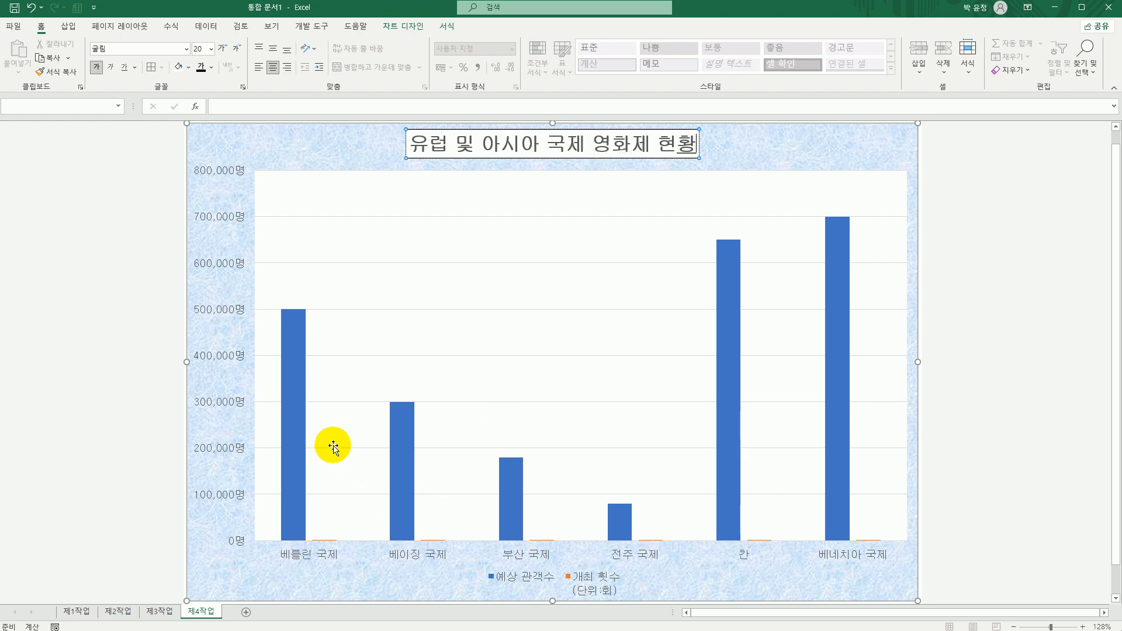
Step: Change the 개최 횟수(단위:회) series to a line with markers (표식이 있는 꺾은선형) plotted on the secondary axis
{"action": "left_click", "coordinate": [296, 353]}
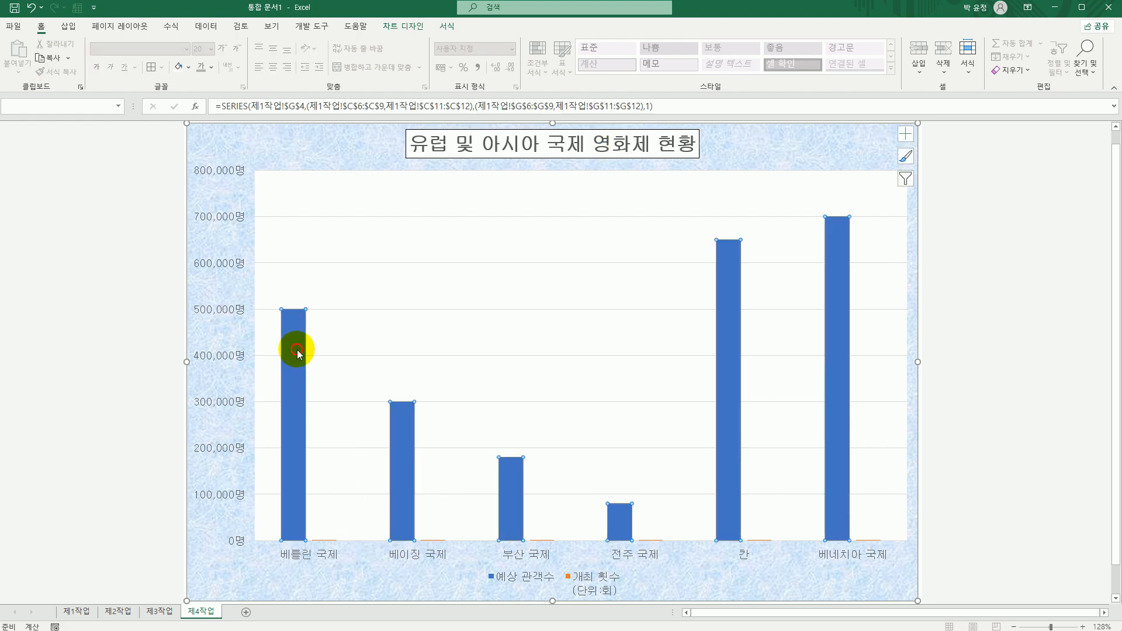
{"action": "right_click", "coordinate": [295, 334]}
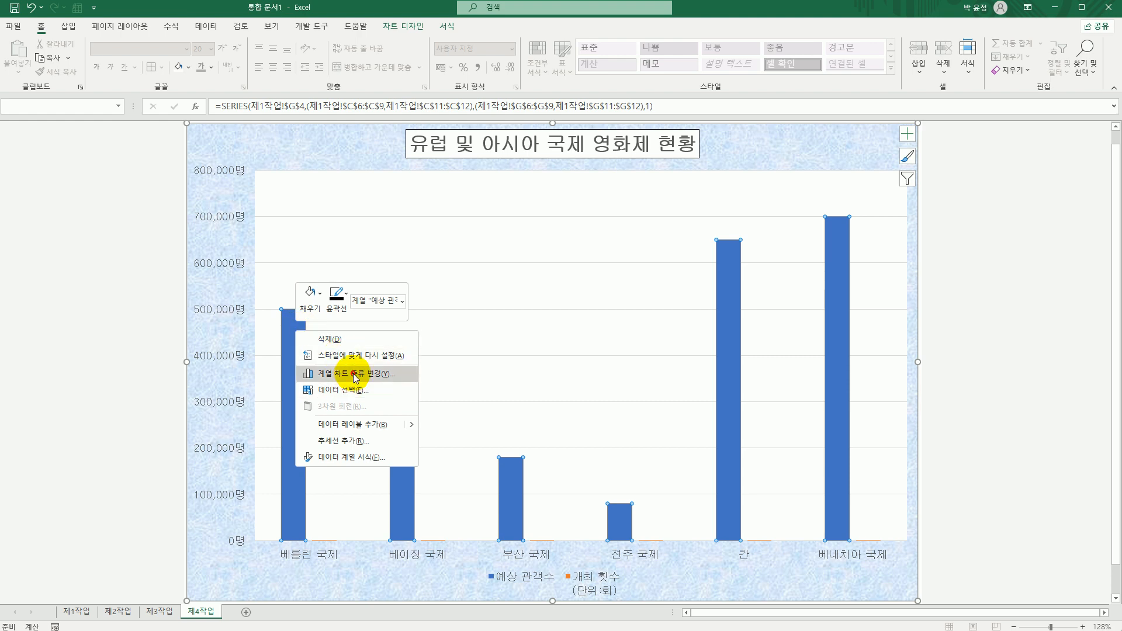
{"action": "left_click", "coordinate": [355, 375]}
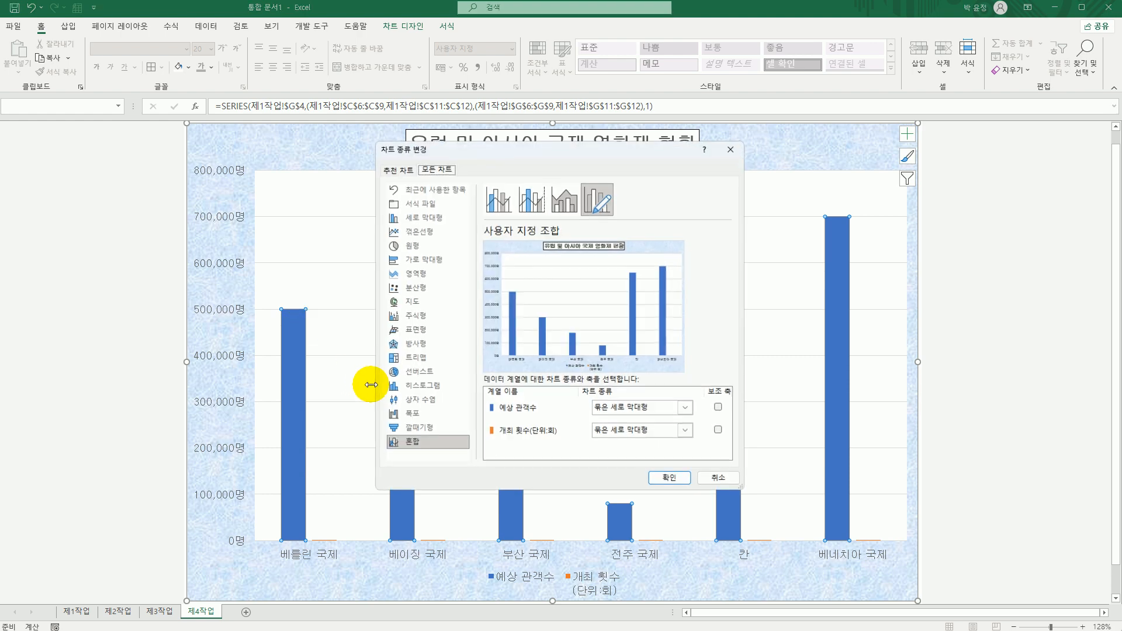
{"action": "left_click", "coordinate": [513, 432]}
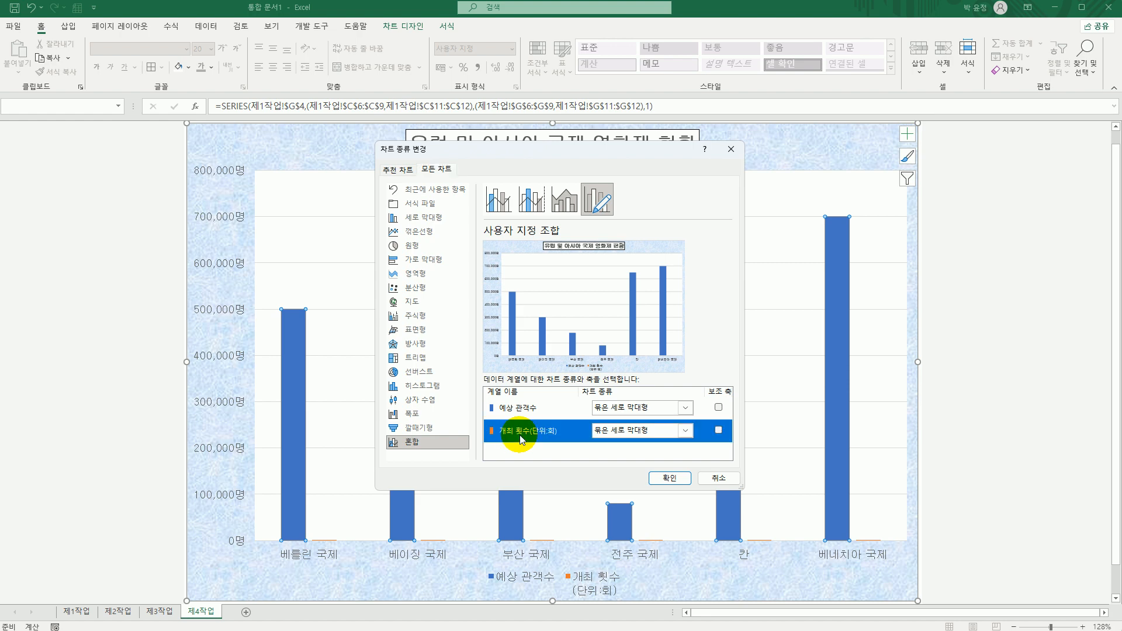
{"action": "left_click", "coordinate": [684, 430]}
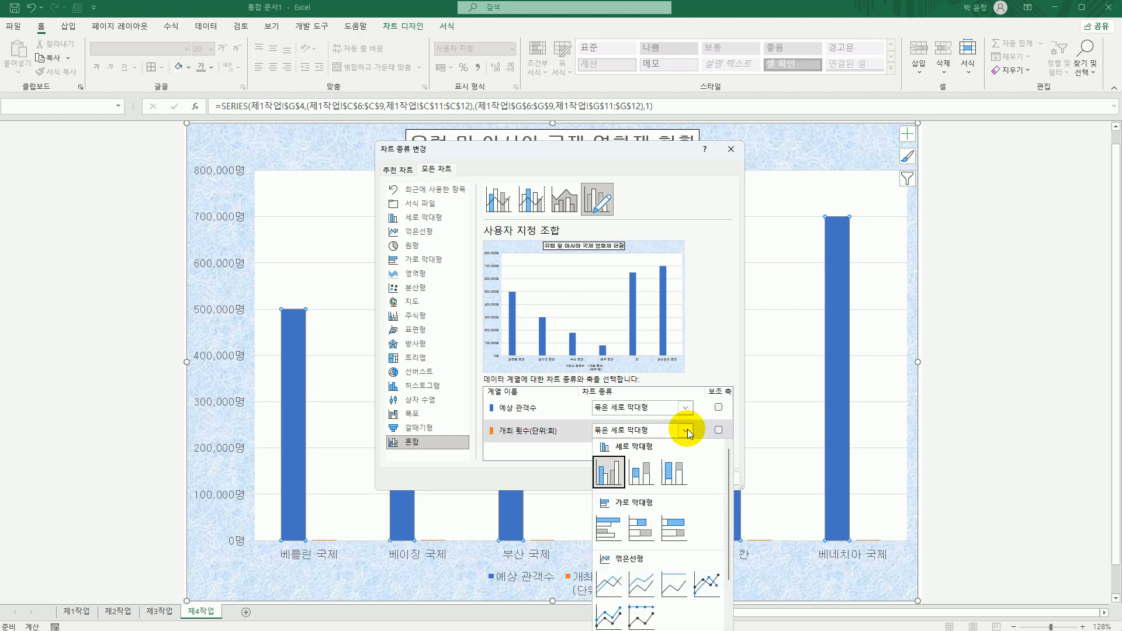
{"action": "left_click", "coordinate": [706, 584]}
{"action": "left_click", "coordinate": [719, 431]}
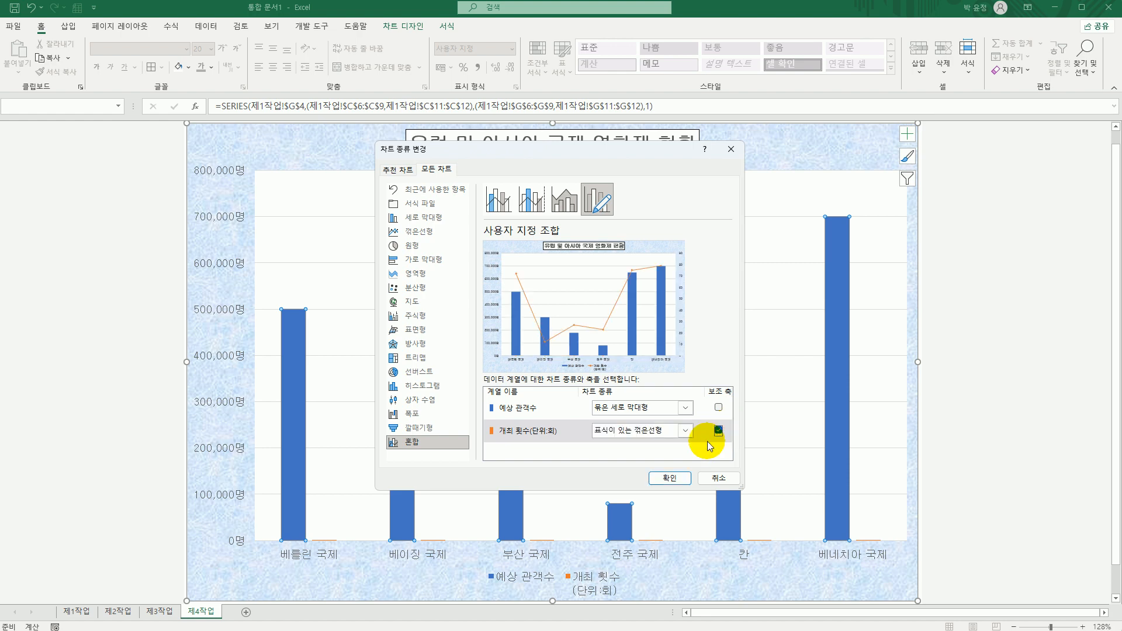
{"action": "left_click", "coordinate": [670, 478]}
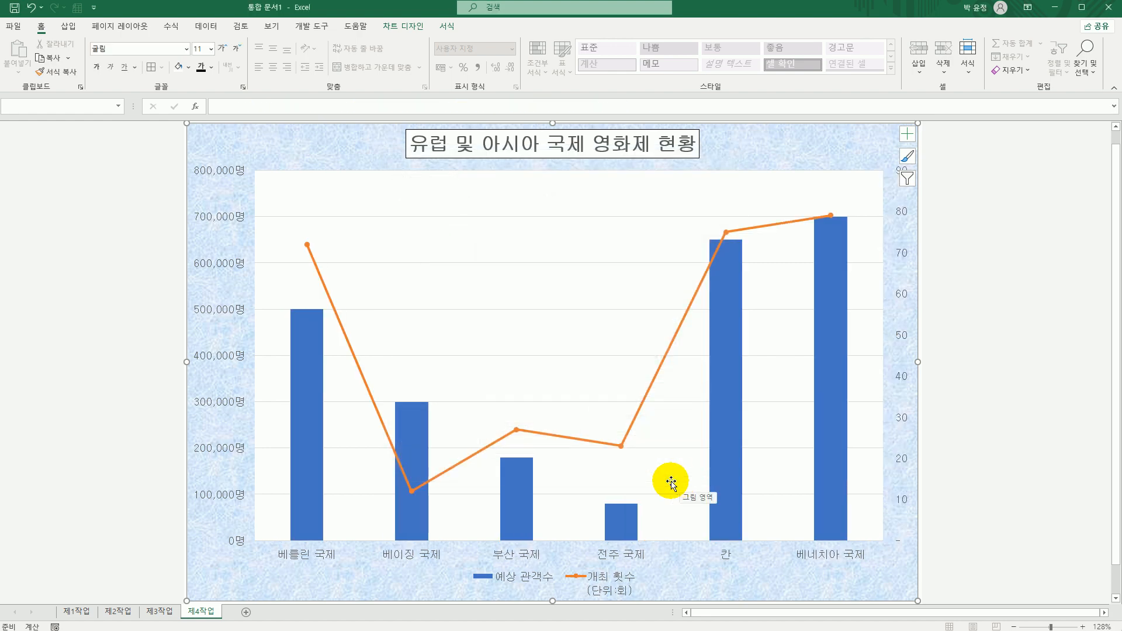
Step: Change the 개최 횟수(단위:회) line series markers to built-in triangles with size 10
{"action": "left_click", "coordinate": [621, 446]}
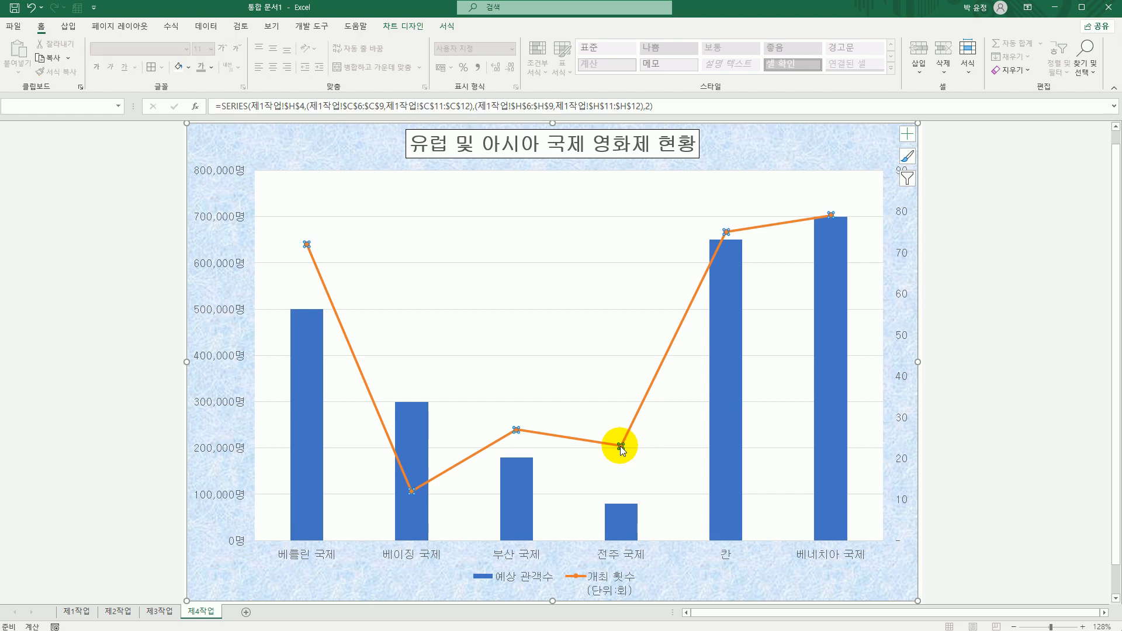
{"action": "right_click", "coordinate": [620, 447]}
{"action": "left_click", "coordinate": [683, 575]}
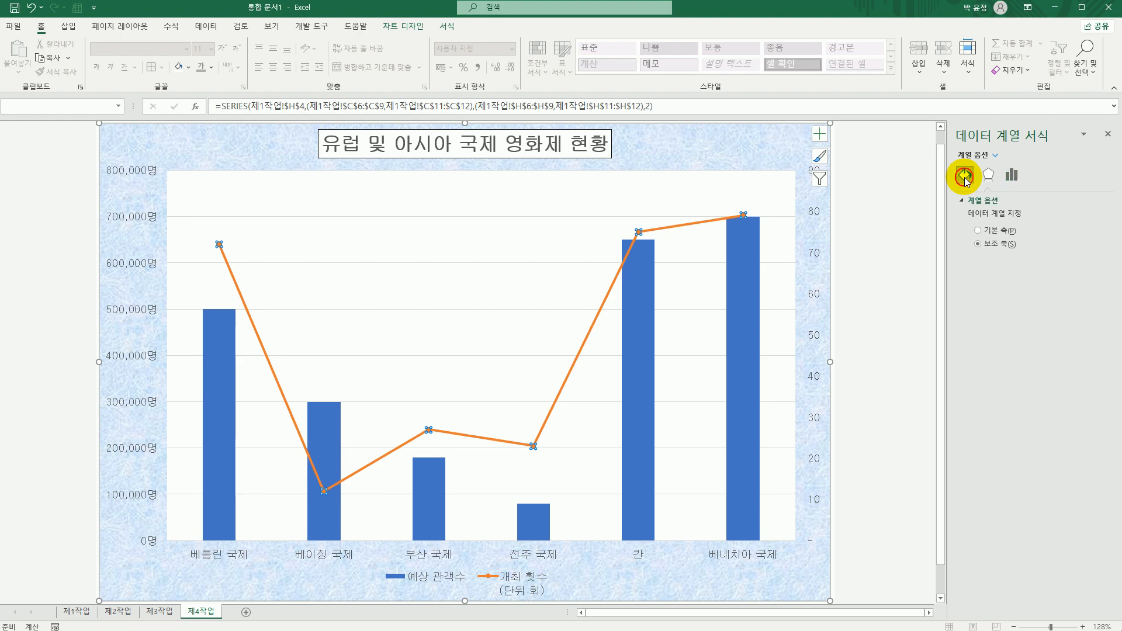
{"action": "left_click", "coordinate": [965, 175]}
{"action": "left_click", "coordinate": [1002, 201]}
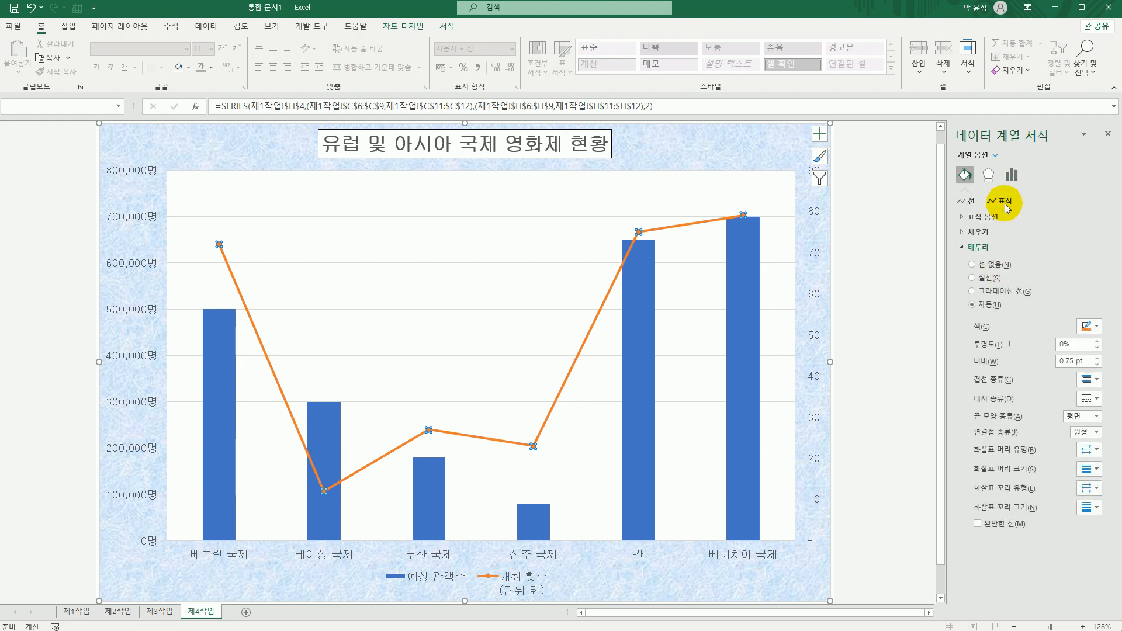
{"action": "left_click", "coordinate": [993, 217]}
{"action": "left_click", "coordinate": [985, 262]}
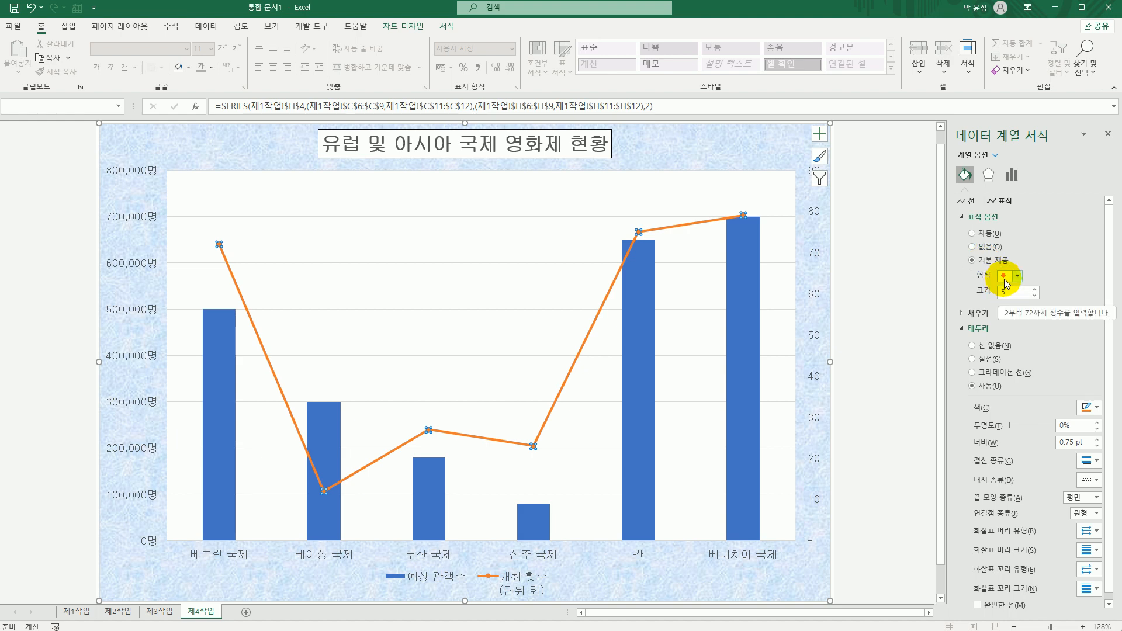
{"action": "left_click", "coordinate": [1005, 283]}
{"action": "left_click", "coordinate": [1008, 311]}
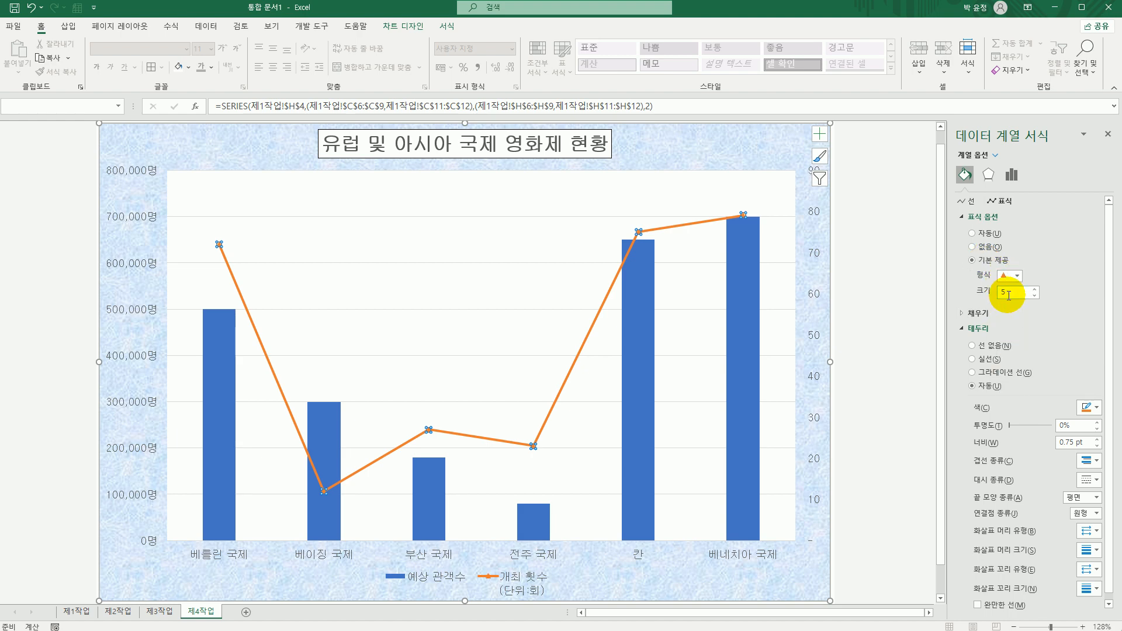
{"action": "left_click", "coordinate": [987, 298]}
{"action": "key", "text": "Return"}
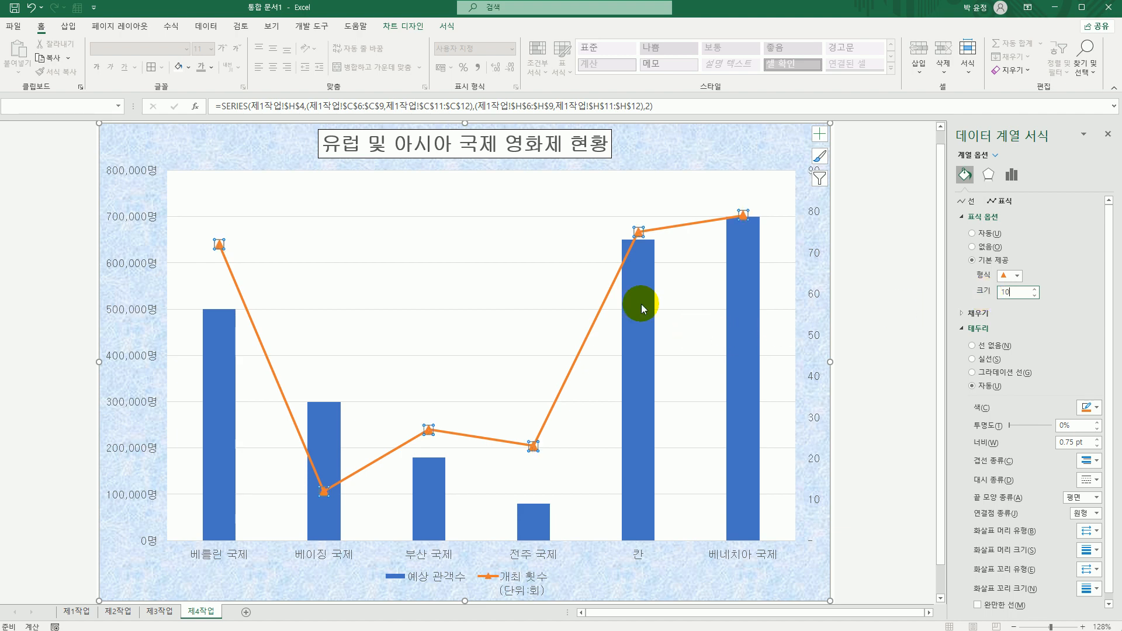
Step: Add a data label to only the 베네치아 국제 column of the 예상 관객수 series
{"action": "left_click", "coordinate": [745, 339]}
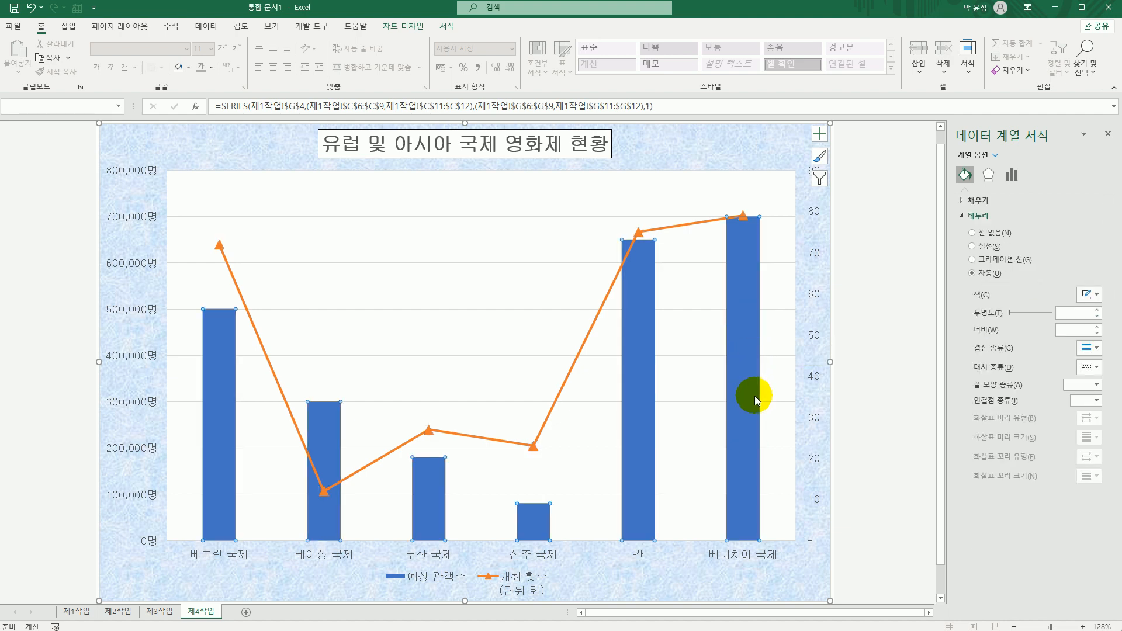
{"action": "left_click", "coordinate": [750, 306]}
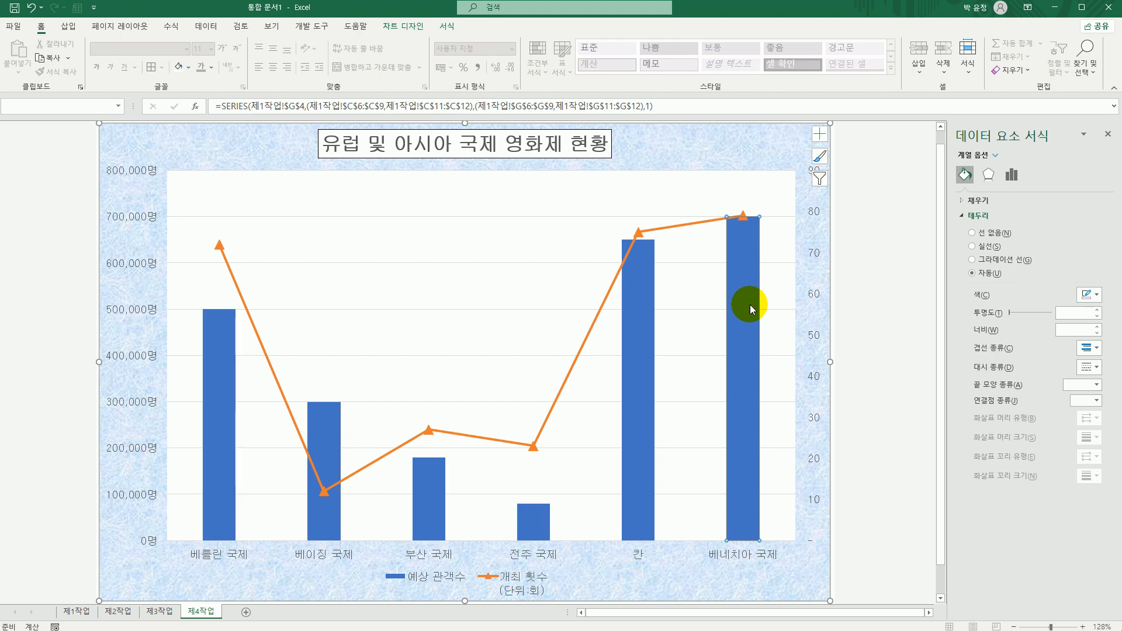
{"action": "right_click", "coordinate": [750, 267]}
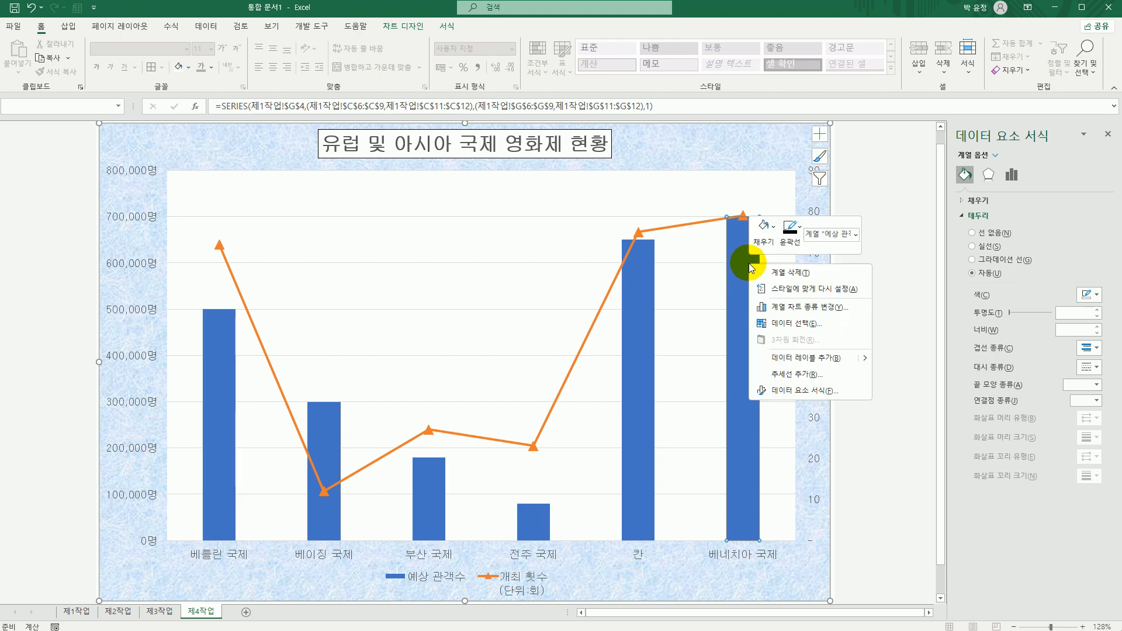
{"action": "left_click", "coordinate": [796, 363]}
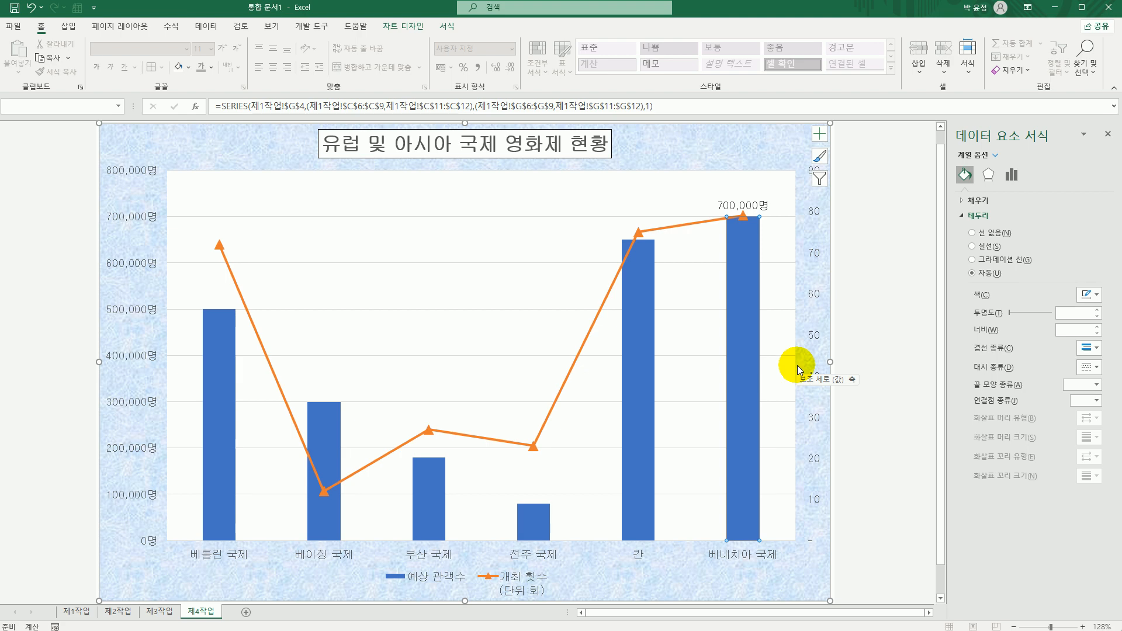
Step: Format the chart's major gridlines as dashed black lines
{"action": "left_click", "coordinate": [595, 217]}
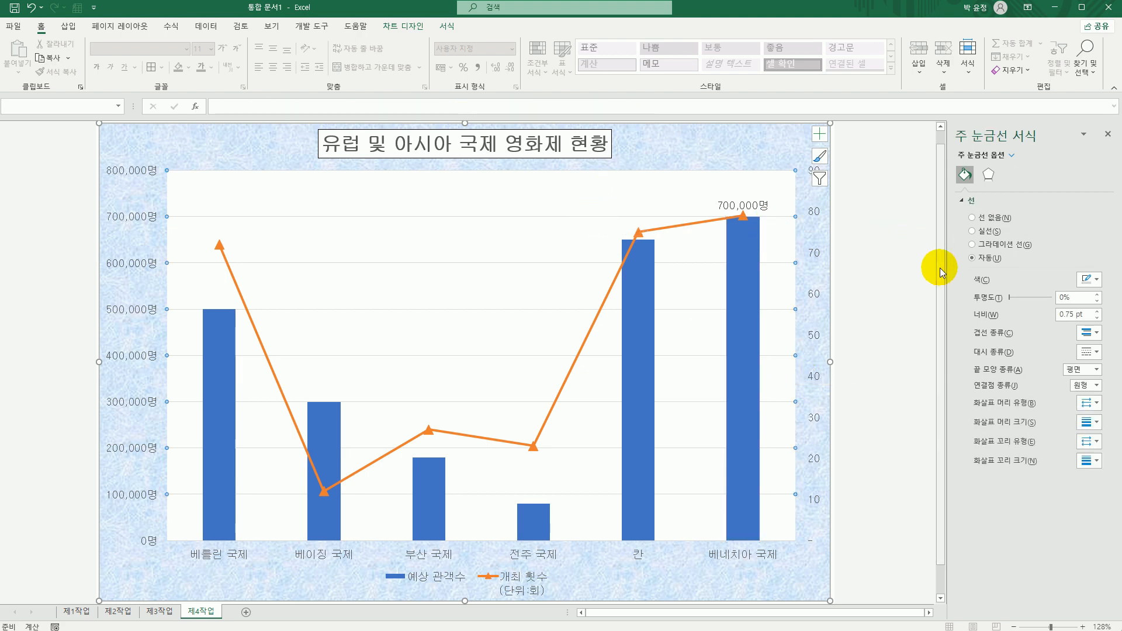
{"action": "left_click", "coordinate": [1089, 351]}
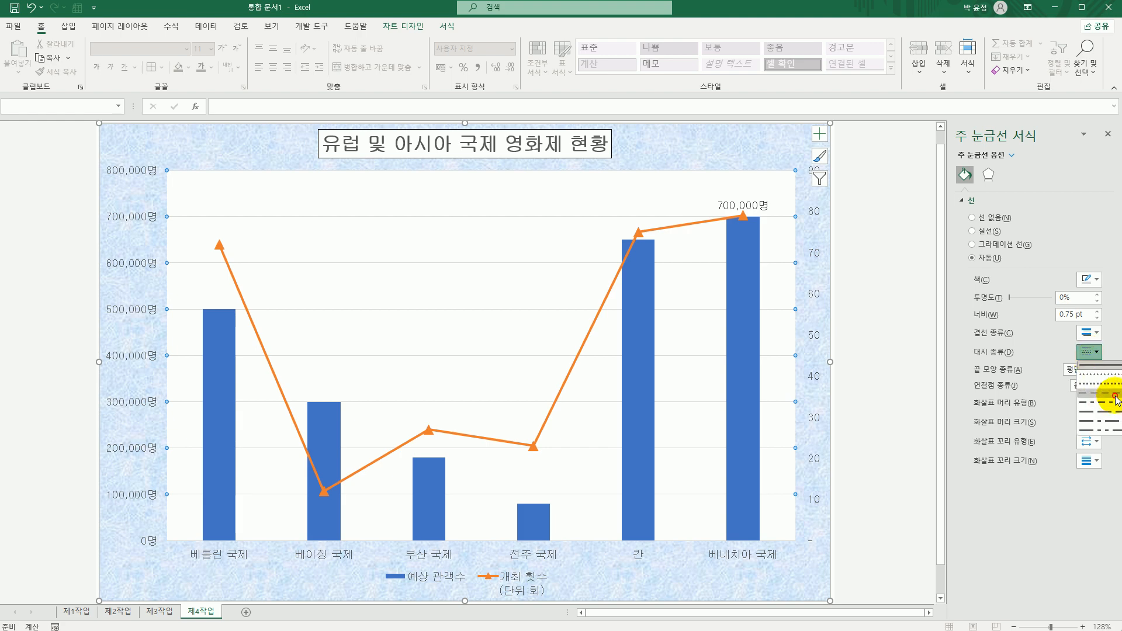
{"action": "left_click", "coordinate": [1116, 401]}
{"action": "left_click", "coordinate": [1090, 279]}
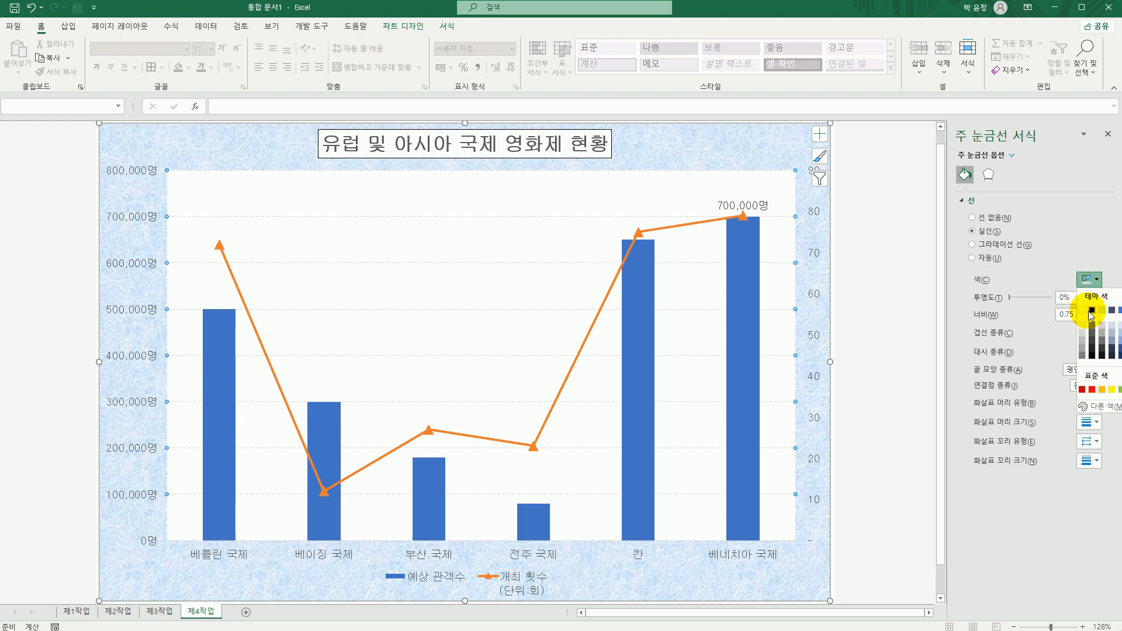
{"action": "left_click", "coordinate": [1091, 311]}
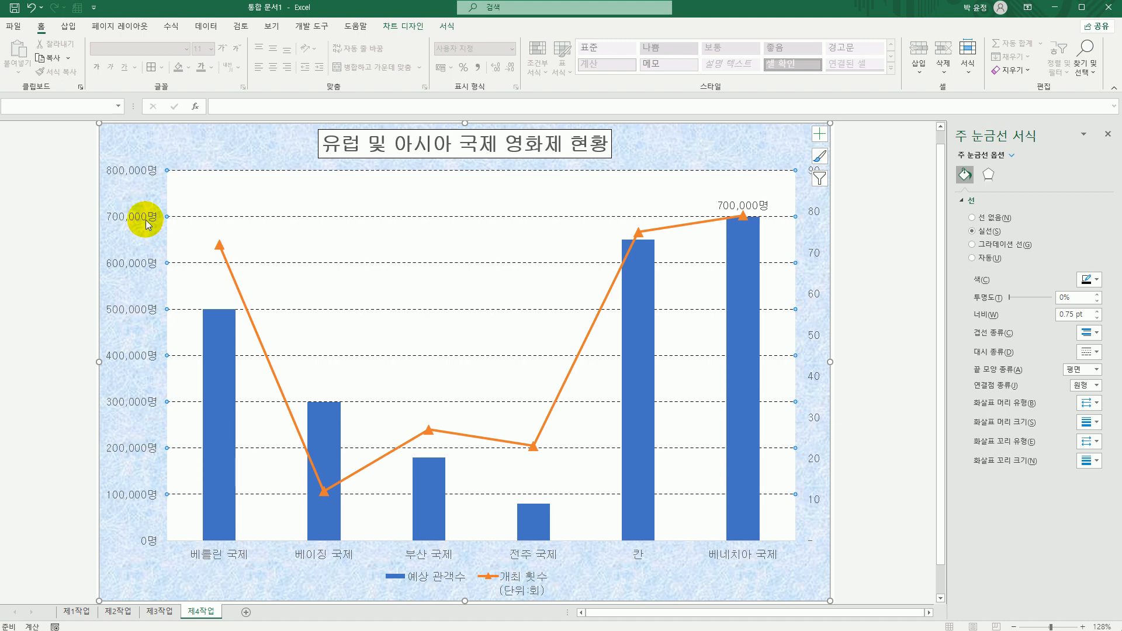
Step: Give the primary and secondary vertical axes a solid black line
{"action": "left_click", "coordinate": [148, 228]}
{"action": "left_click", "coordinate": [1088, 295]}
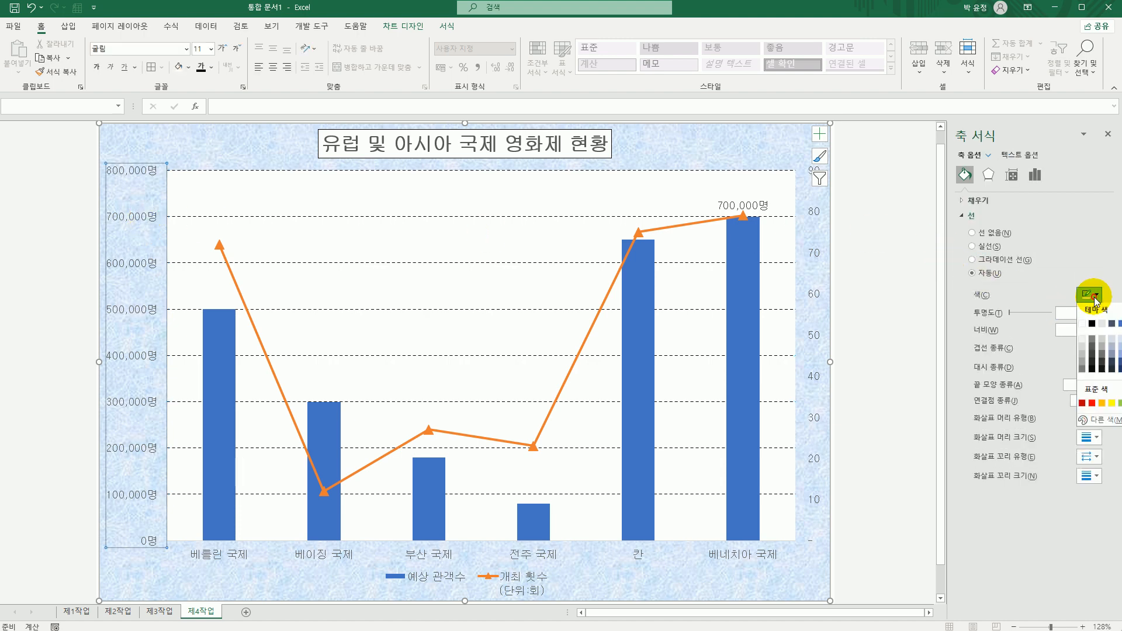
{"action": "left_click", "coordinate": [1085, 320]}
{"action": "left_click", "coordinate": [814, 211]}
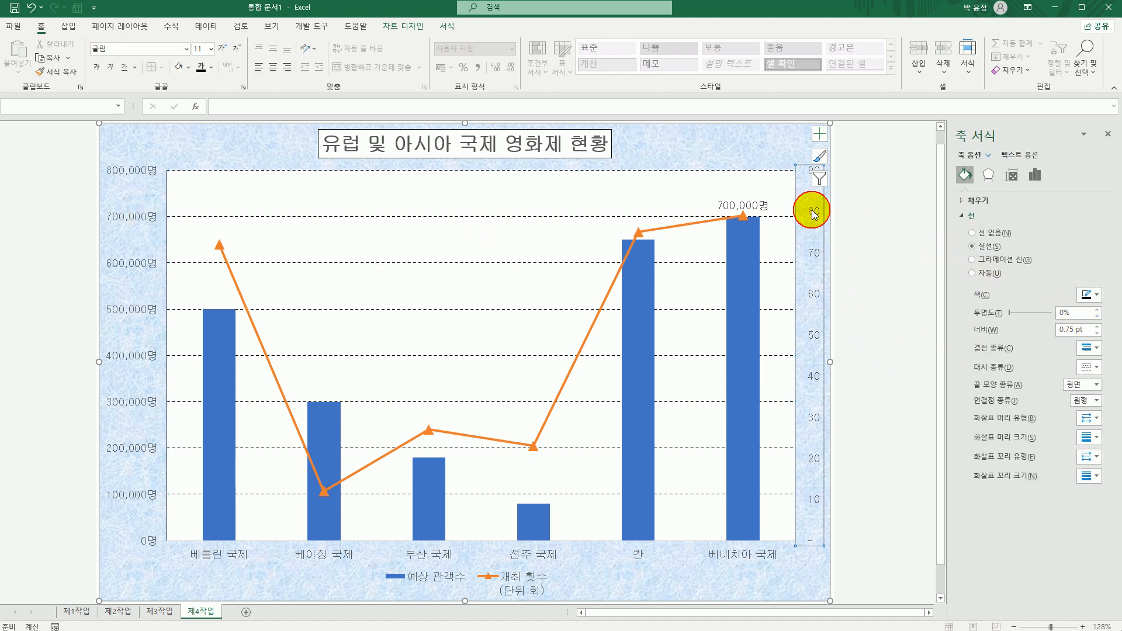
{"action": "left_click", "coordinate": [1089, 295]}
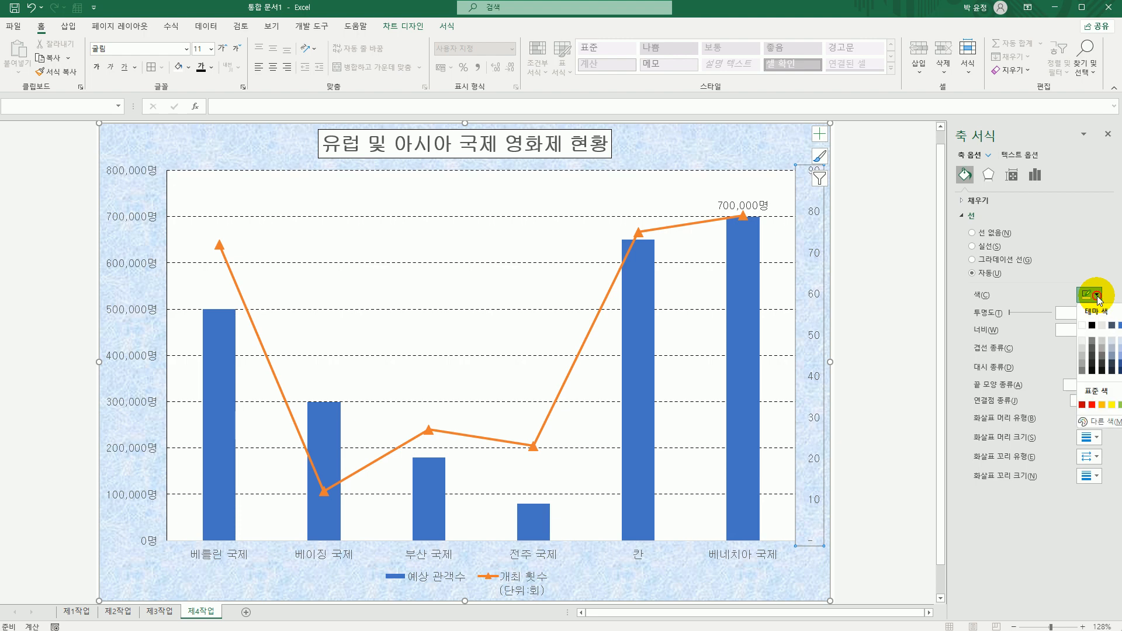
{"action": "left_click", "coordinate": [1093, 326]}
{"action": "left_click", "coordinate": [717, 561]}
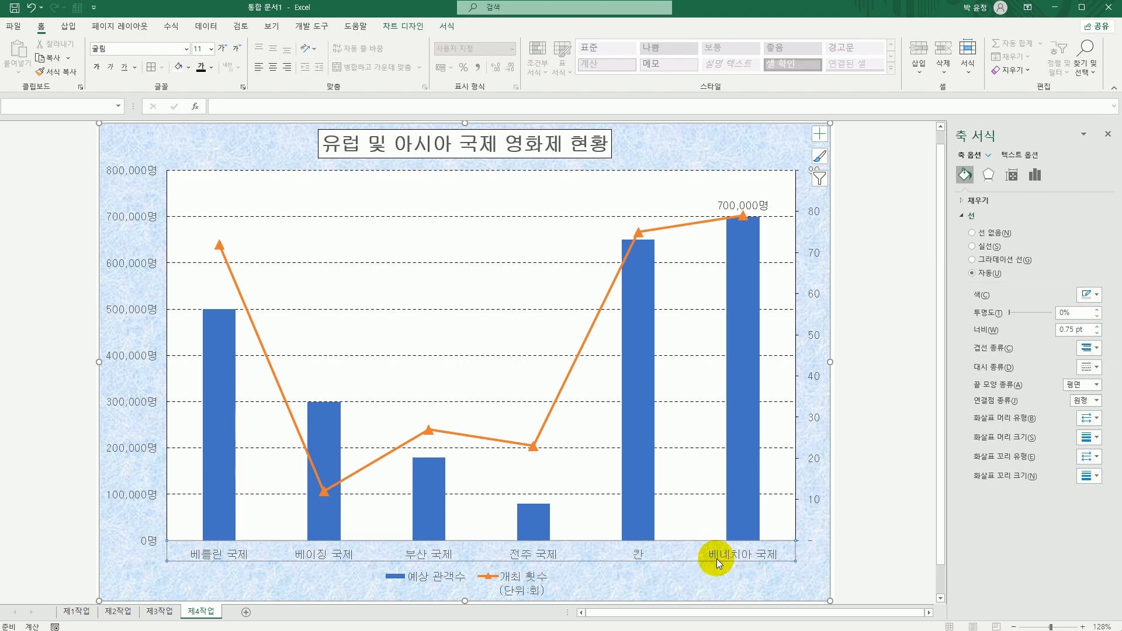
{"action": "left_click", "coordinate": [1089, 294]}
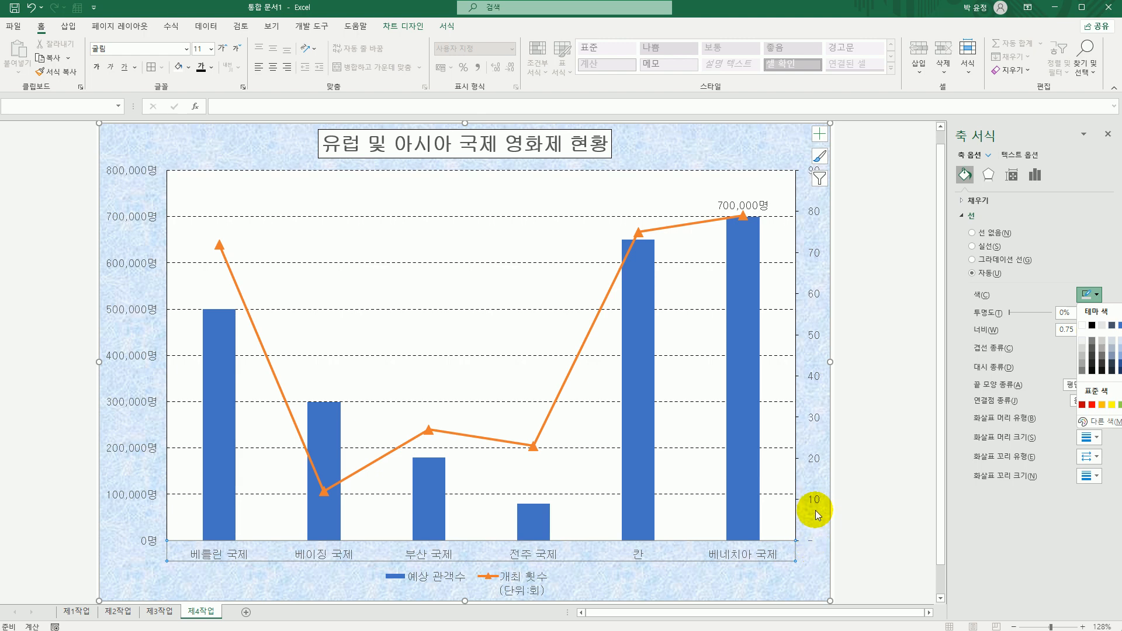
Step: Set the secondary vertical axis major unit to 20
{"action": "left_click", "coordinate": [816, 256]}
{"action": "left_click", "coordinate": [814, 253]}
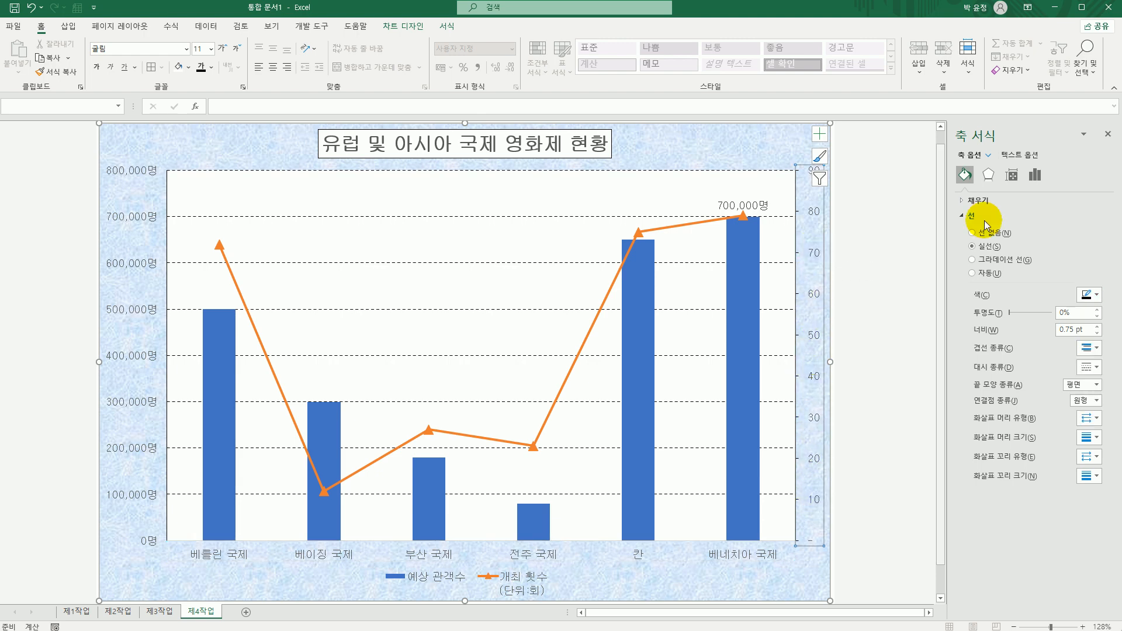
{"action": "left_click", "coordinate": [1033, 177]}
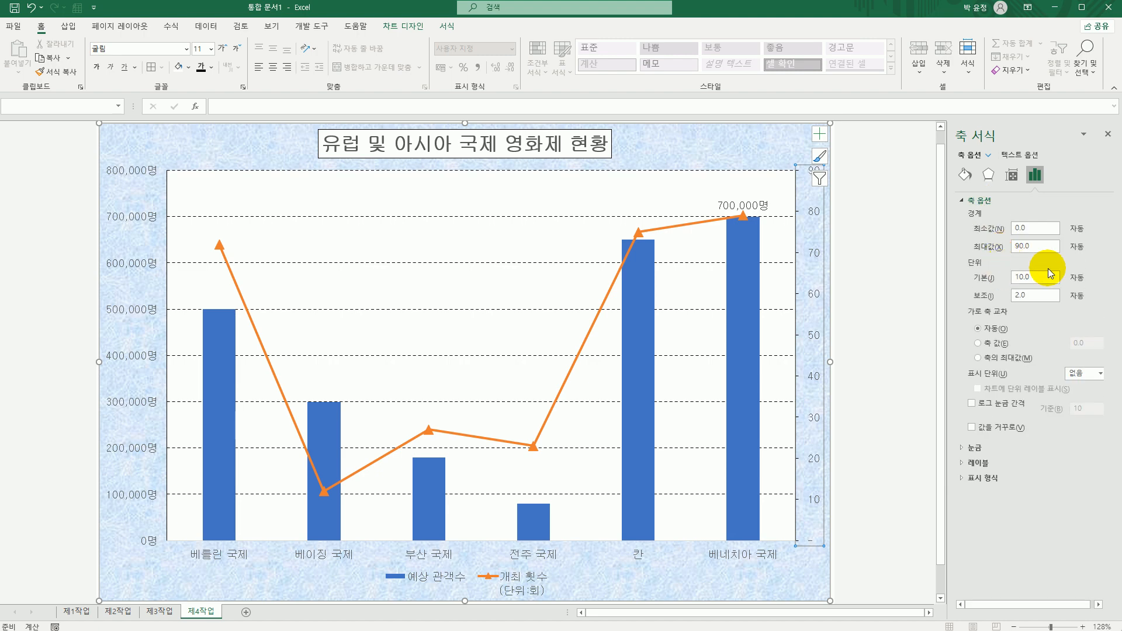
{"action": "type", "text": "20"}
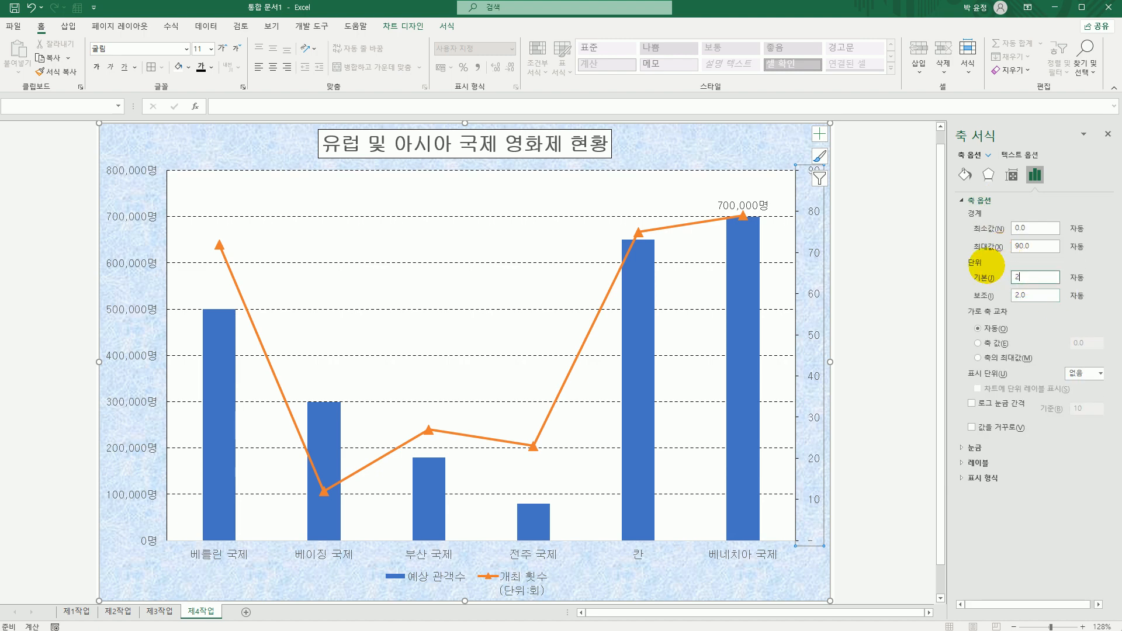
{"action": "key", "text": "Return"}
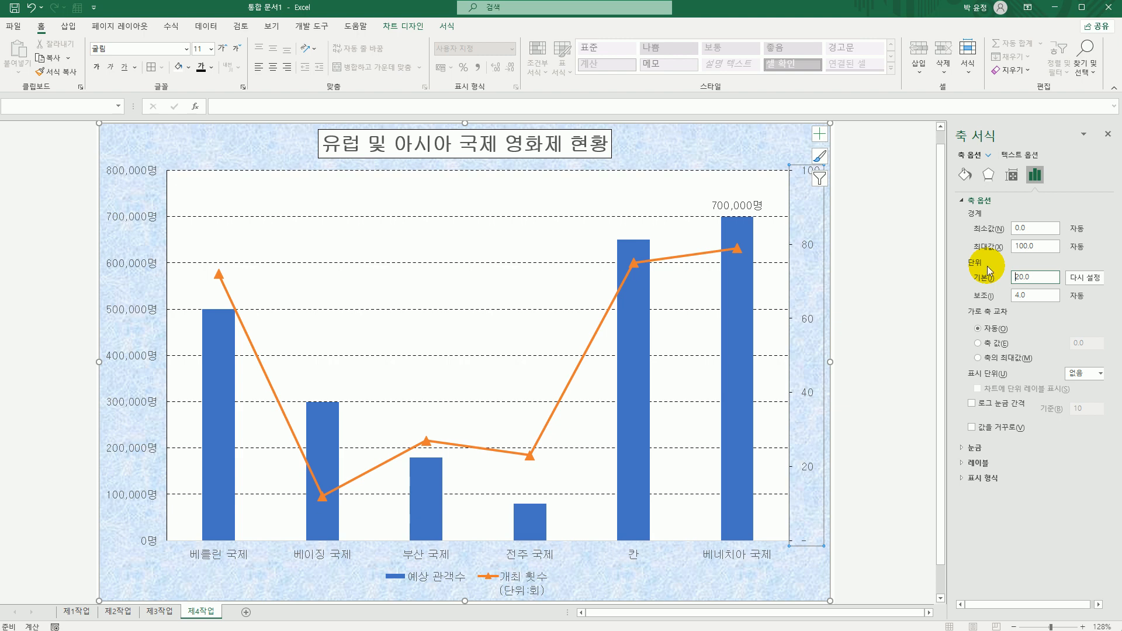
Step: In the chart's source data, replace the first series' name reference with the literal text 예상 관객수
{"action": "right_click", "coordinate": [471, 206]}
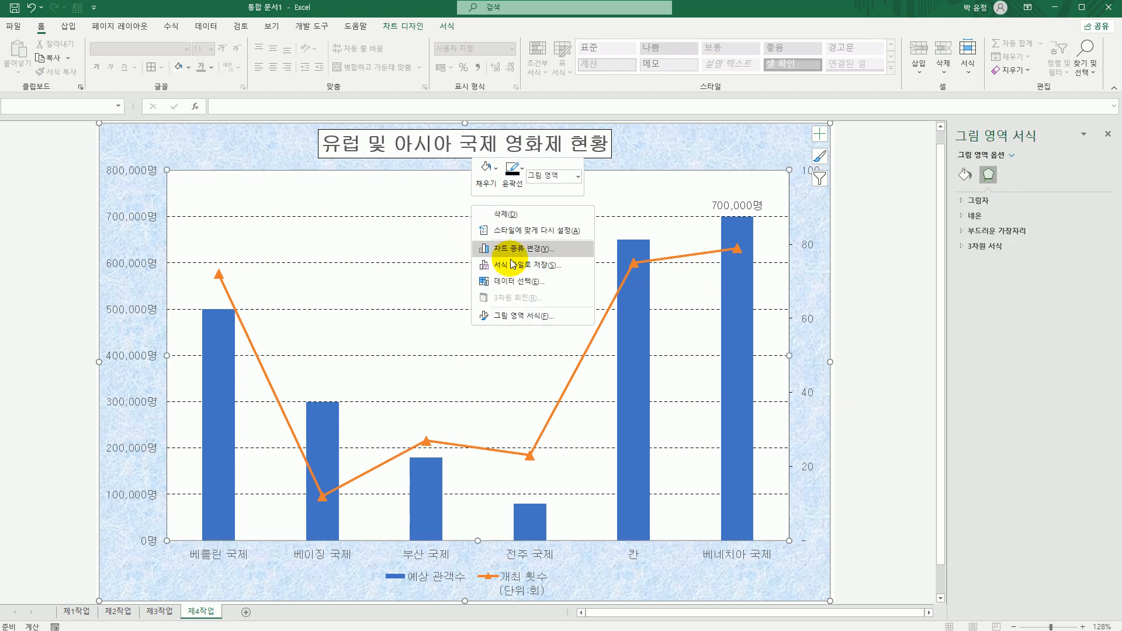
{"action": "left_click", "coordinate": [517, 281]}
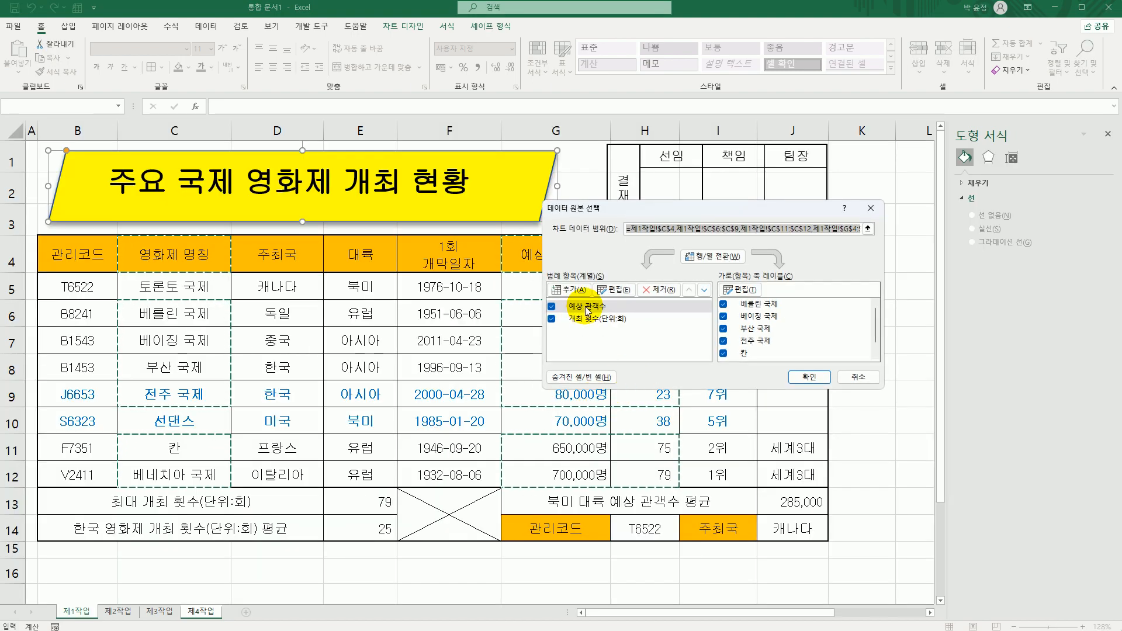
{"action": "left_click", "coordinate": [587, 307]}
{"action": "left_click", "coordinate": [613, 289]}
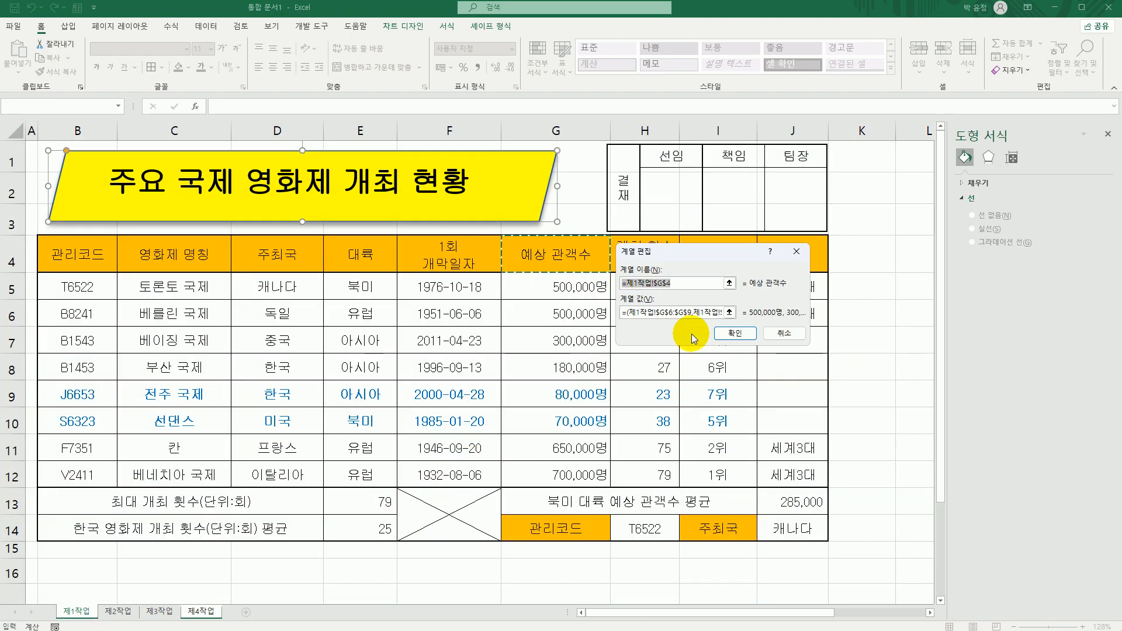
{"action": "key", "text": "BackSpace"}
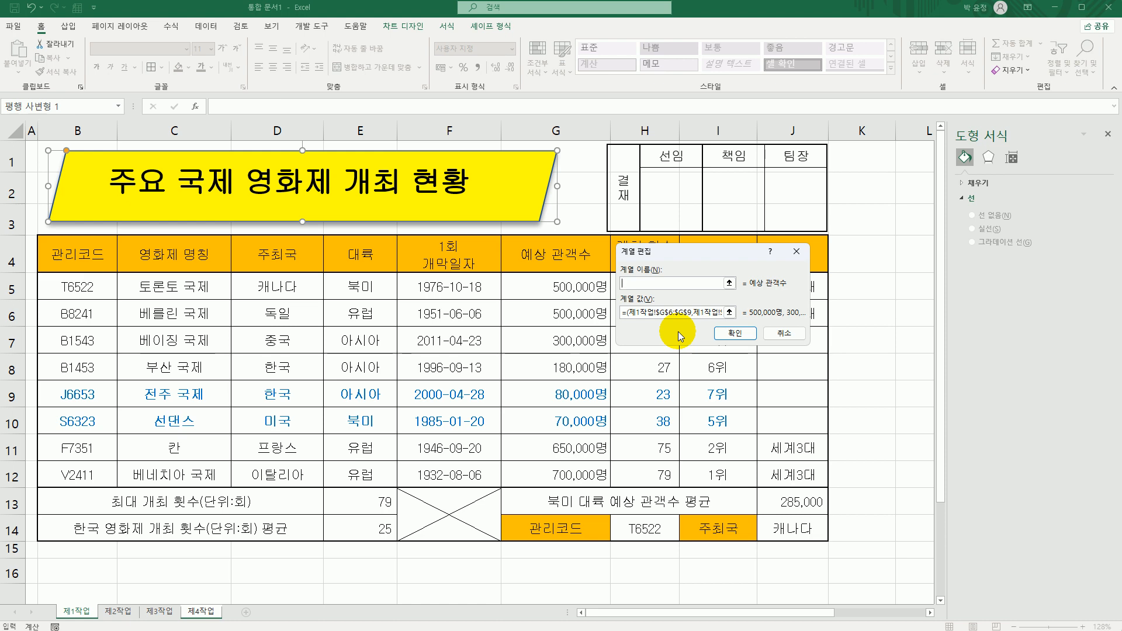
{"action": "type", "text": "ㅇㅖ상 관객수"}
{"action": "key", "text": "Return"}
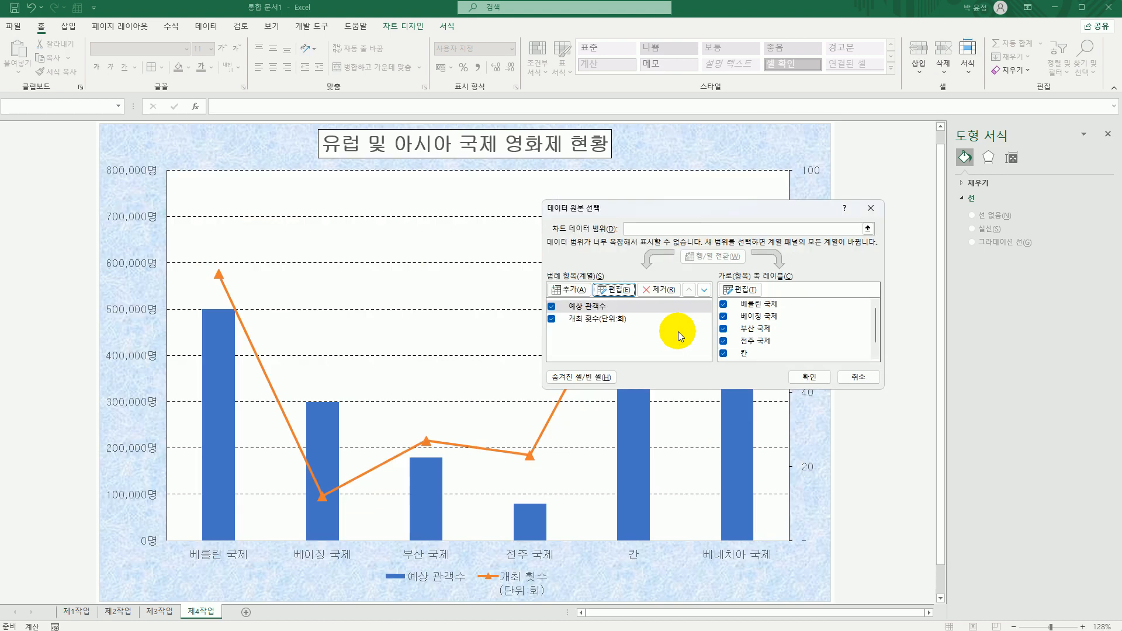
Step: Replace the second series' name reference with the single-line text 개최 횟수(단위:회) and apply the source data changes
{"action": "left_click", "coordinate": [582, 318]}
{"action": "left_click", "coordinate": [611, 297]}
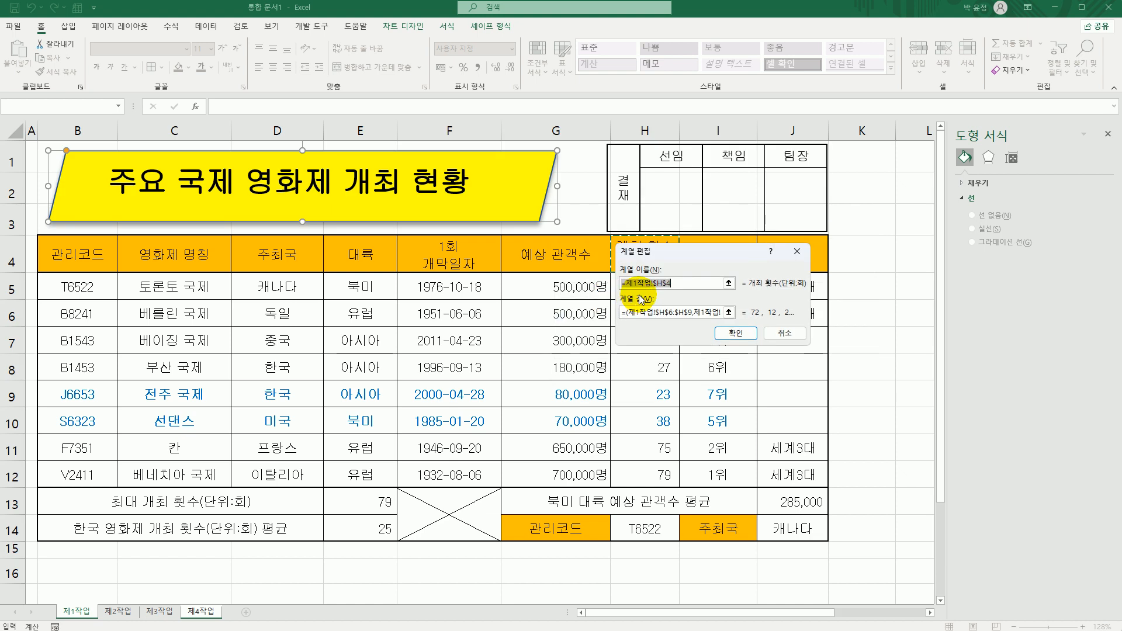
{"action": "type", "text": "개초"}
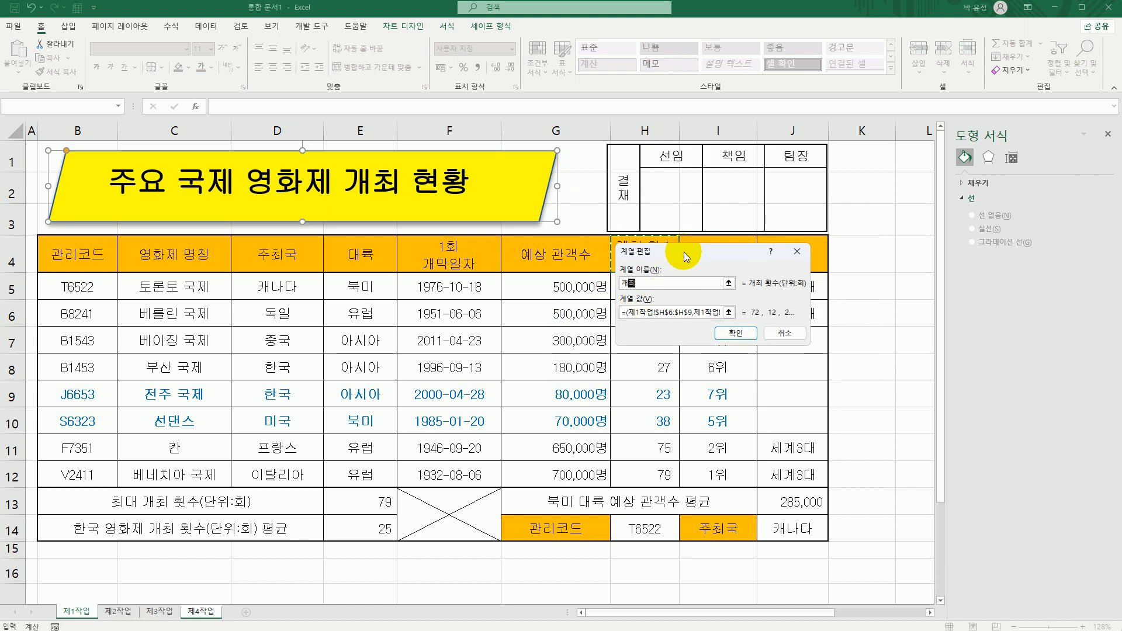
{"action": "left_click_drag", "start_coordinate": [672, 252], "coordinate": [673, 333]}
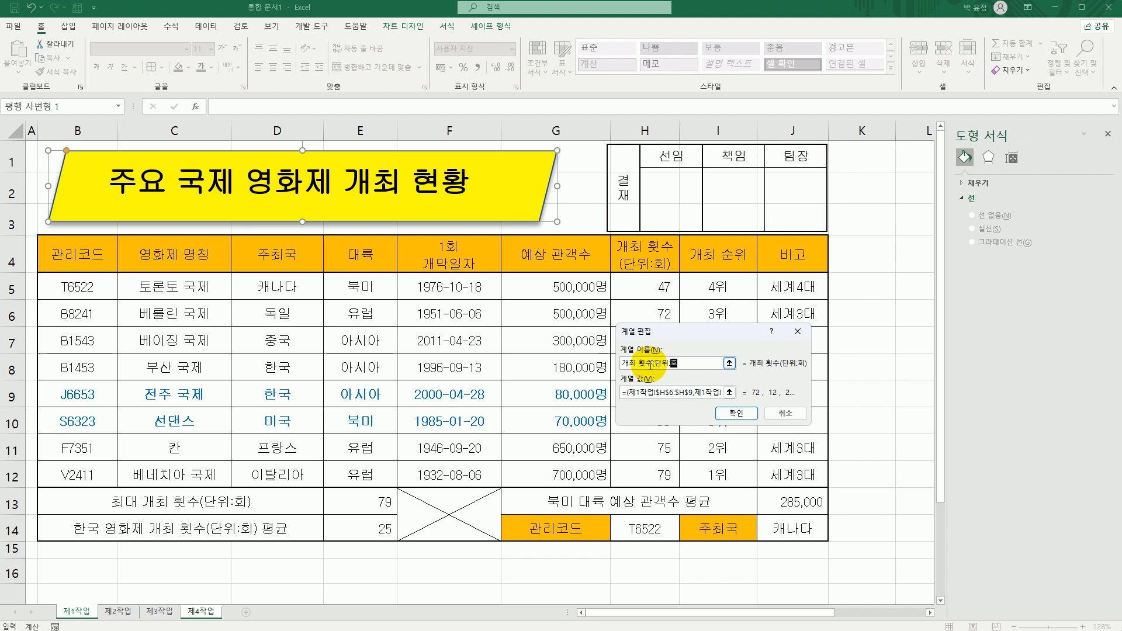
{"action": "left_click", "coordinate": [733, 412]}
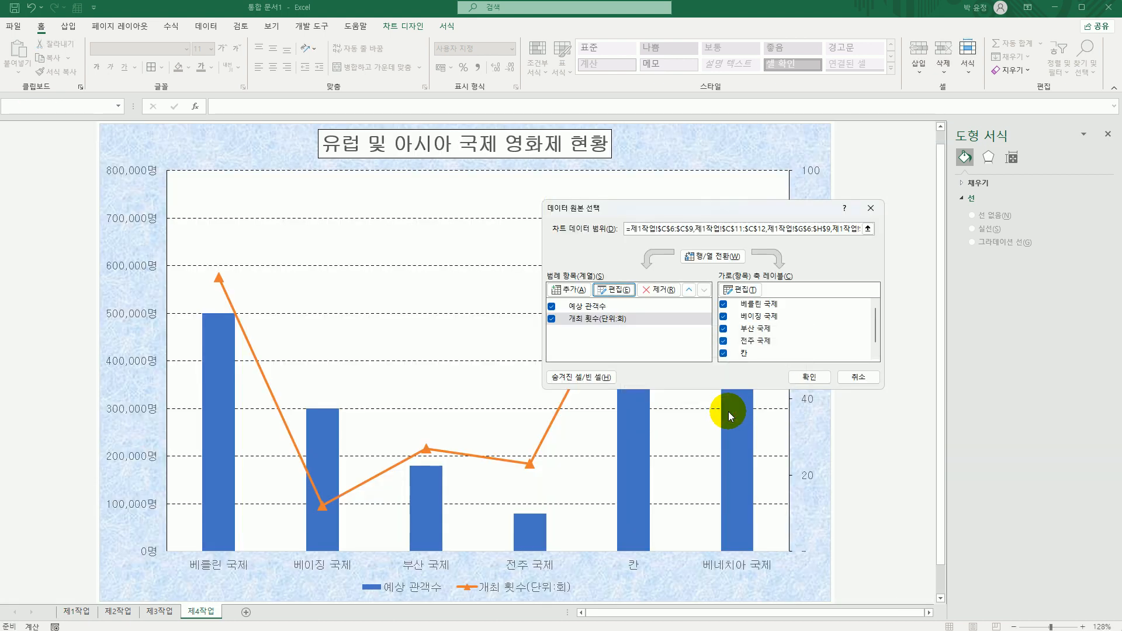
{"action": "left_click", "coordinate": [808, 377]}
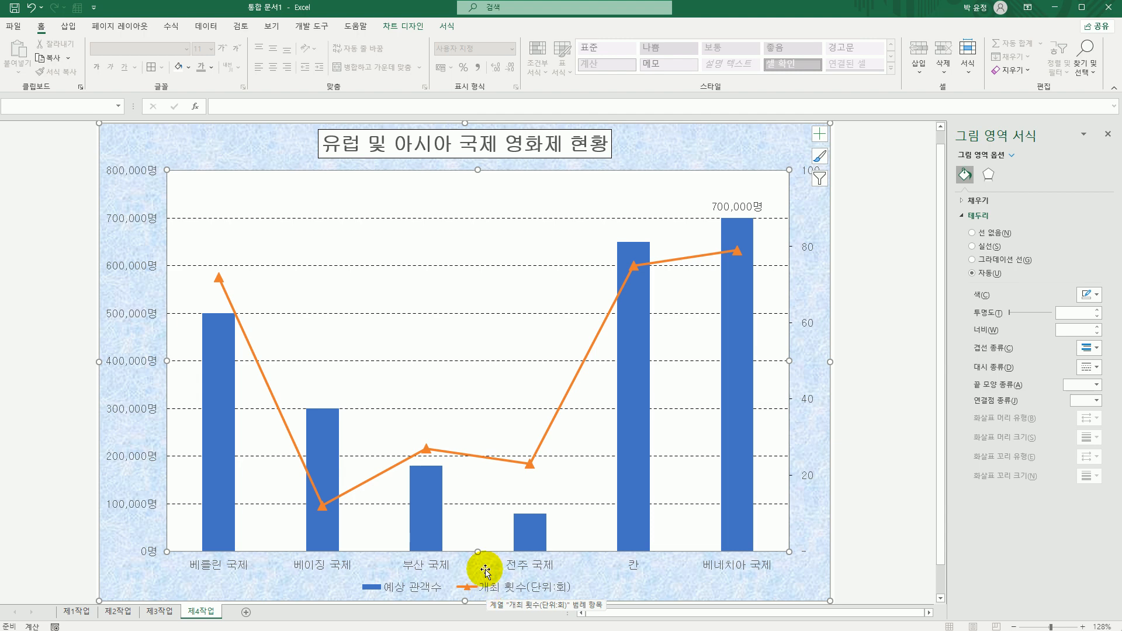
Step: Add a rounded rectangular callout about 3.41 cm wide and 1.86 cm high, pointing at the 700,000명 label, with 최대 and 예상 관객수 on two lines
{"action": "left_click", "coordinate": [444, 30]}
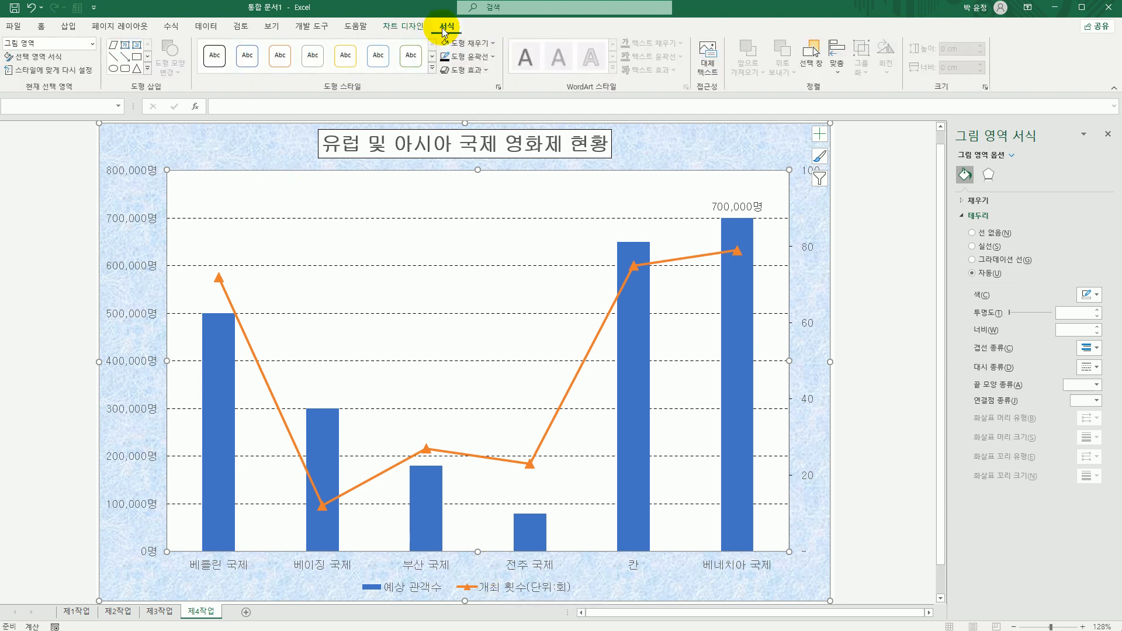
{"action": "left_click", "coordinate": [150, 75]}
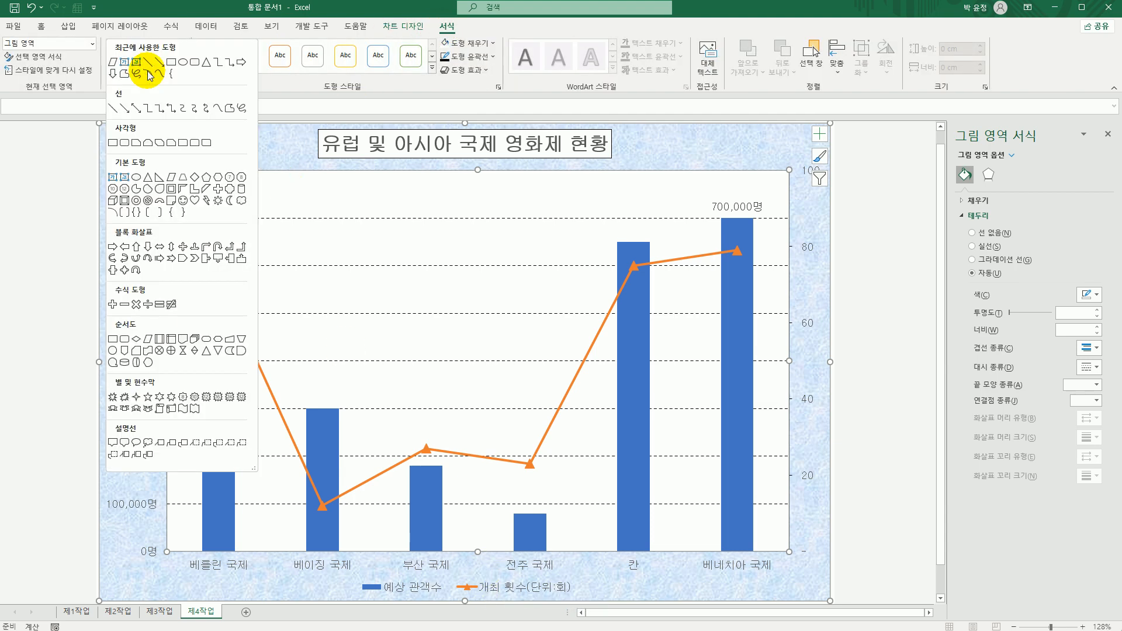
{"action": "left_click", "coordinate": [125, 447]}
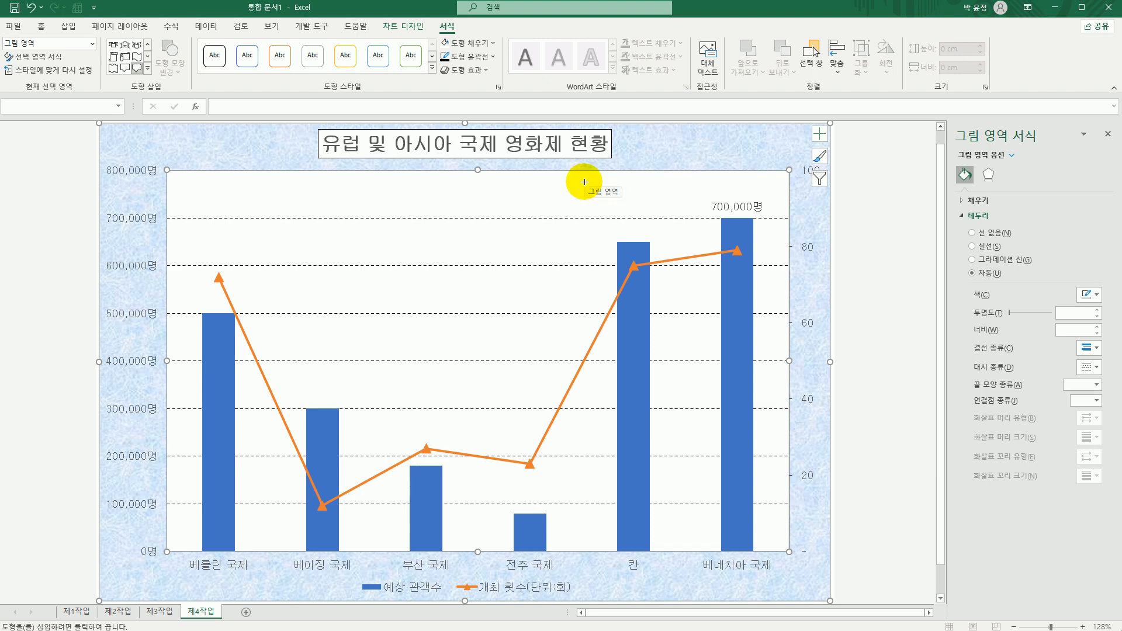
{"action": "left_click_drag", "start_coordinate": [583, 180], "coordinate": [688, 232]}
{"action": "left_click_drag", "start_coordinate": [613, 238], "coordinate": [702, 200]}
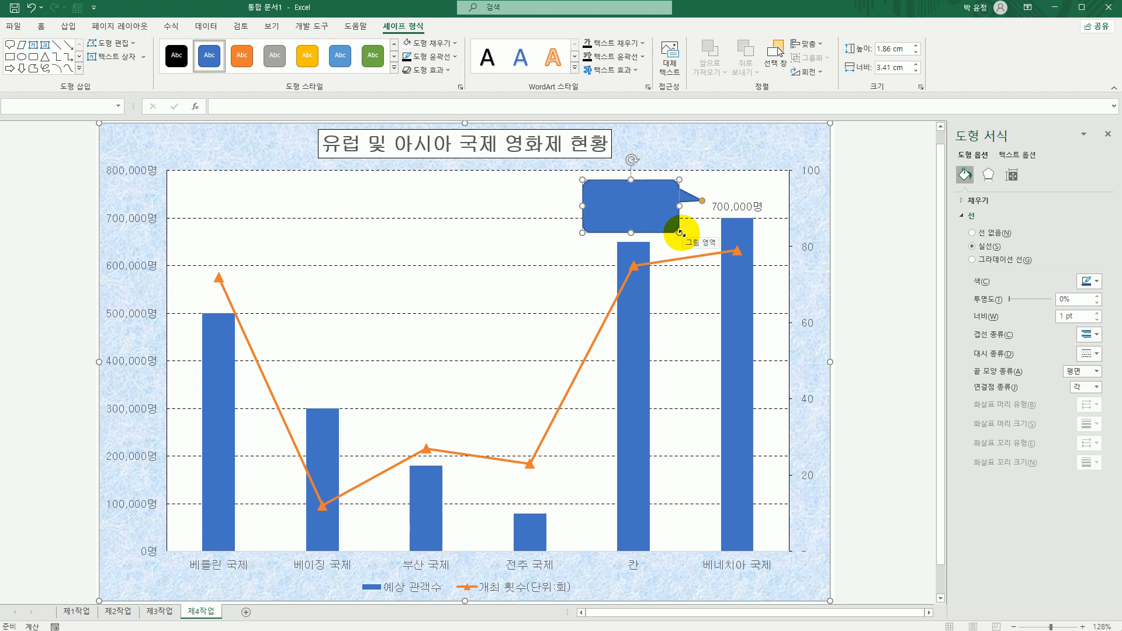
{"action": "type", "text": "대 "}
{"action": "type", "text": "예상 관객수"}
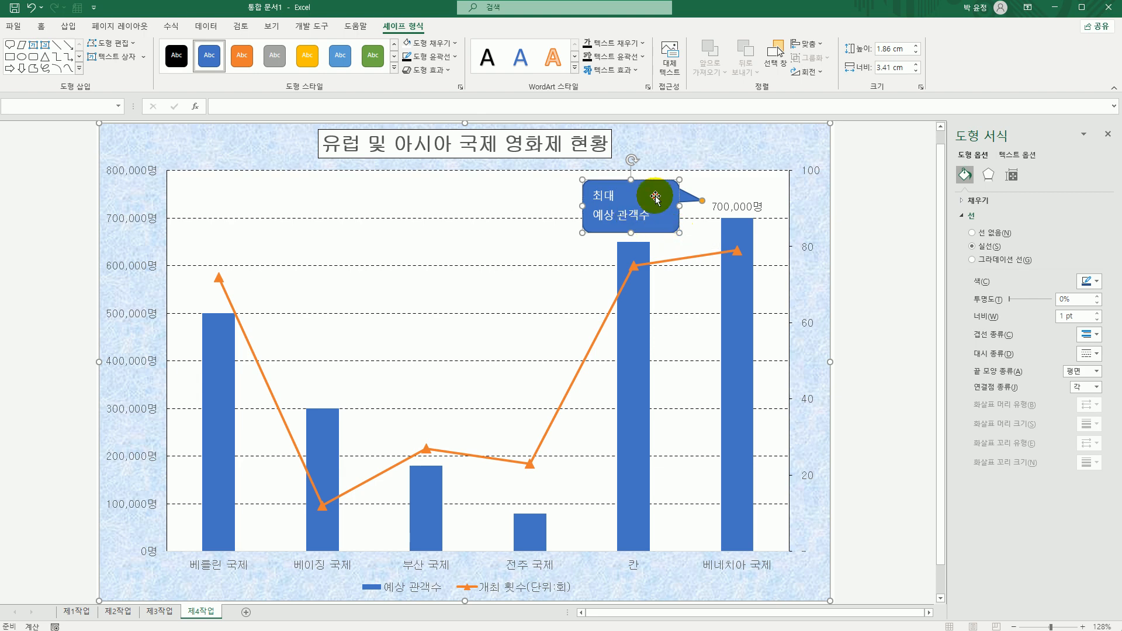
Step: Fill the callout shape with white and make its text black
{"action": "left_click", "coordinate": [430, 44]}
{"action": "left_click", "coordinate": [407, 92]}
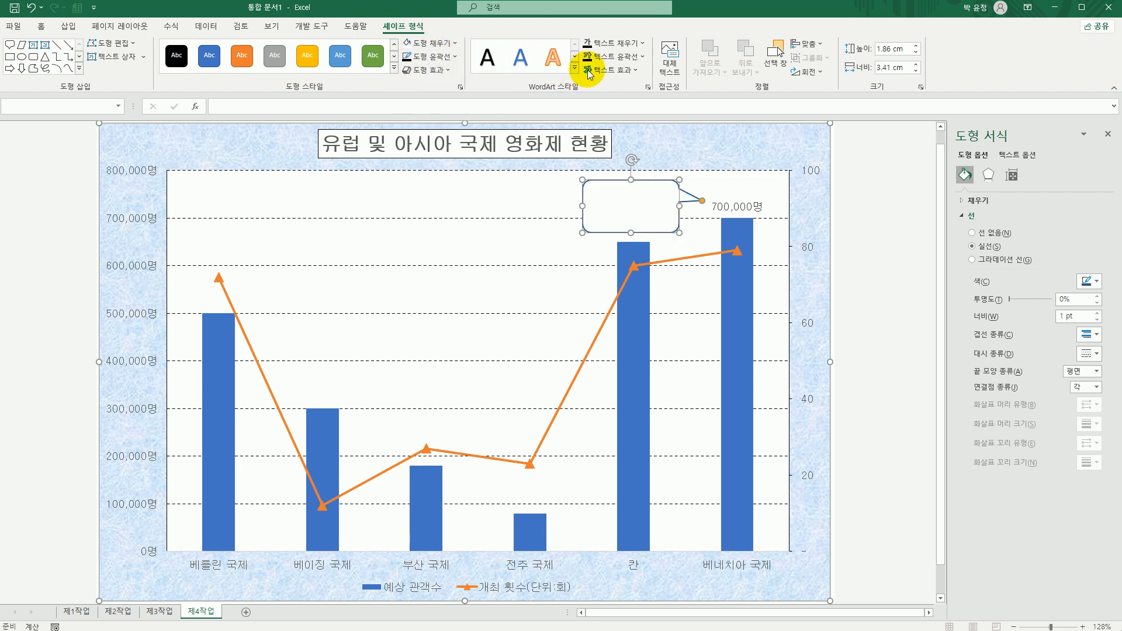
{"action": "left_click", "coordinate": [614, 43]}
{"action": "left_click", "coordinate": [595, 91]}
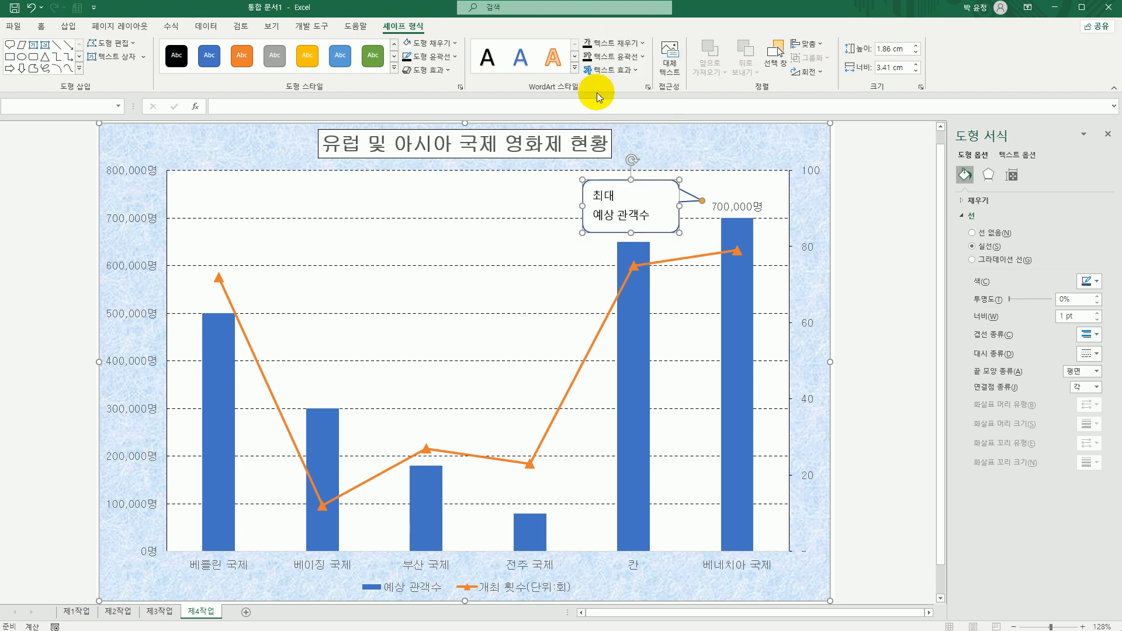
Step: Set the callout text to 굴림, 11 pt, and center it both vertically and horizontally in the shape
{"action": "left_click", "coordinate": [41, 26]}
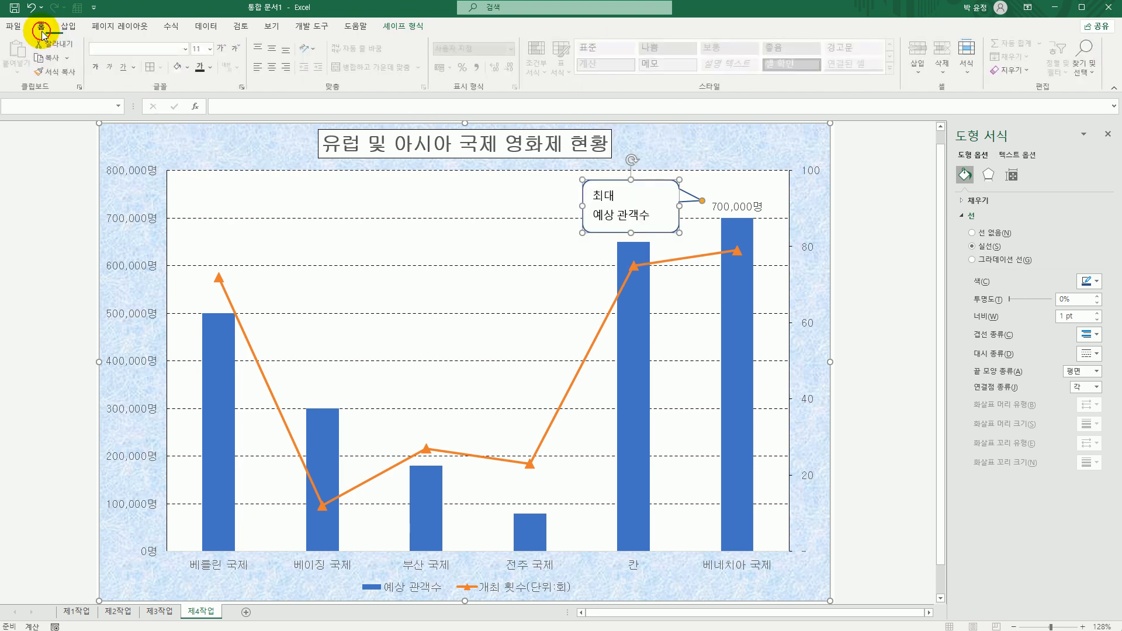
{"action": "left_click", "coordinate": [185, 48]}
{"action": "left_click", "coordinate": [116, 165]}
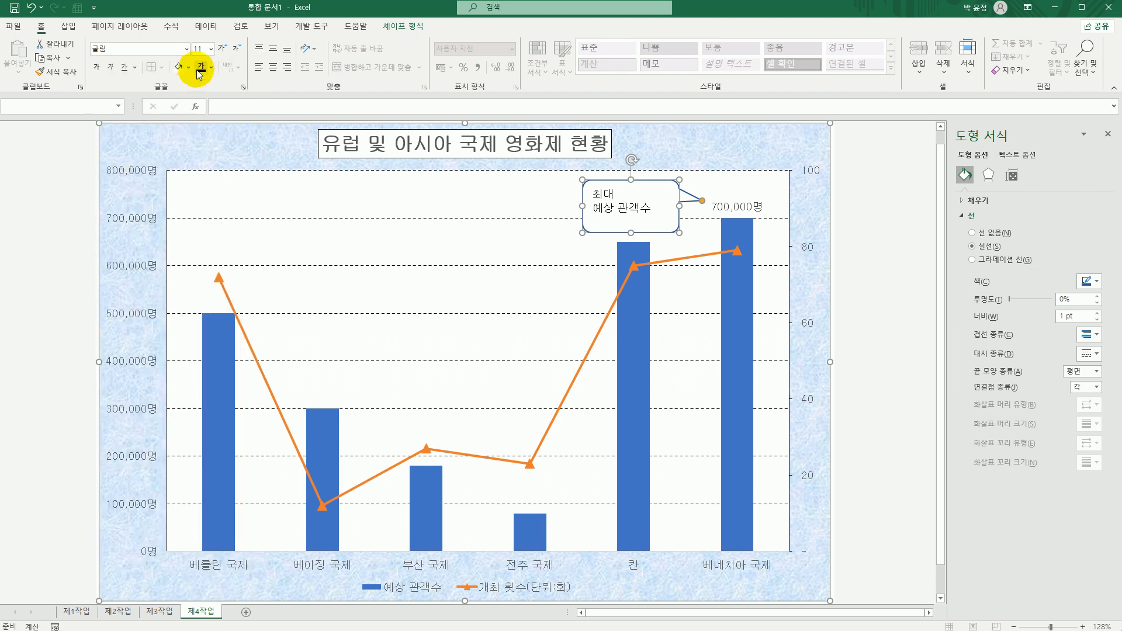
{"action": "left_click", "coordinate": [210, 50]}
{"action": "left_click", "coordinate": [207, 110]}
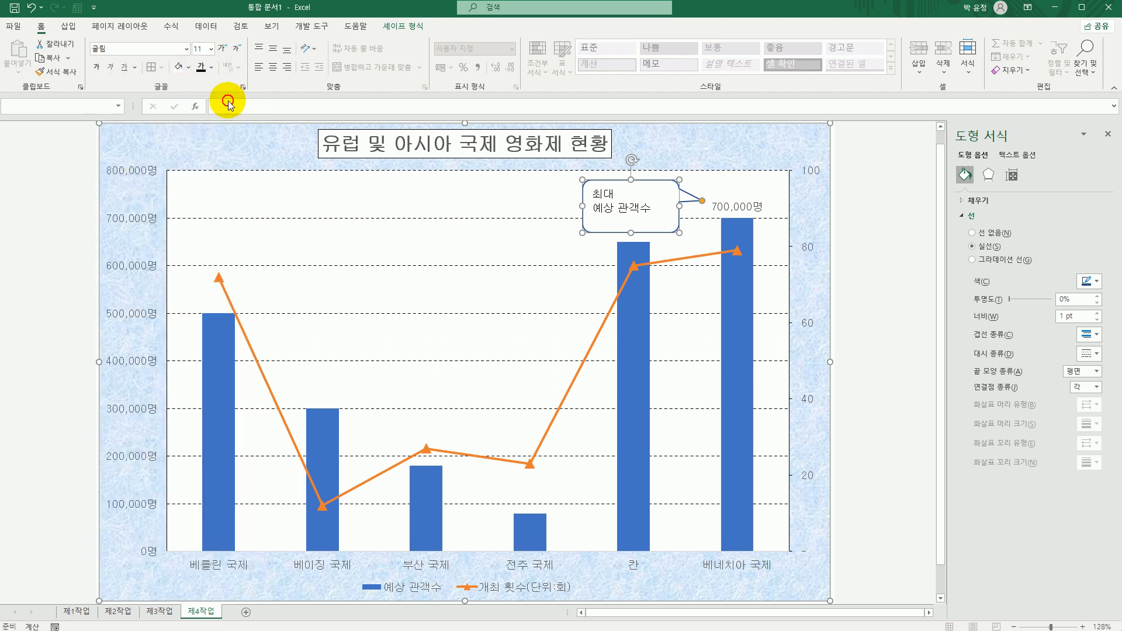
{"action": "left_click", "coordinate": [273, 49]}
{"action": "left_click", "coordinate": [275, 69]}
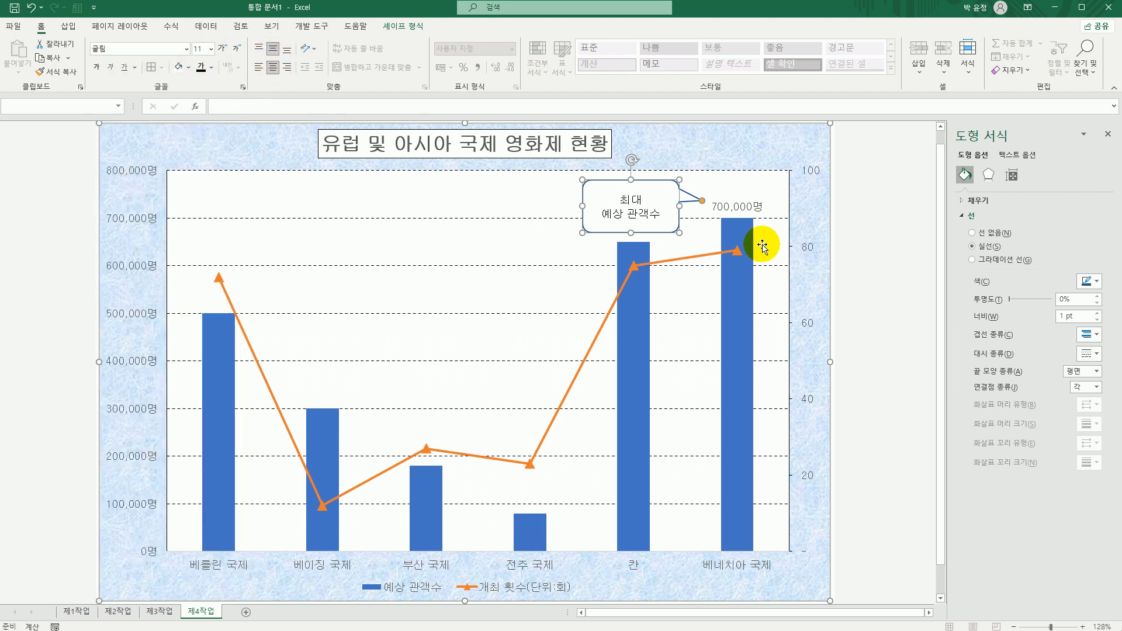
{"action": "left_click", "coordinate": [889, 250]}
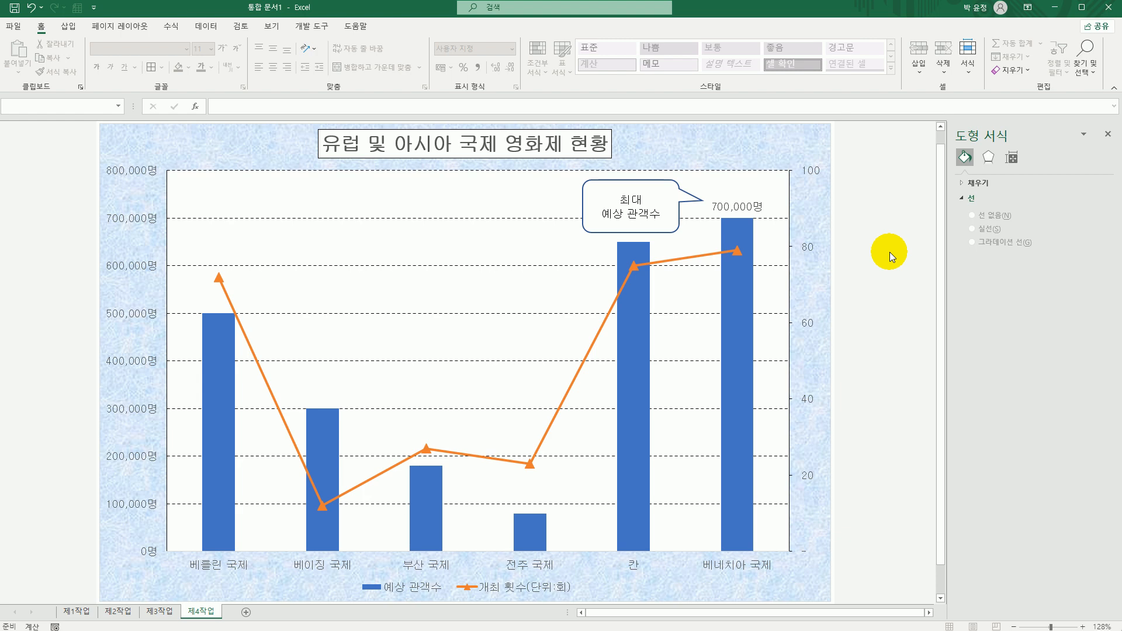
{"action": "left_click", "coordinate": [439, 151]}
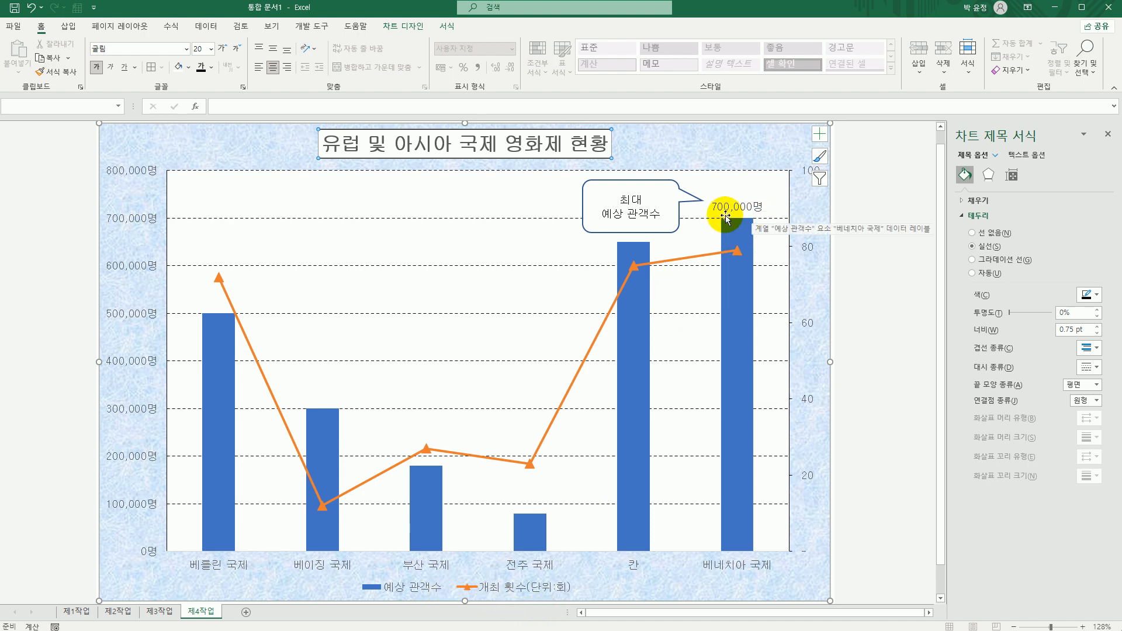
{"action": "left_click", "coordinate": [890, 406]}
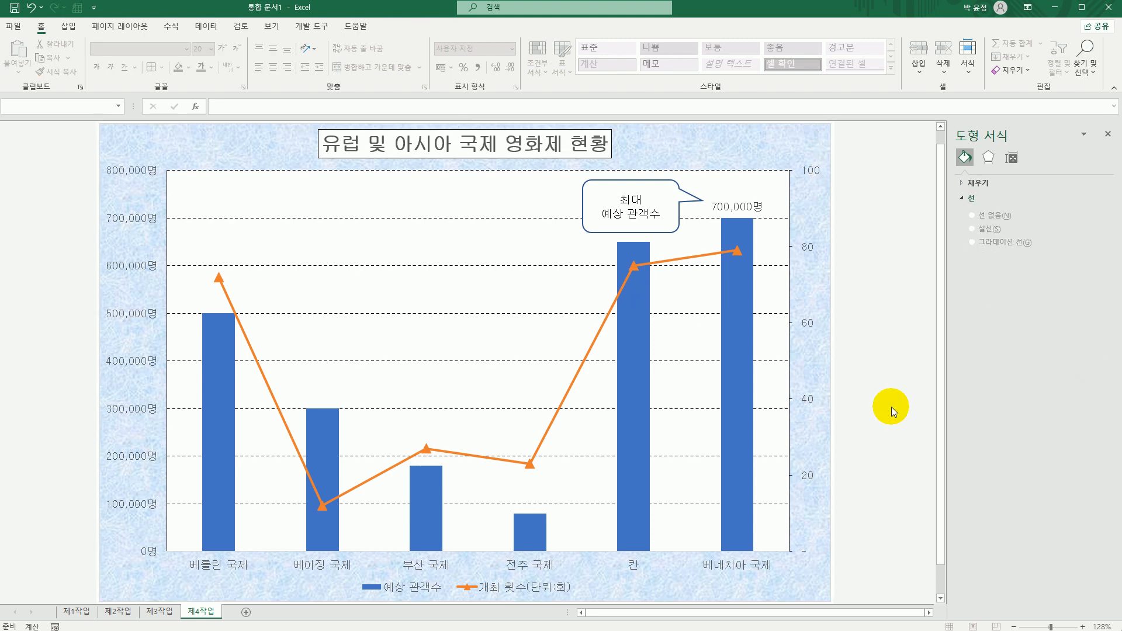